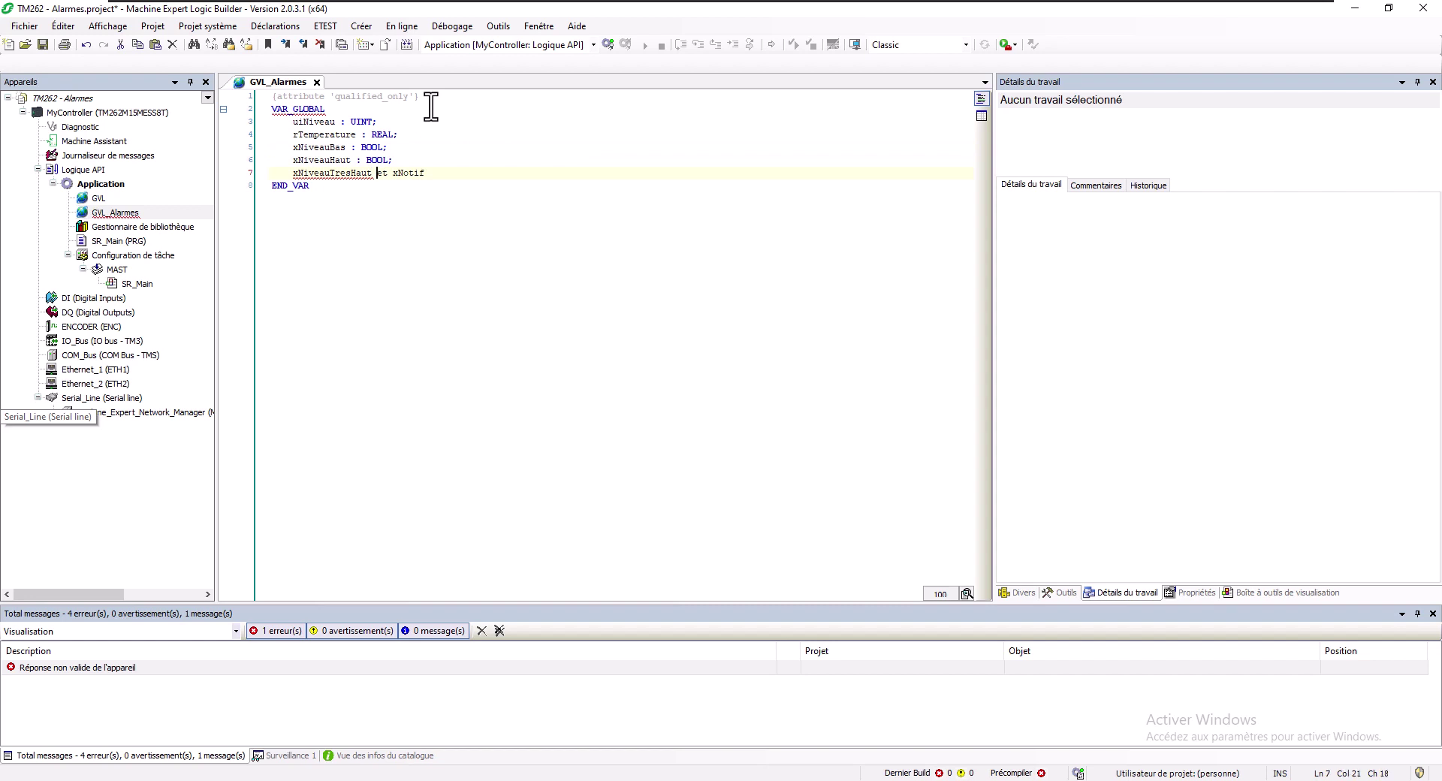
Fix line 7 to xNiveauTresHaut : BOOL; and put xNotif : BOOL; on its own line
key(Delete)
key(Delete)
key(Delete)
key(Delete)
text(: BOOL;)
key(Return)
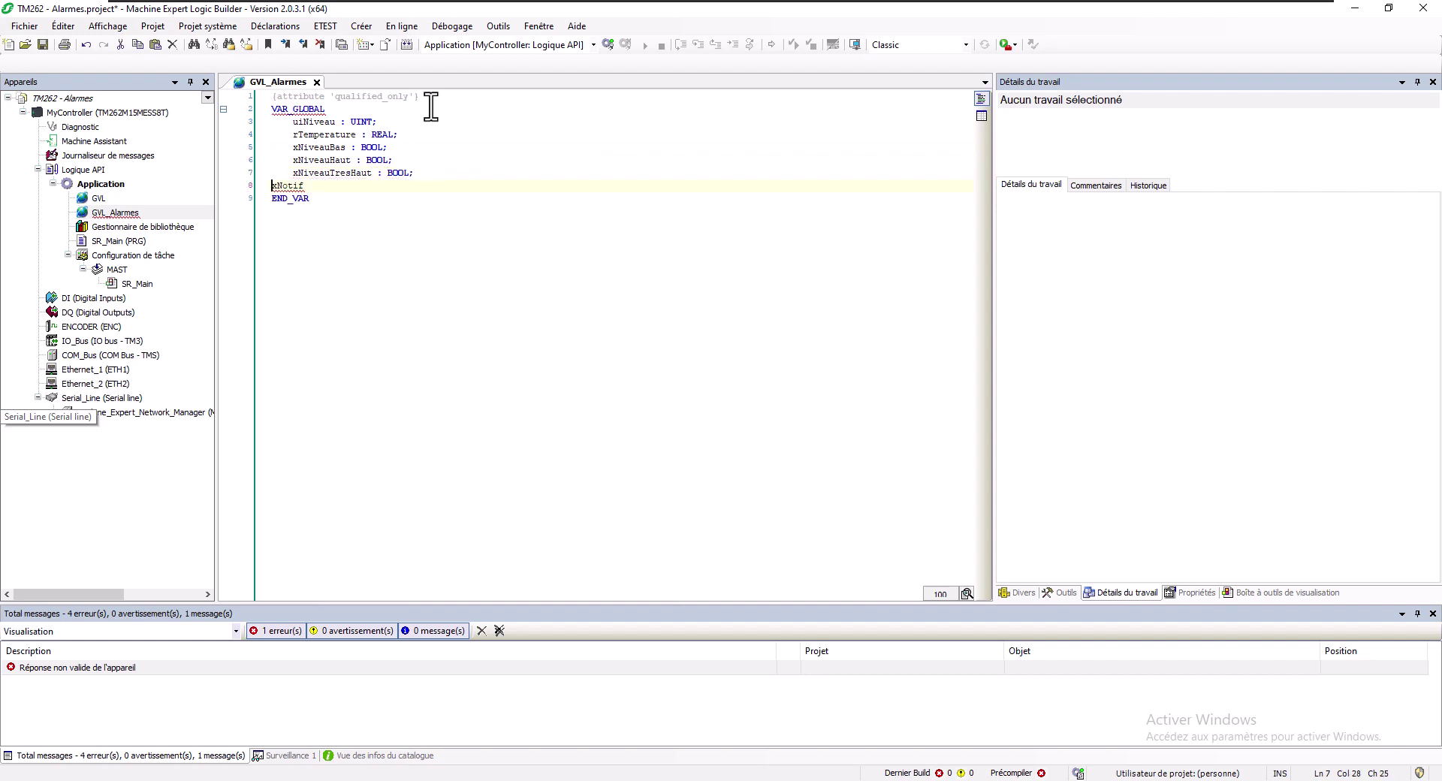
key(End)
text(: BOOL;)
Add xAcq : BOOL; and xAcqTous : BOOL; declarations after xNotif in GVL_Alarmes
click(303, 122)
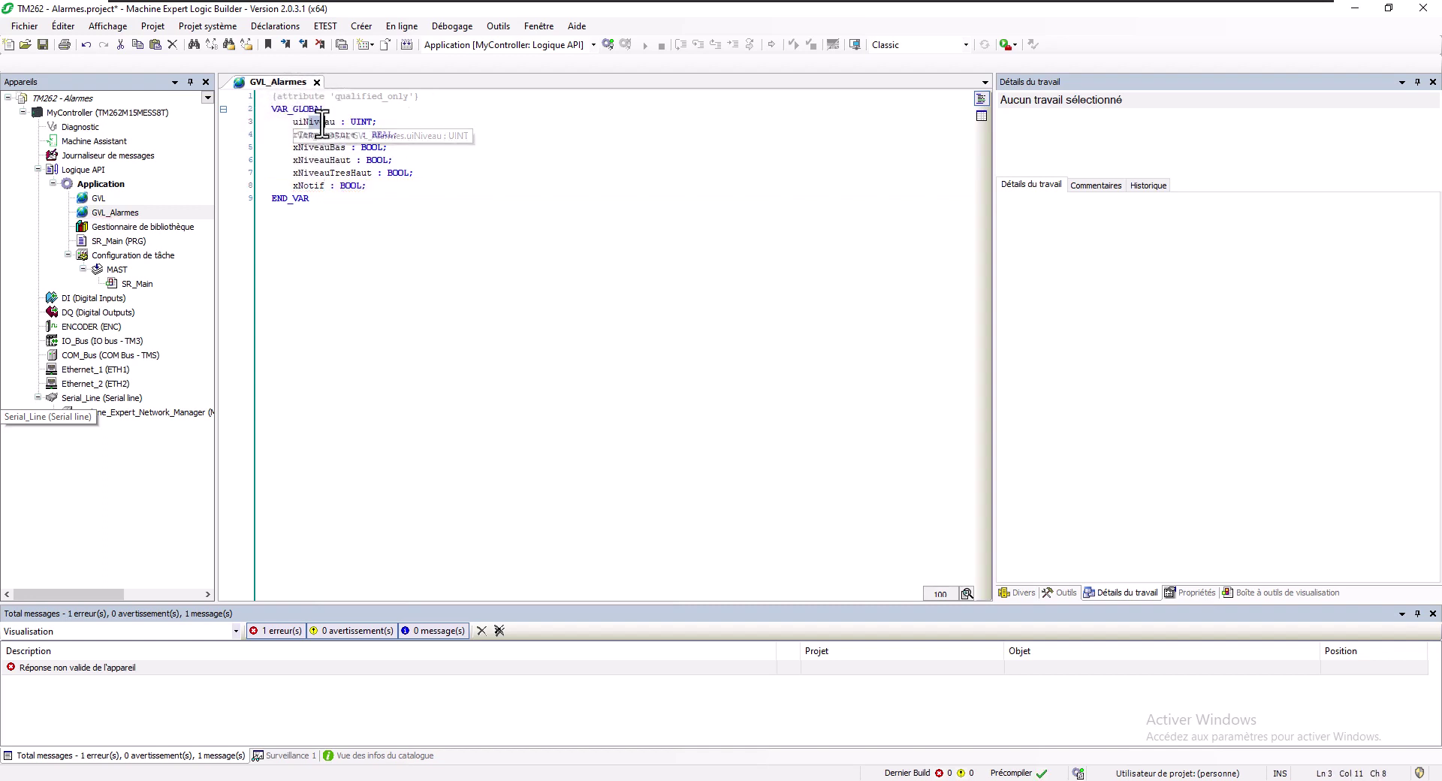
drag(303, 135, 350, 136)
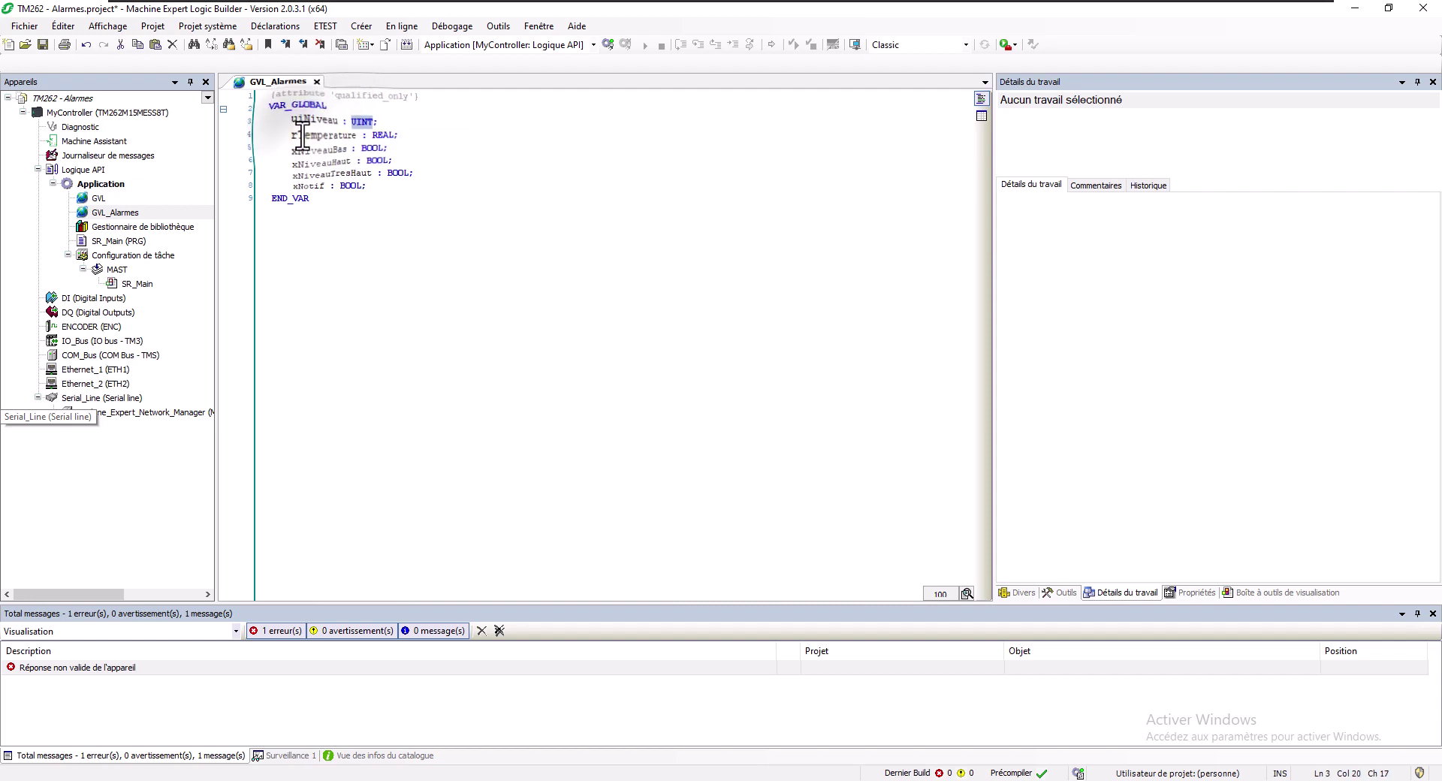
drag(298, 135, 361, 180)
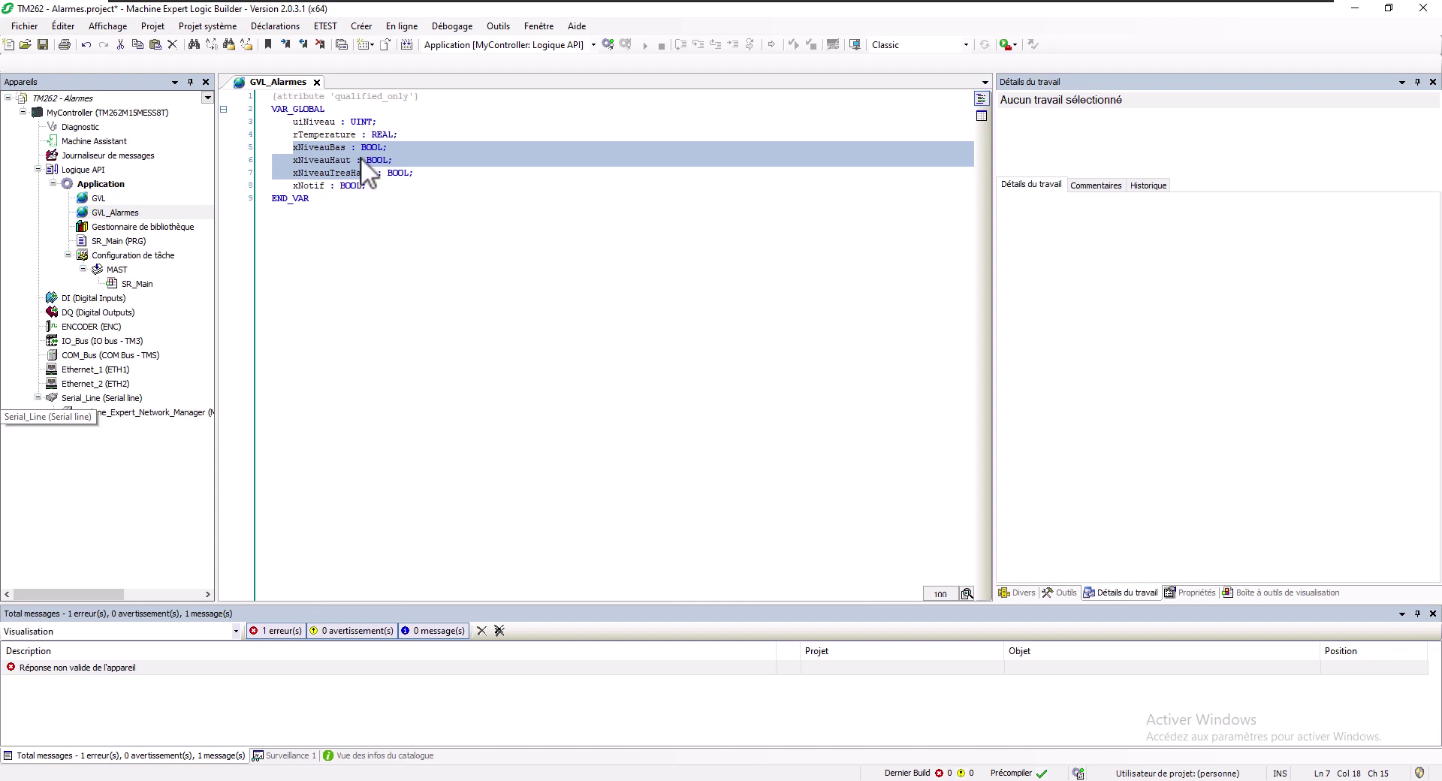
click(375, 188)
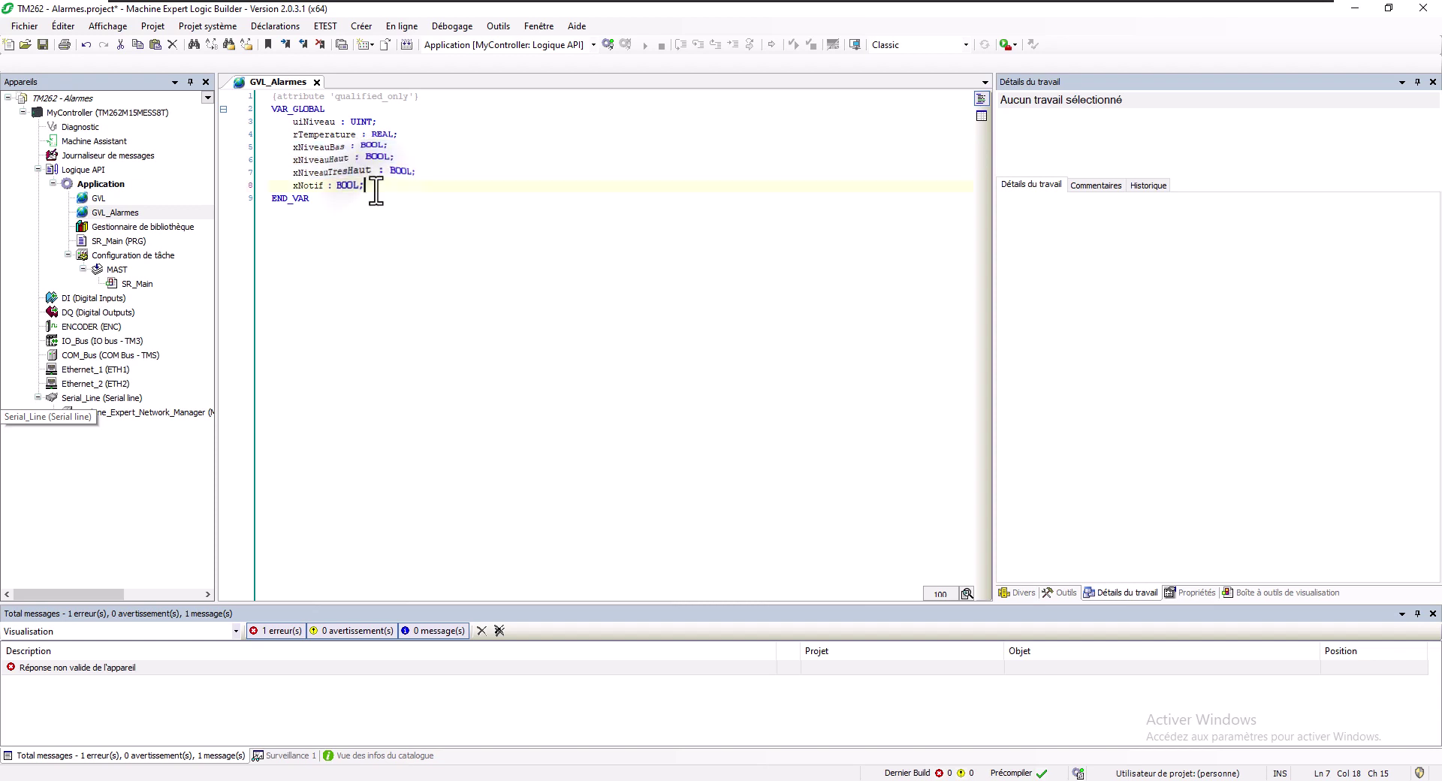
key(Return)
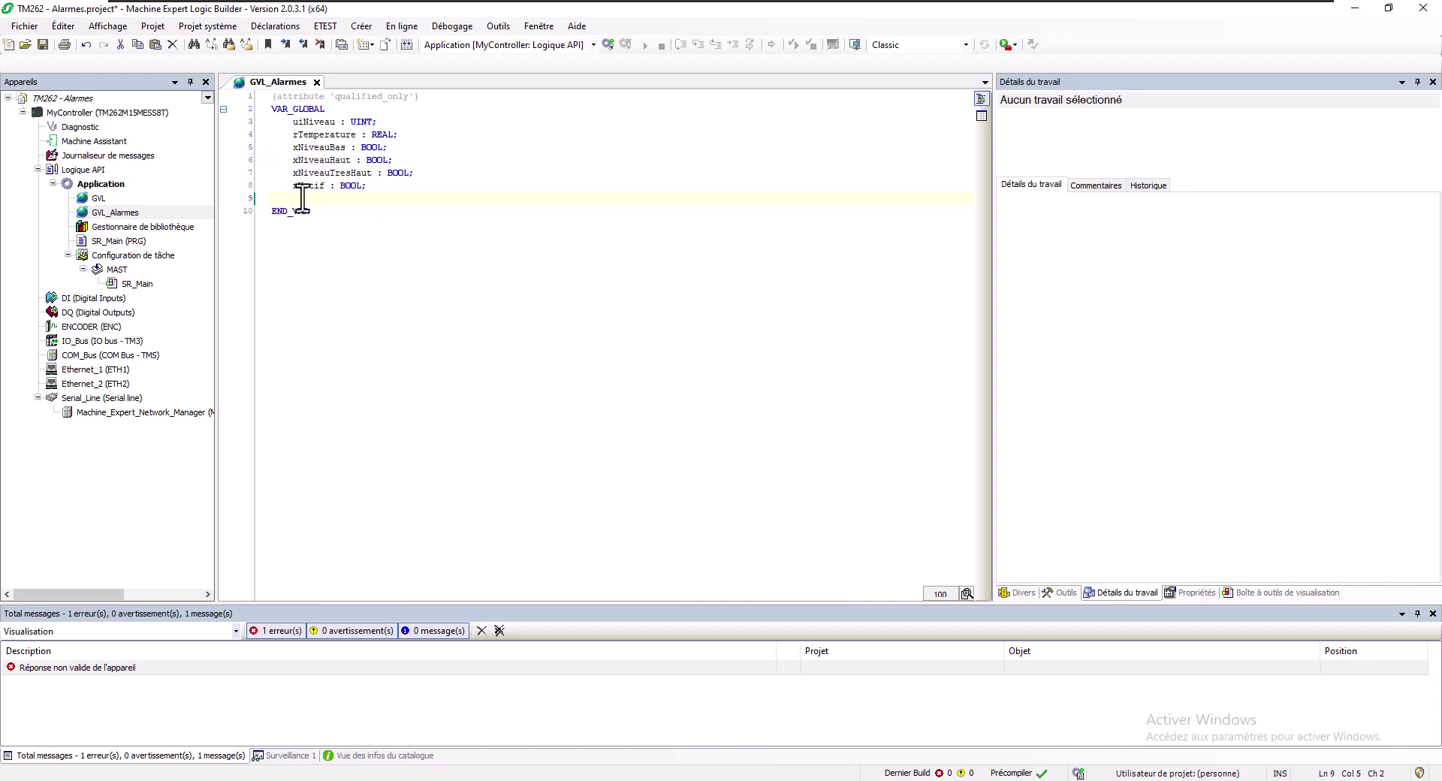
text(x)
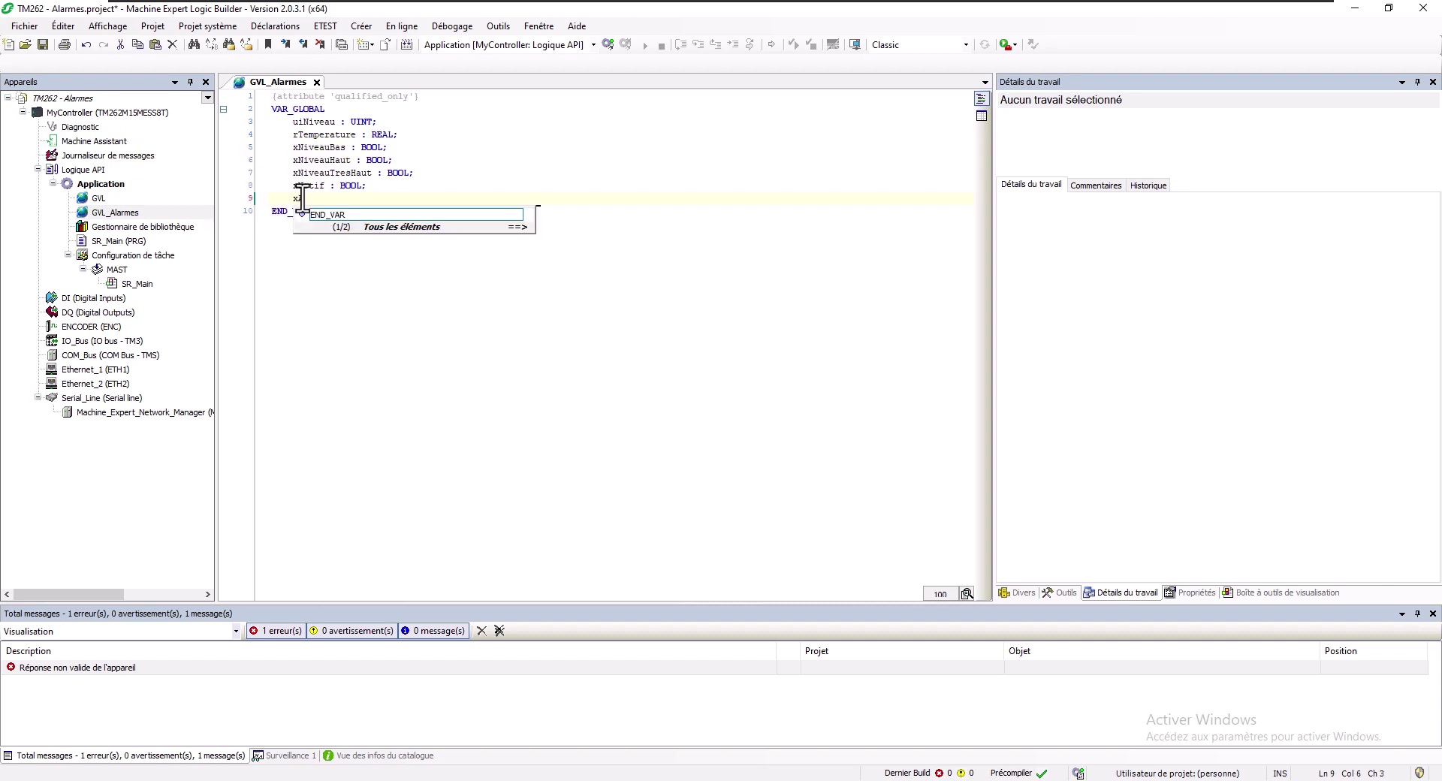
text(Acq : BOOL;)
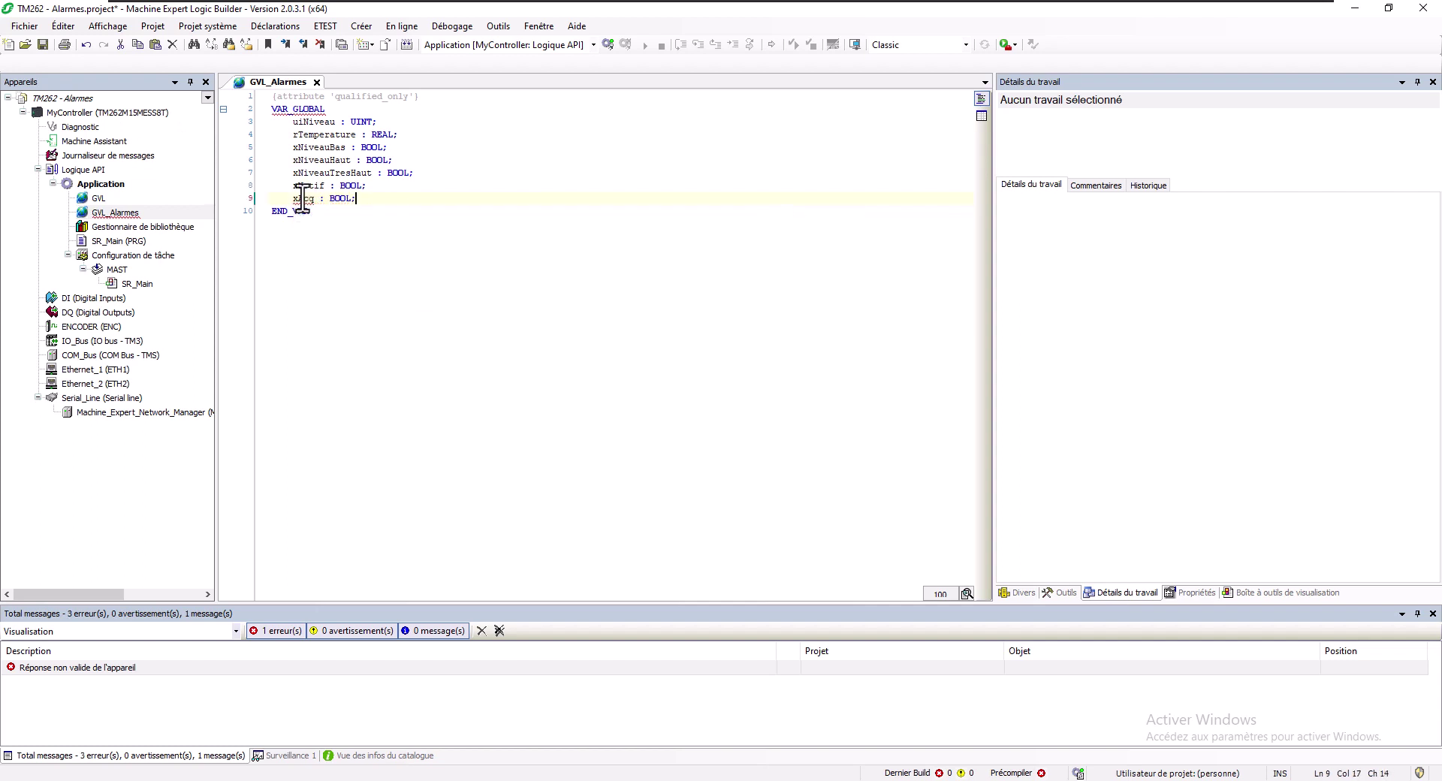
key(Return)
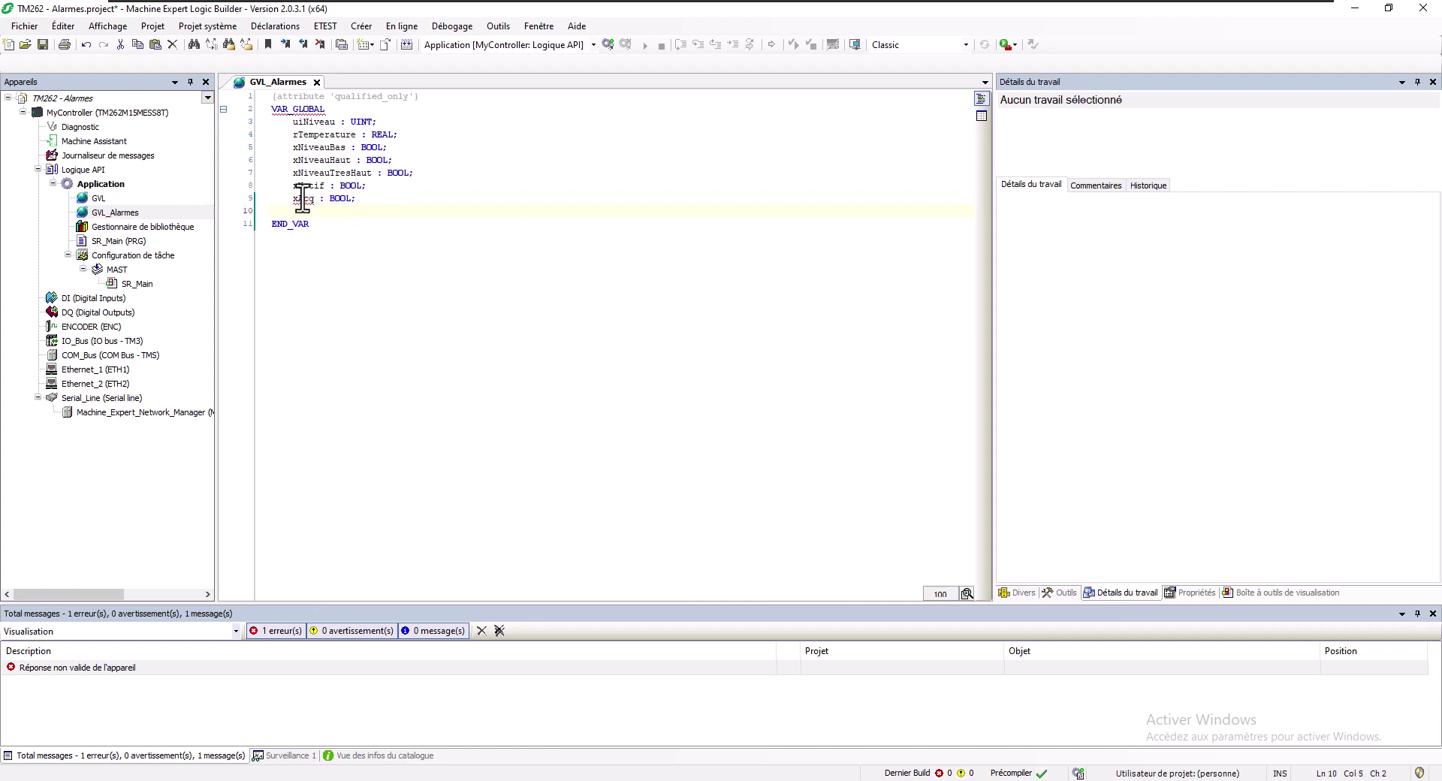
text(xAl)
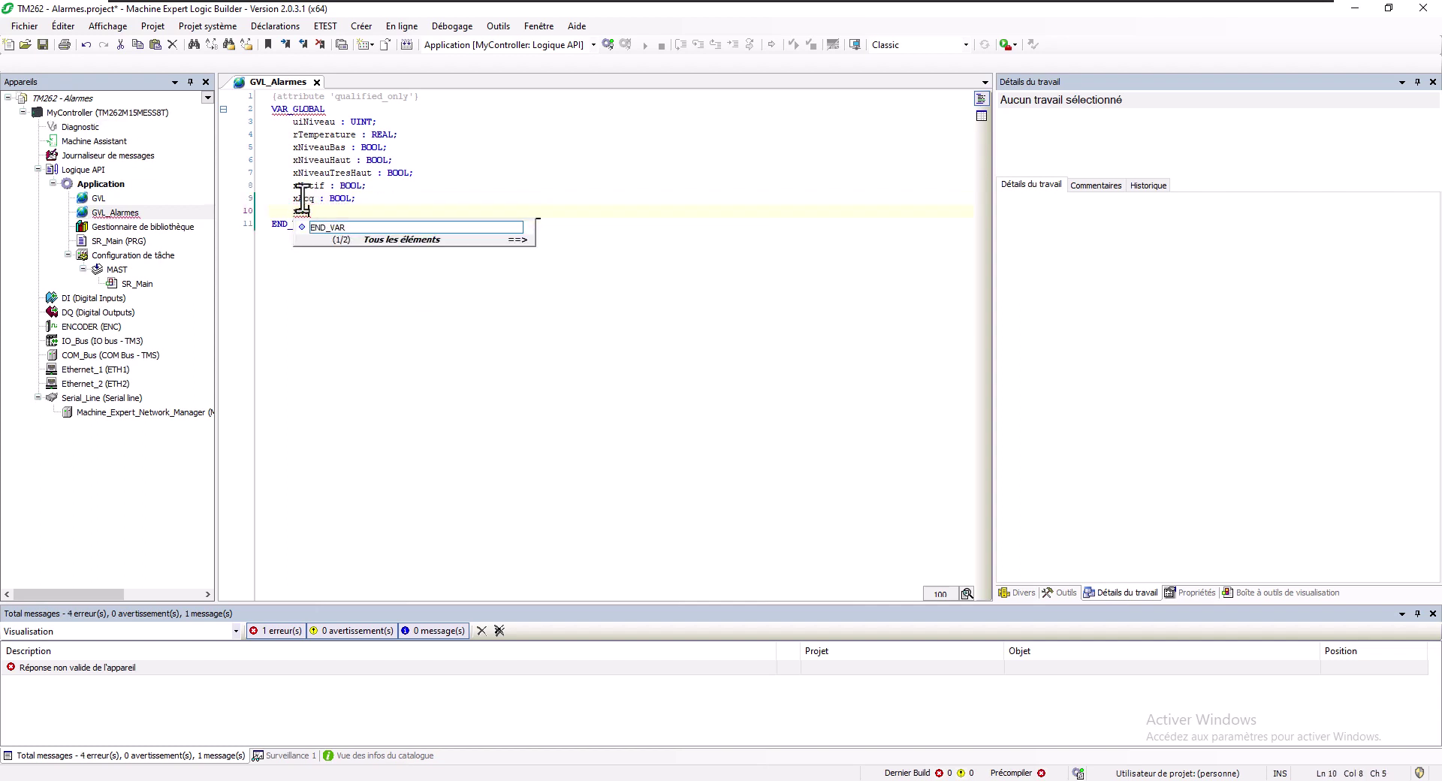
text(aTous : BOOL;)
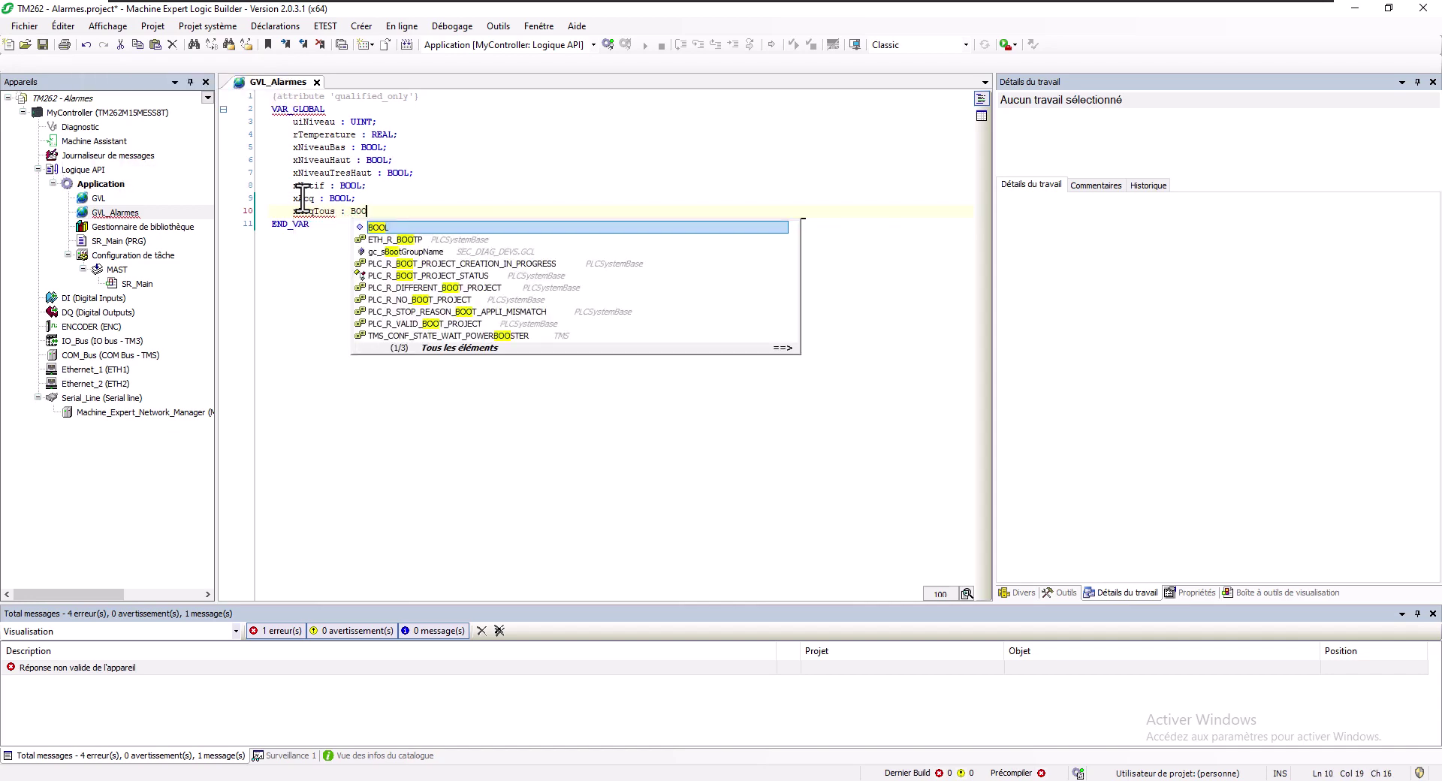
click(454, 234)
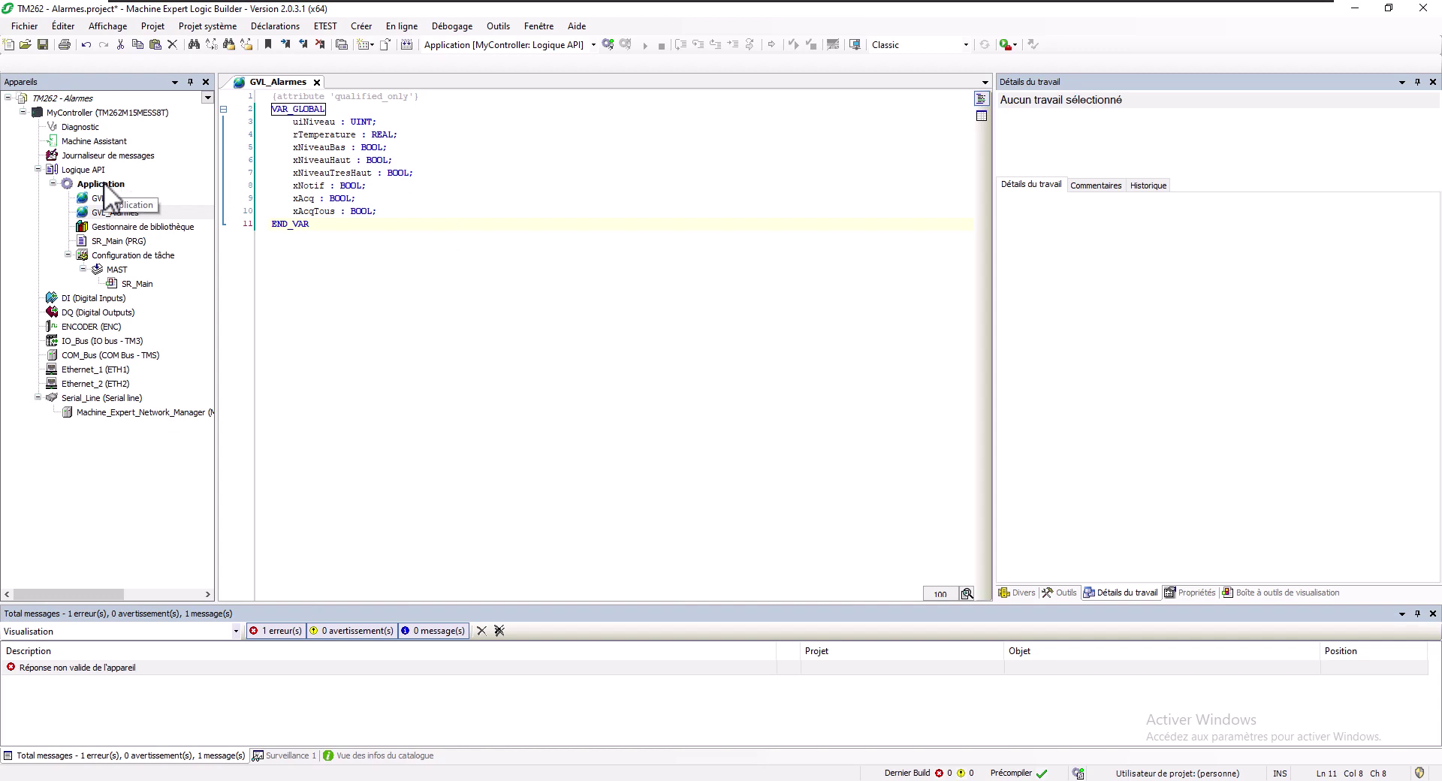
Add an Alarm Configuration object to the Application
right_click(104, 185)
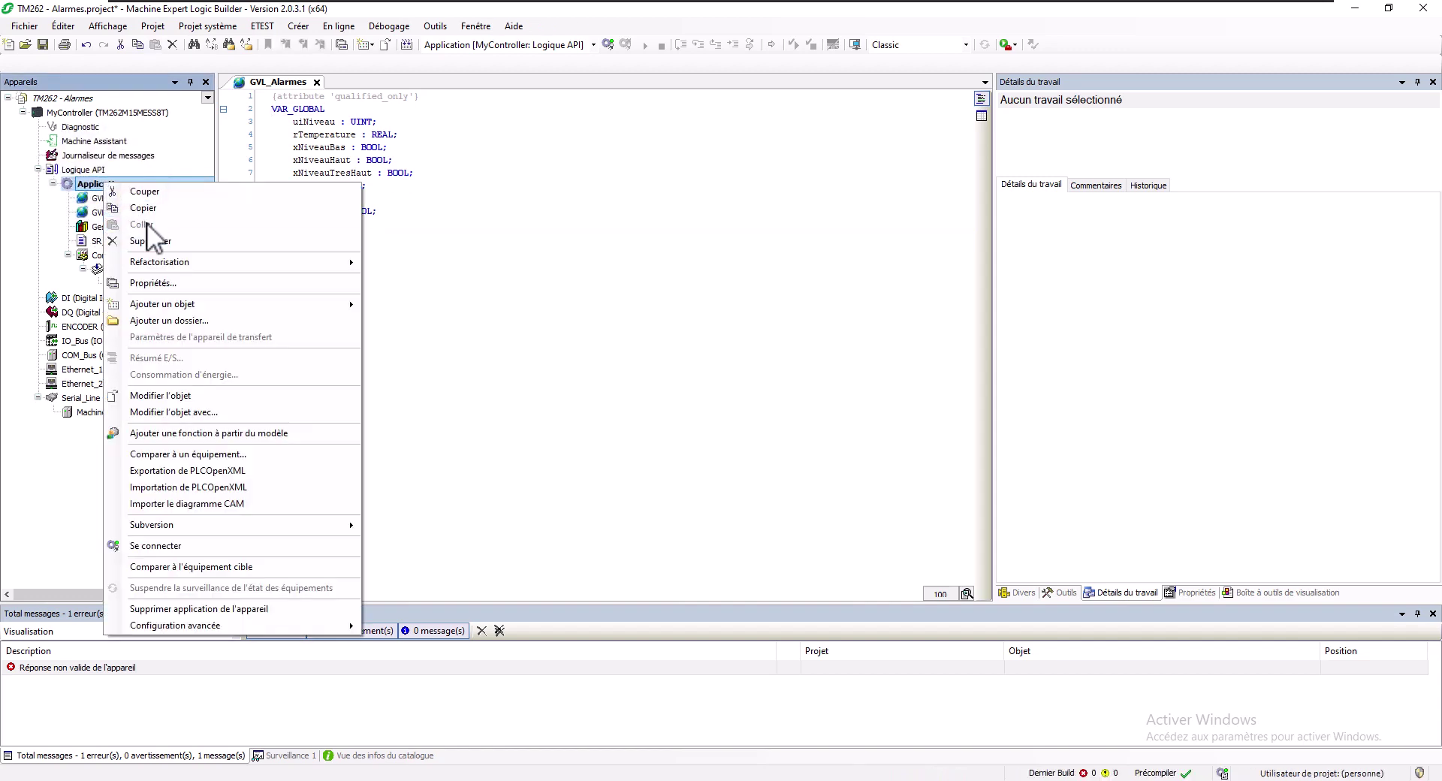
mouse_move(215, 302)
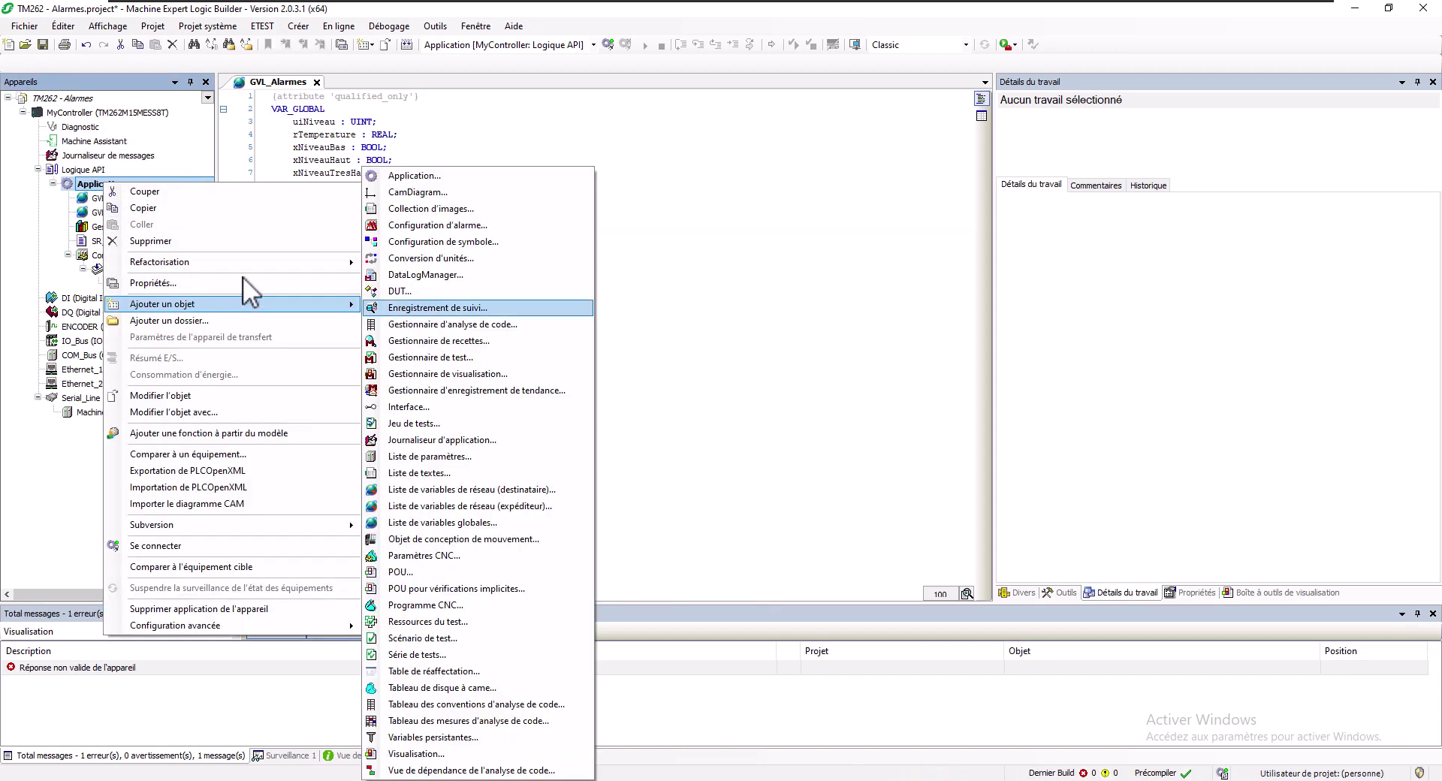
click(395, 225)
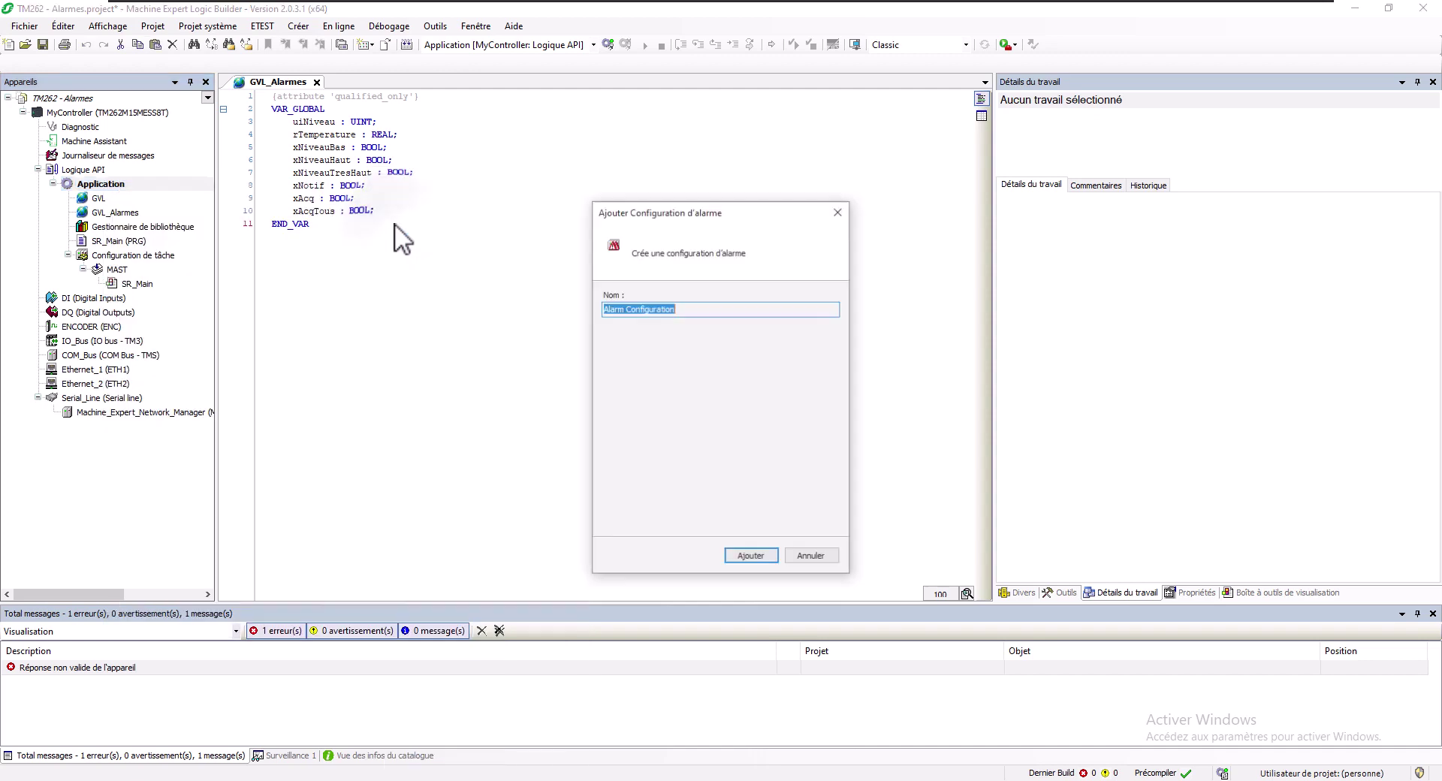
click(754, 557)
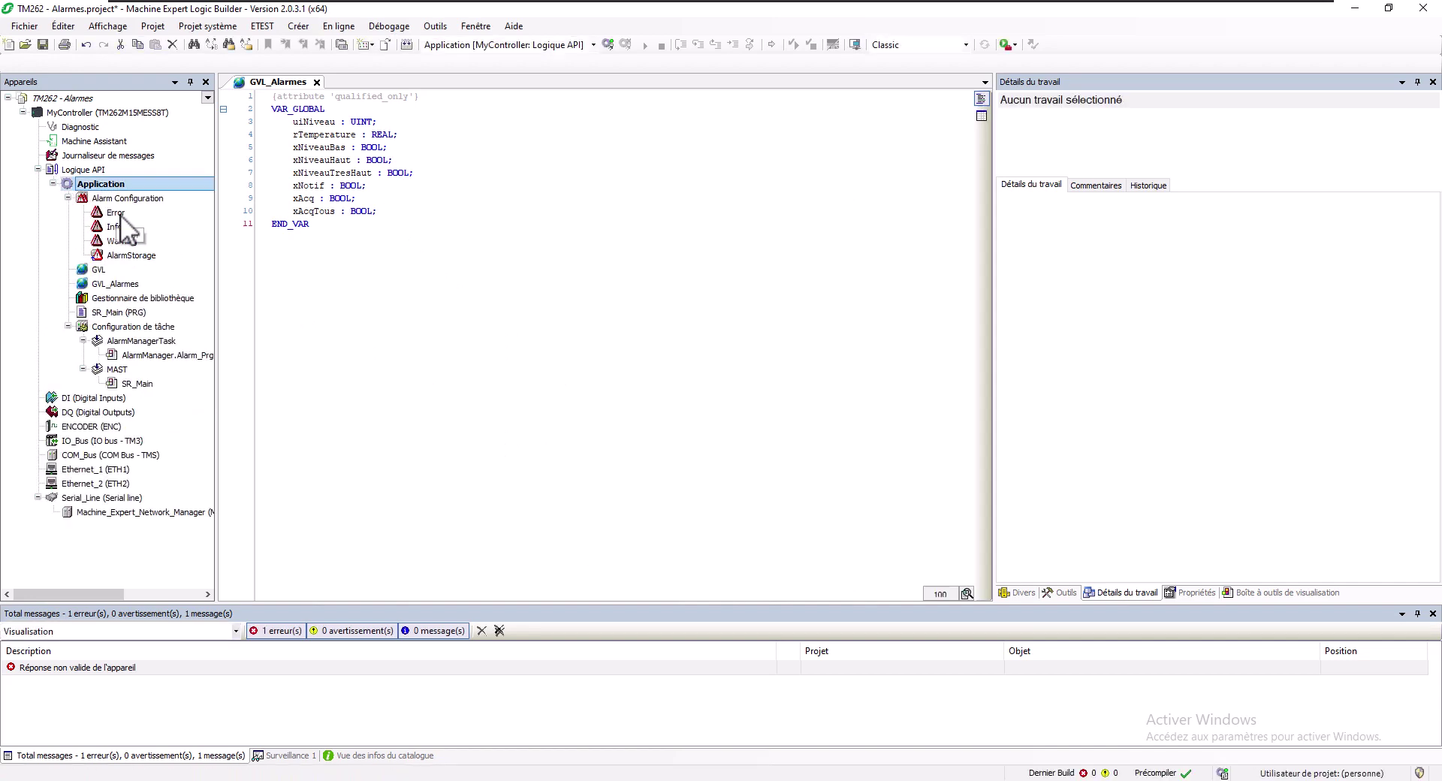
Browse the new Error and Warning classes and the AlarmStorage item
click(120, 214)
click(122, 240)
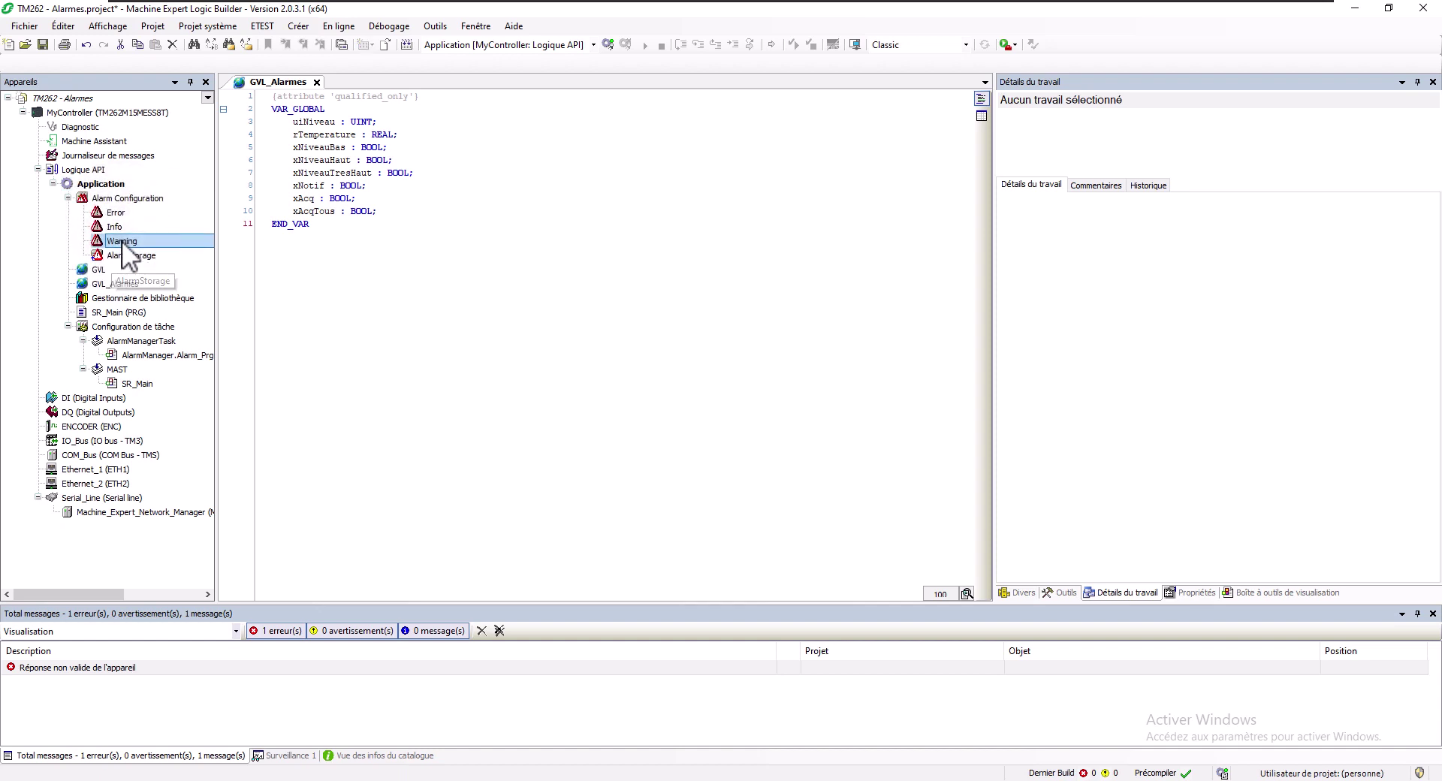
click(117, 250)
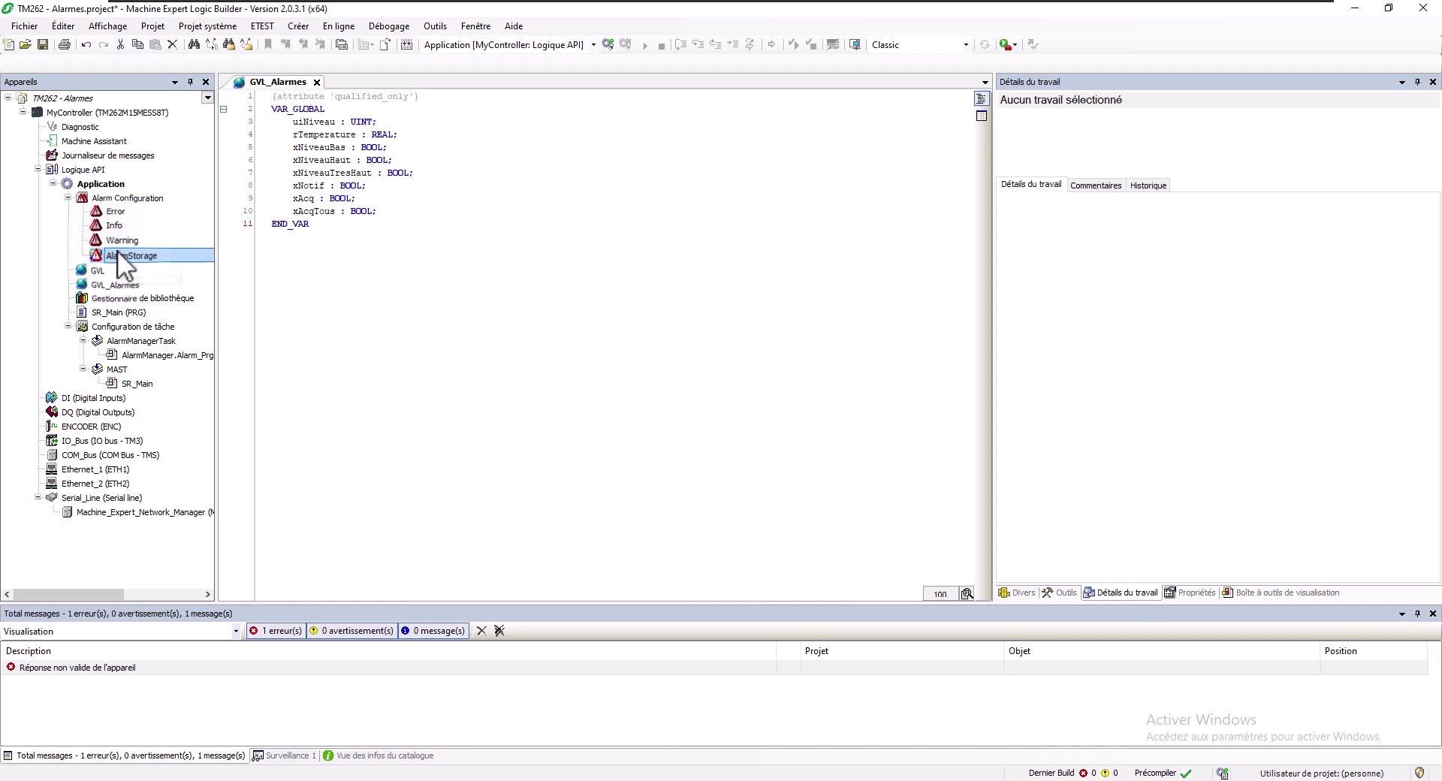
Create an alarm class named 'Machine' under Alarm Configuration
right_click(114, 200)
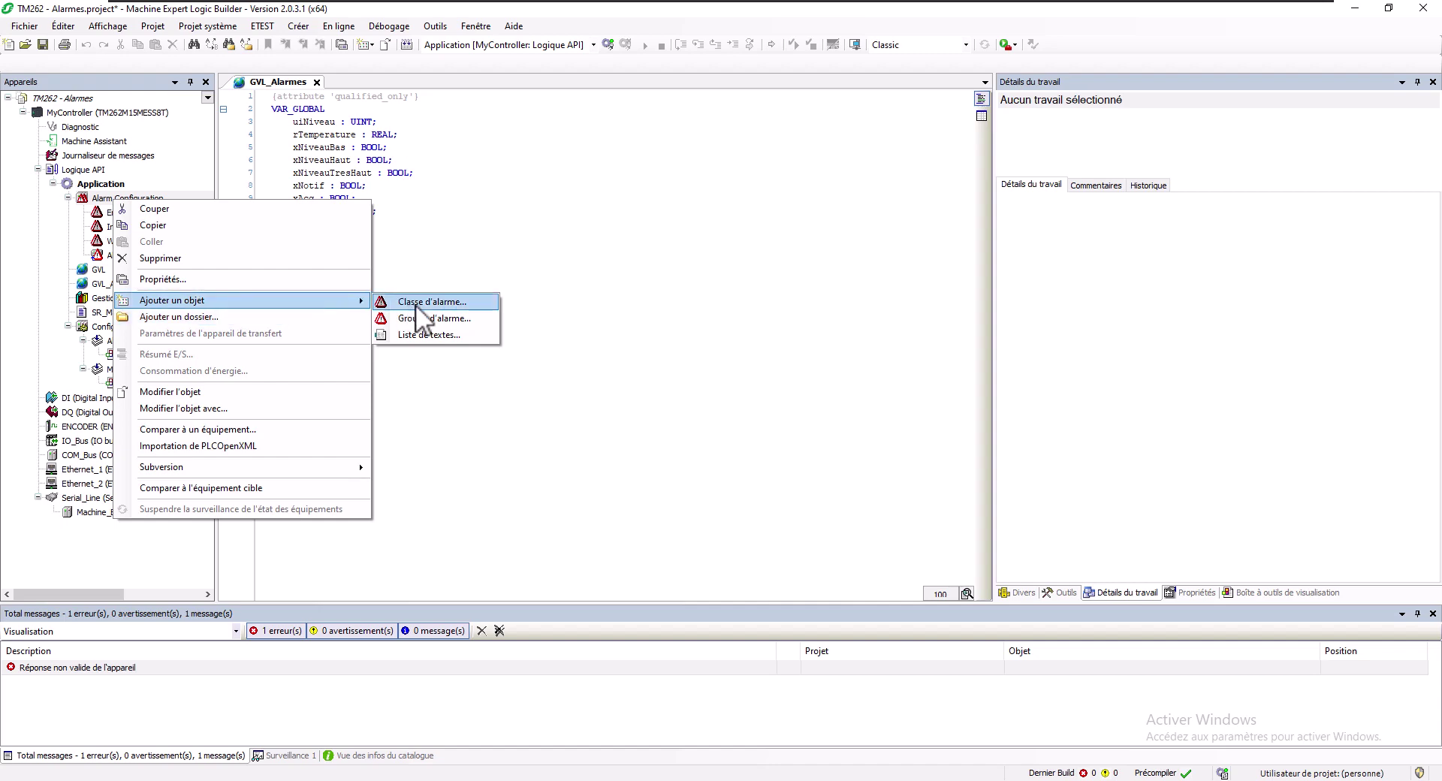
click(416, 304)
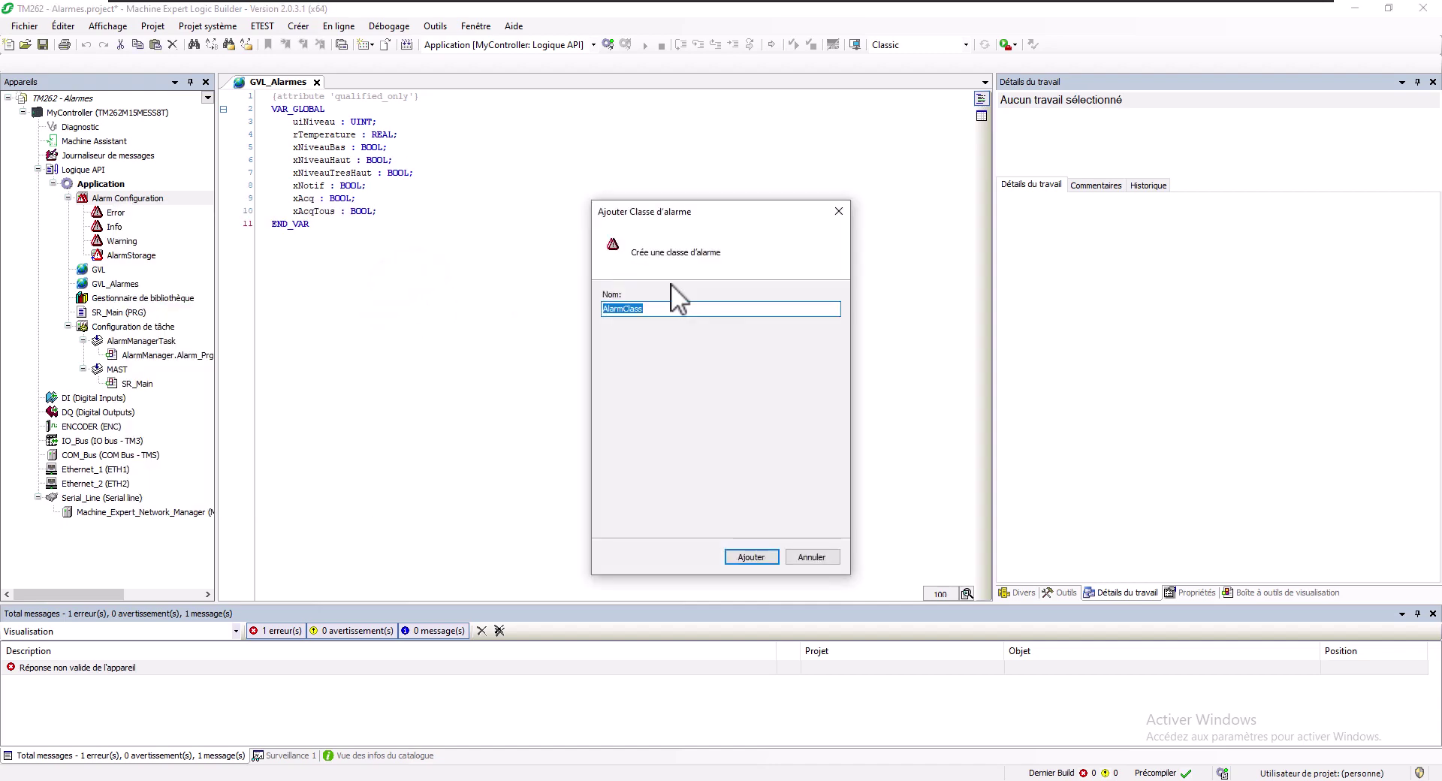
text(Machine)
key(Return)
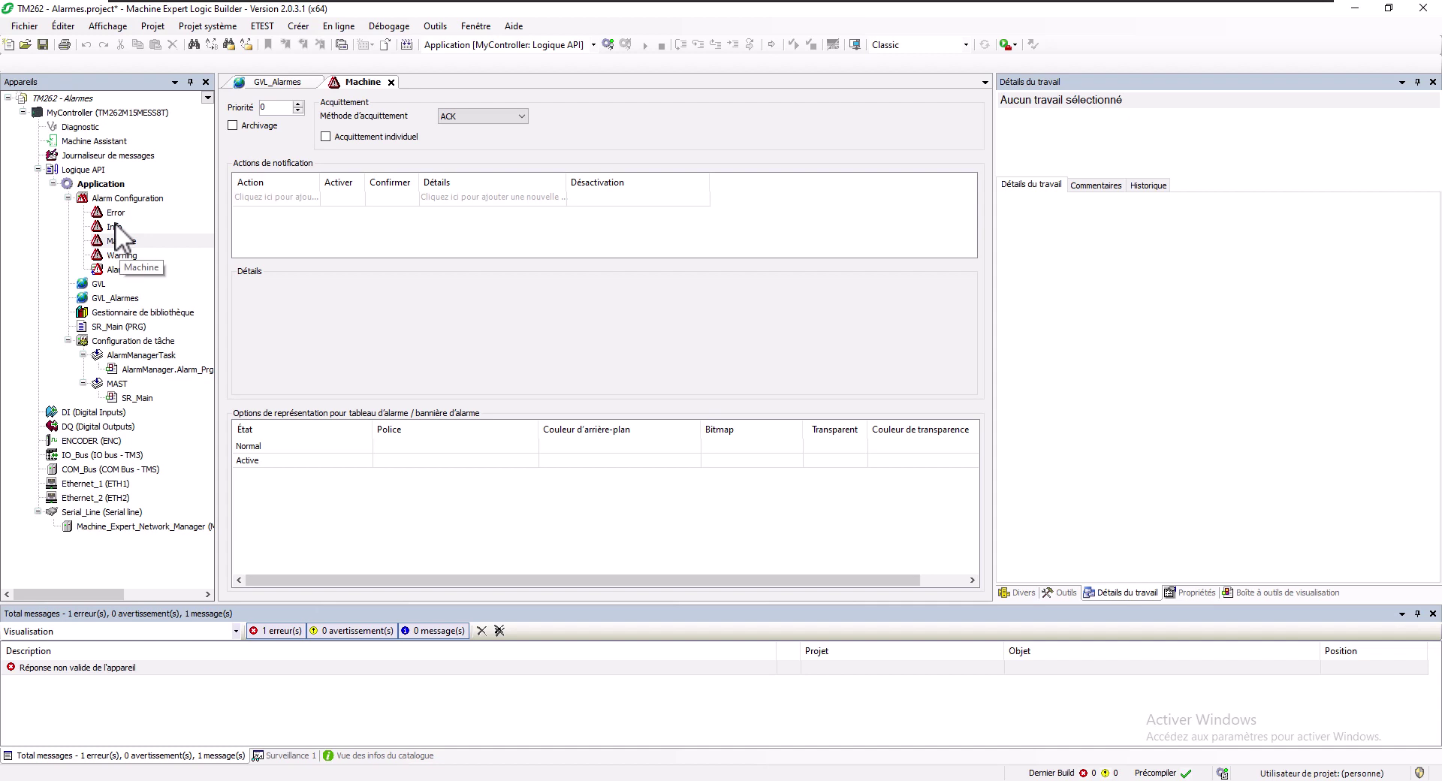
Set the Machine class priority to 10, enable archiving, and keep ACK acknowledgement
click(274, 107)
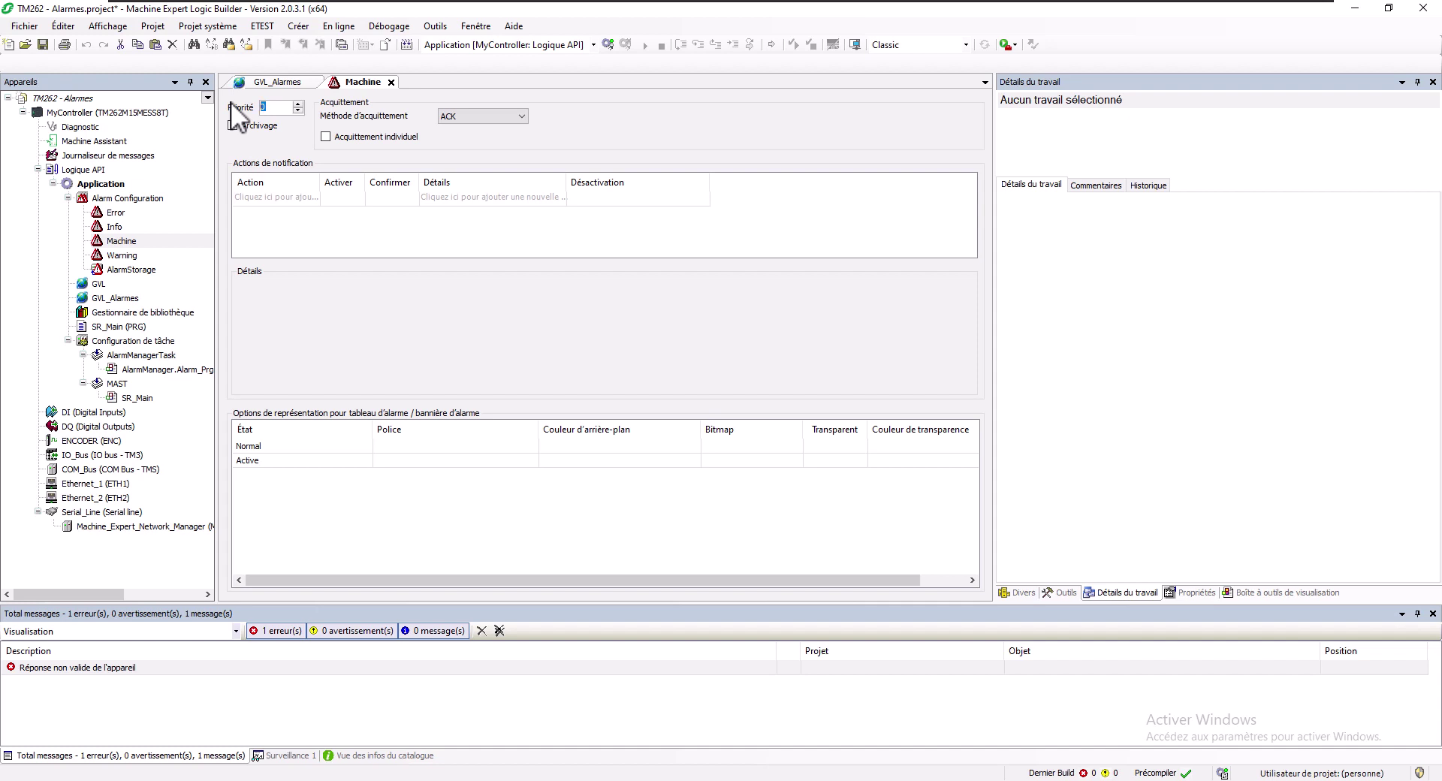
text(1)
click(231, 125)
mouse_move(479, 116)
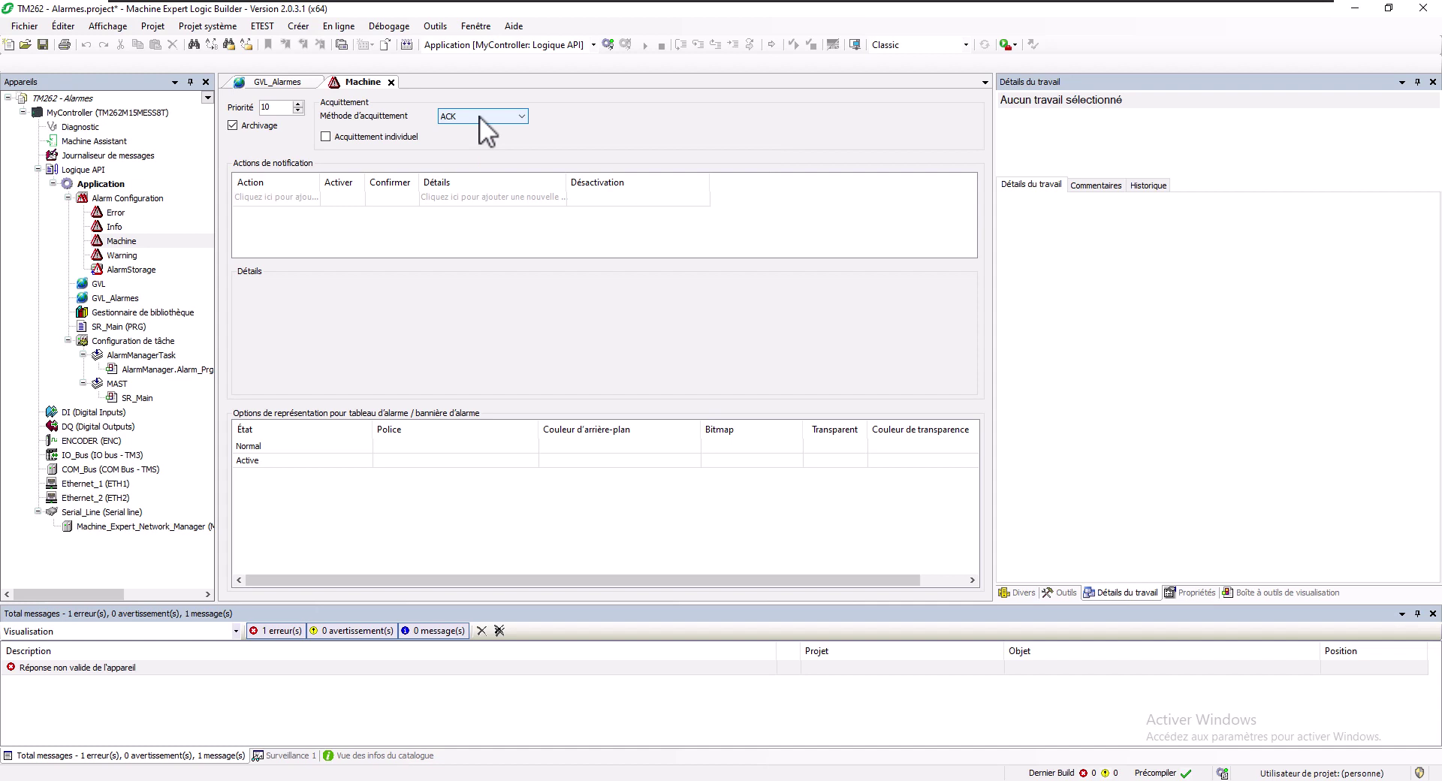
click(479, 116)
key(Up)
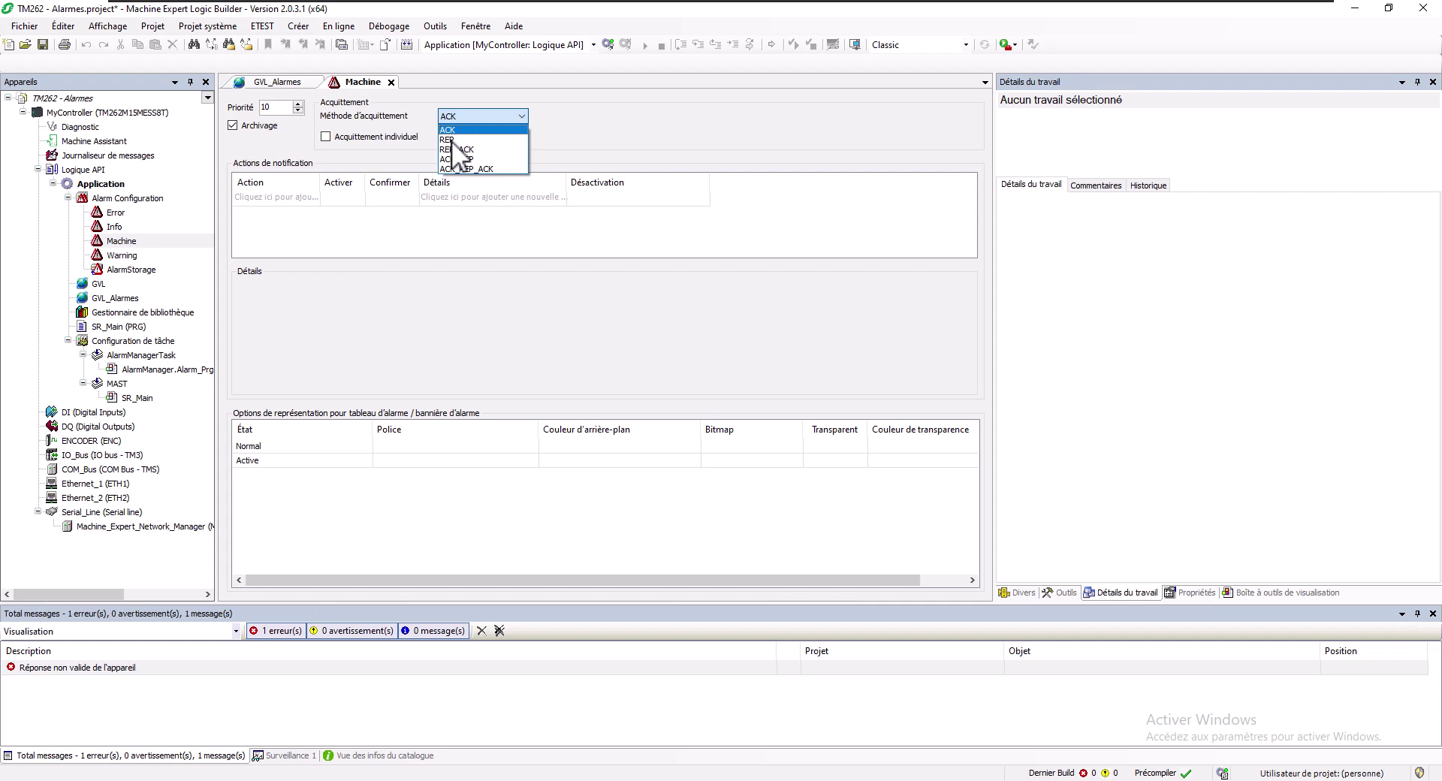
Try the REP, REP_ACK, ACK_REP and ACK_REP_ACK acknowledgement methods
key(Down)
click(452, 139)
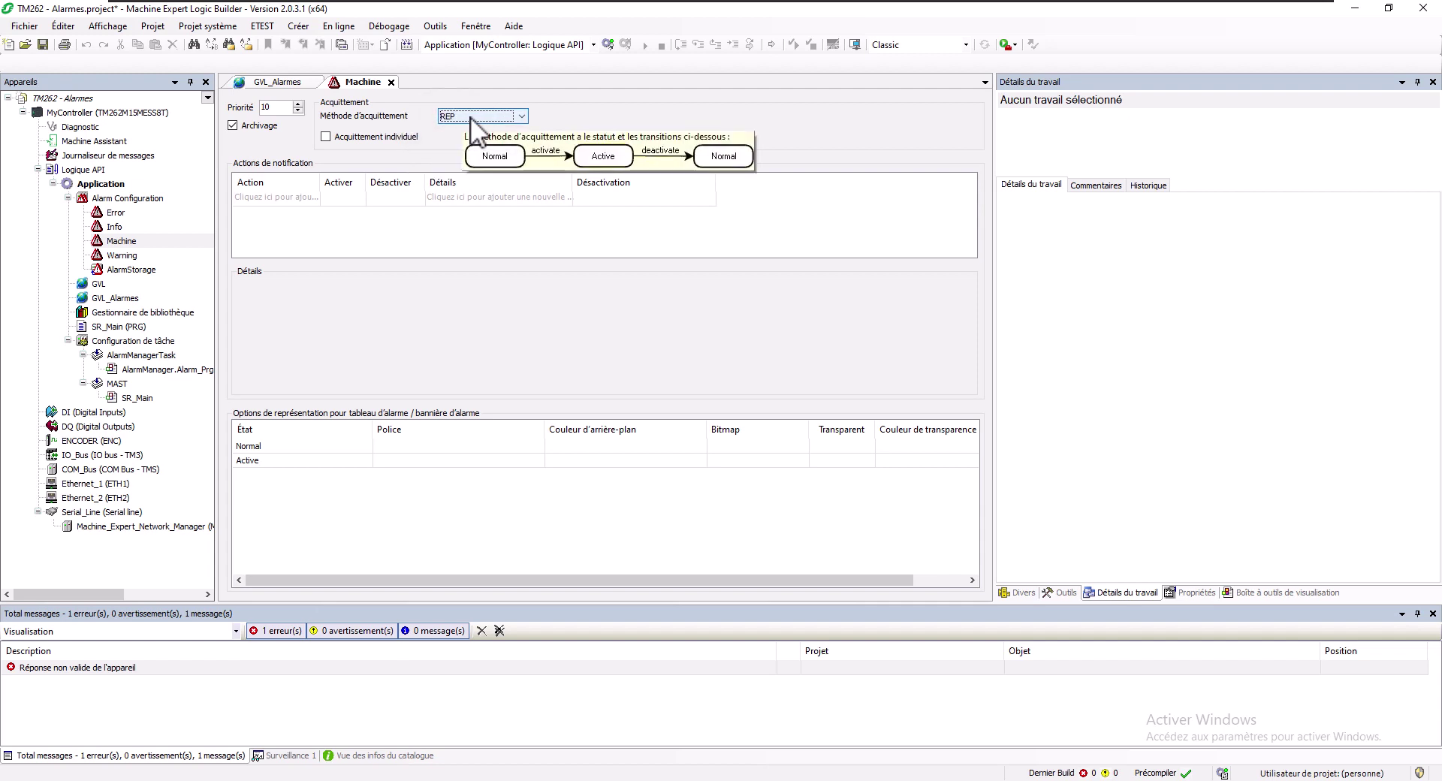
click(457, 116)
click(461, 149)
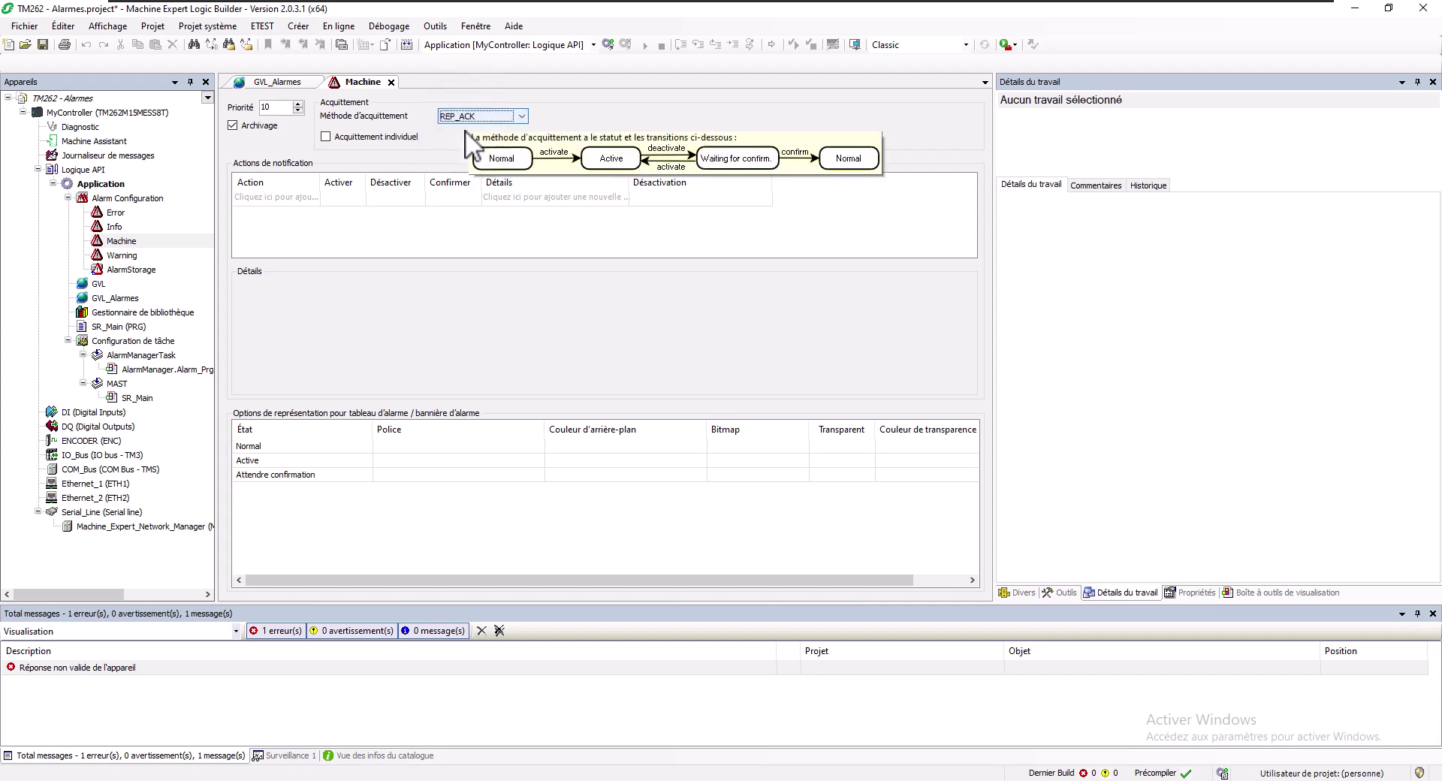
click(470, 117)
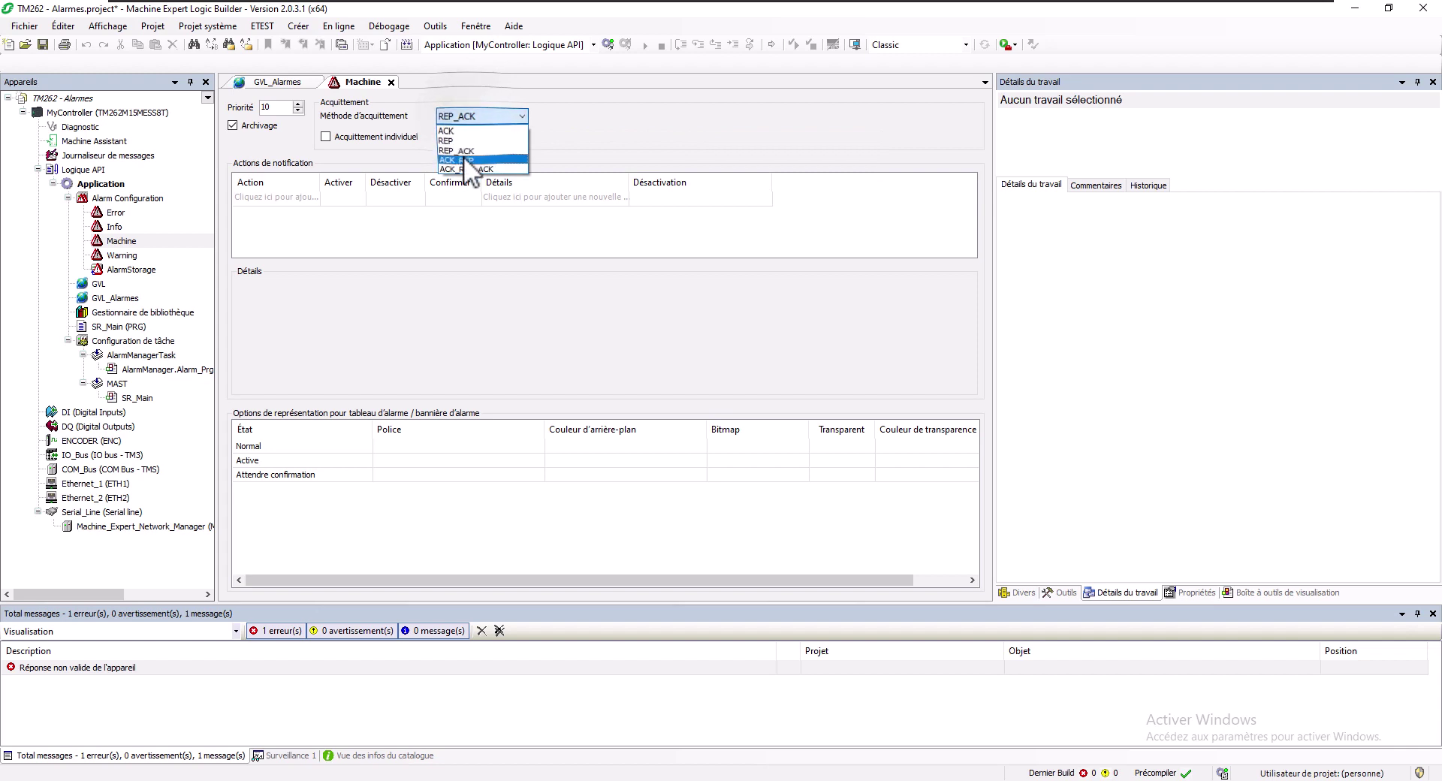
click(462, 156)
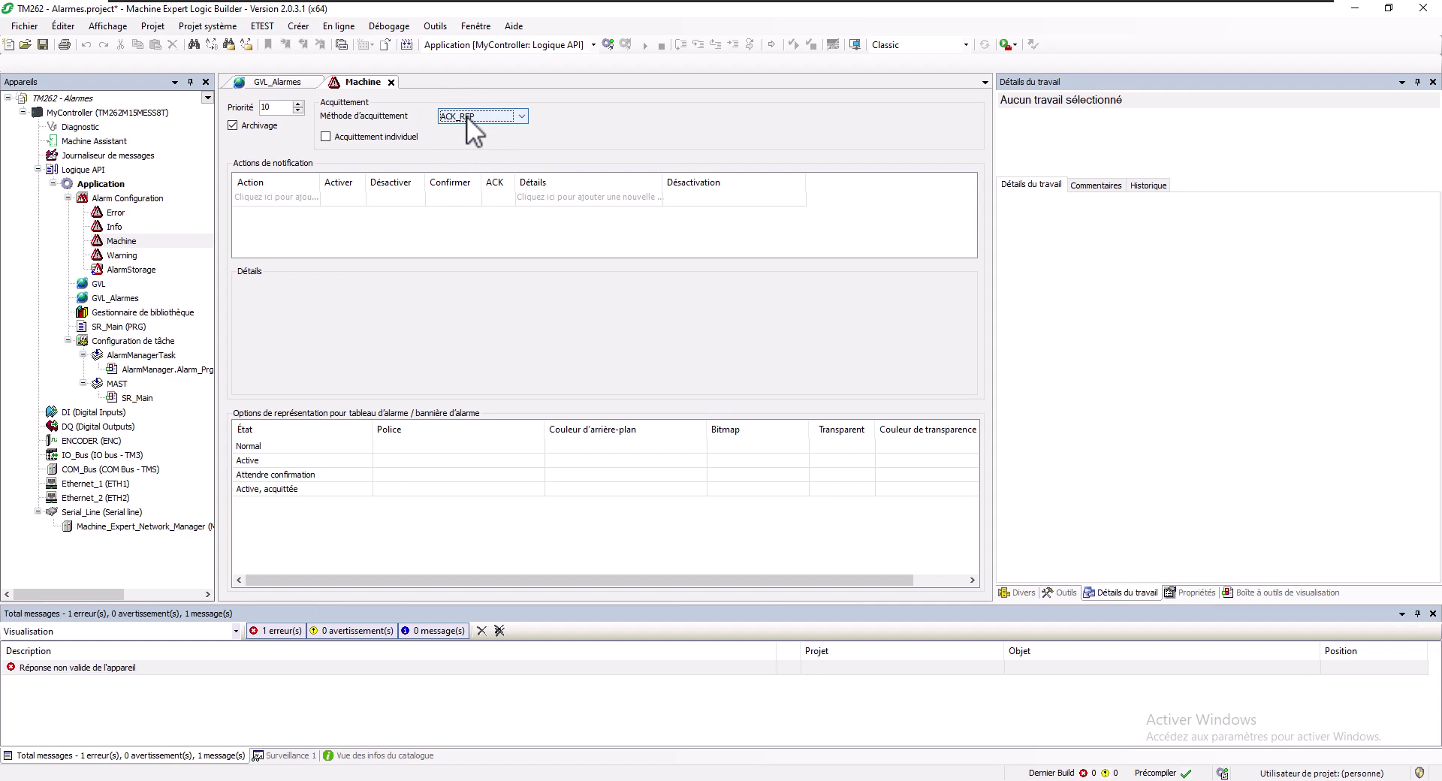
click(467, 116)
click(457, 125)
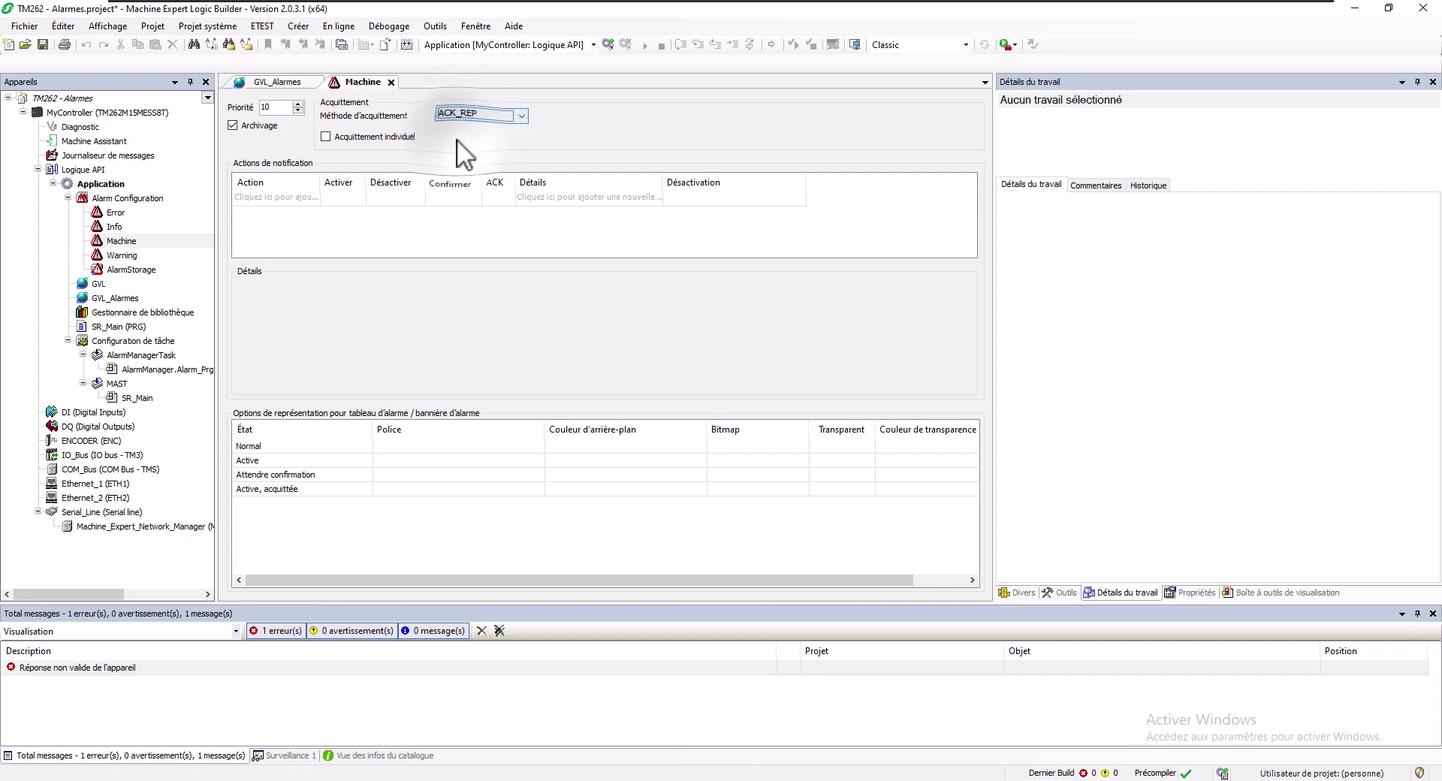
mouse_move(457, 138)
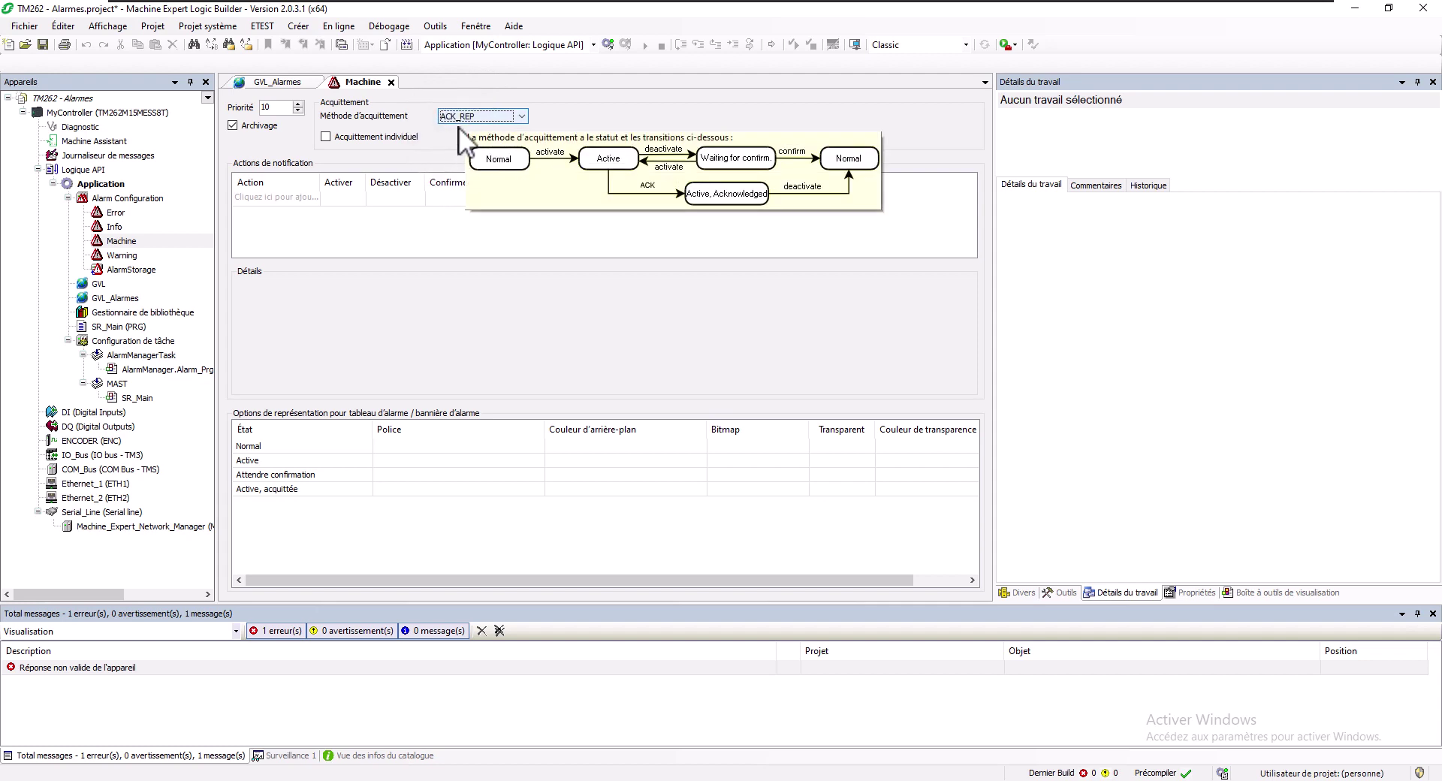
click(460, 119)
click(471, 170)
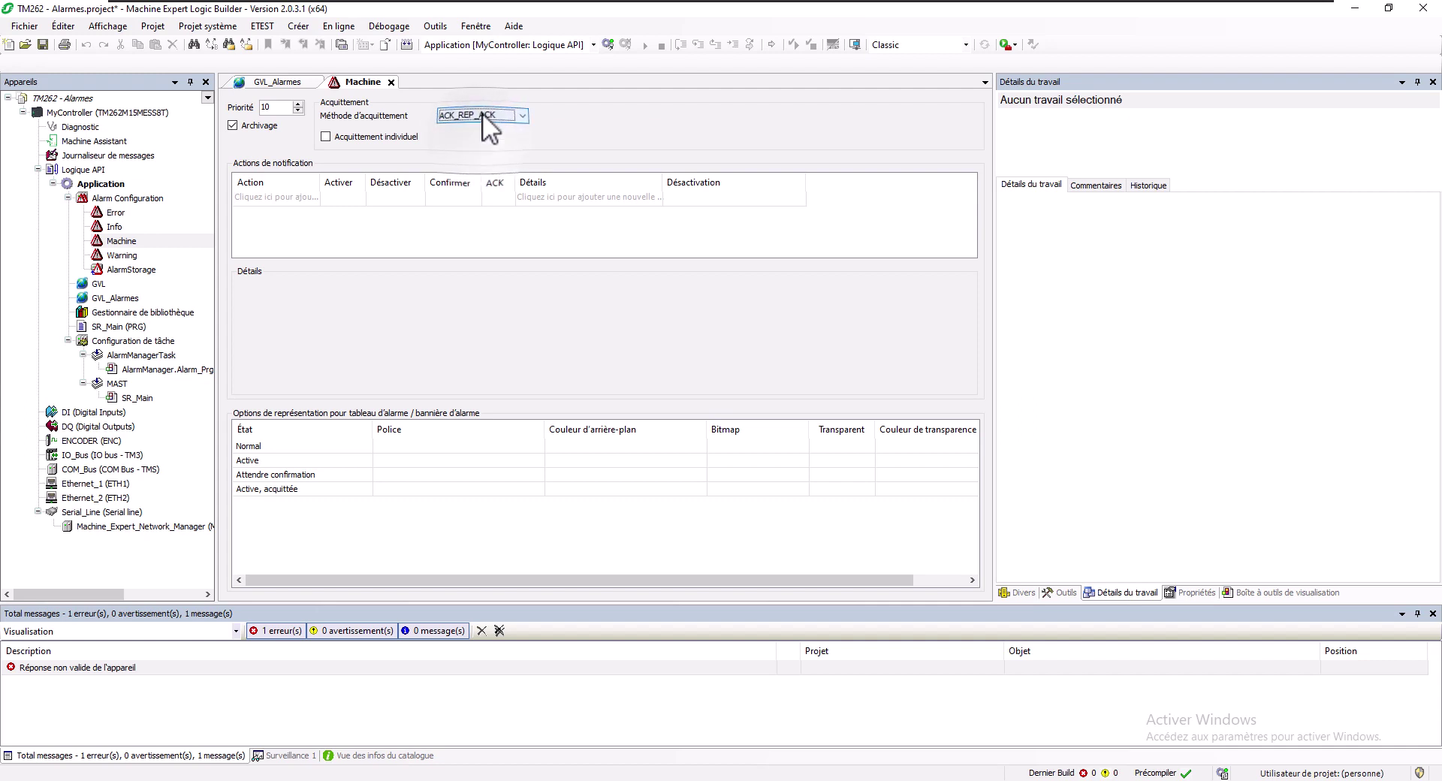
Settle on ACK_REP acknowledgement and enable individual acknowledgement
mouse_move(483, 114)
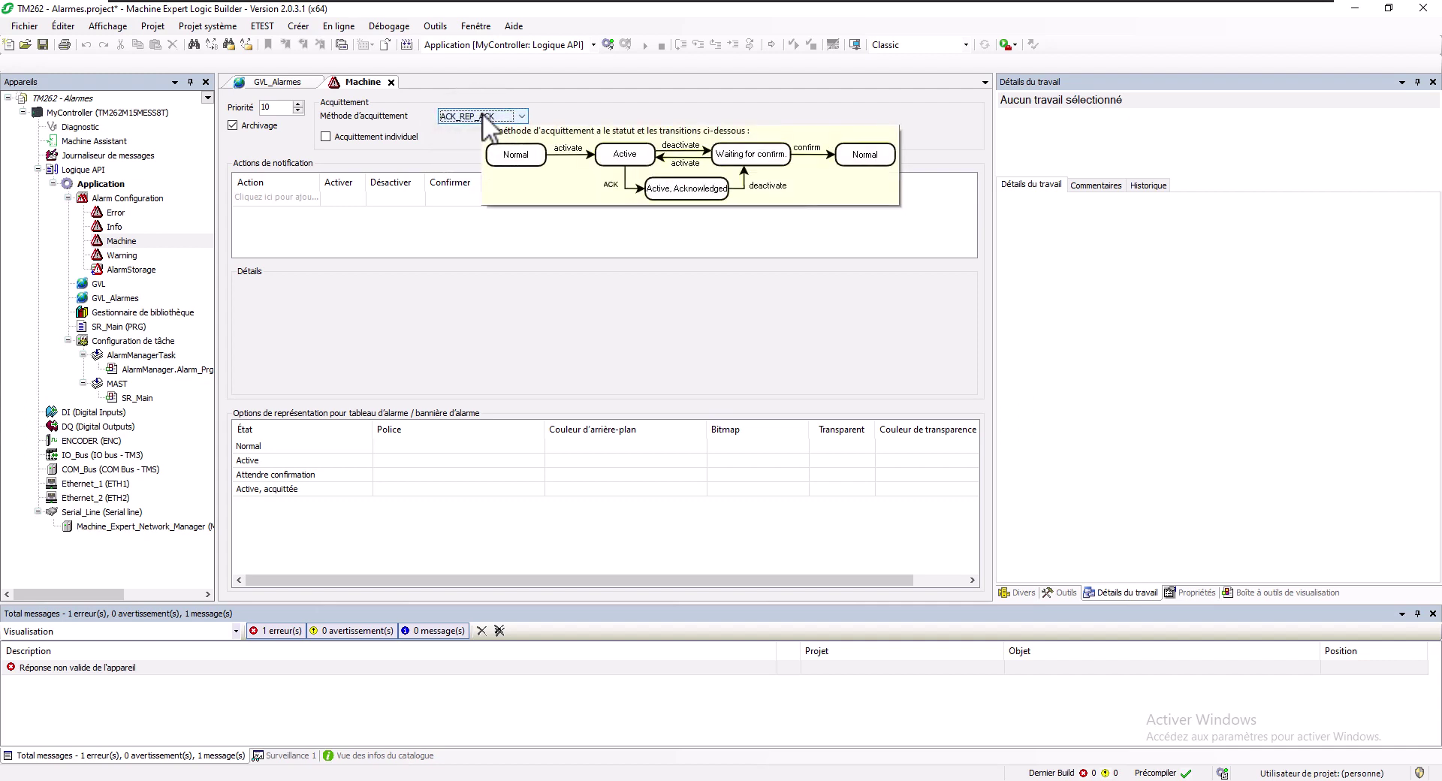
click(474, 117)
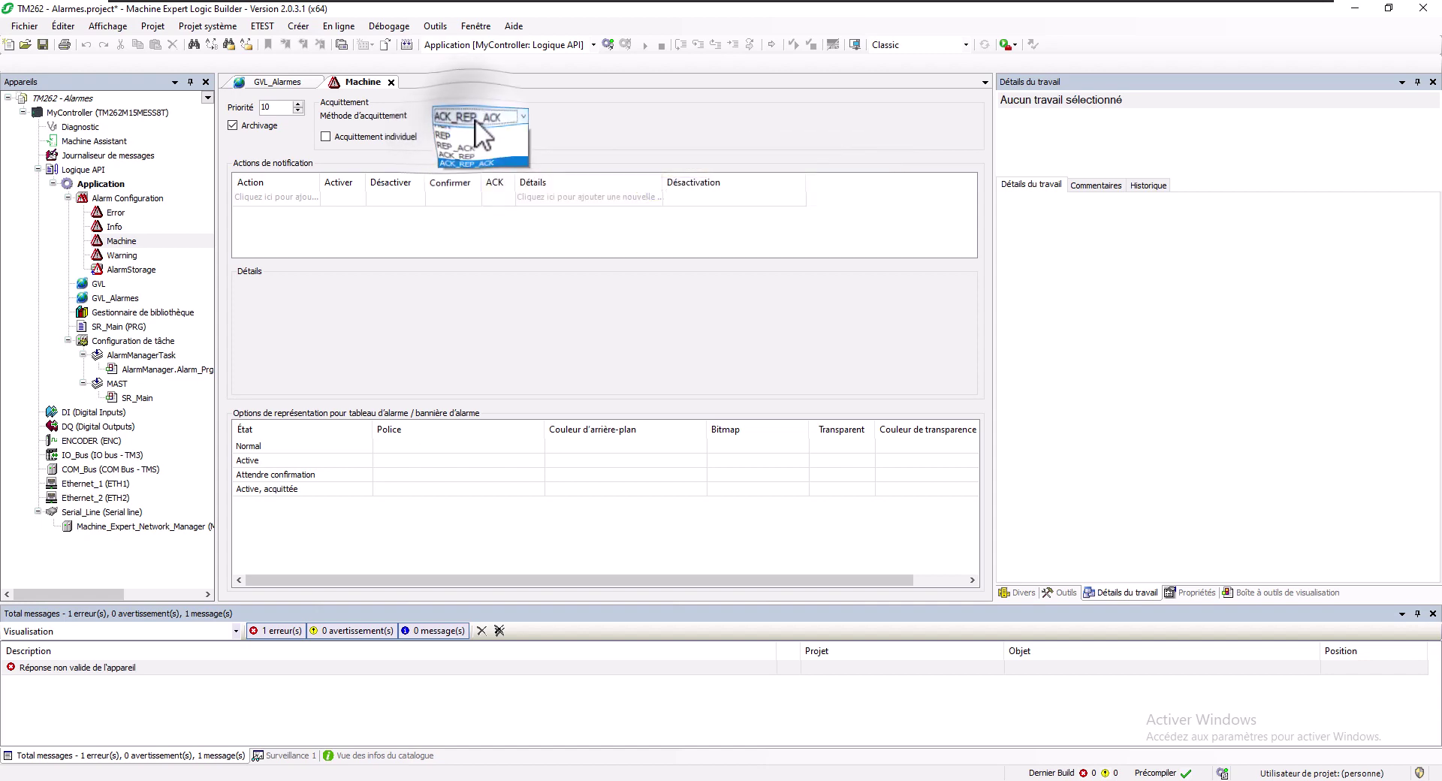
click(469, 157)
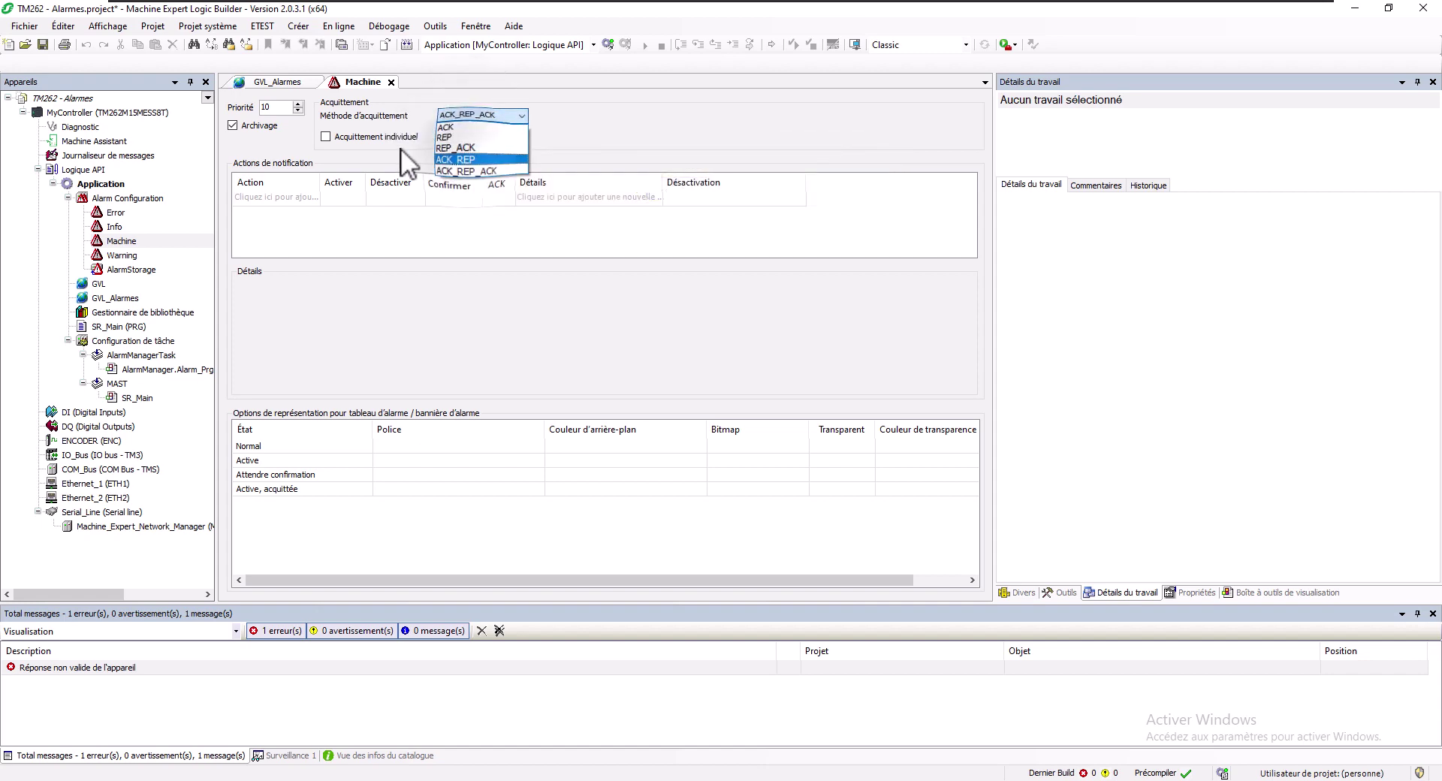
click(326, 137)
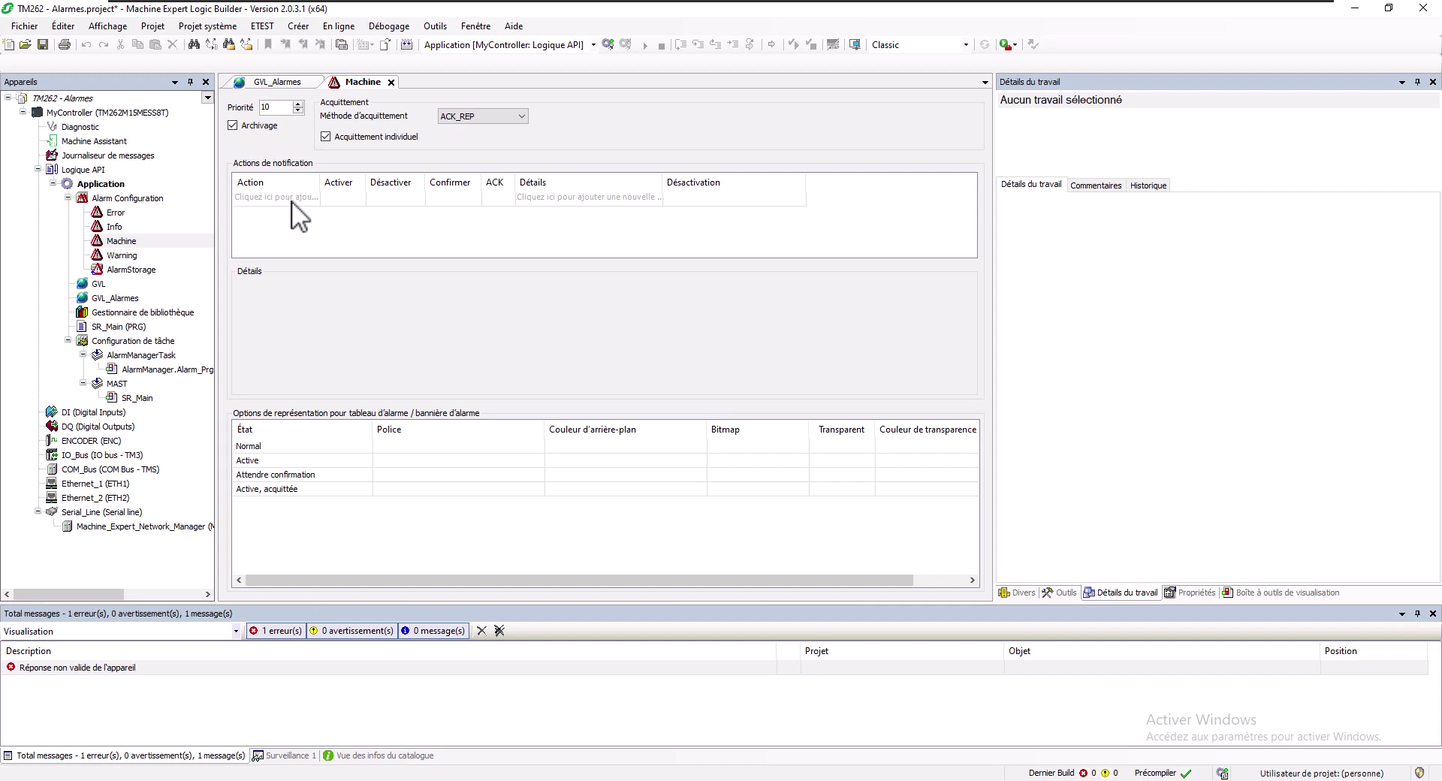
Add a Variable notification action that fires only on activation and acknowledgement
click(292, 201)
click(300, 201)
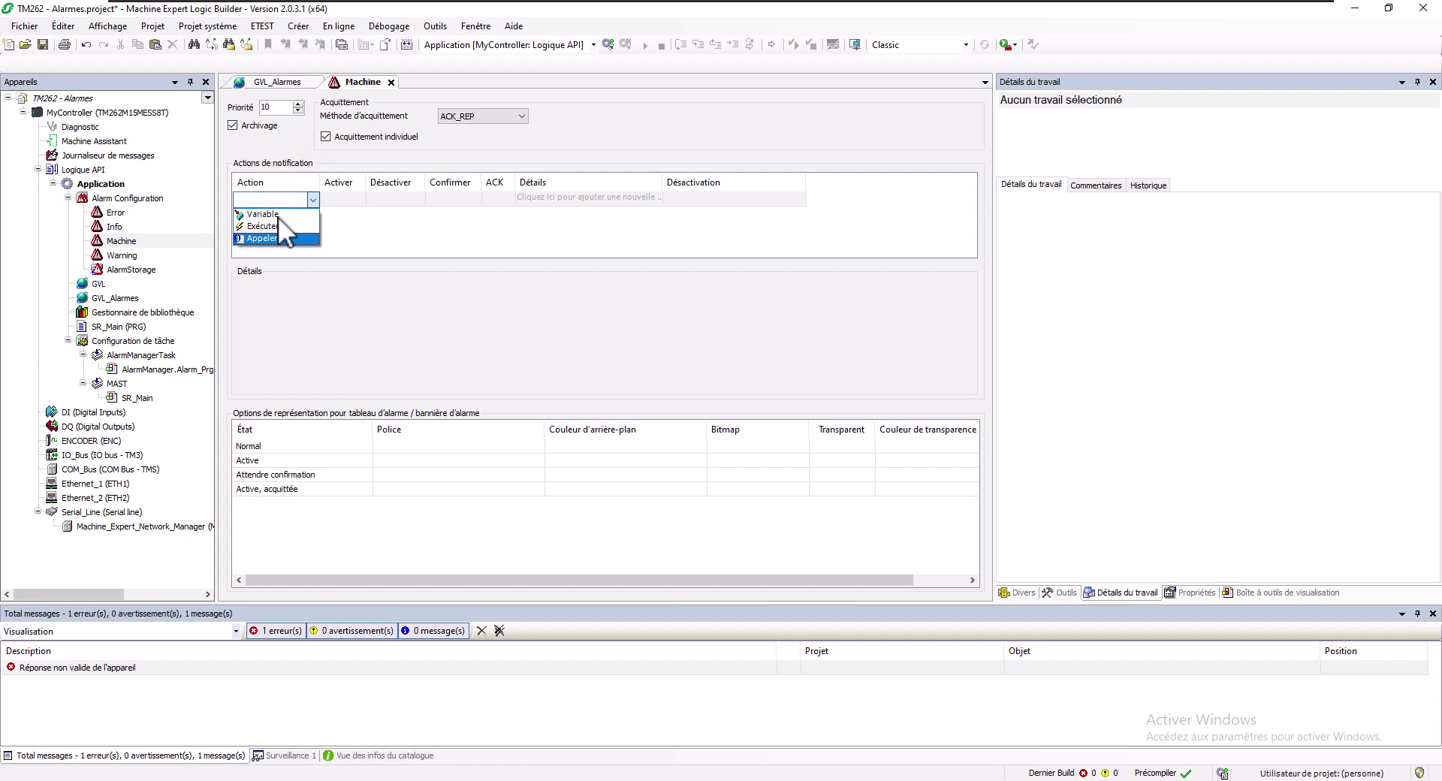
click(303, 211)
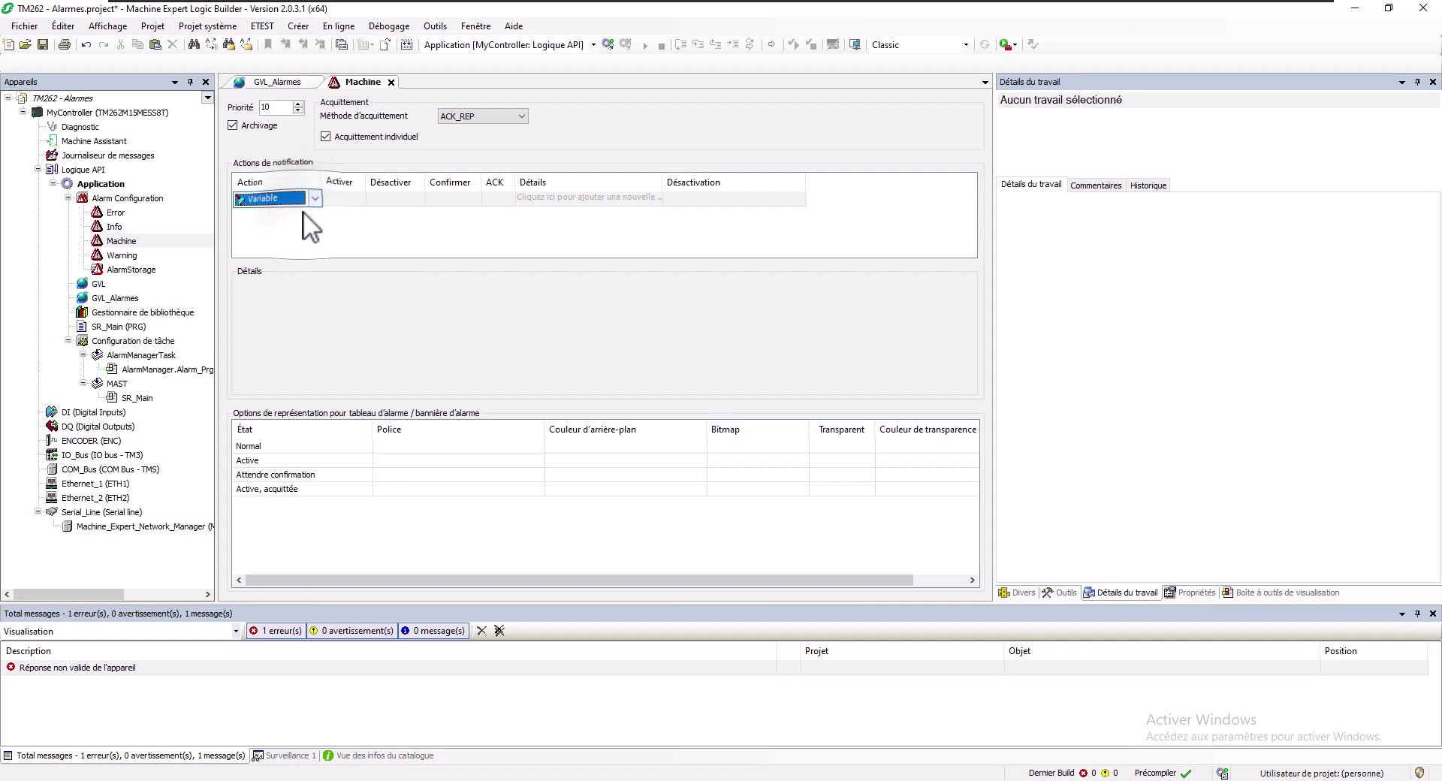
click(332, 210)
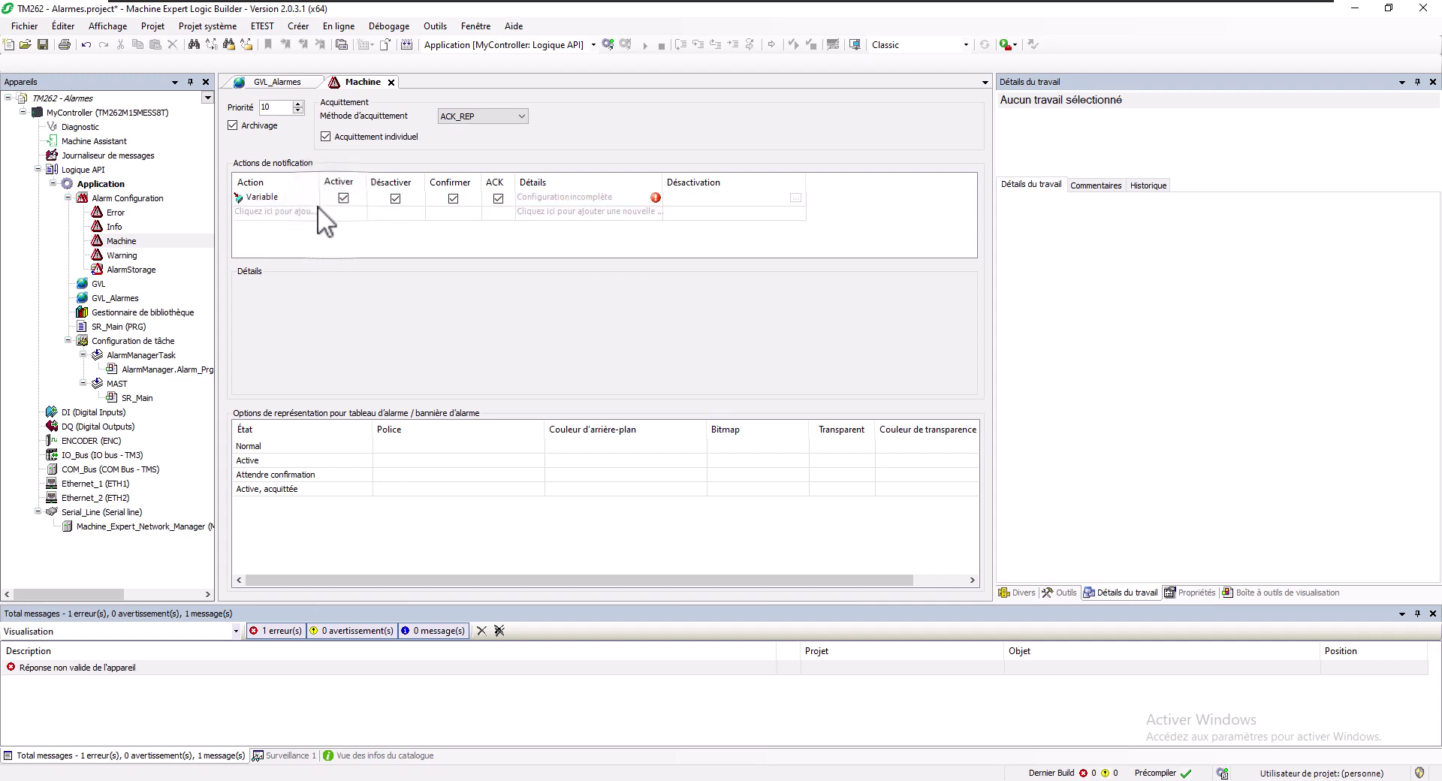
click(282, 195)
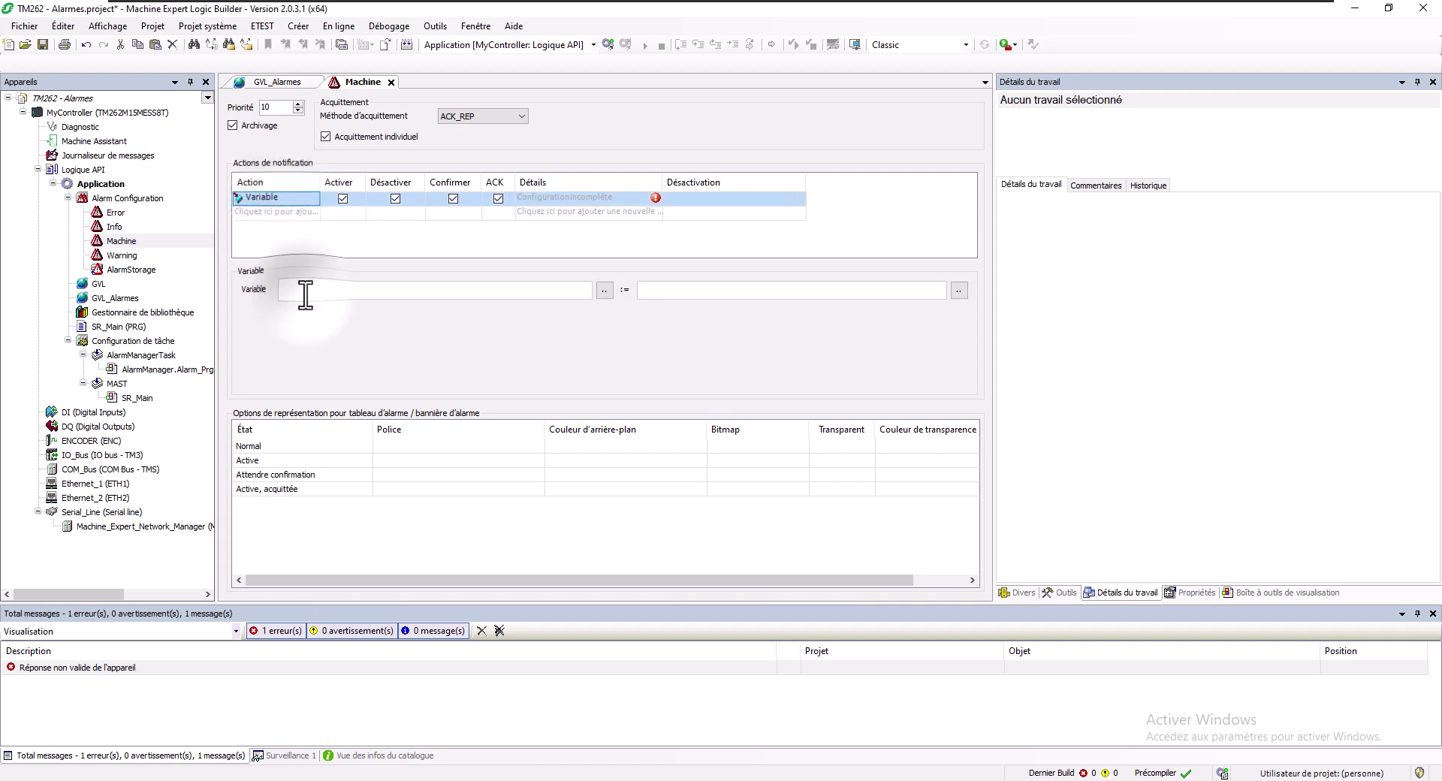
click(305, 293)
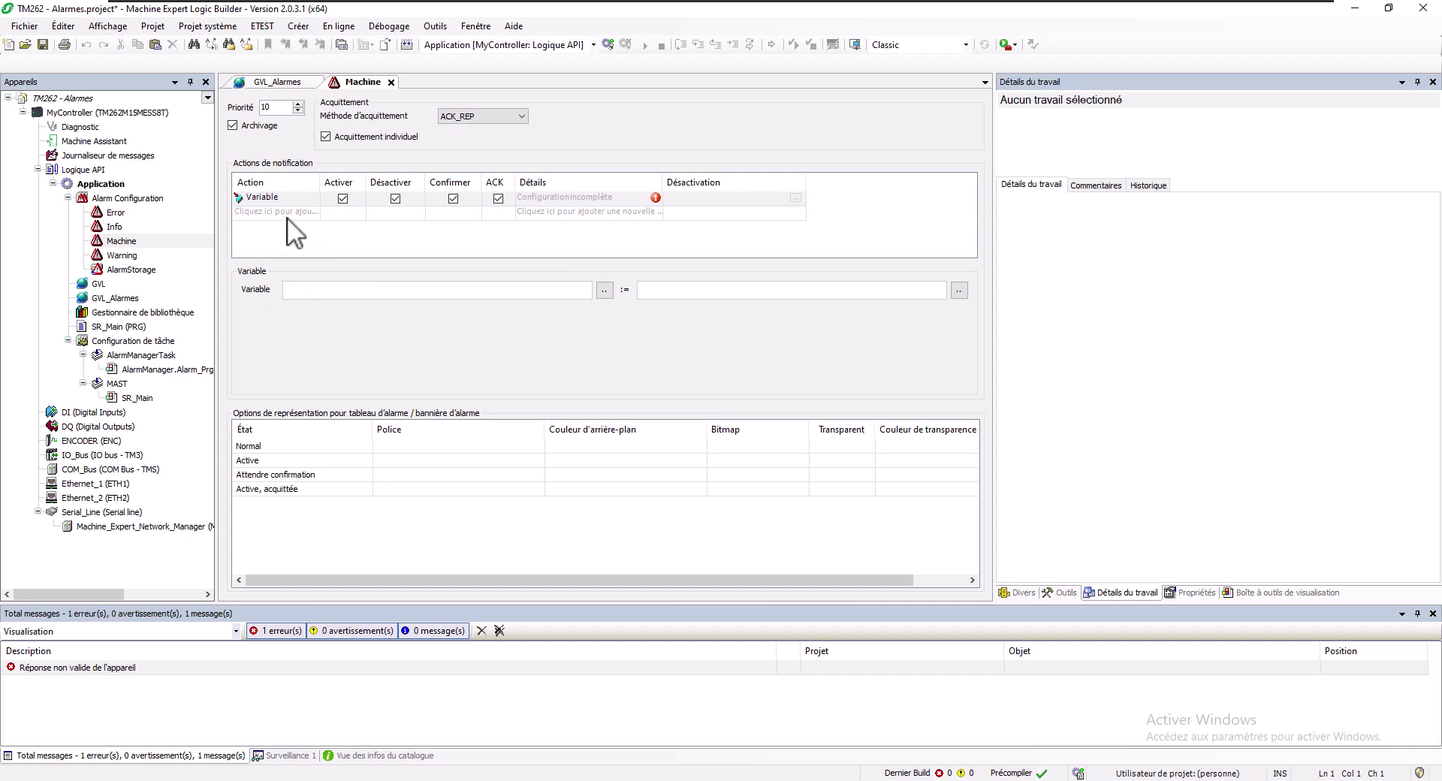
click(396, 199)
click(452, 199)
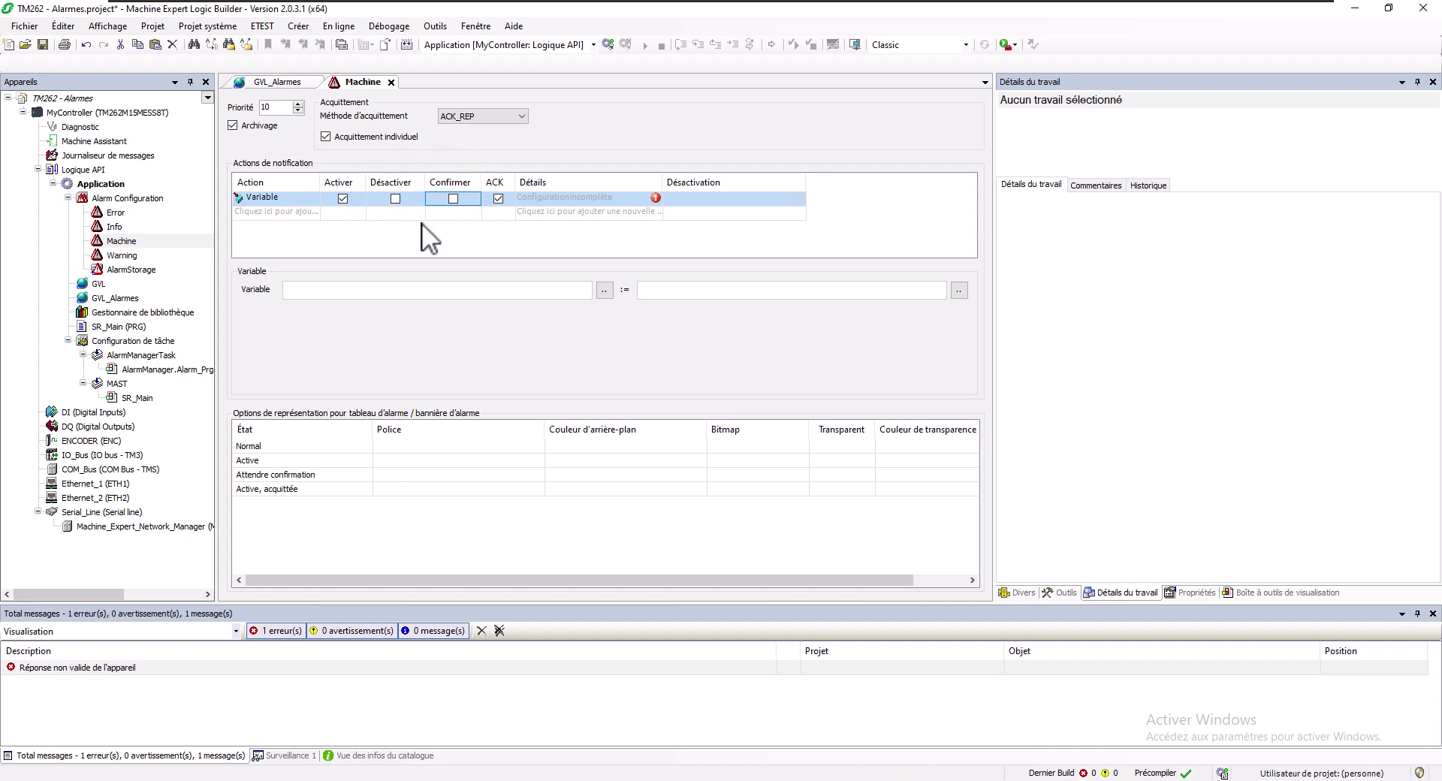
Make the action set GVL_Alarmes.xNotif := TRUE
click(350, 290)
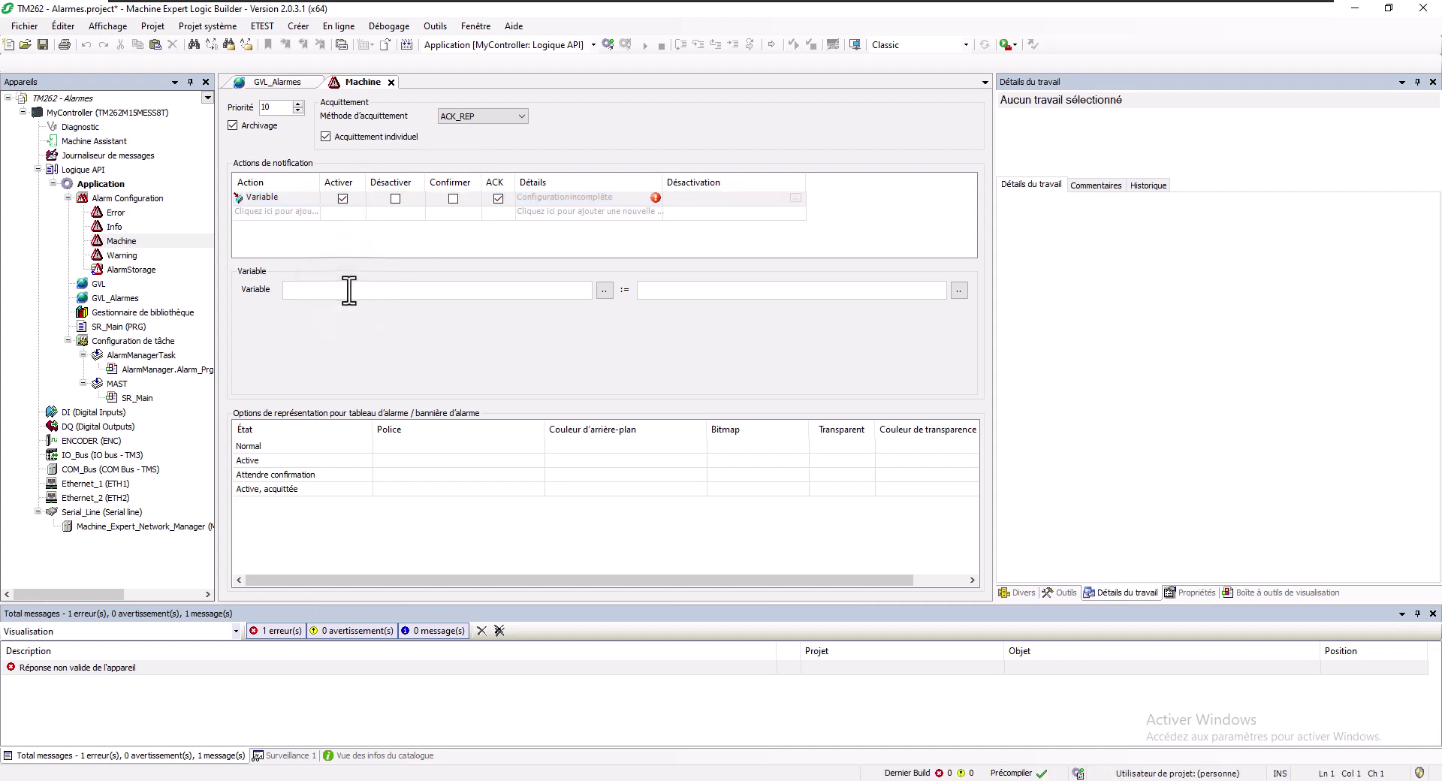
text(GVL)
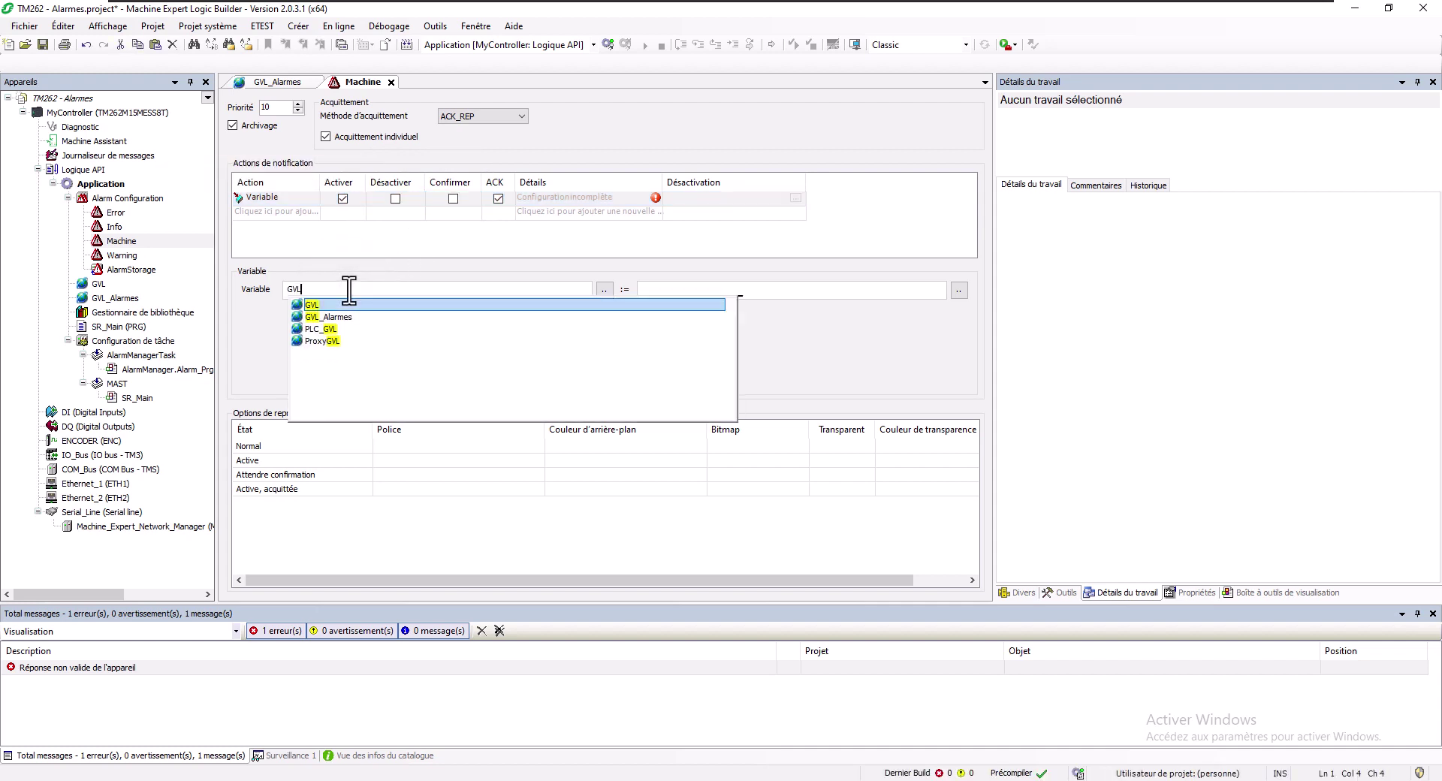
key(Down)
key(Return)
text(.x)
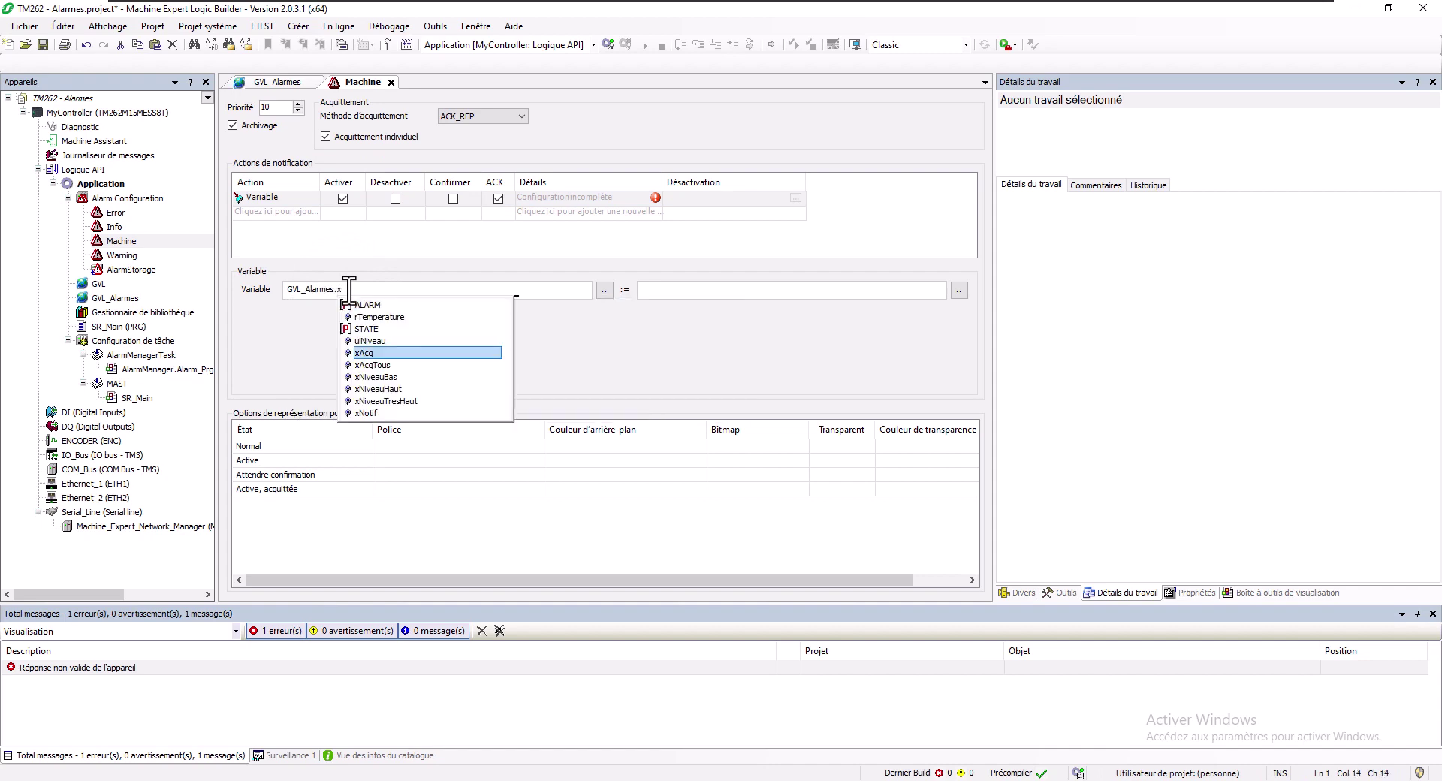
text(N)
key(Down)
key(Down)
key(Down)
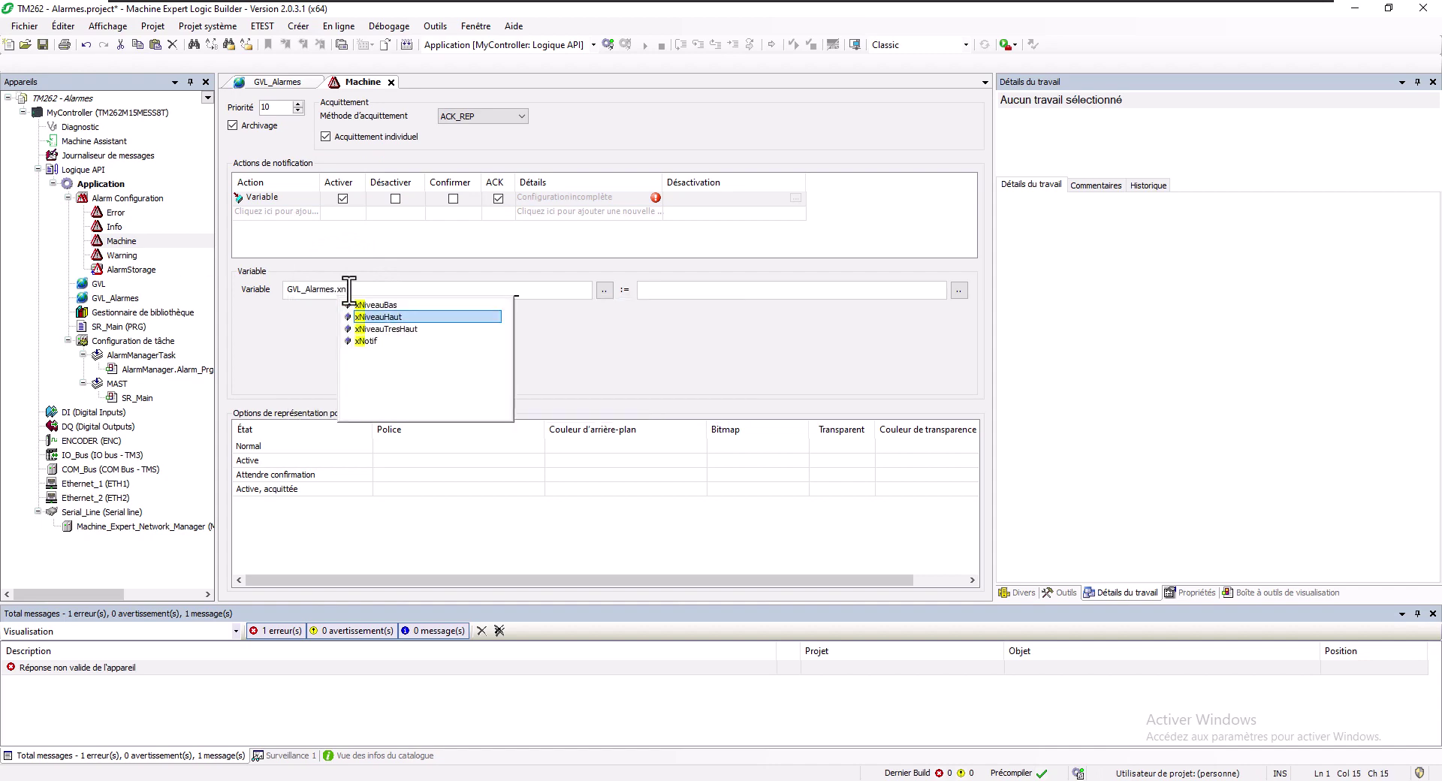
key(Return)
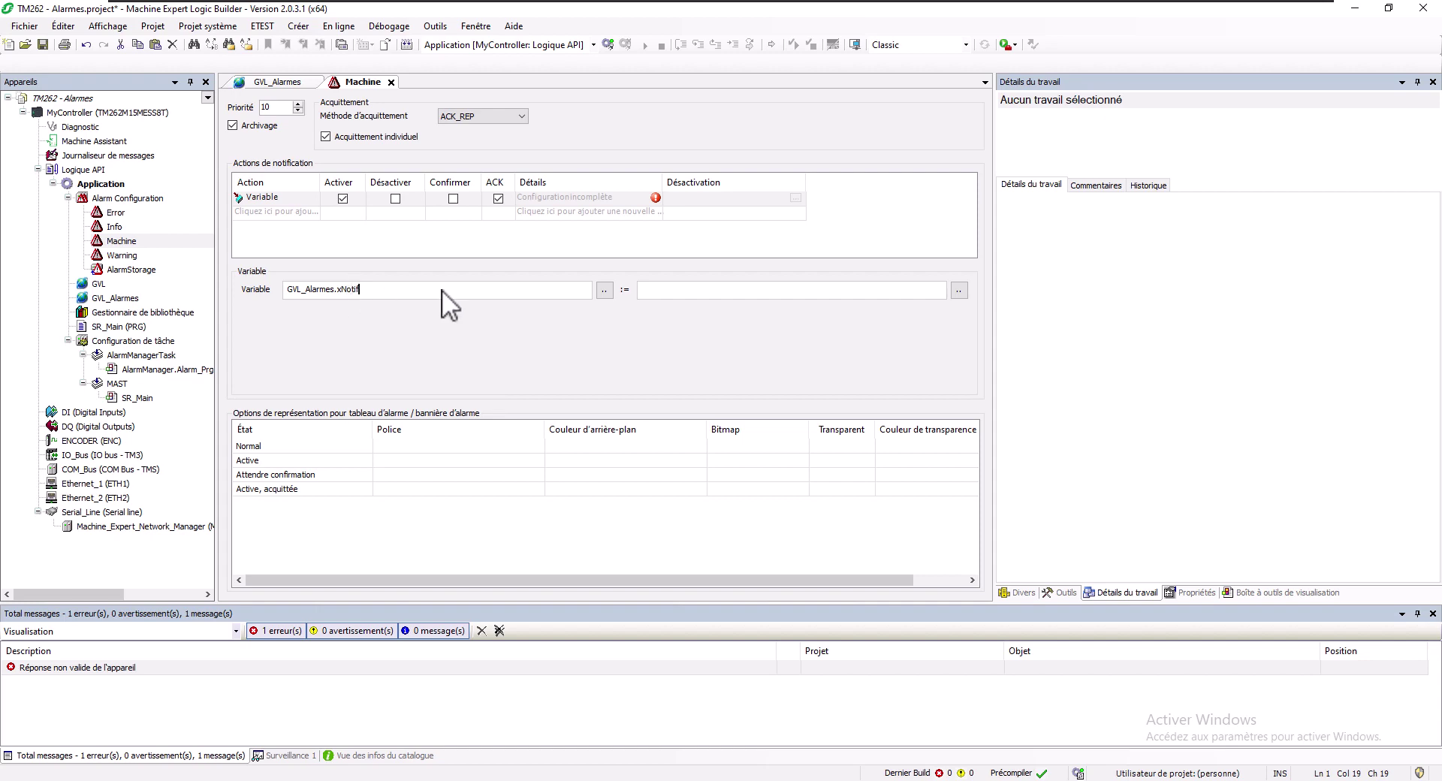
click(767, 292)
text(TRUE)
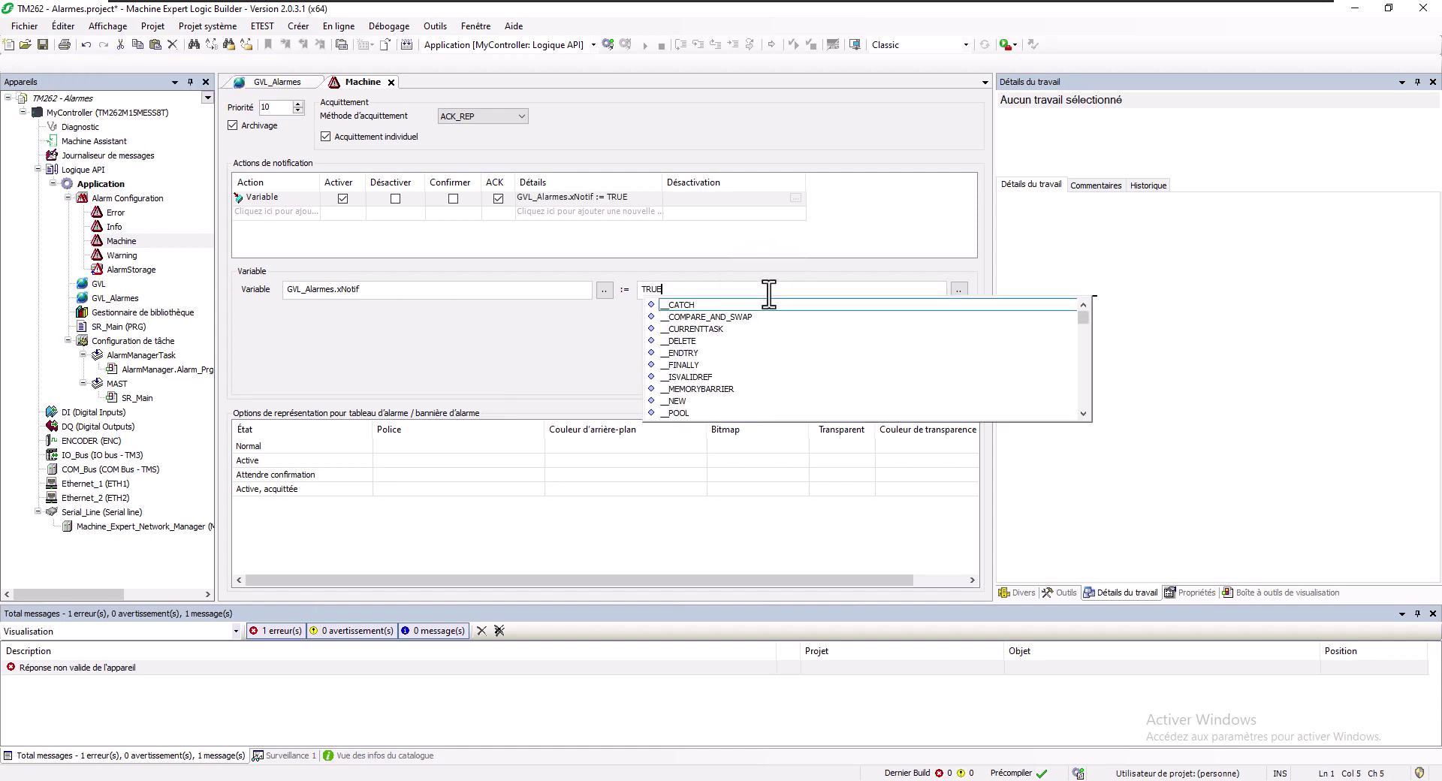
key(Return)
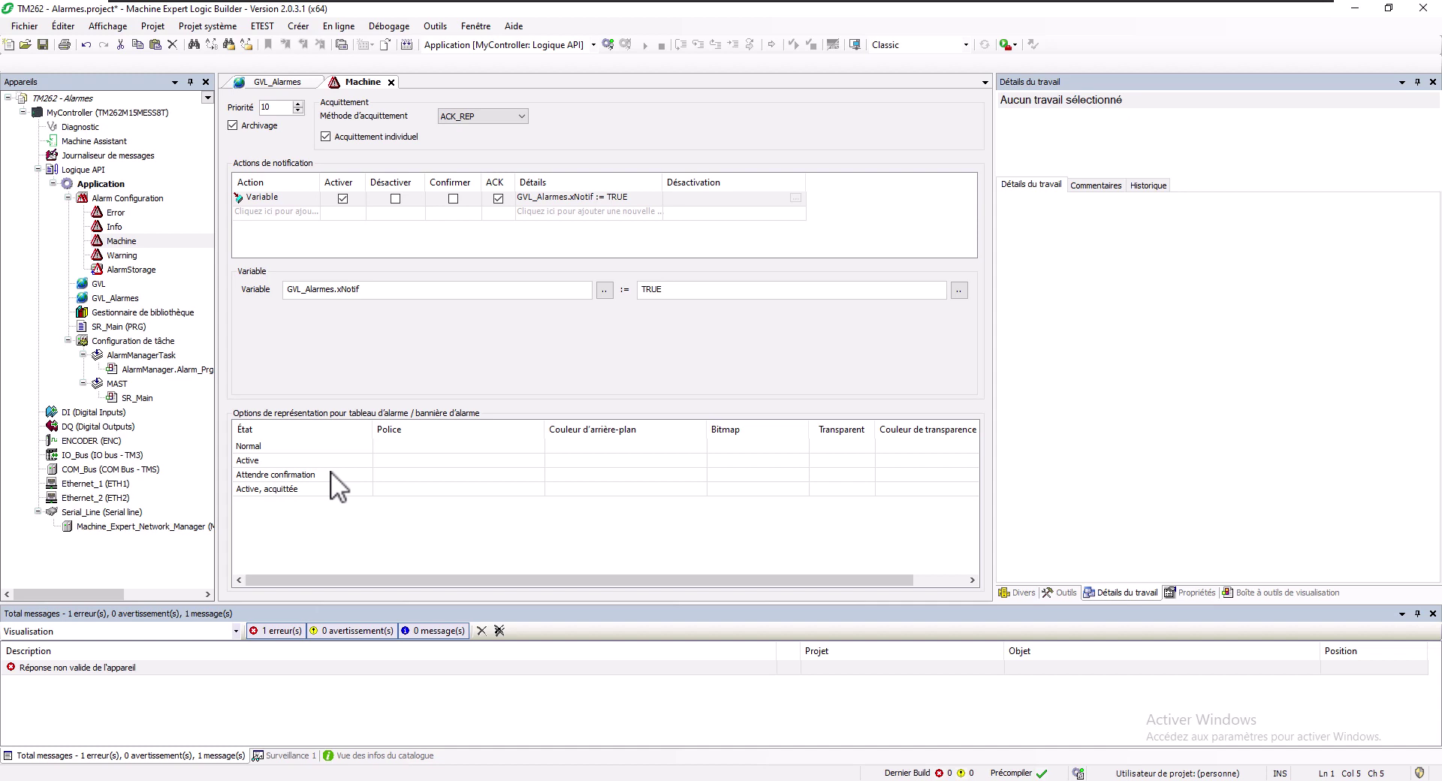
click(512, 444)
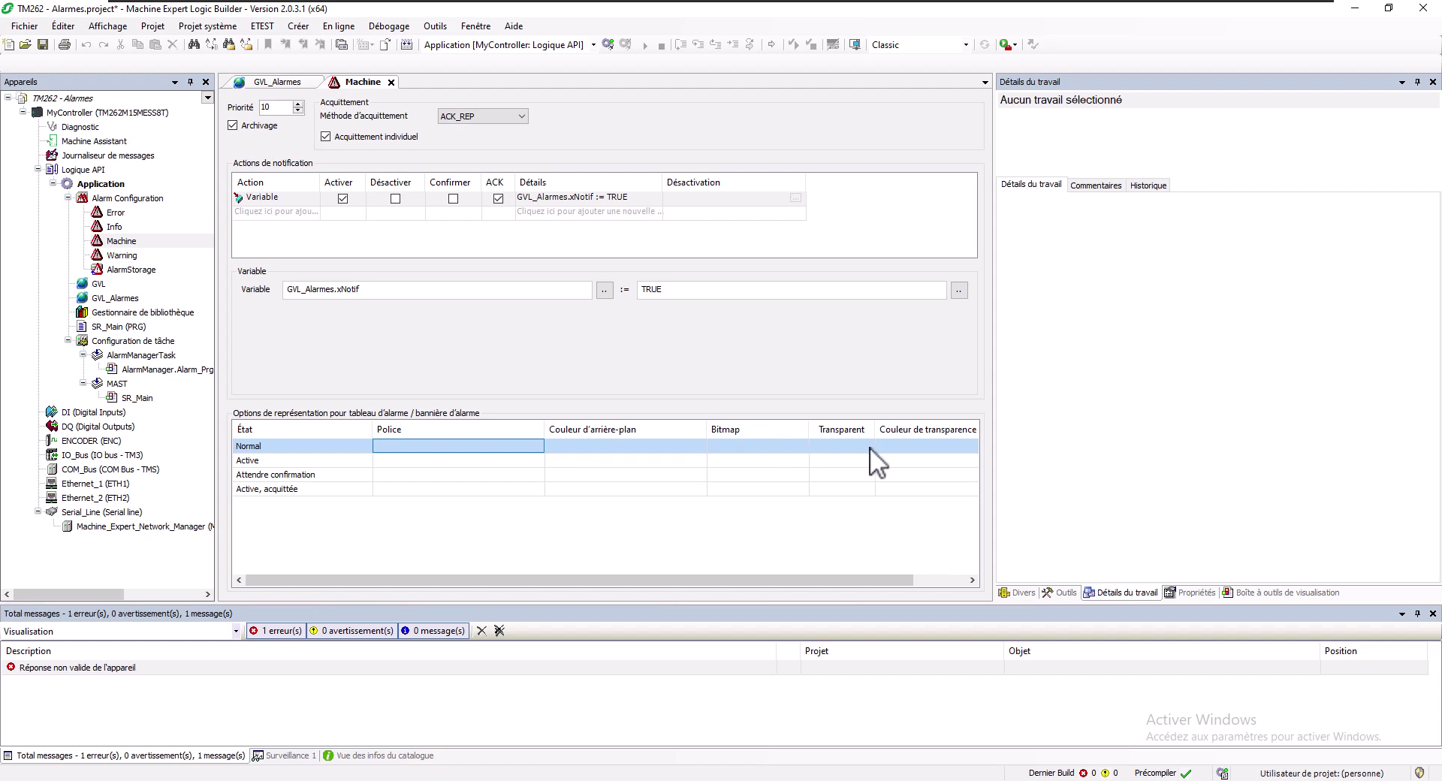
drag(994, 446, 1107, 452)
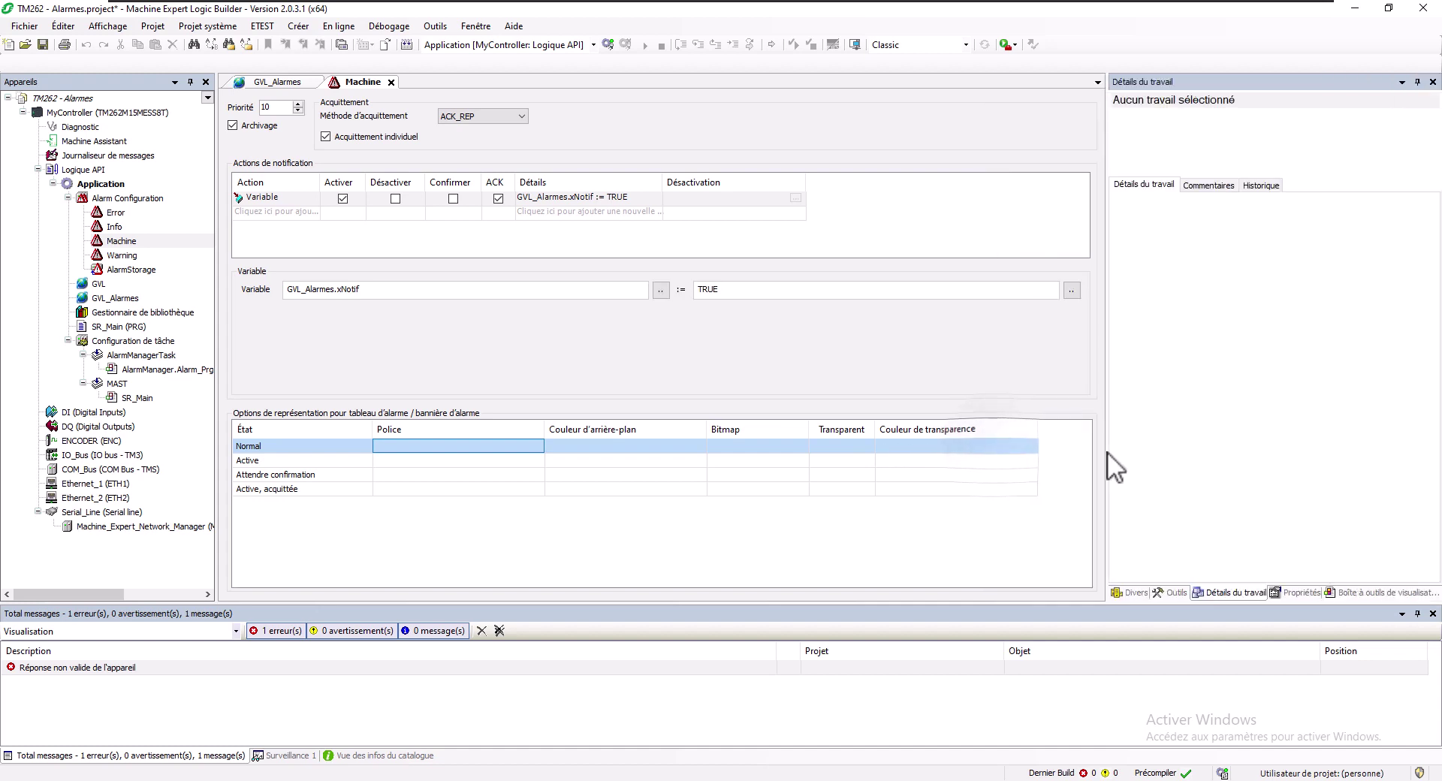
click(272, 460)
click(280, 476)
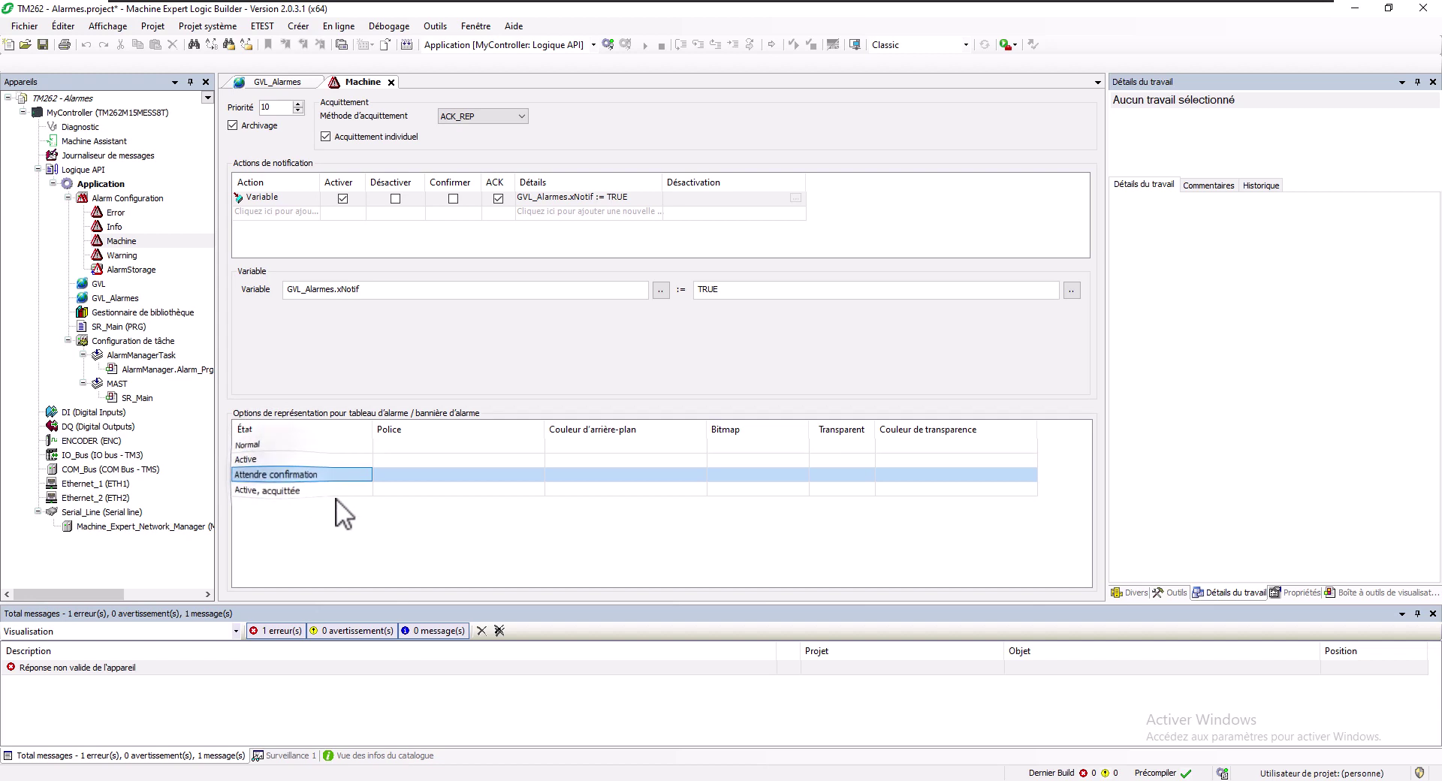
click(311, 489)
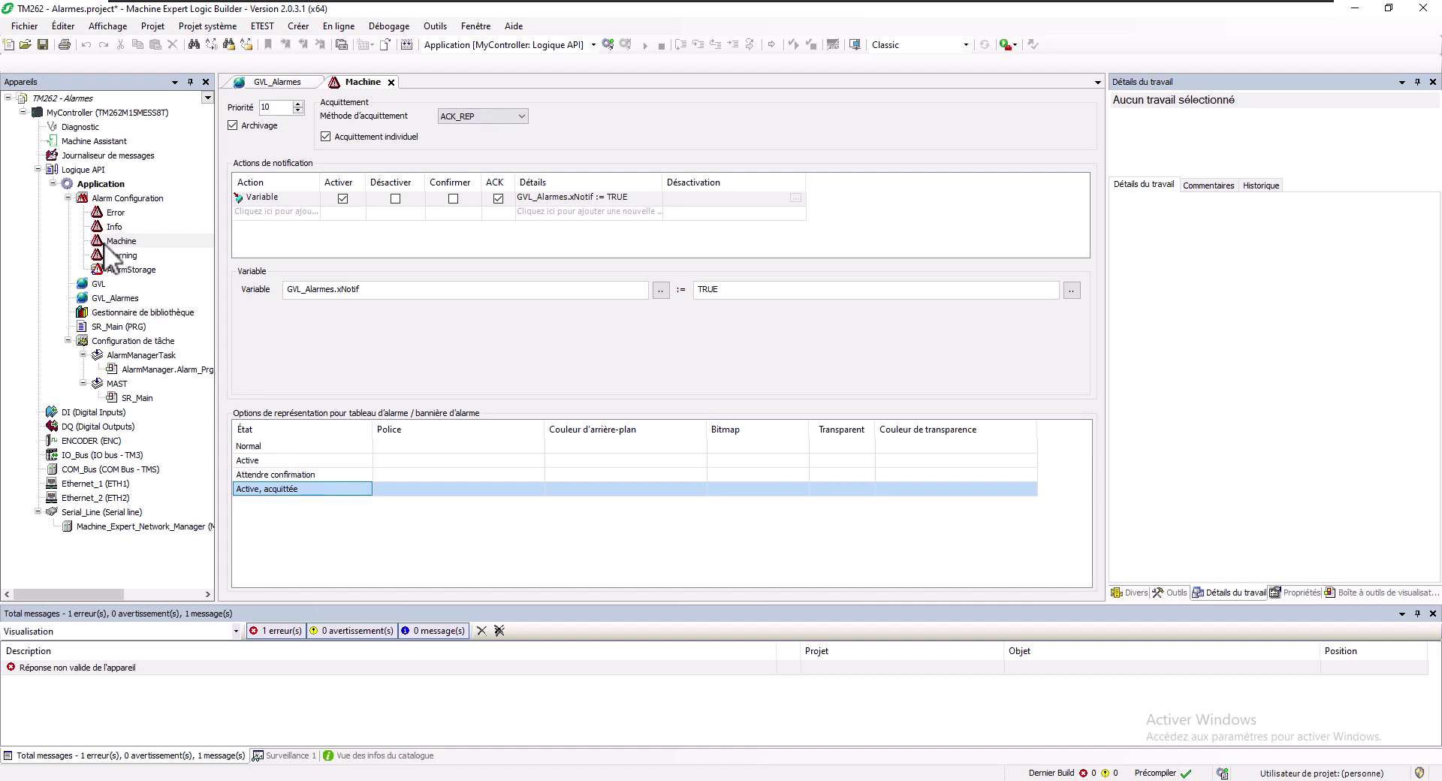
Create an alarm group named 'Machine' under Alarm Configuration
right_click(124, 200)
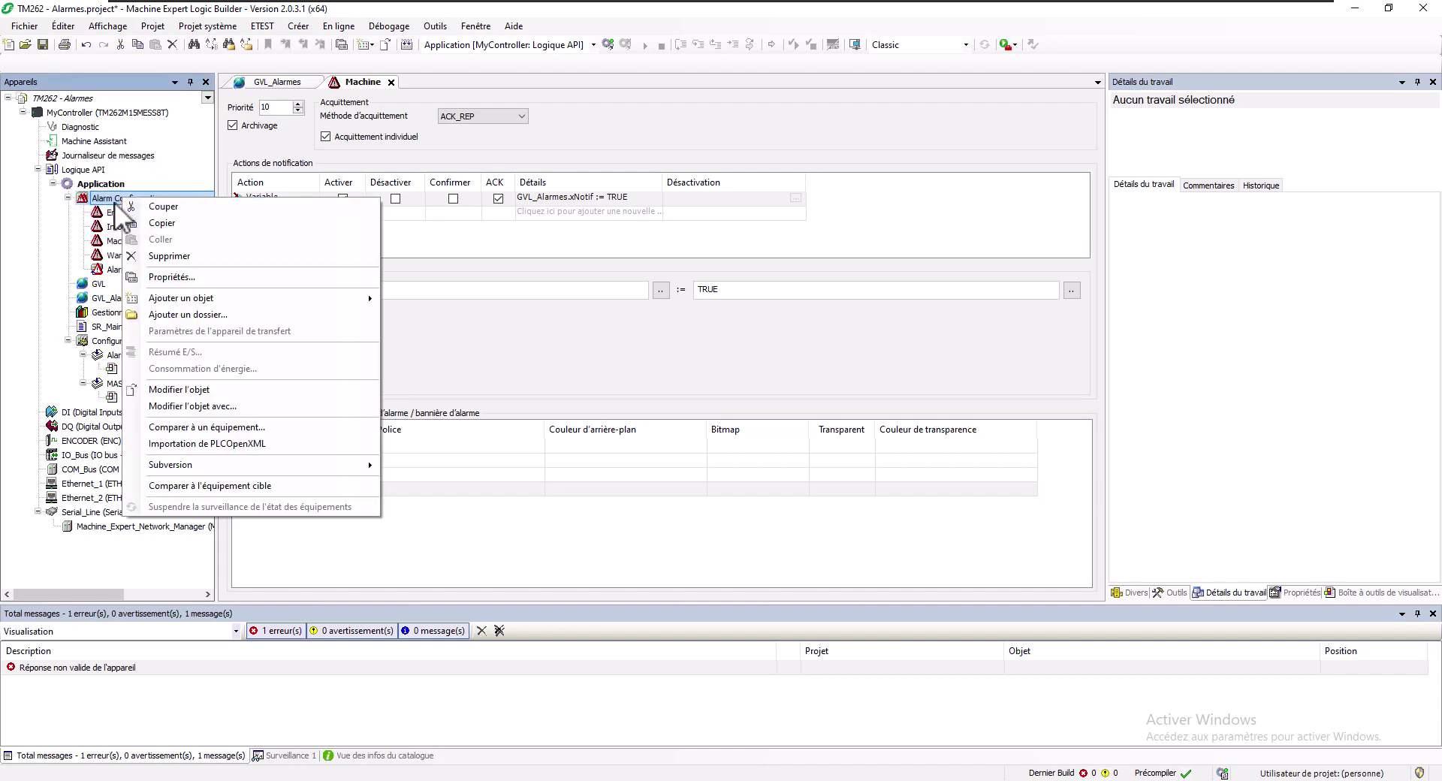
right_click(111, 202)
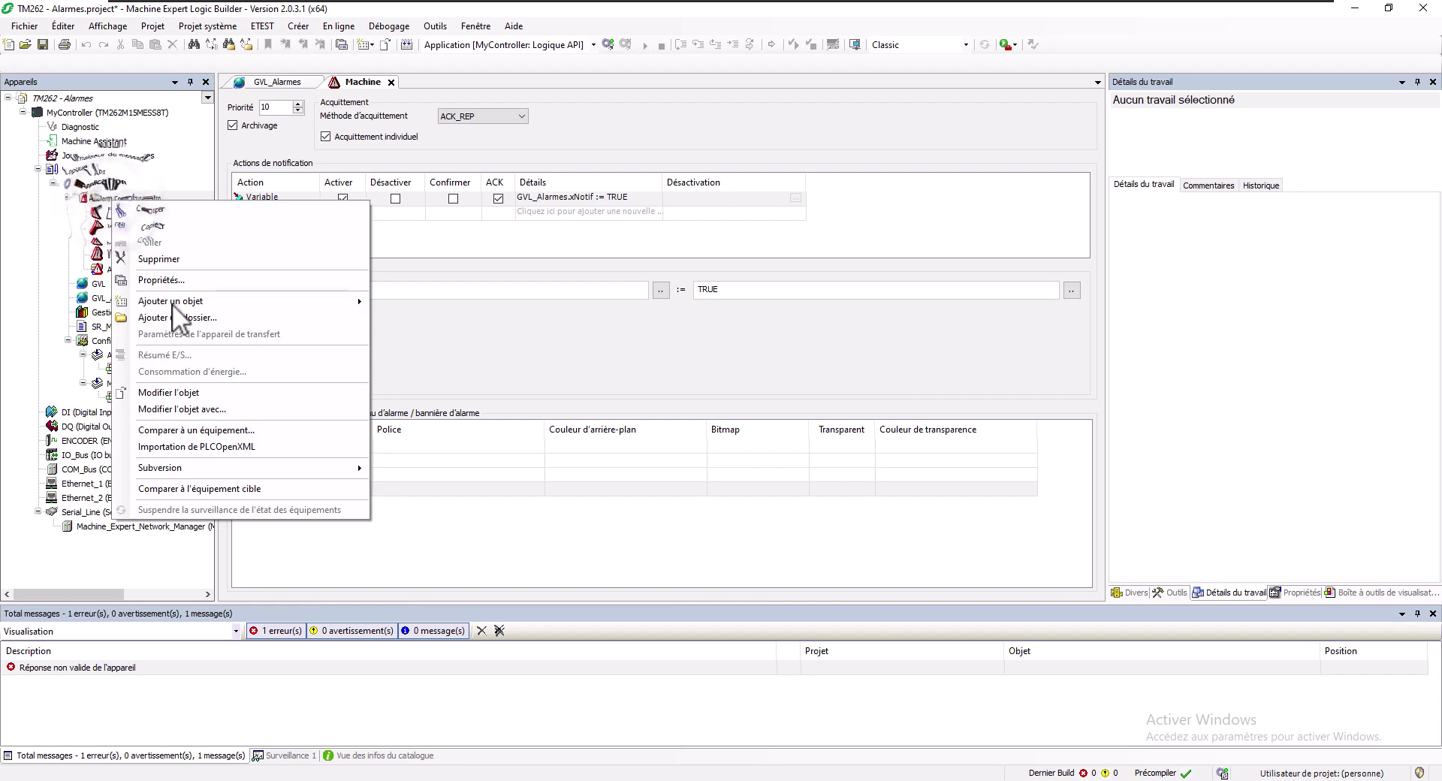
mouse_move(173, 304)
click(435, 320)
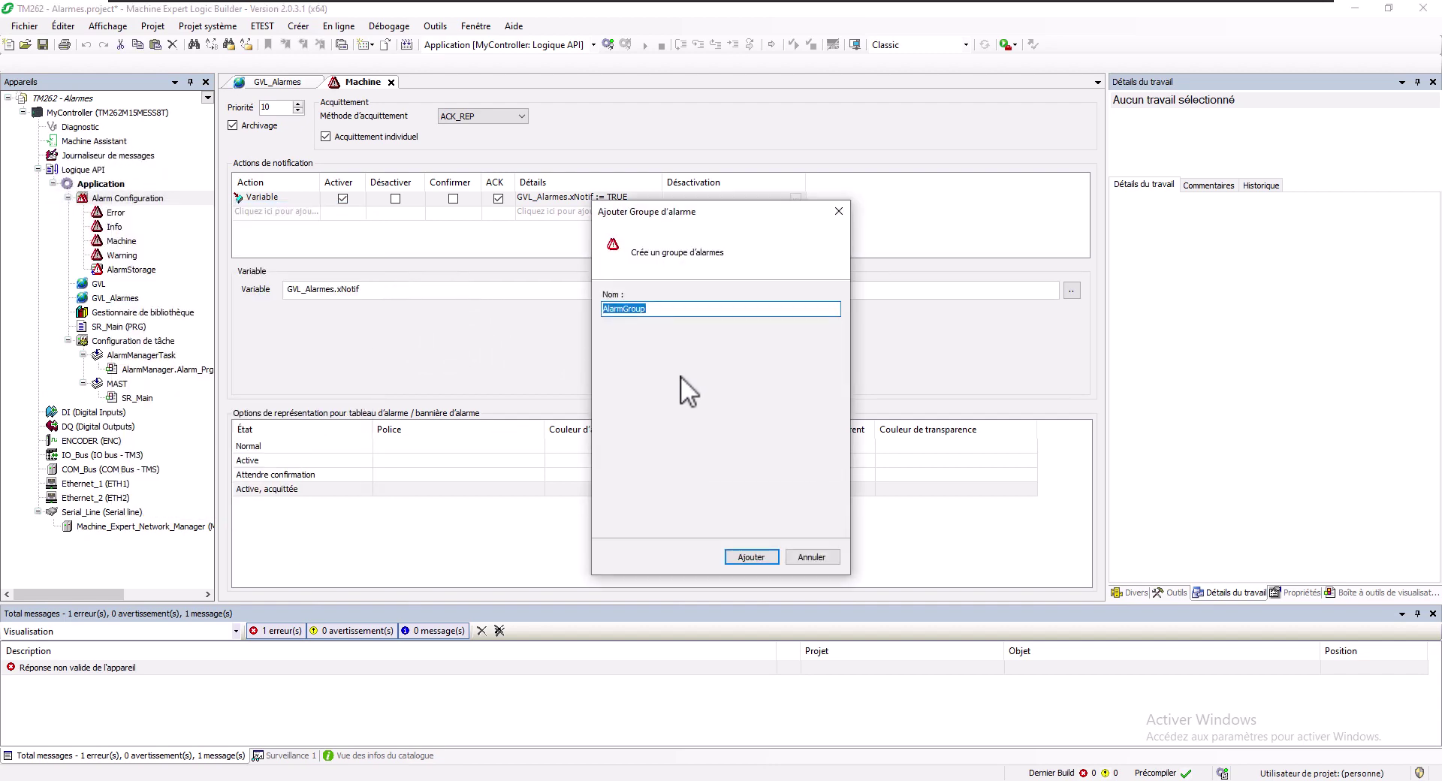
text(Machine)
click(738, 555)
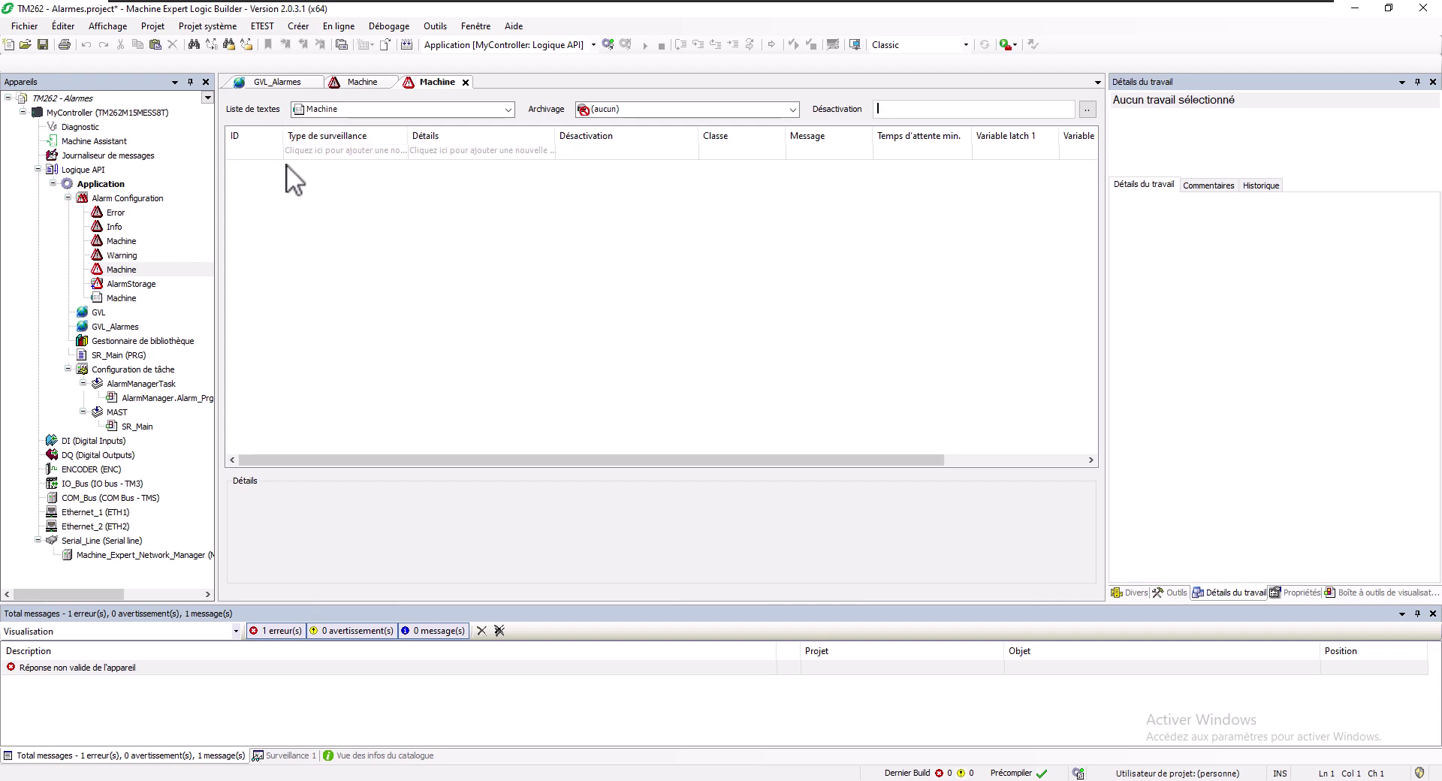
Keep Machine as the group's text list and archive its alarms in AlarmStorage
click(372, 109)
click(339, 107)
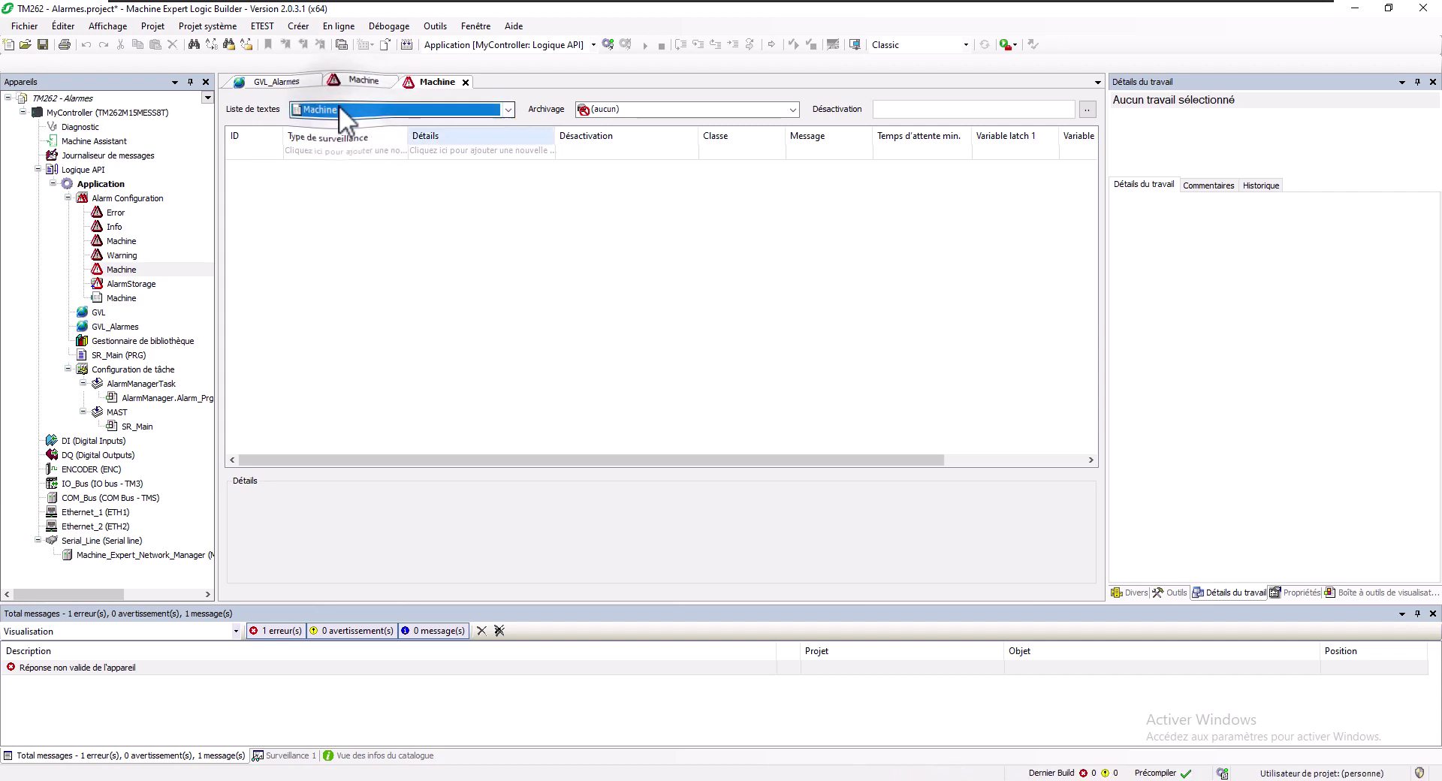
click(605, 106)
click(615, 135)
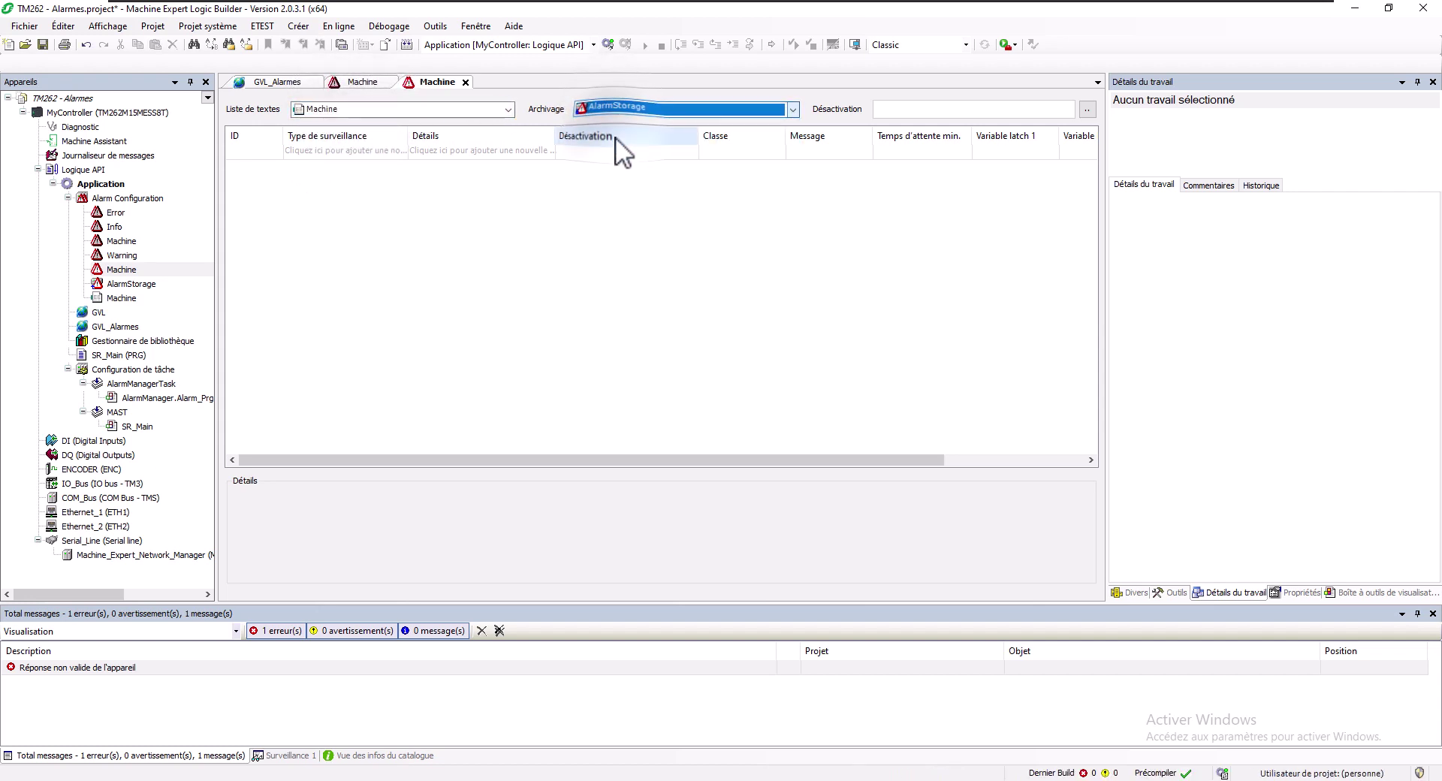
click(902, 110)
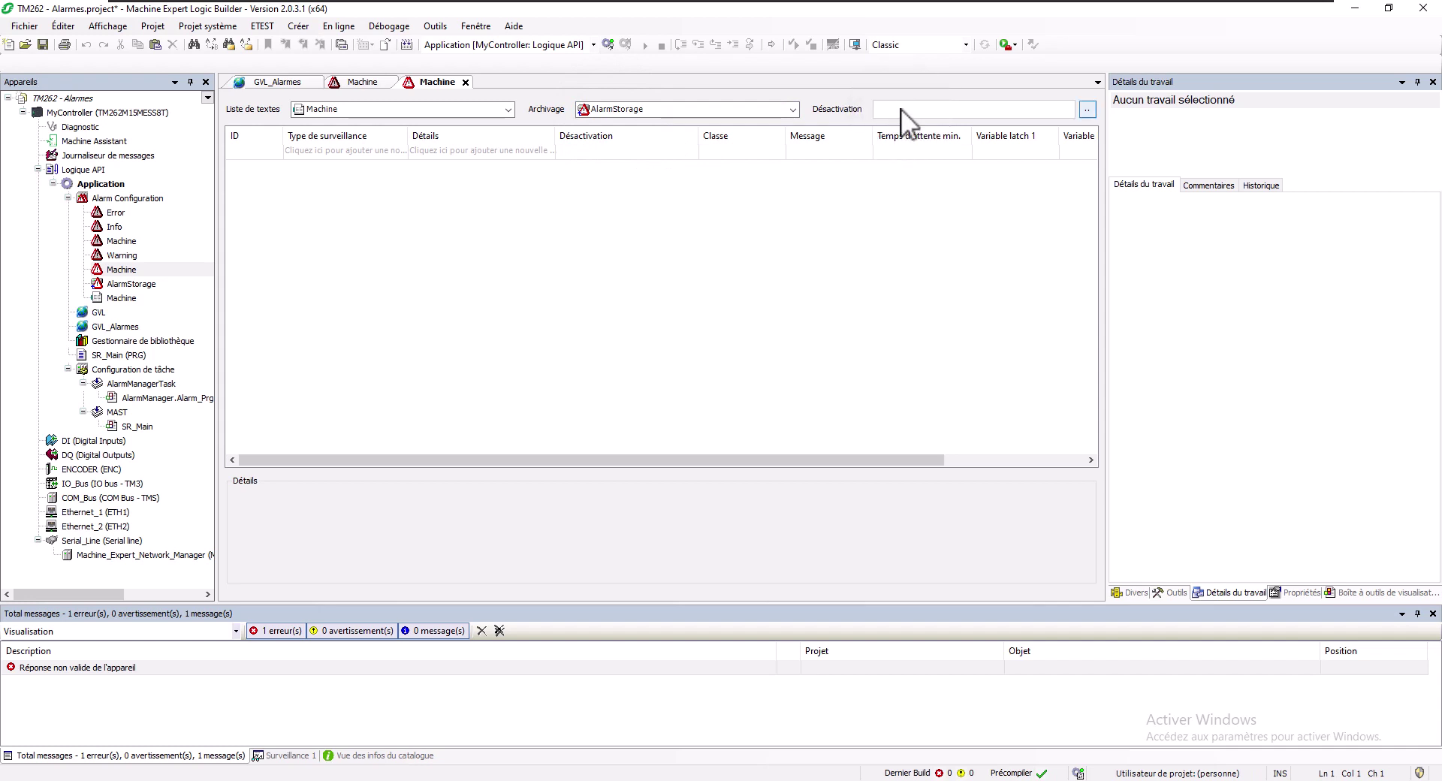
click(901, 109)
Check the still-empty Machine text list, then return to the group's alarm table
click(332, 152)
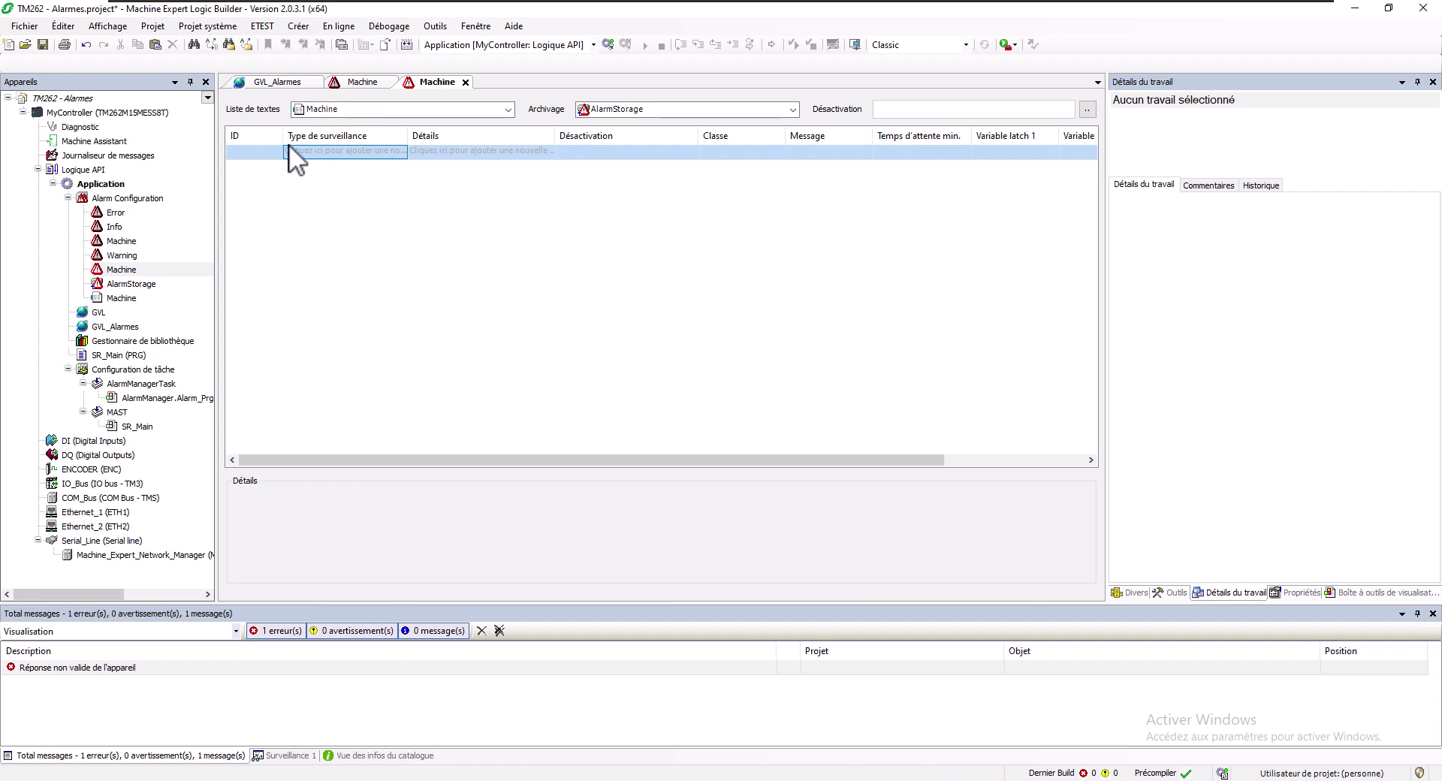
click(260, 150)
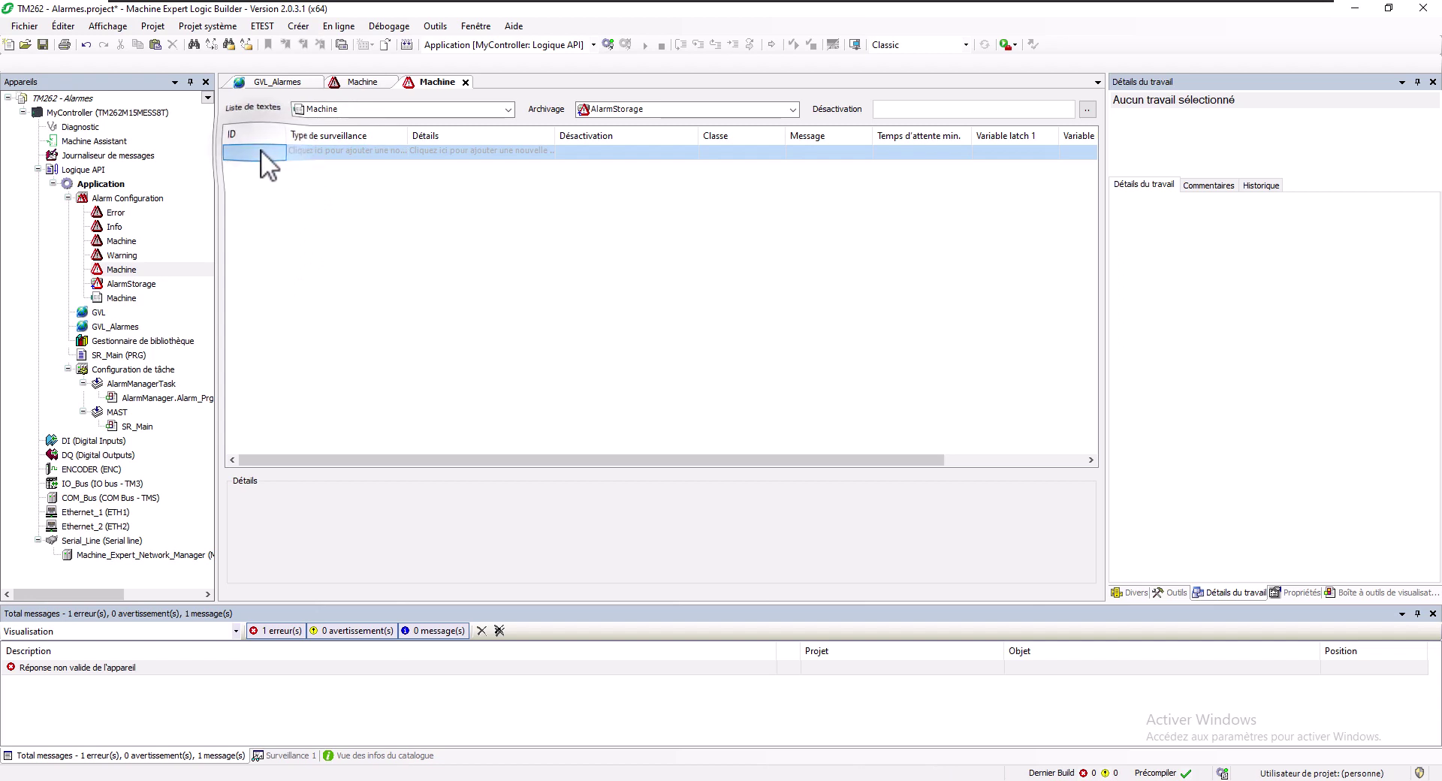
double_click(96, 298)
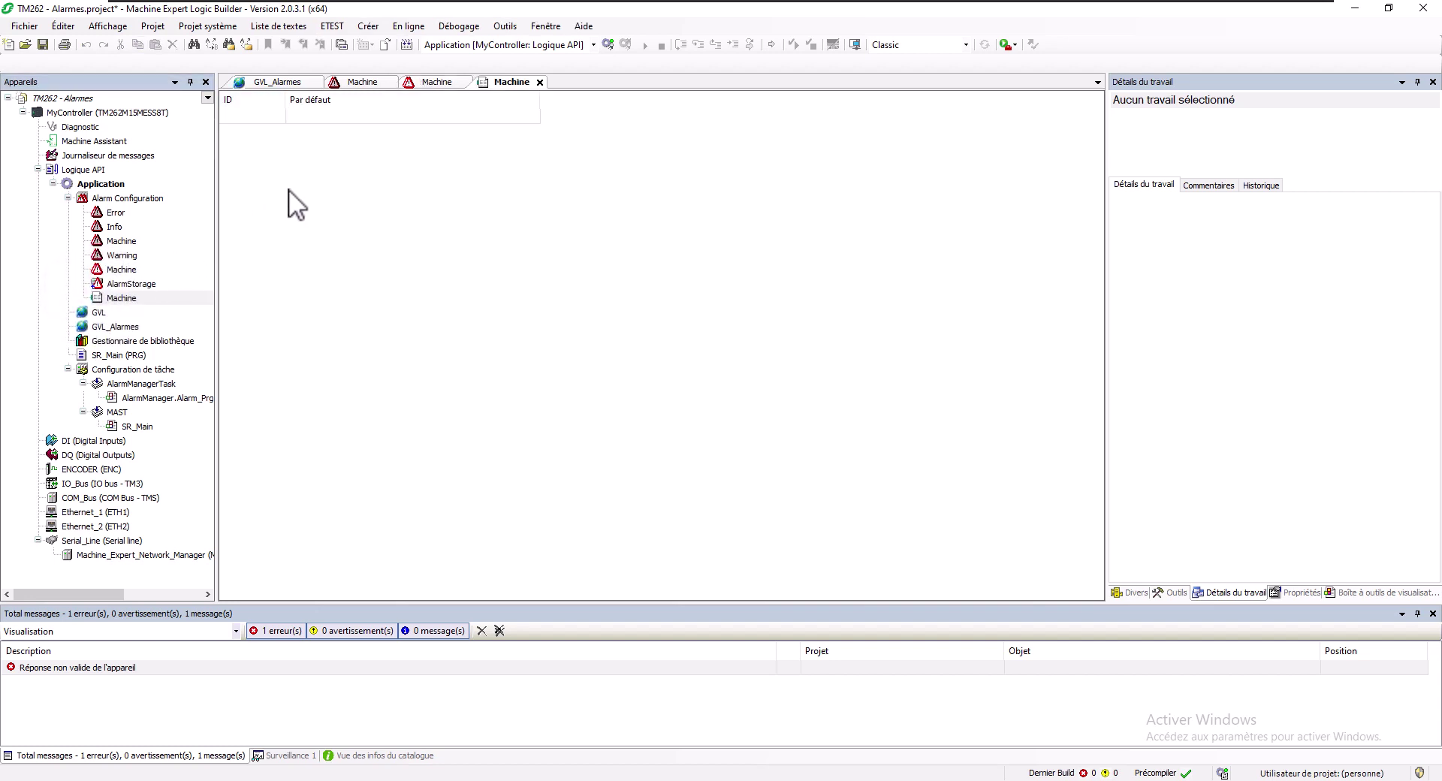
click(441, 83)
click(504, 81)
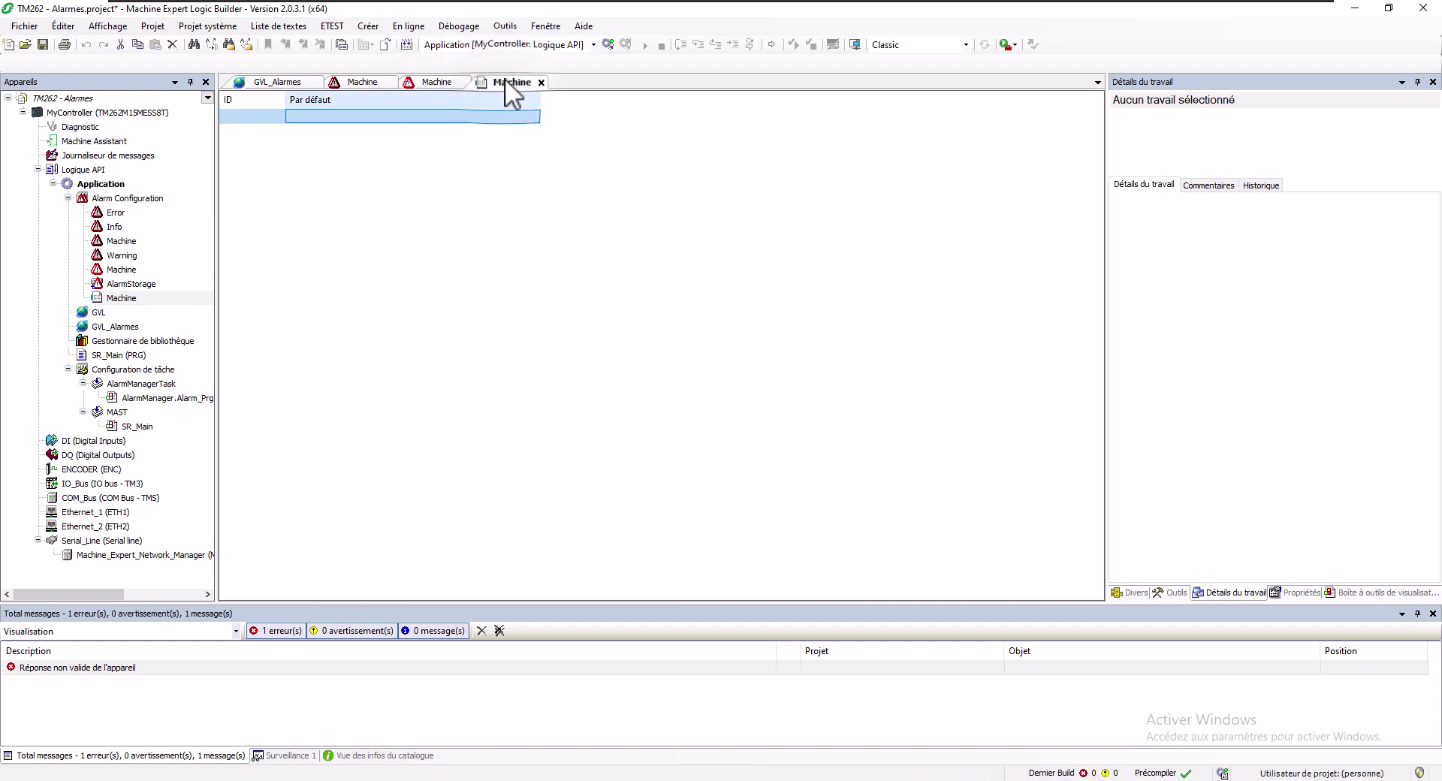
click(438, 81)
click(796, 150)
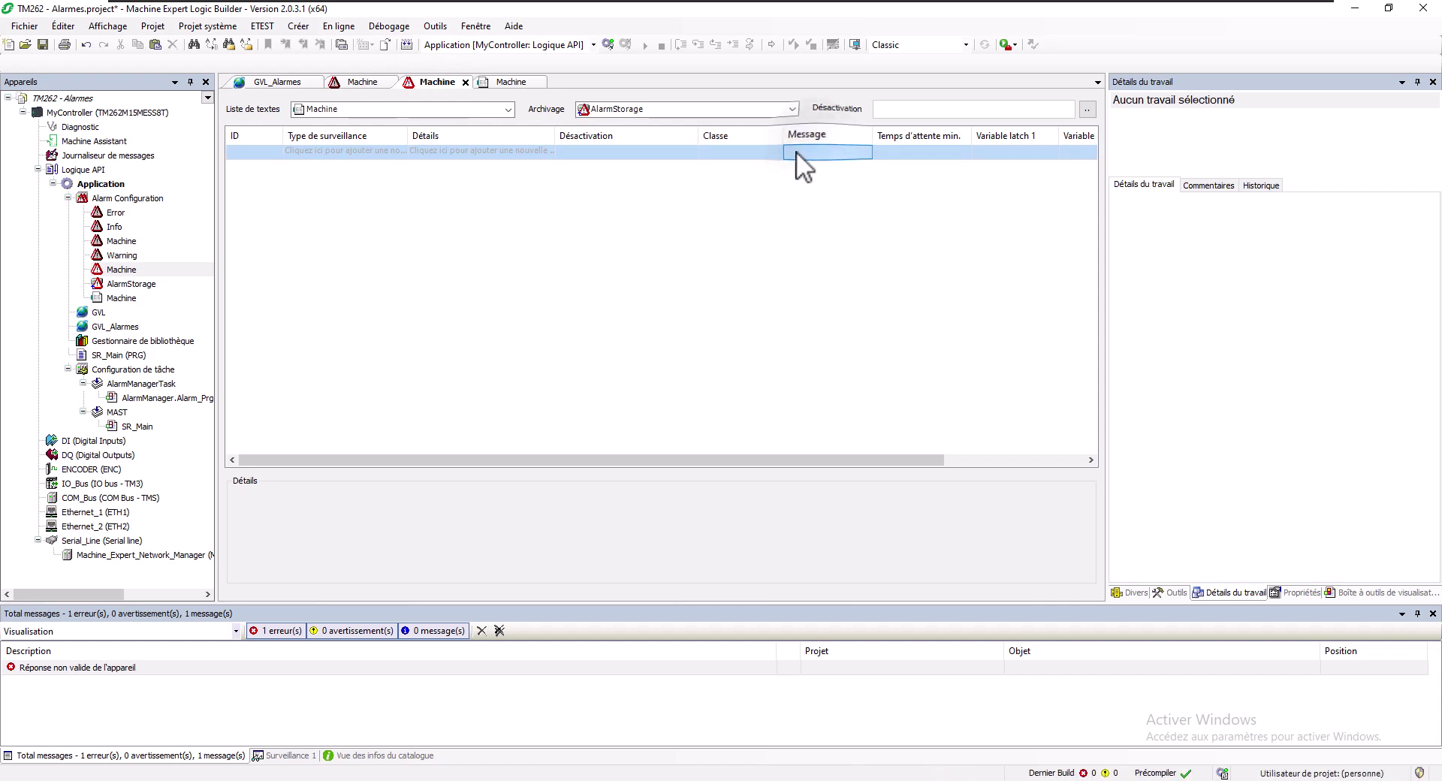
Add alarm ID 0 with Digital monitoring type to the Machine group table
click(343, 151)
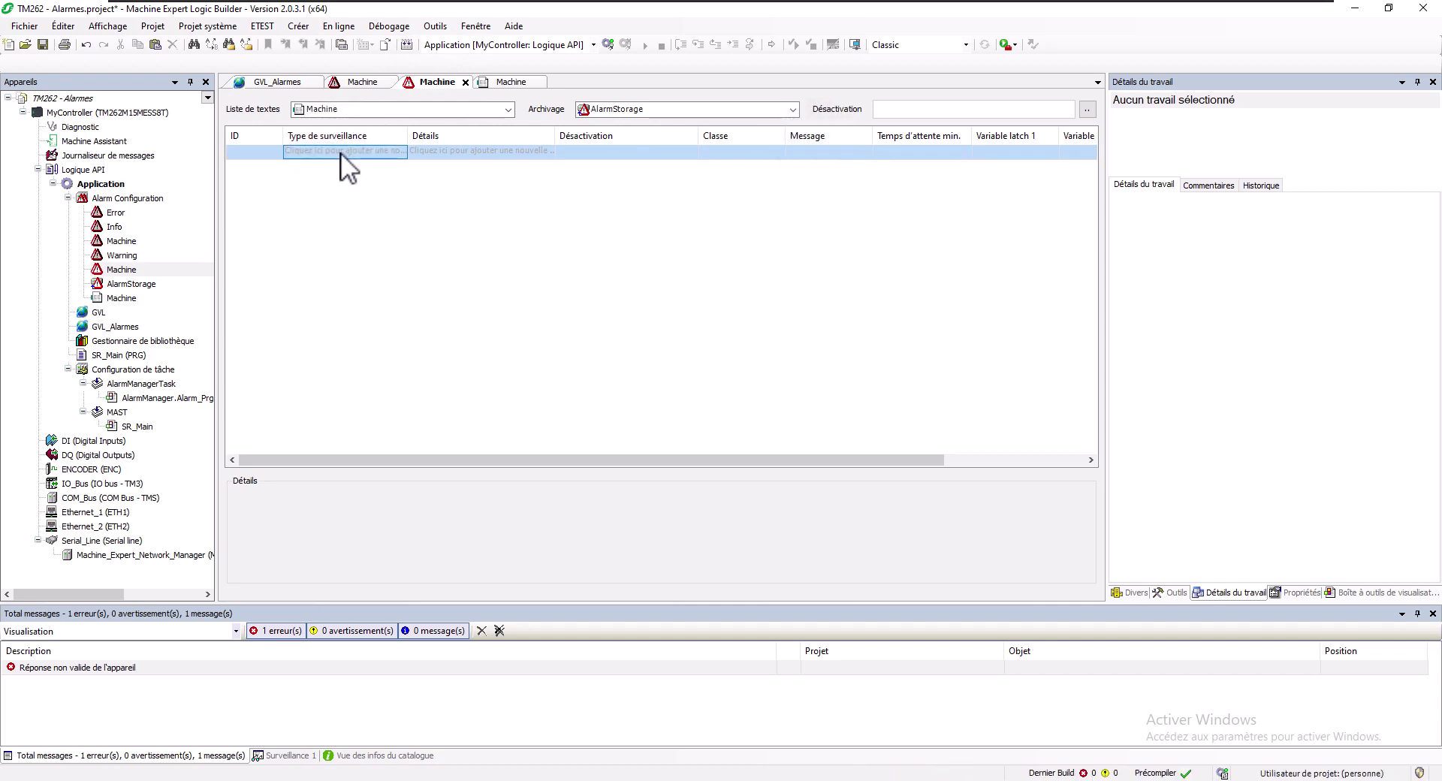
click(341, 152)
click(402, 153)
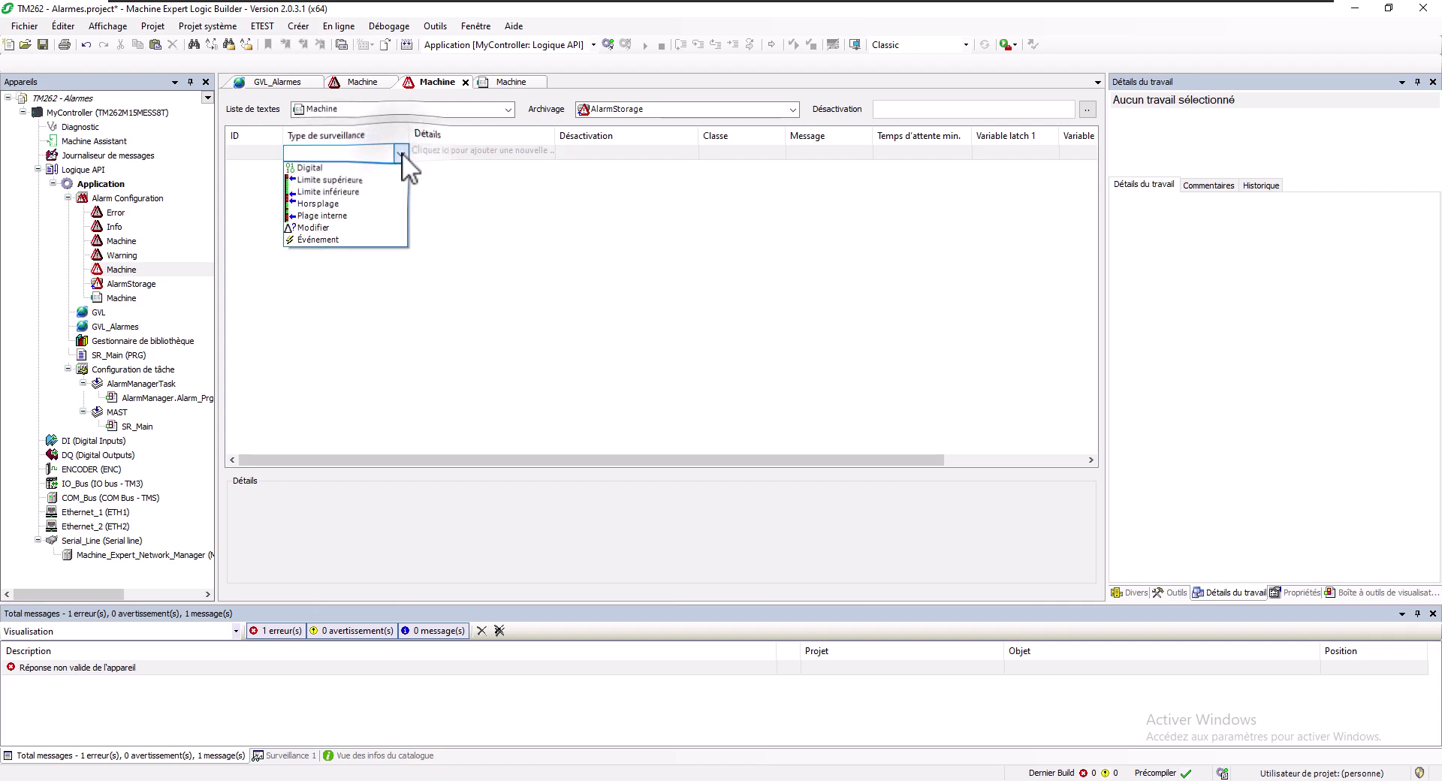
key(Down)
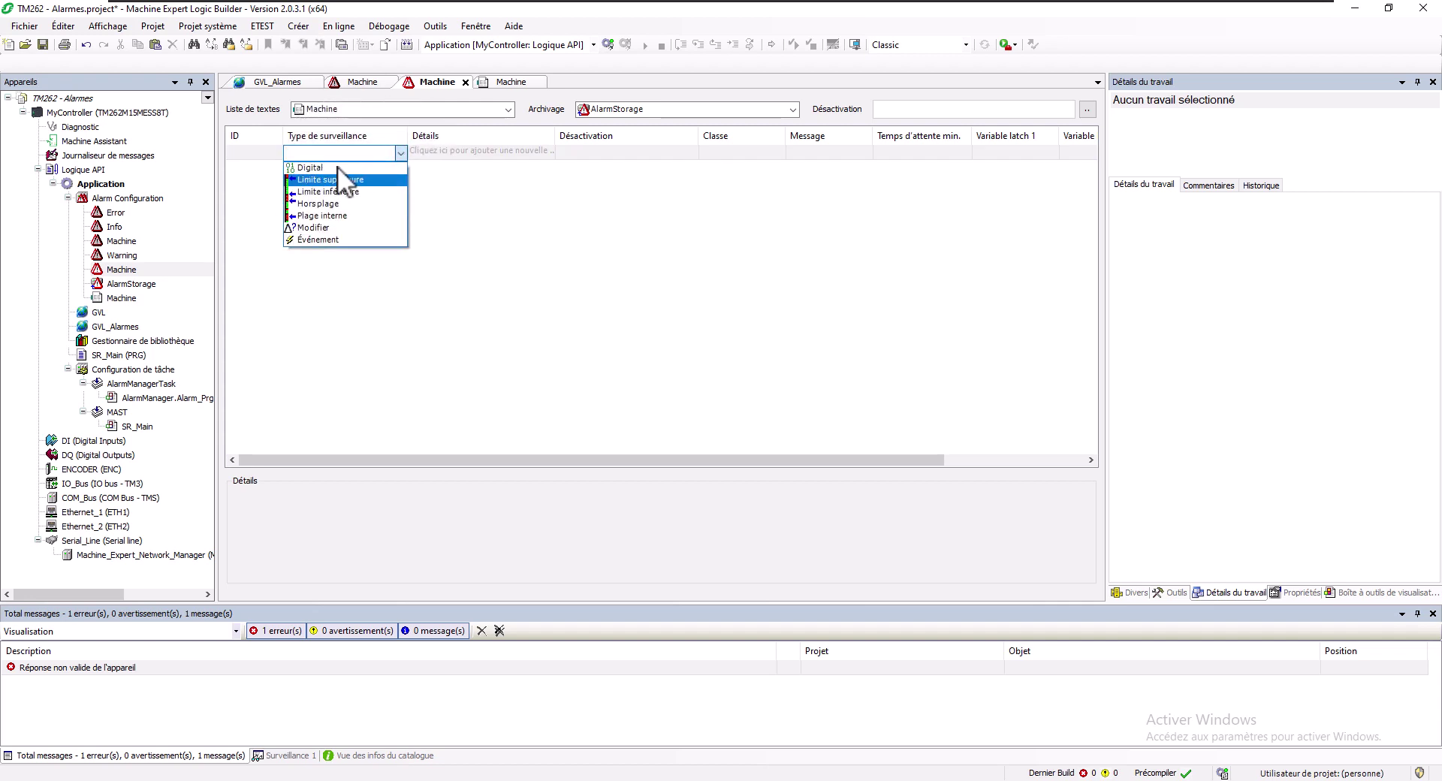
key(Down)
key(Down)
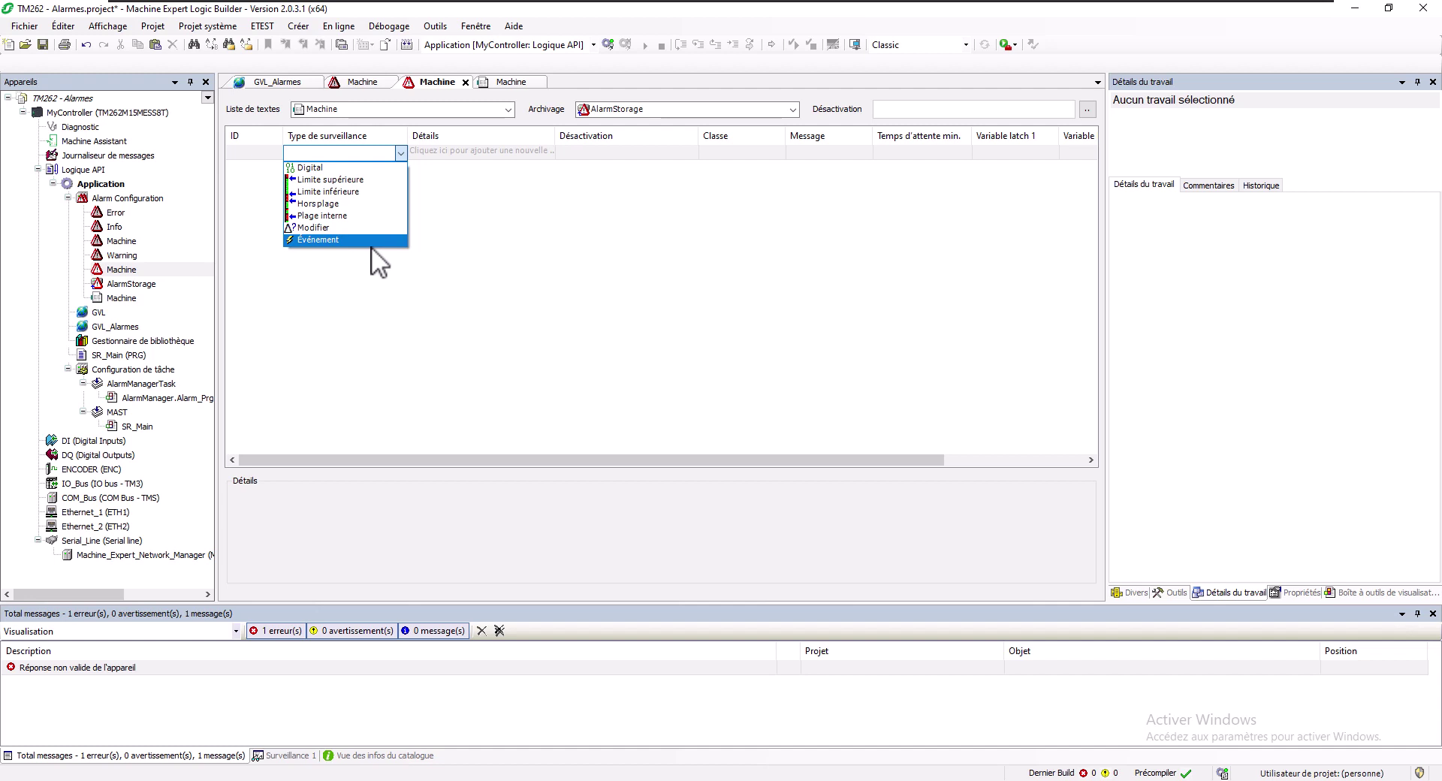
click(357, 170)
click(483, 148)
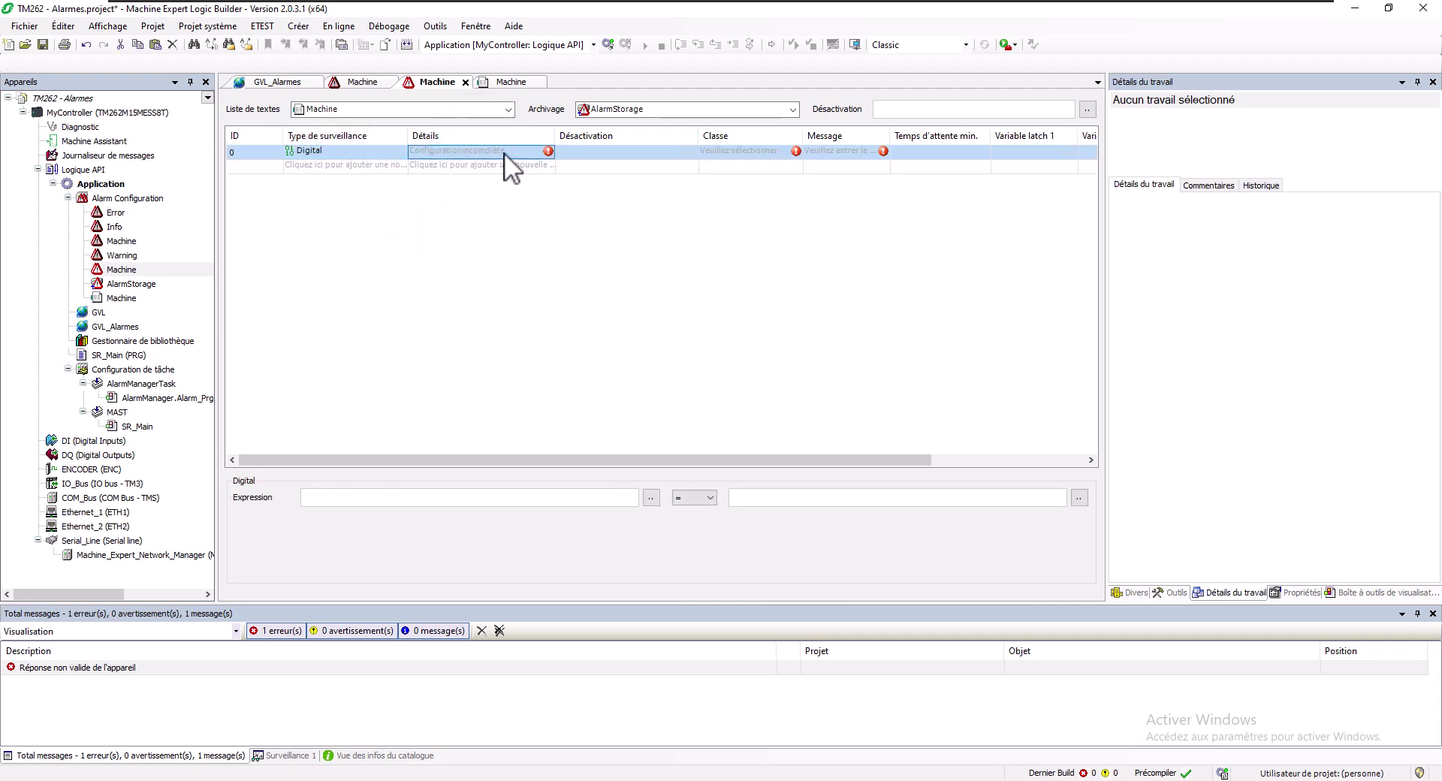
Set alarm 0's trigger condition to GVL_Alarmes.xNiveauBas
click(543, 155)
click(554, 151)
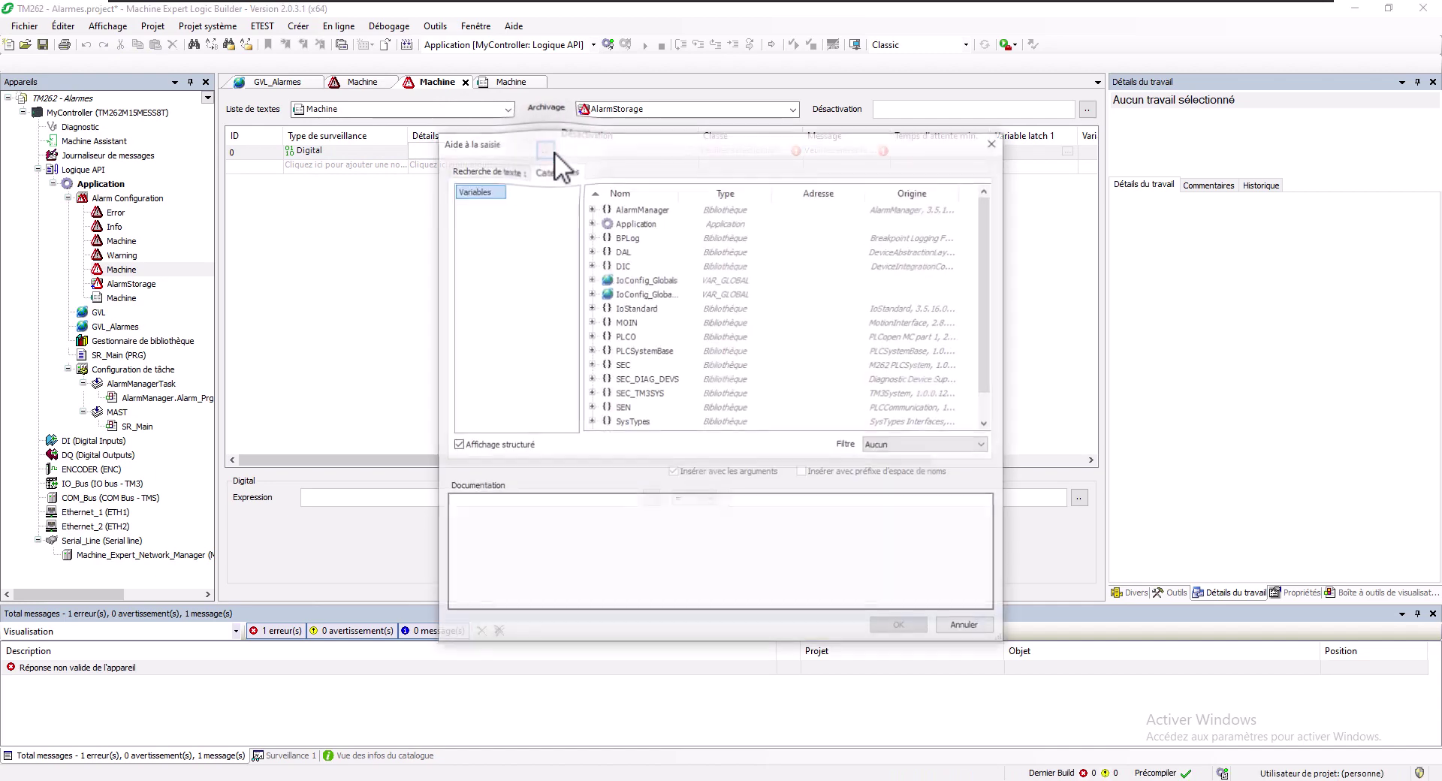
click(591, 222)
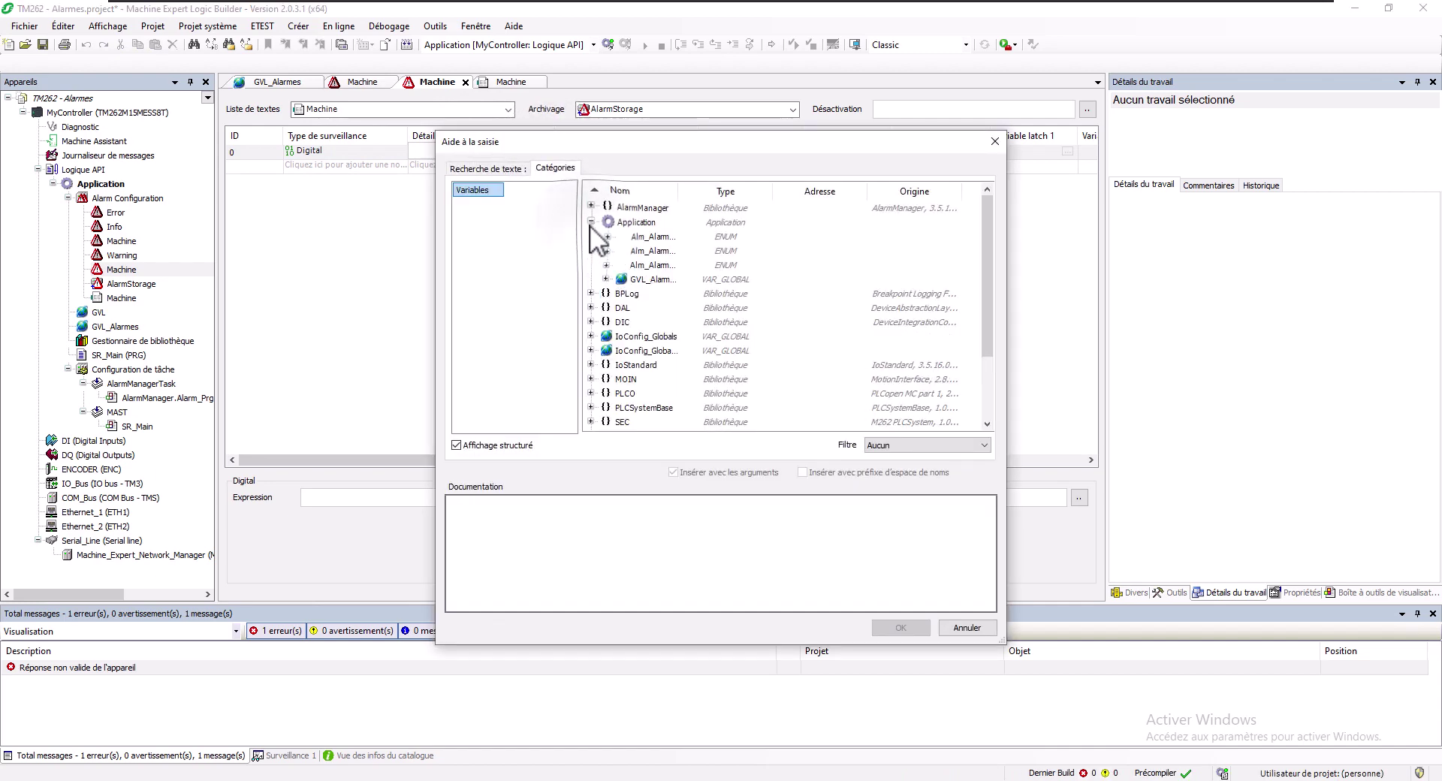
click(606, 280)
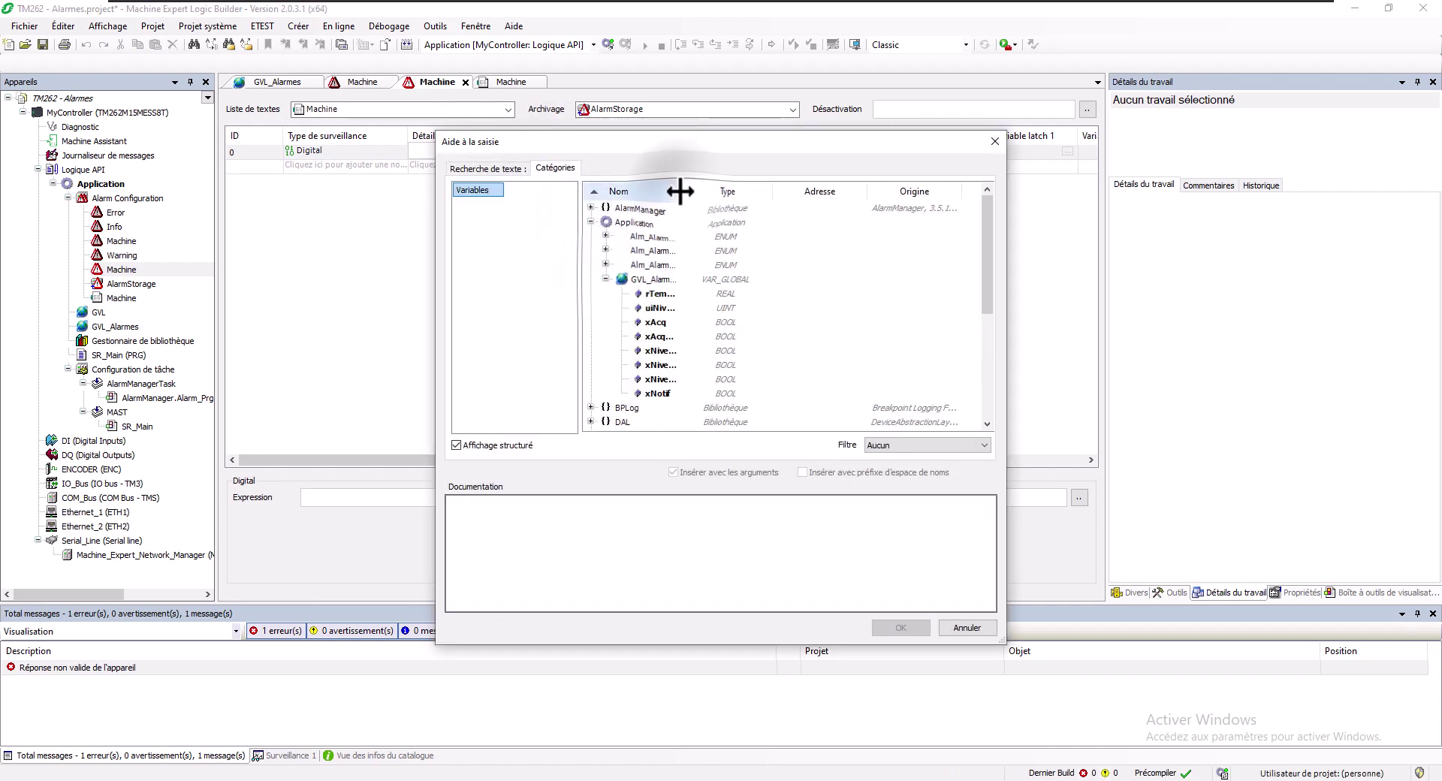
drag(679, 192, 817, 195)
click(669, 350)
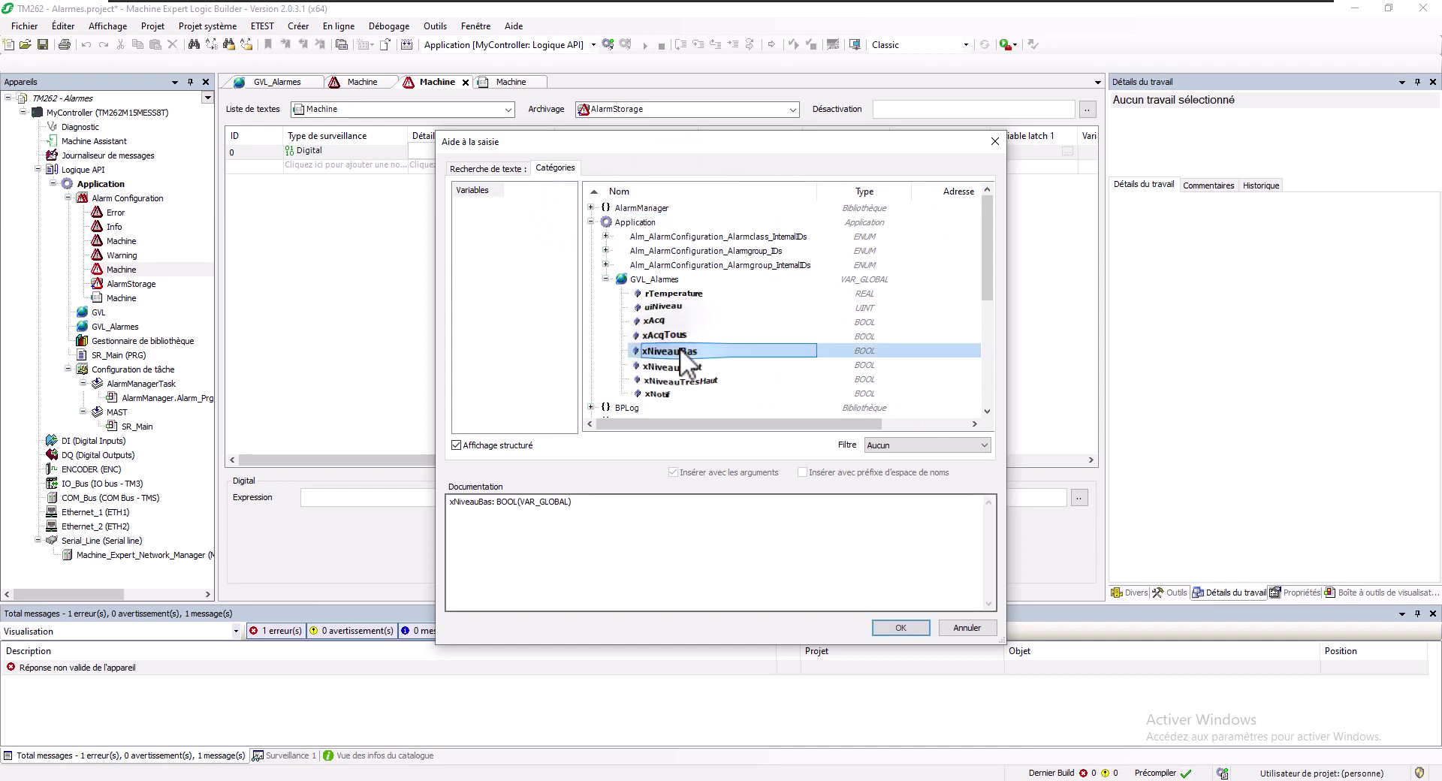
click(910, 624)
Give alarm 0 the Machine class and the message 'Niveau bas'
click(632, 155)
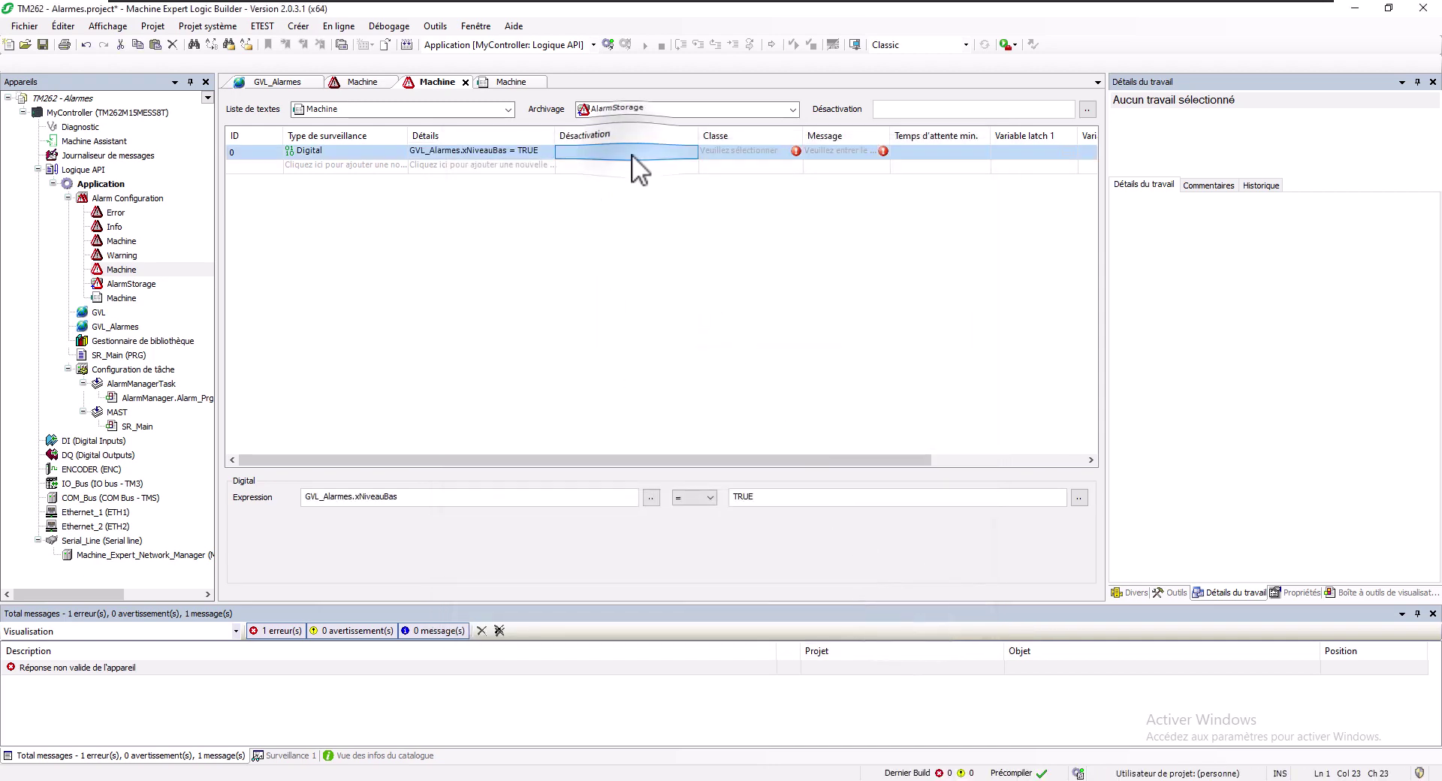
click(773, 155)
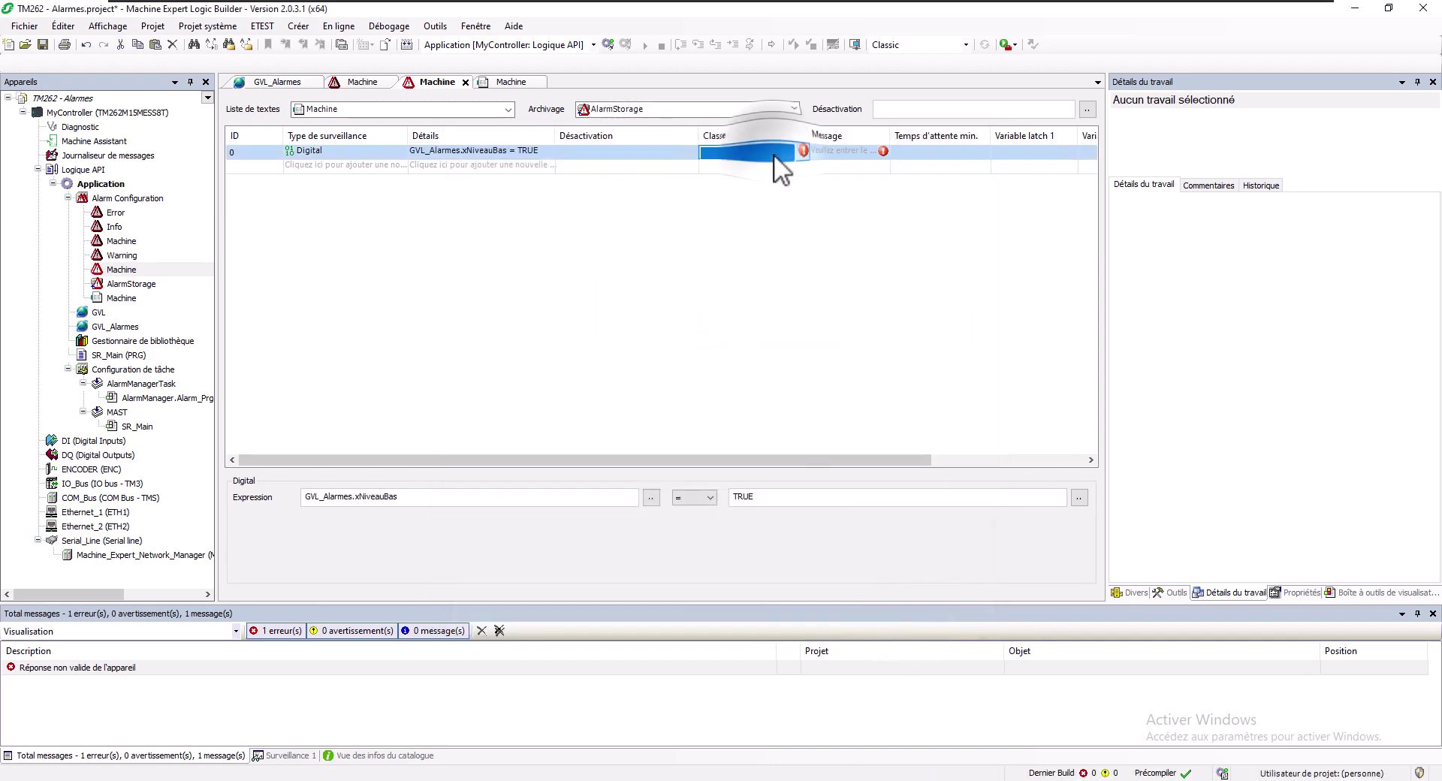
click(792, 152)
click(745, 191)
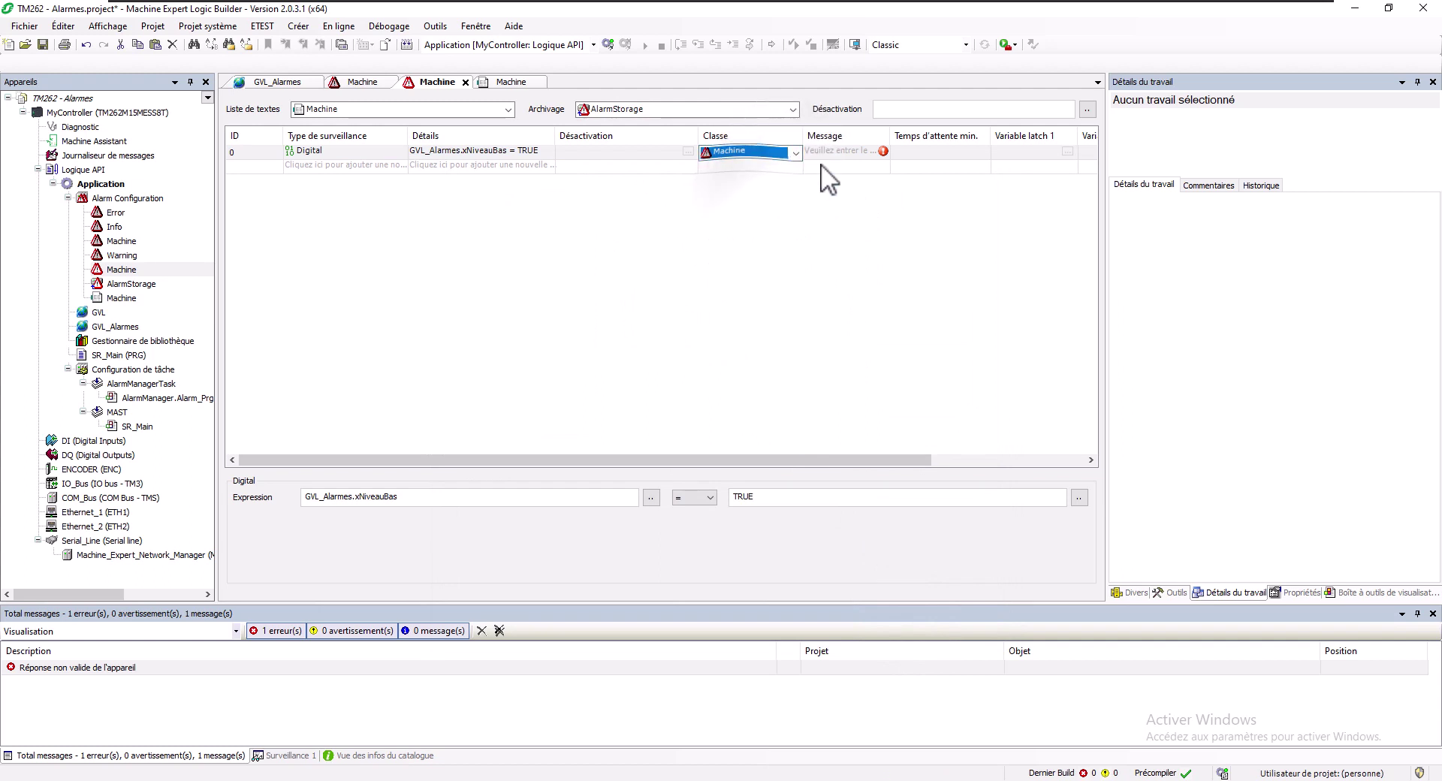
click(855, 150)
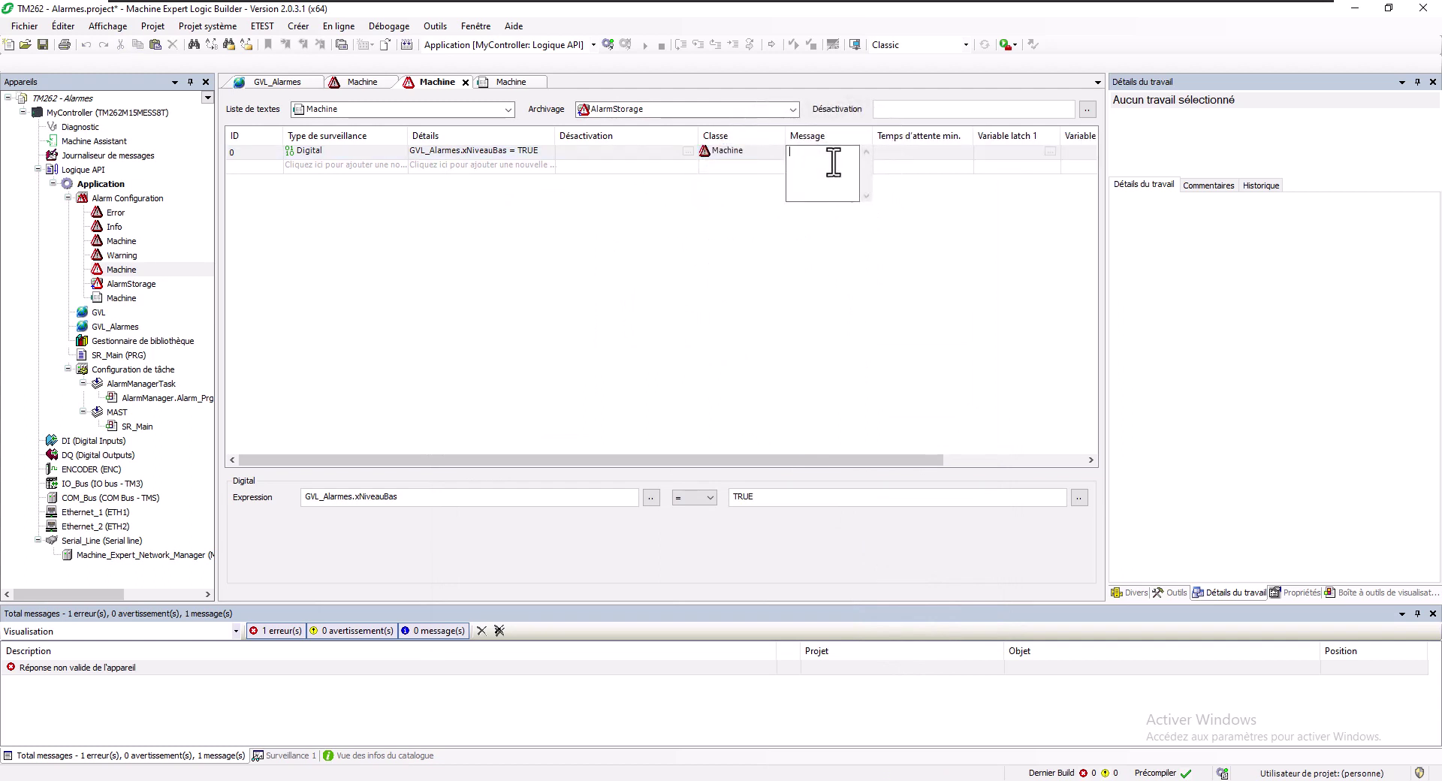
text(Niveau b)
text(as)
key(Return)
click(347, 167)
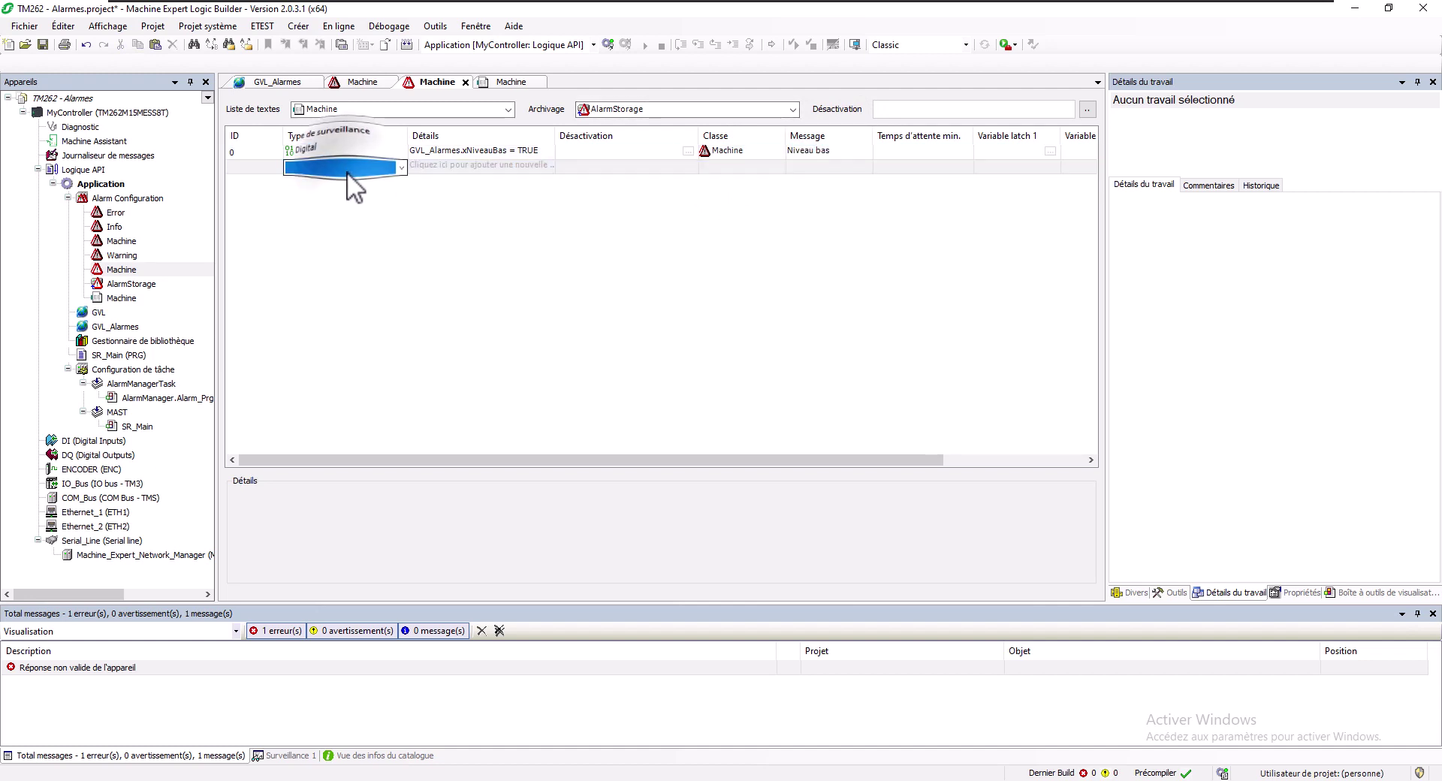
Add alarm 1 as Digital on GVL_Alarmes.xNiveauHaut = TRUE with class Machine
click(347, 173)
click(345, 180)
click(418, 163)
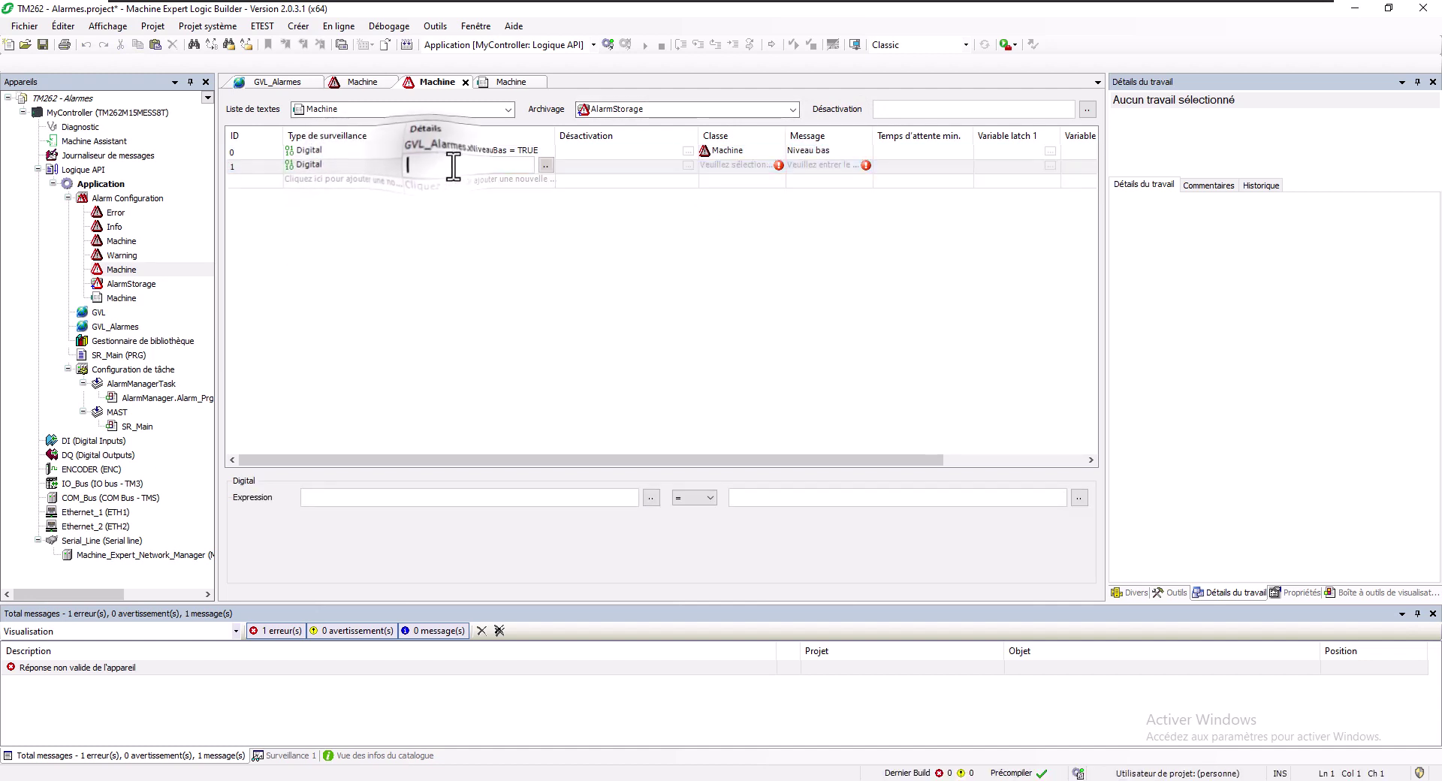
click(550, 163)
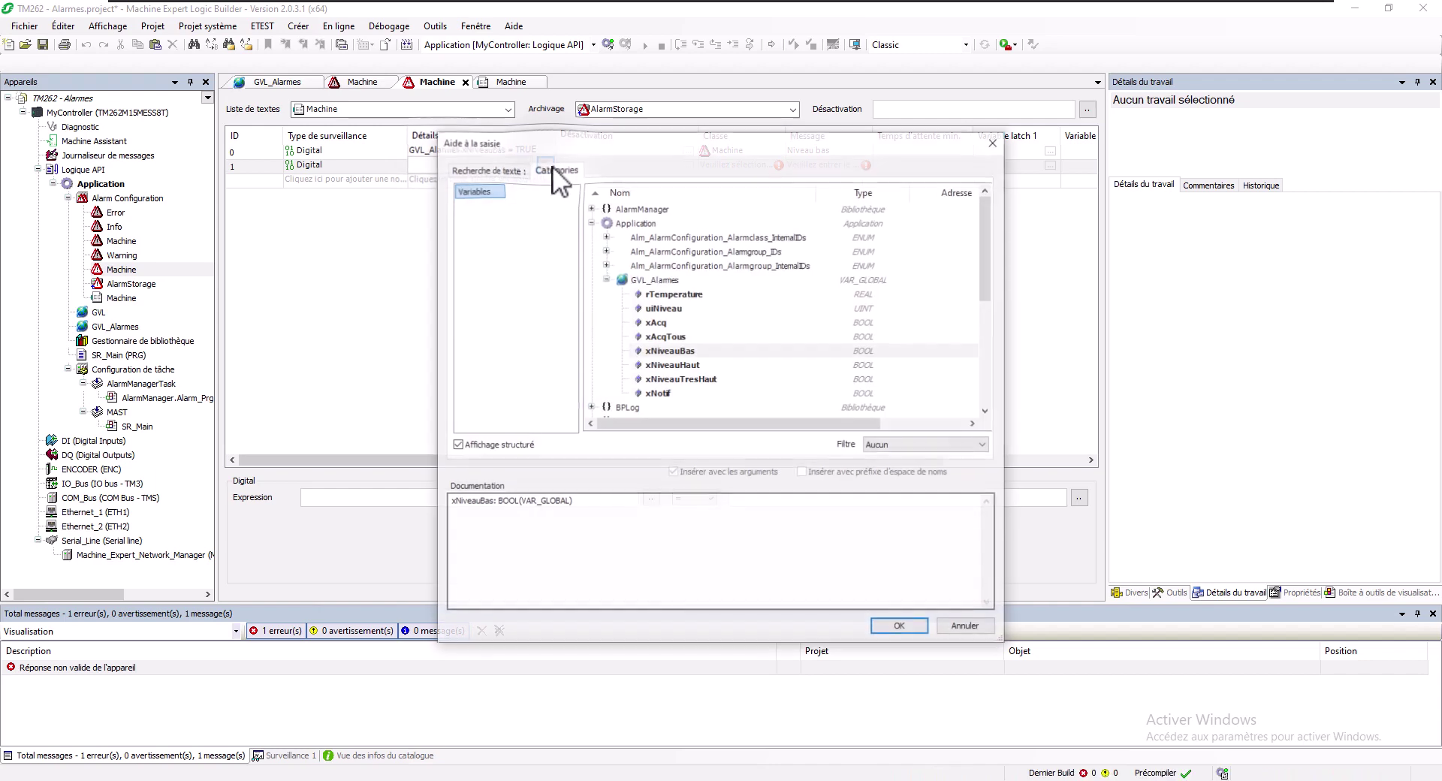
double_click(672, 364)
click(749, 167)
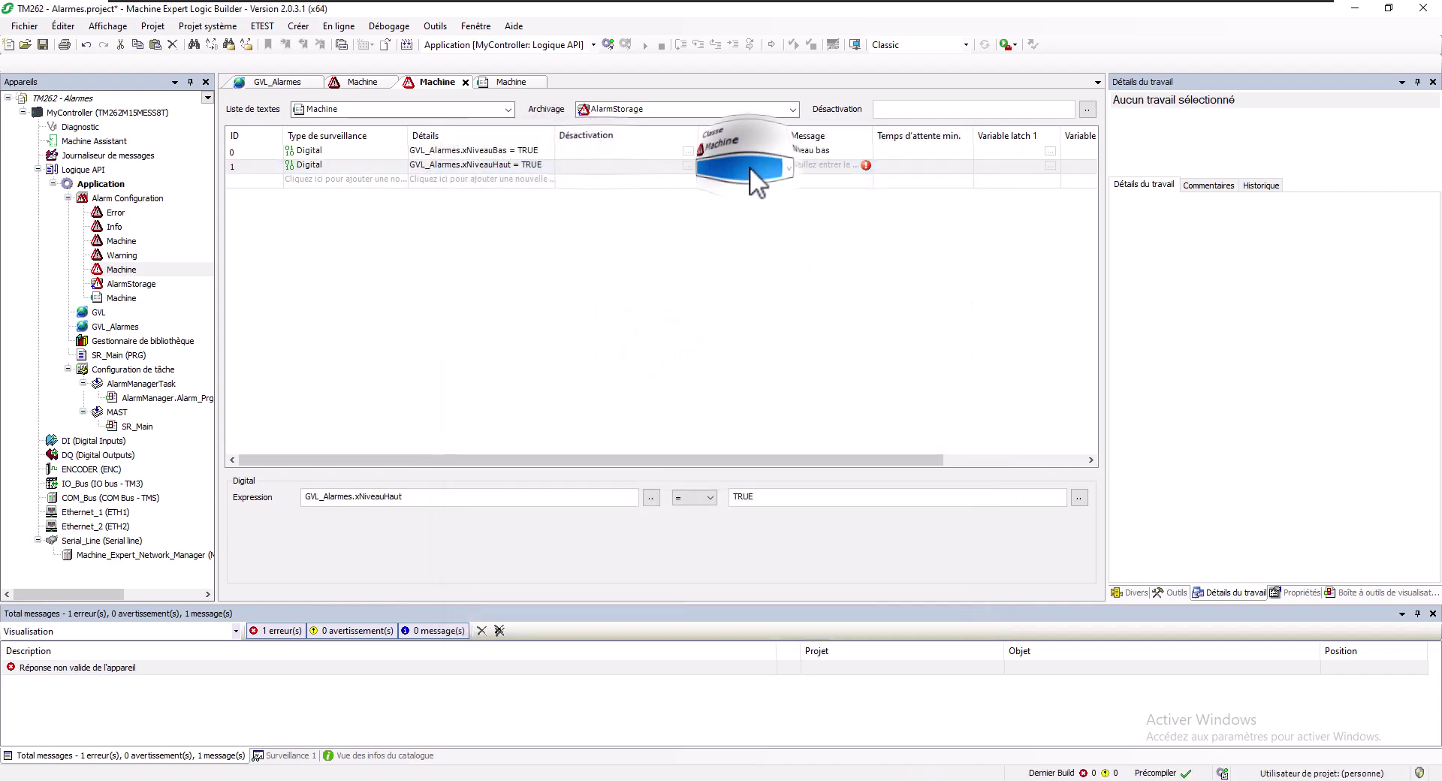
click(748, 203)
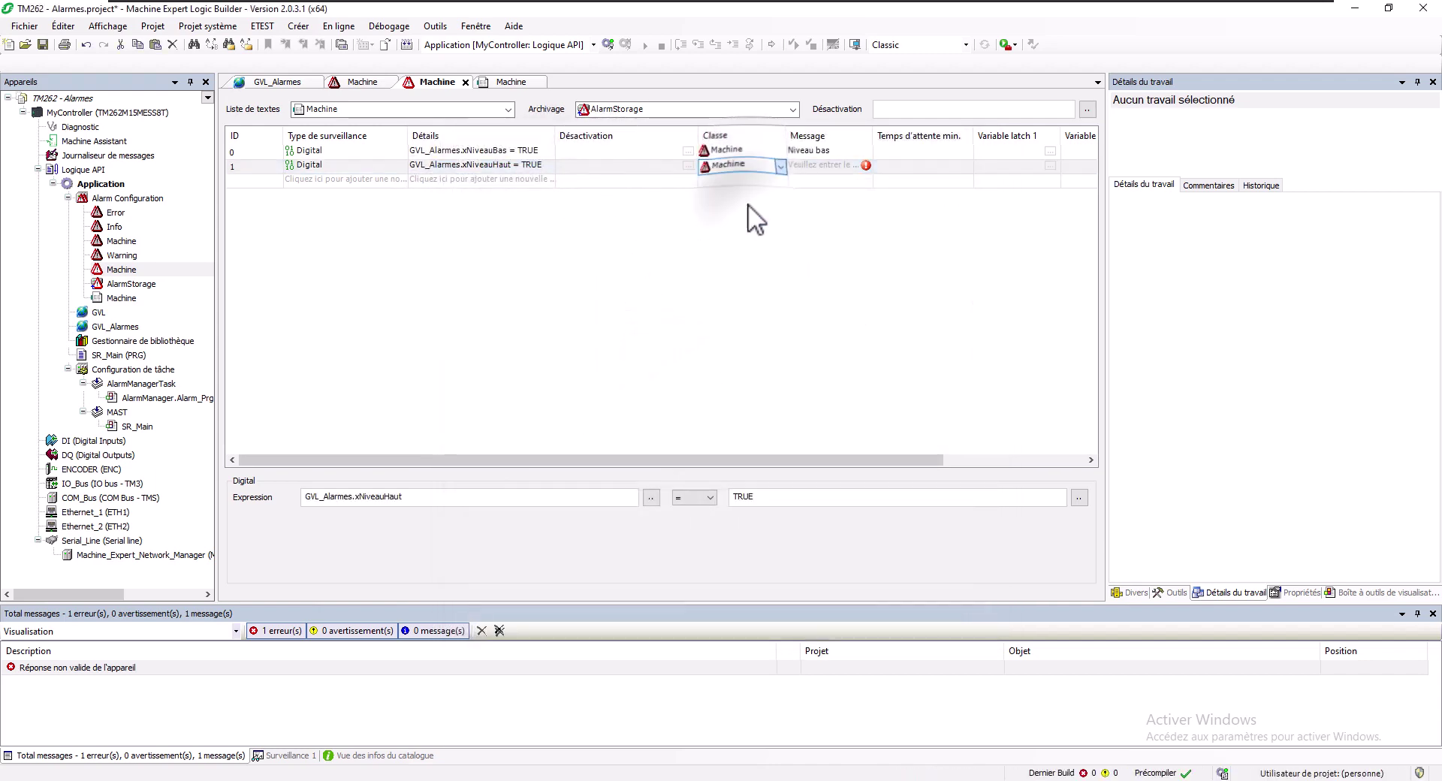
Enter 'Niveau haut' as alarm 1's message in the Machine text list
click(808, 163)
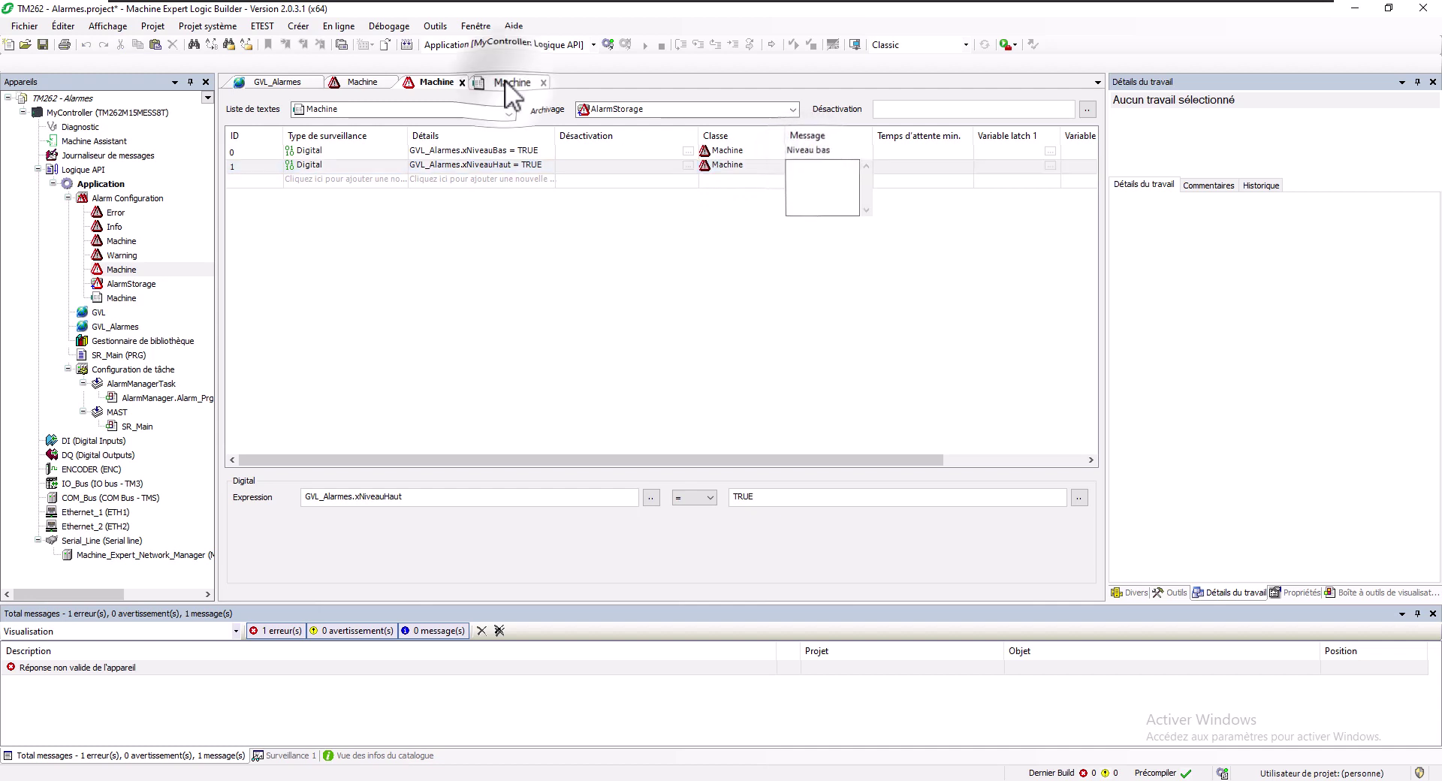
click(505, 81)
click(332, 114)
text(N)
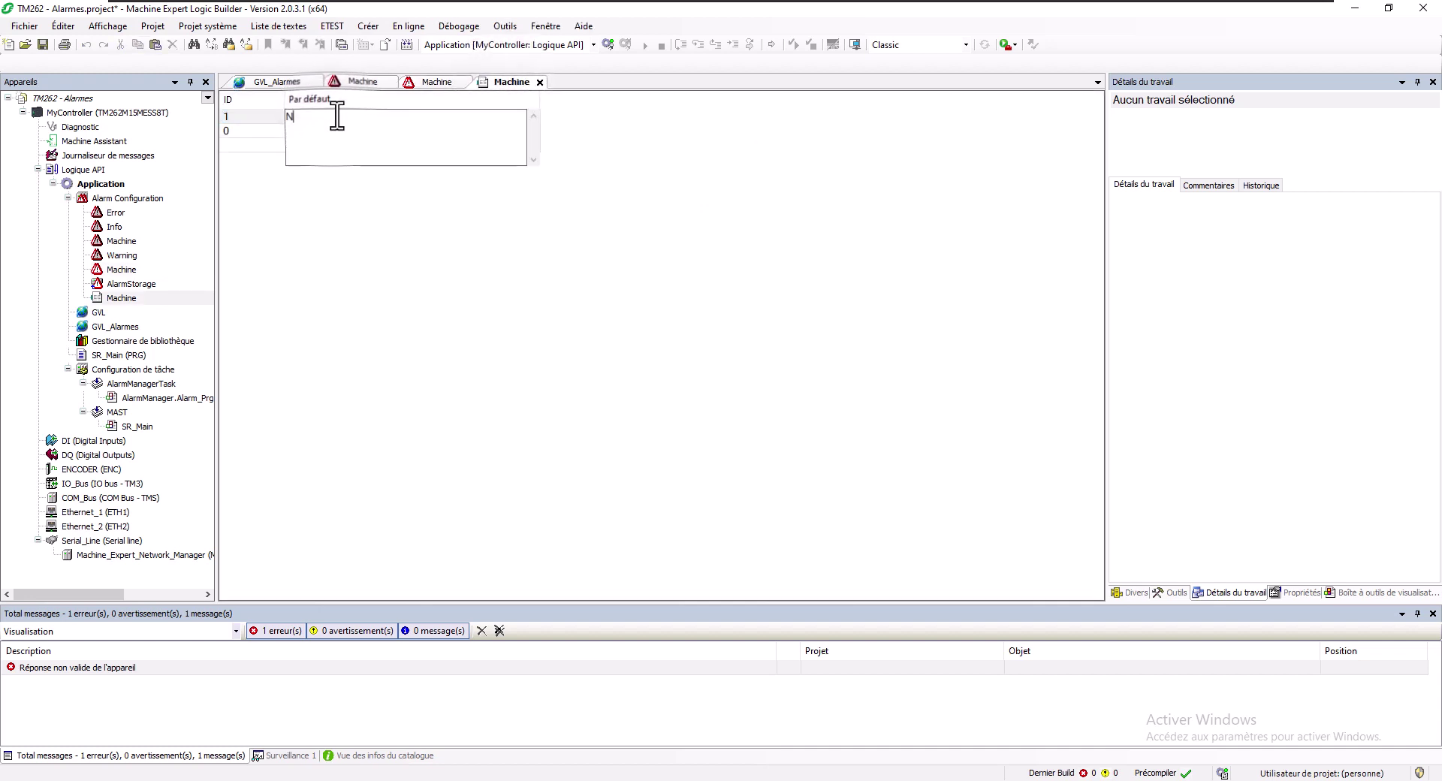
text(iveau hau)
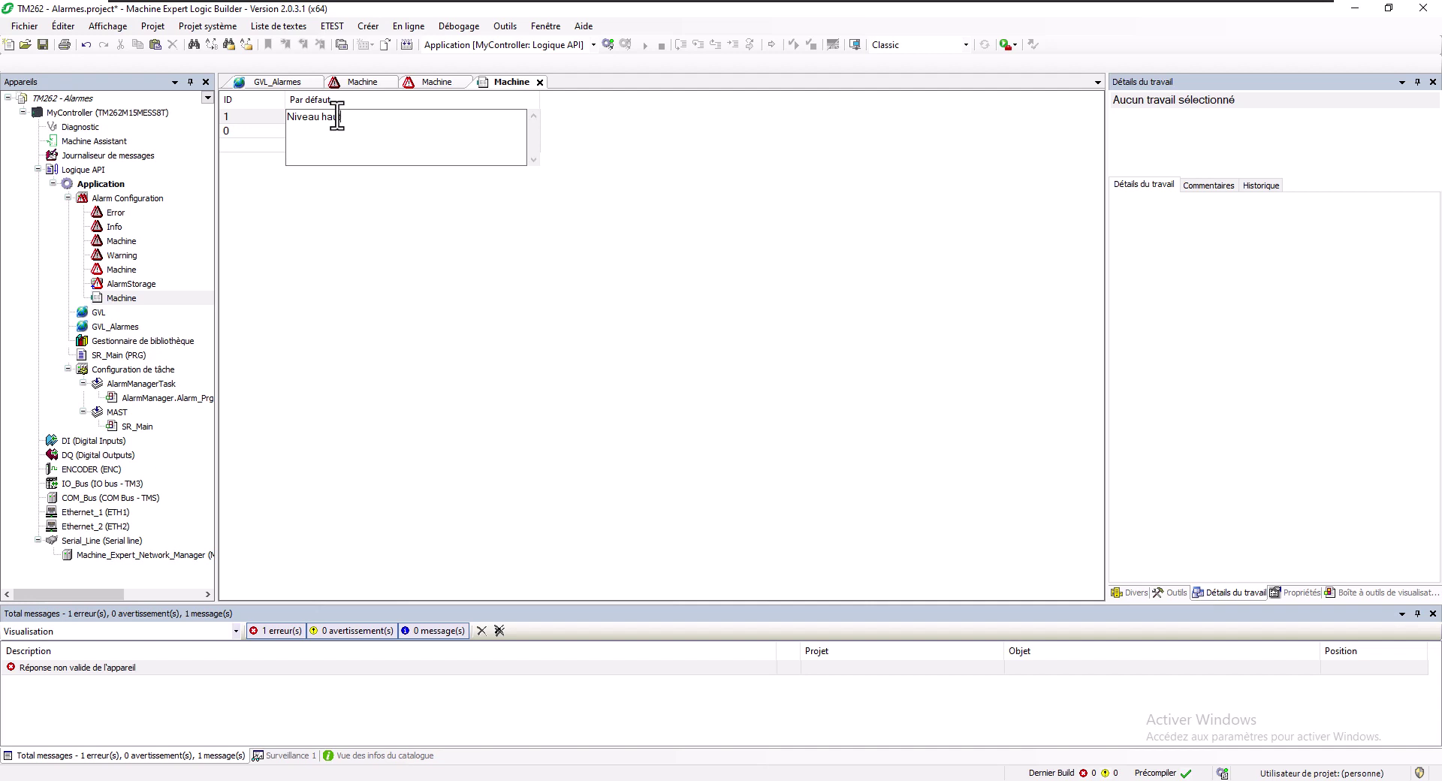
text(t)
click(237, 101)
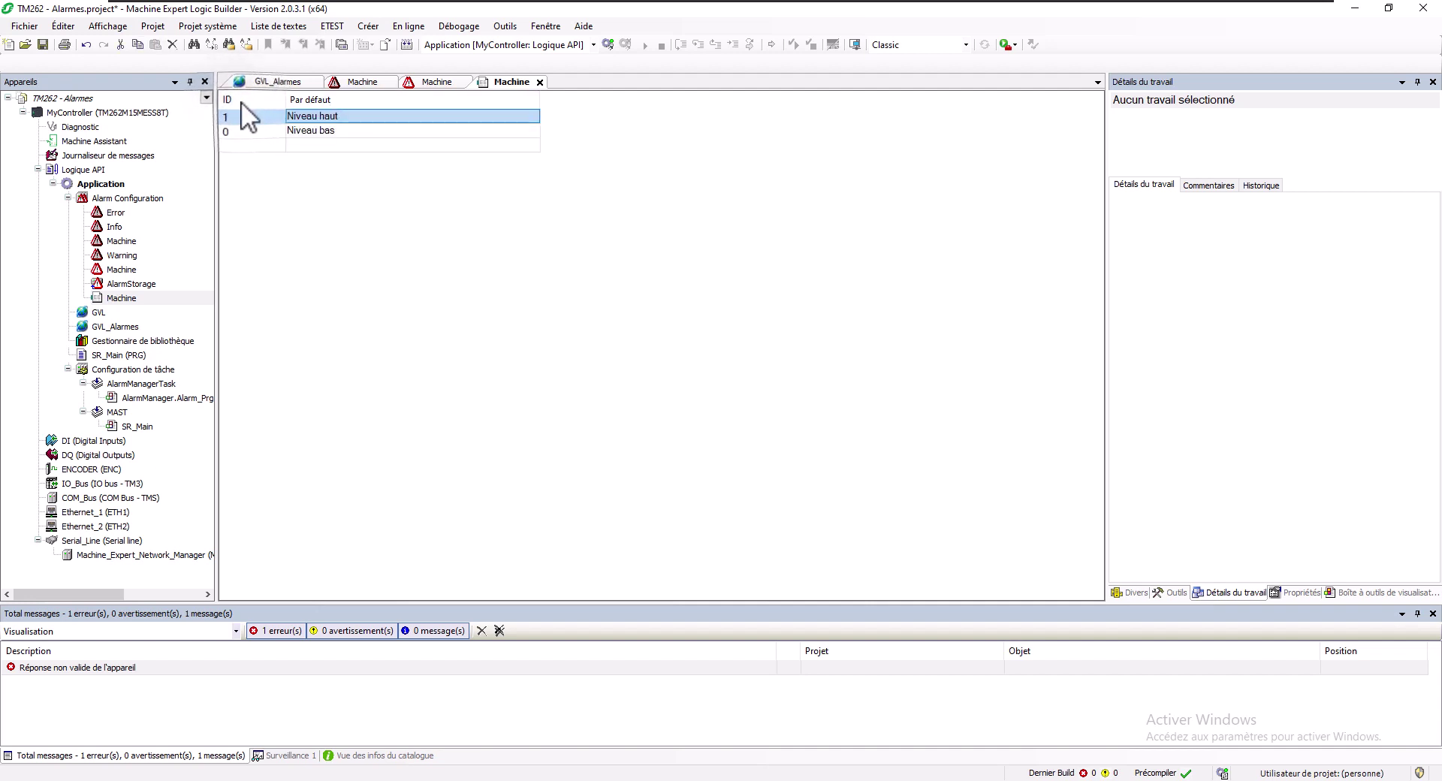
click(416, 83)
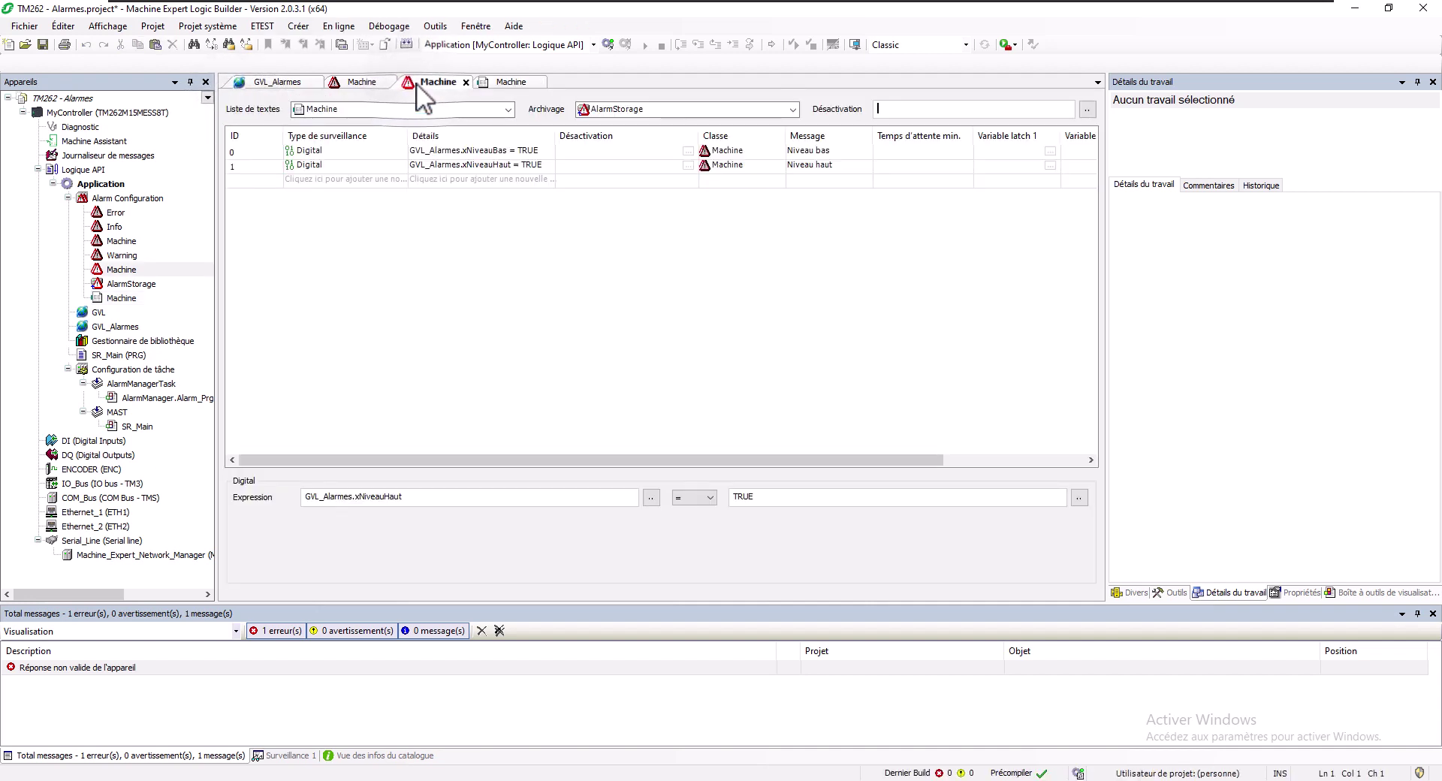
Add alarm 2 as Digital on GVL_Alarmes.xNiveauTresHaut, class Machine, message 'Niveau très haut'
click(312, 185)
click(316, 199)
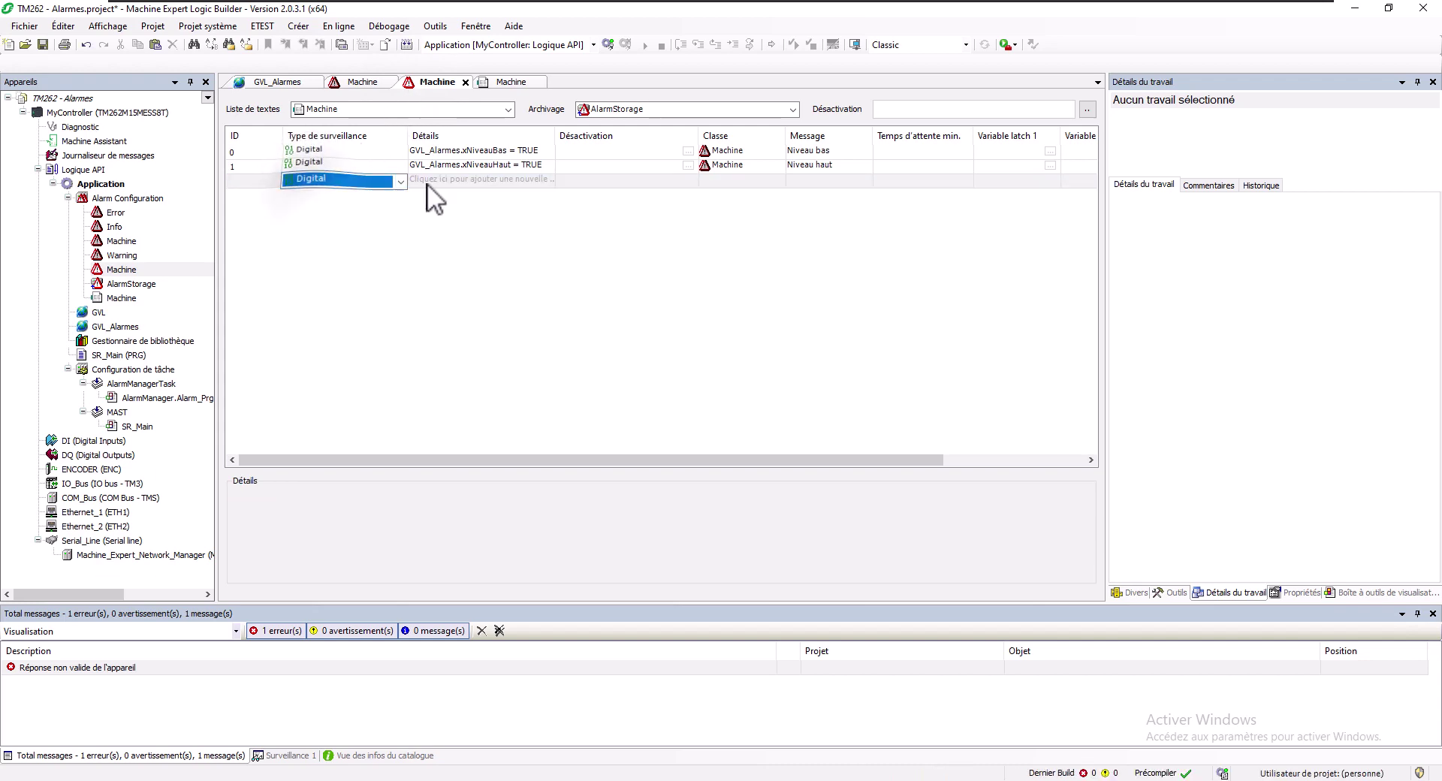
click(443, 181)
click(548, 181)
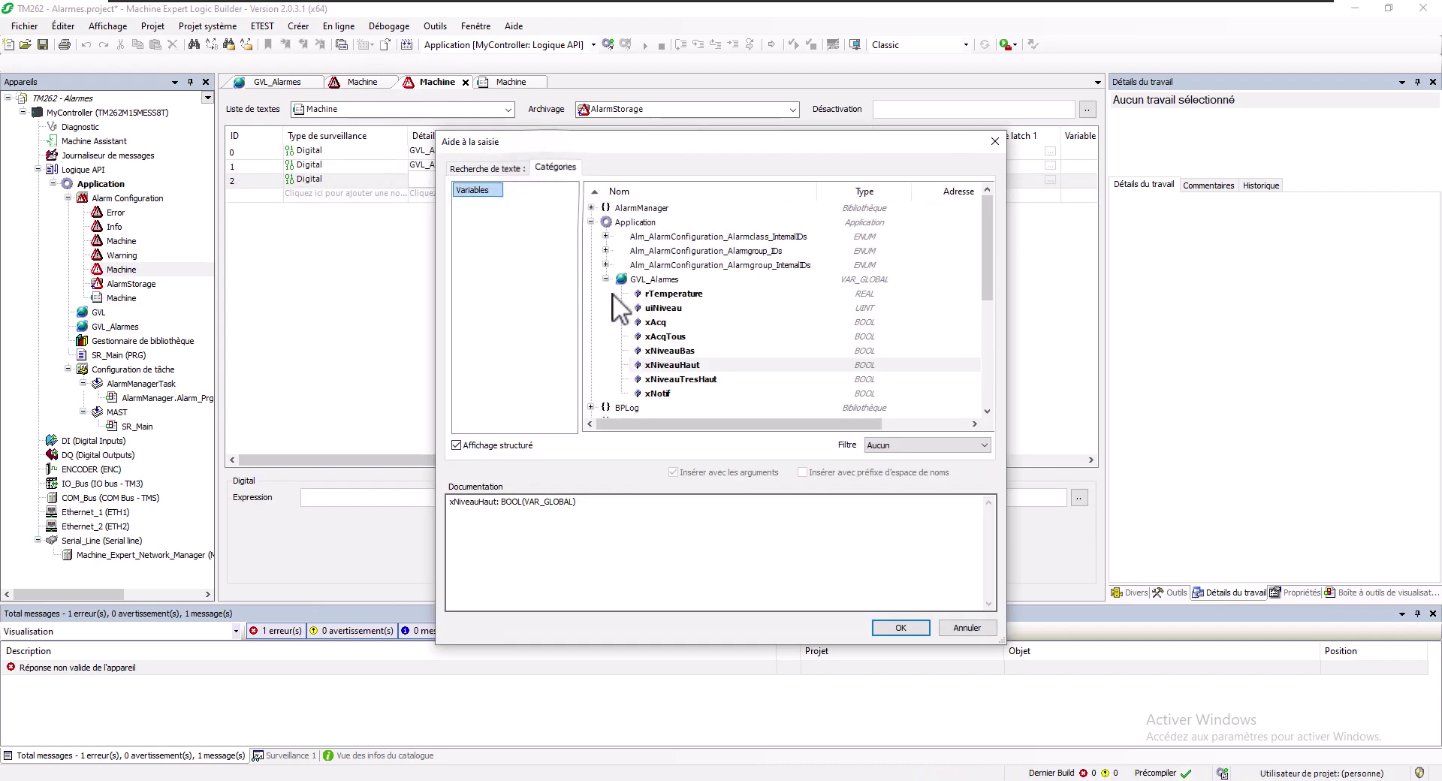
double_click(661, 380)
click(733, 179)
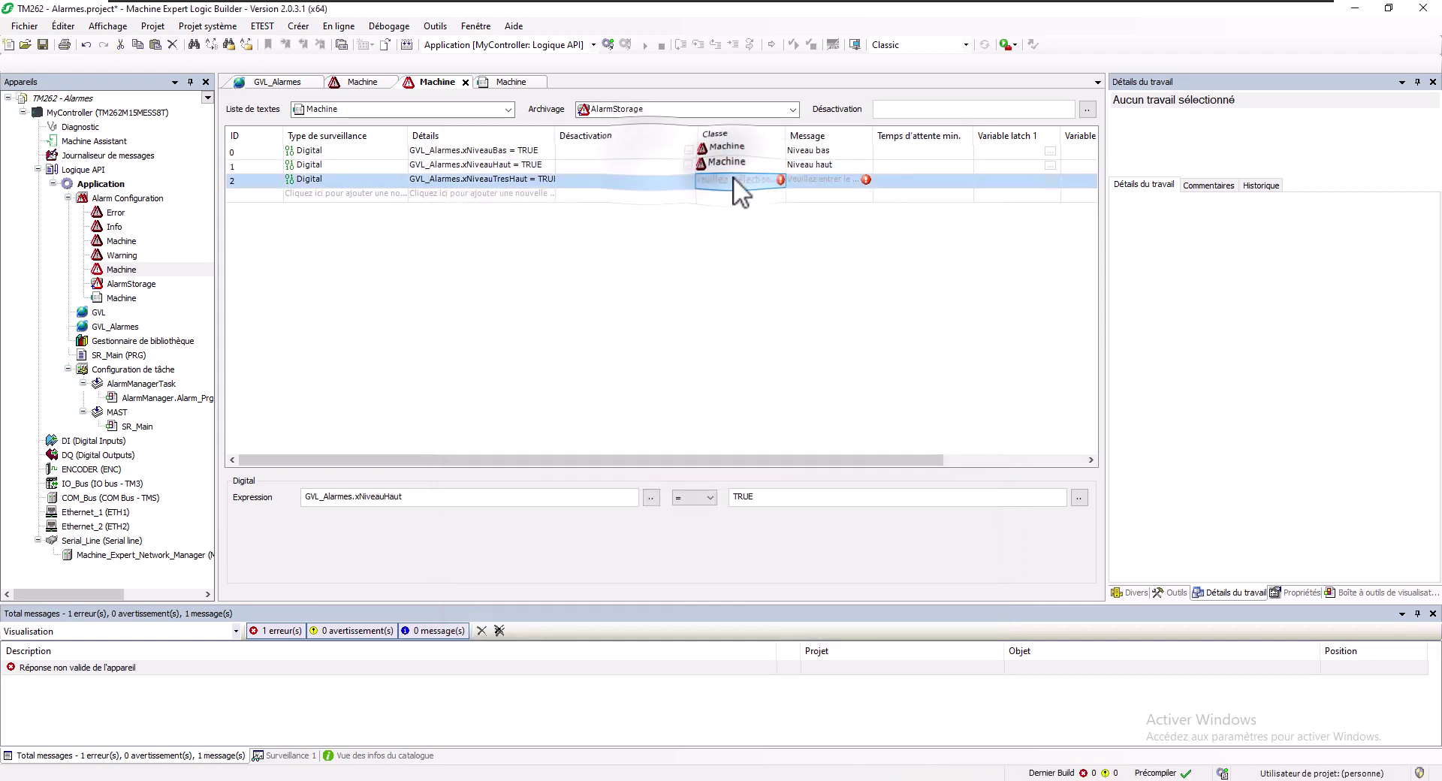
click(743, 210)
click(840, 178)
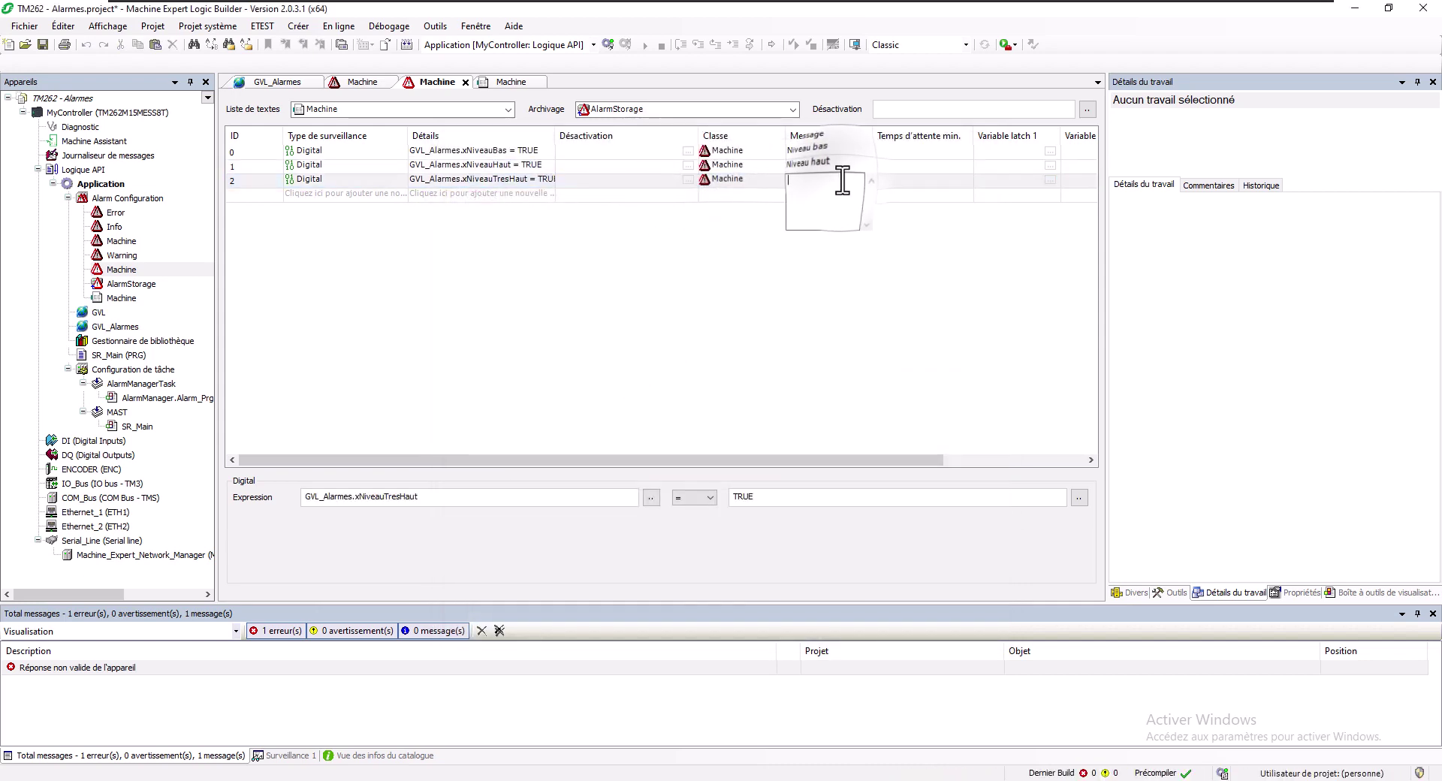
text(Nivea)
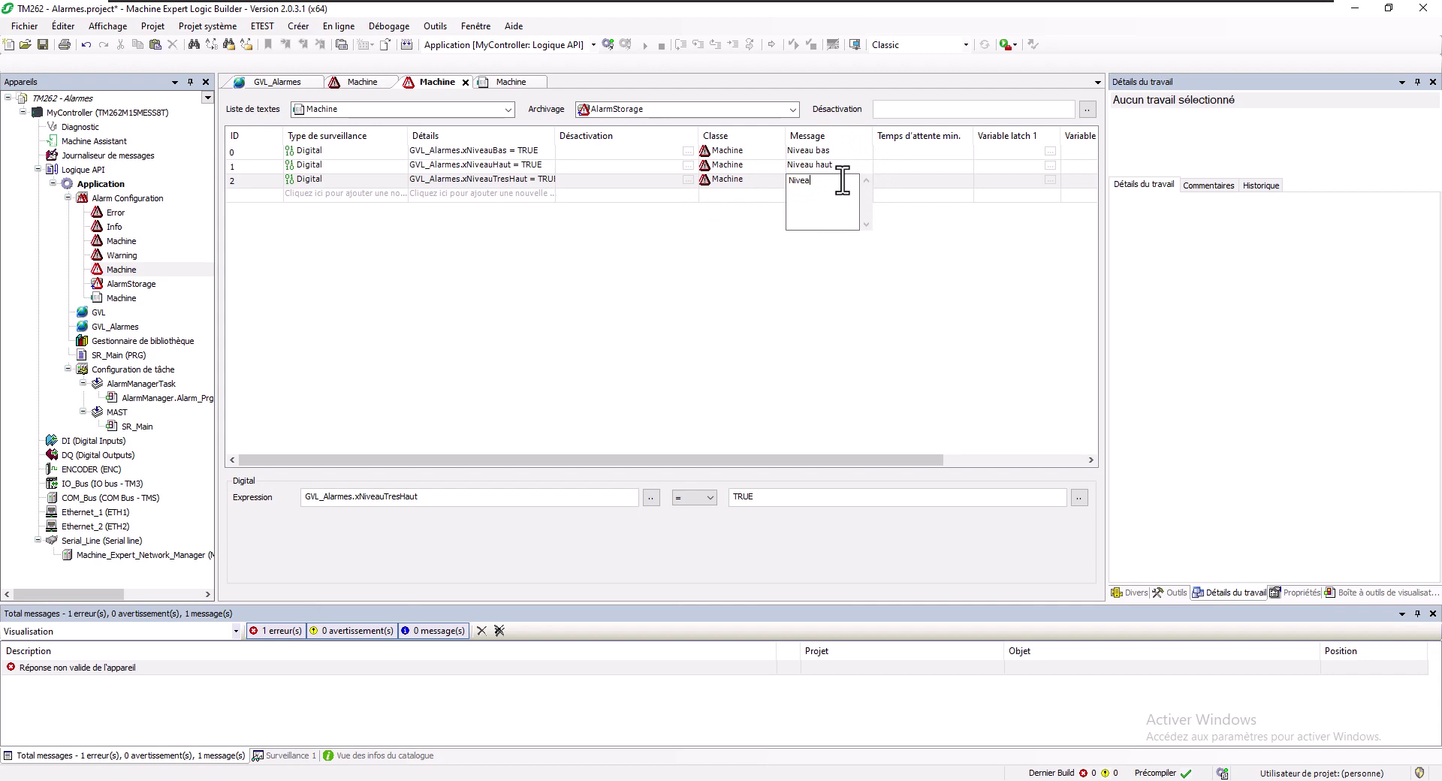
text(u très haut)
key(Return)
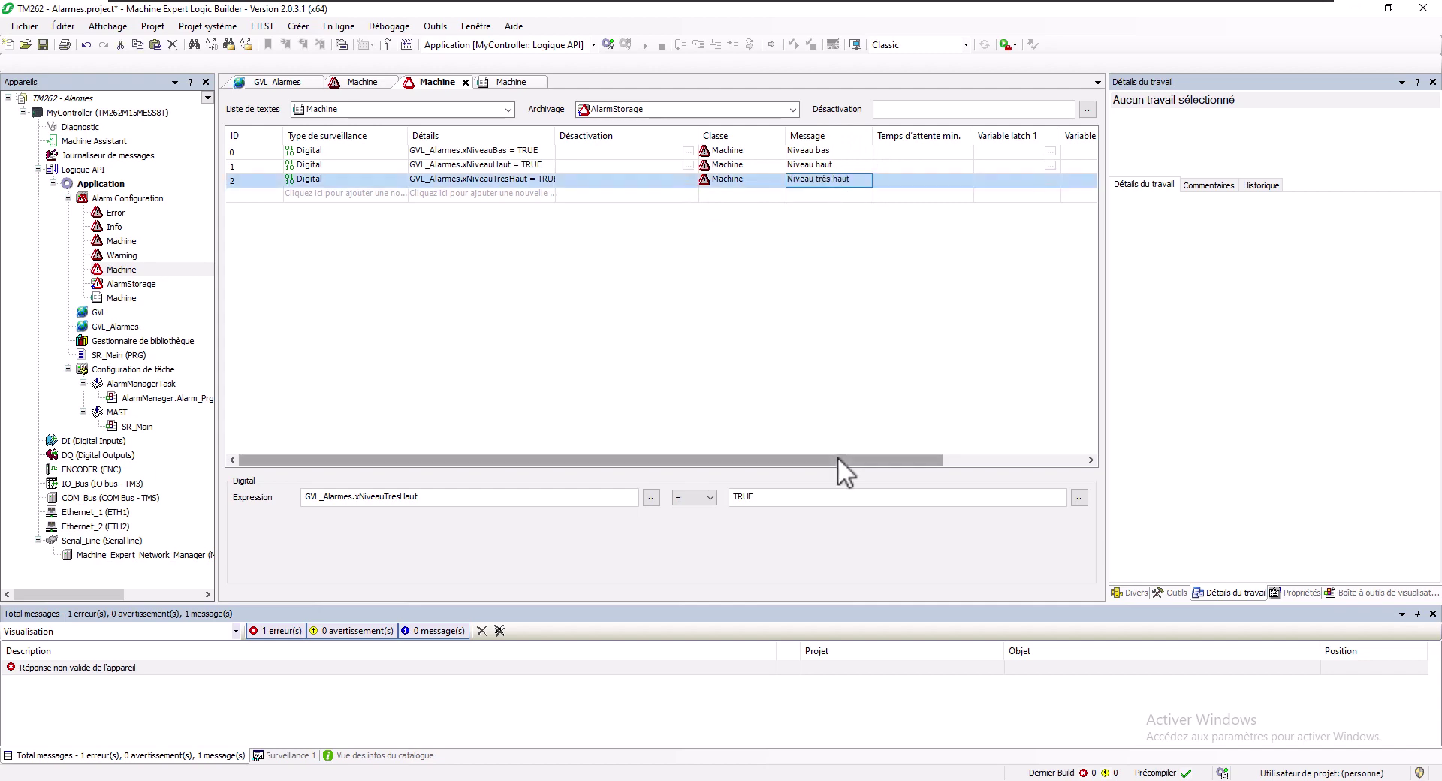
Make alarm 2 (xNiveauTresHaut) the higher-priority alarm of alarm 1 (Niveau haut)
drag(837, 456, 1026, 460)
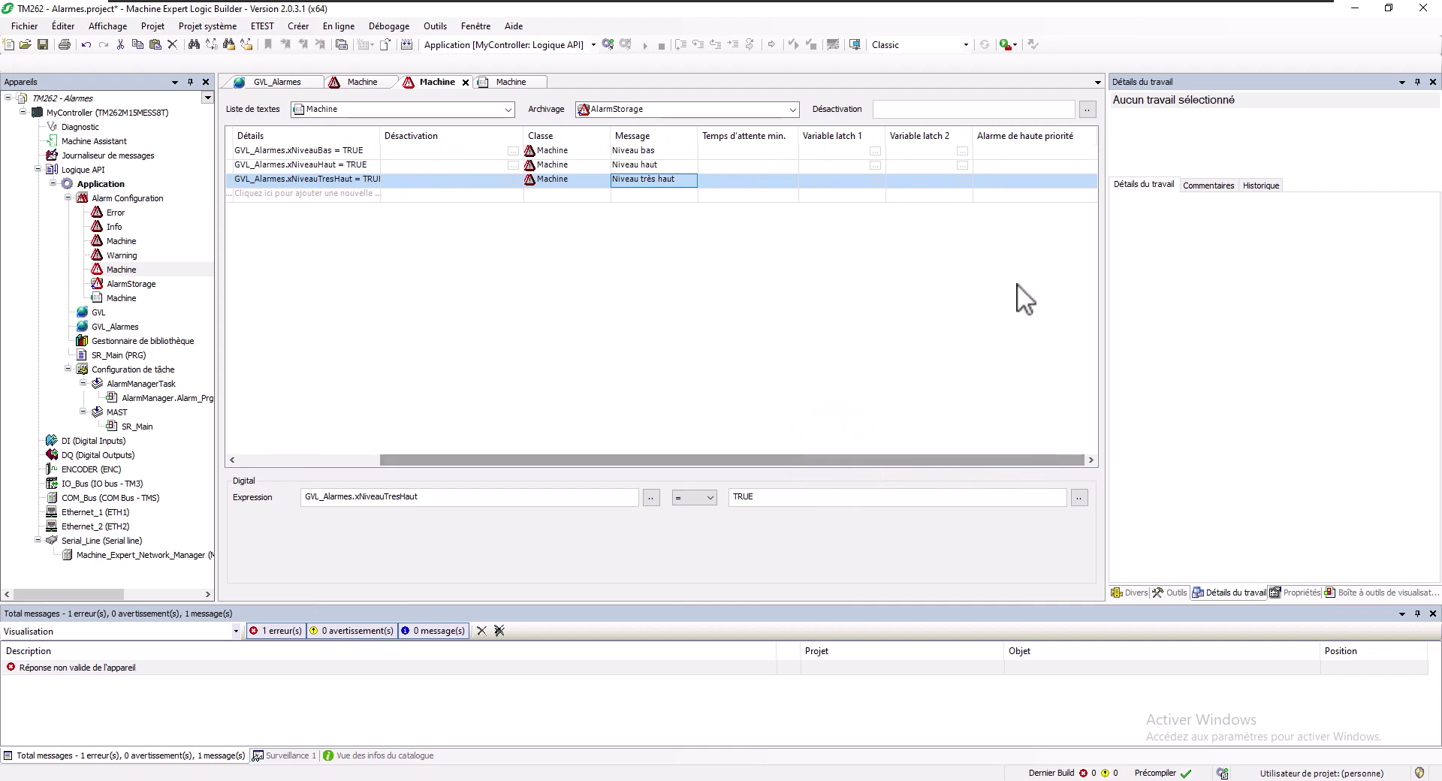
click(1010, 168)
click(1003, 164)
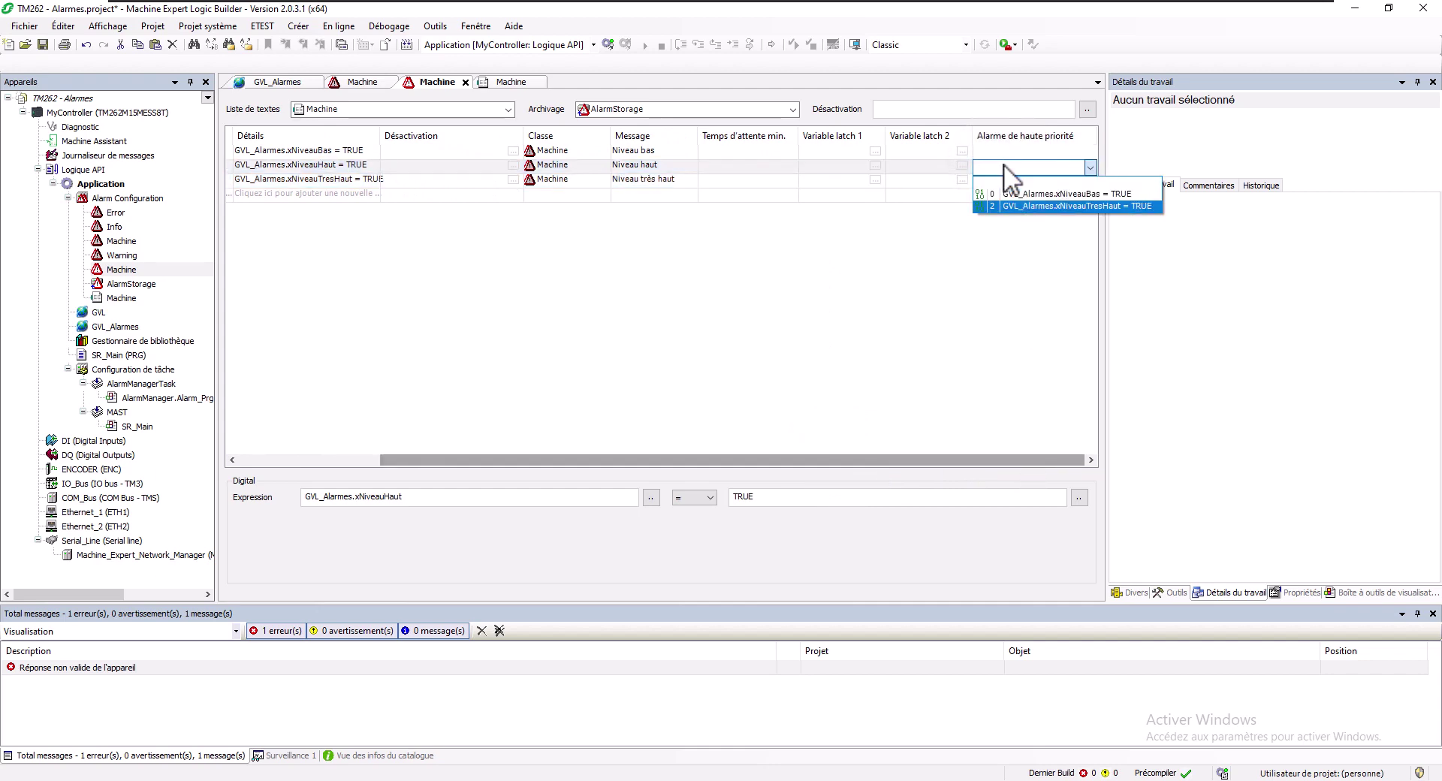
click(1011, 204)
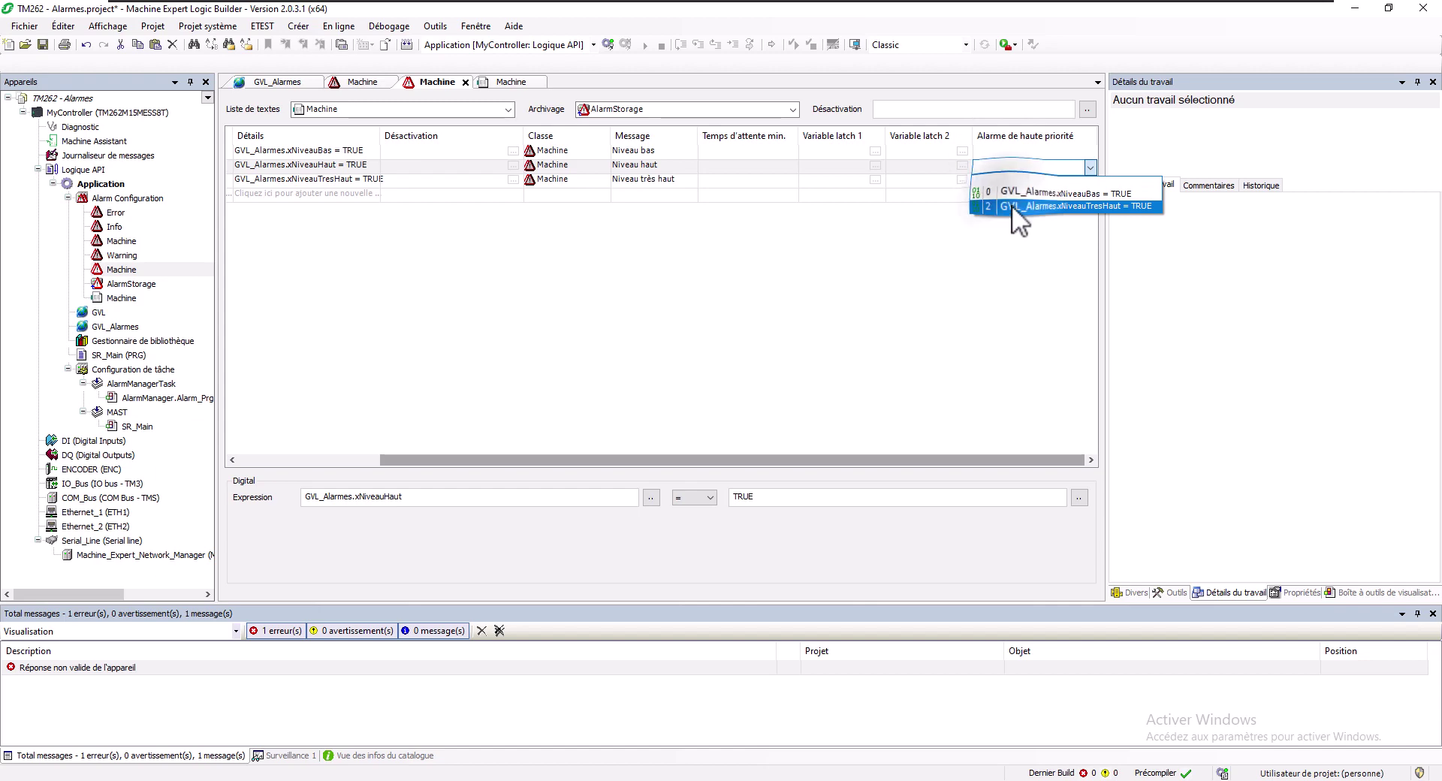
click(998, 183)
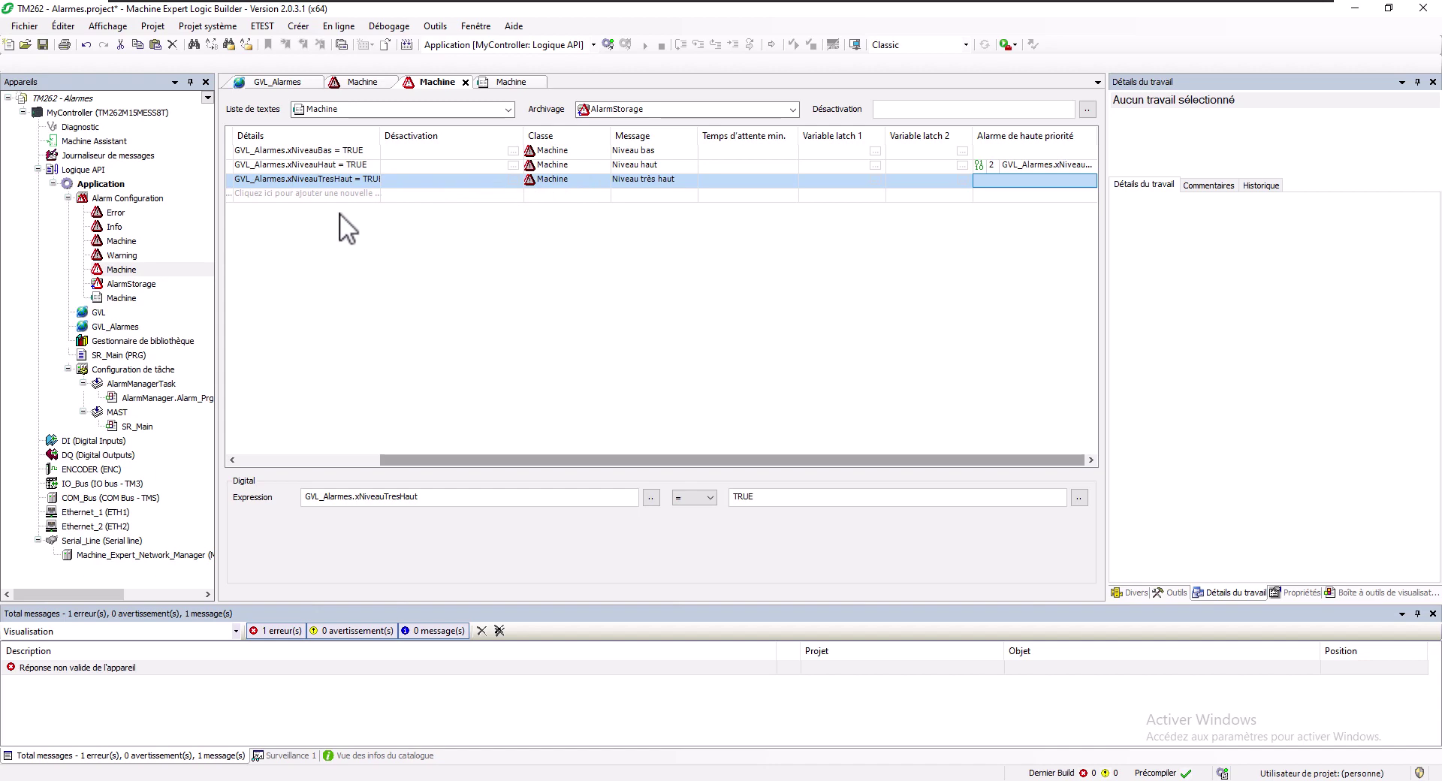
click(365, 212)
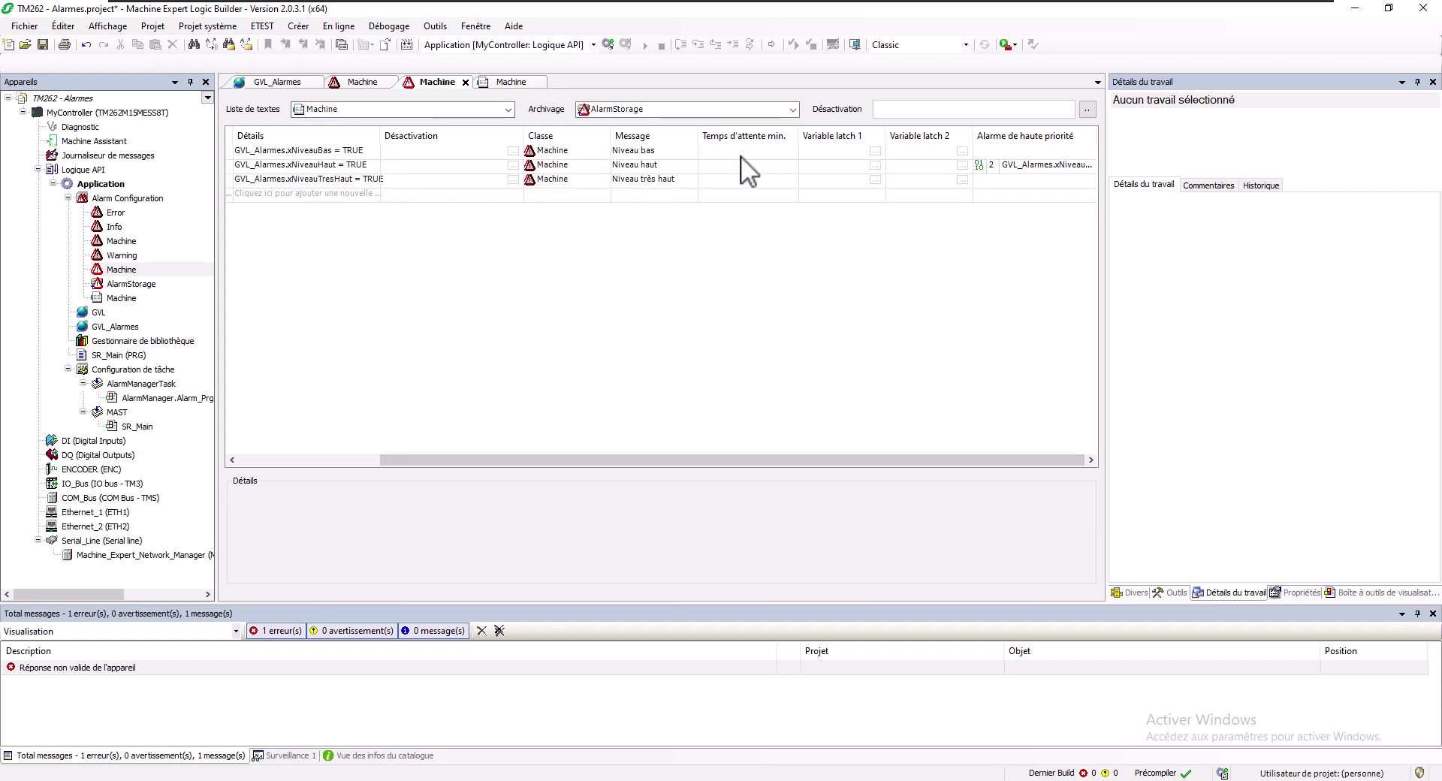
Add alarm 3 as an upper-limit alarm on GVL_Alarmes.uiNiveau with class Machine
click(365, 462)
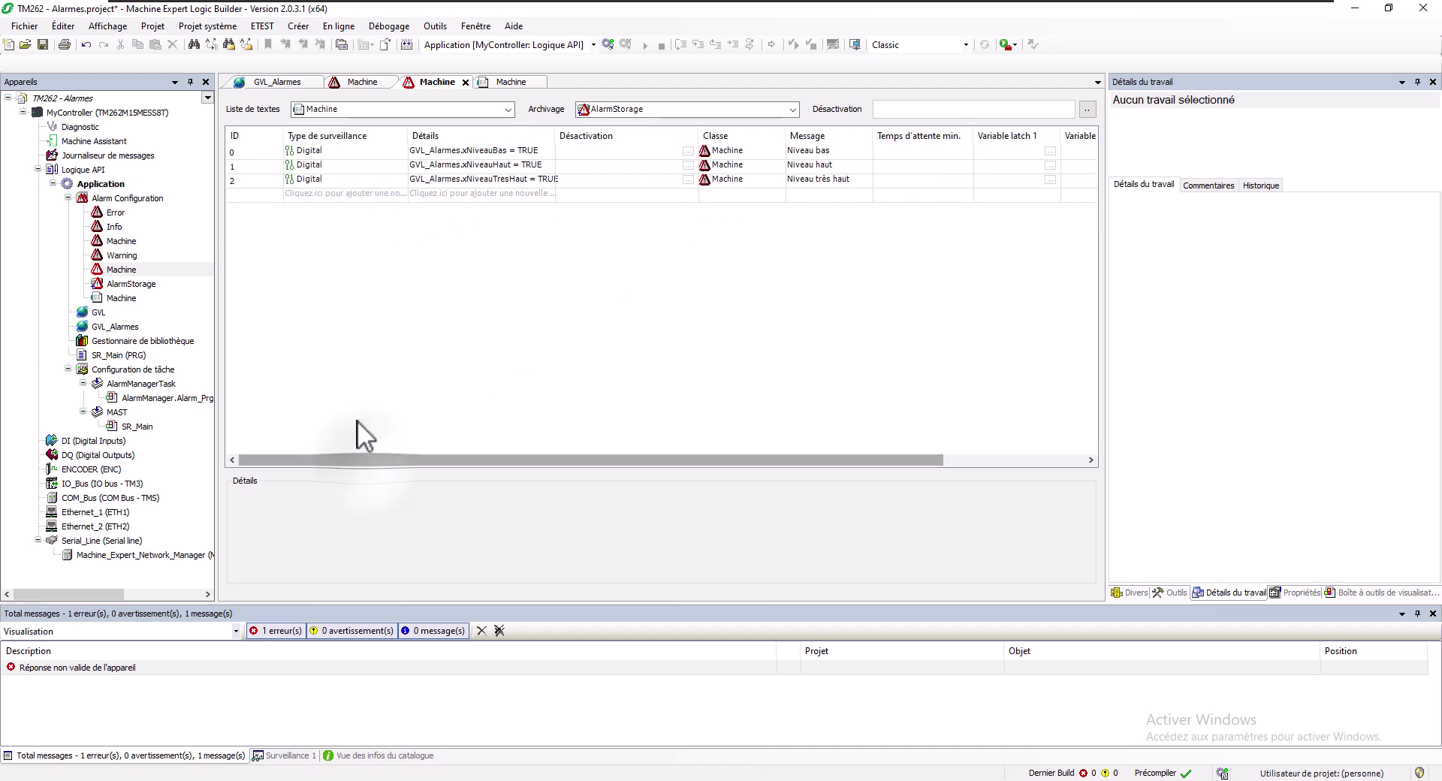
click(314, 192)
click(314, 193)
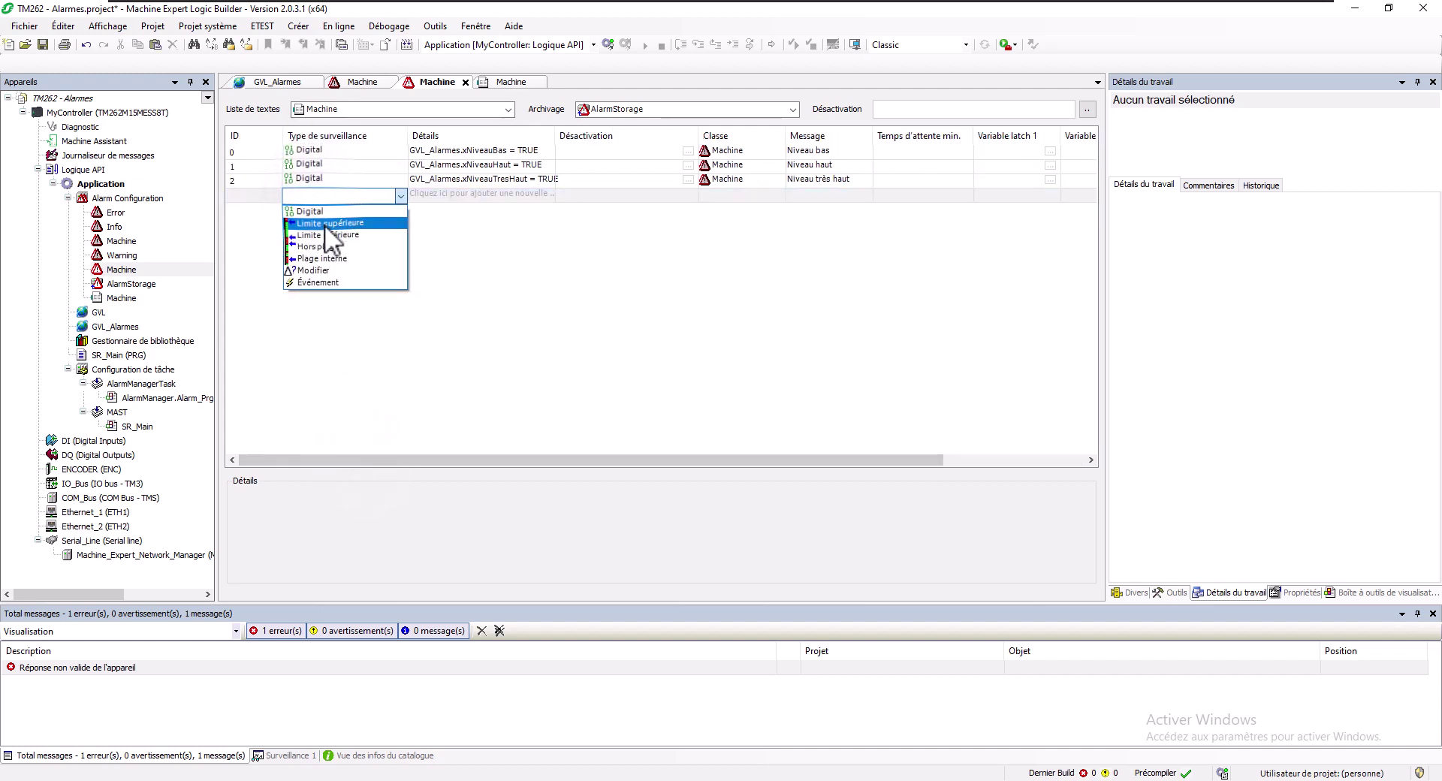
click(325, 223)
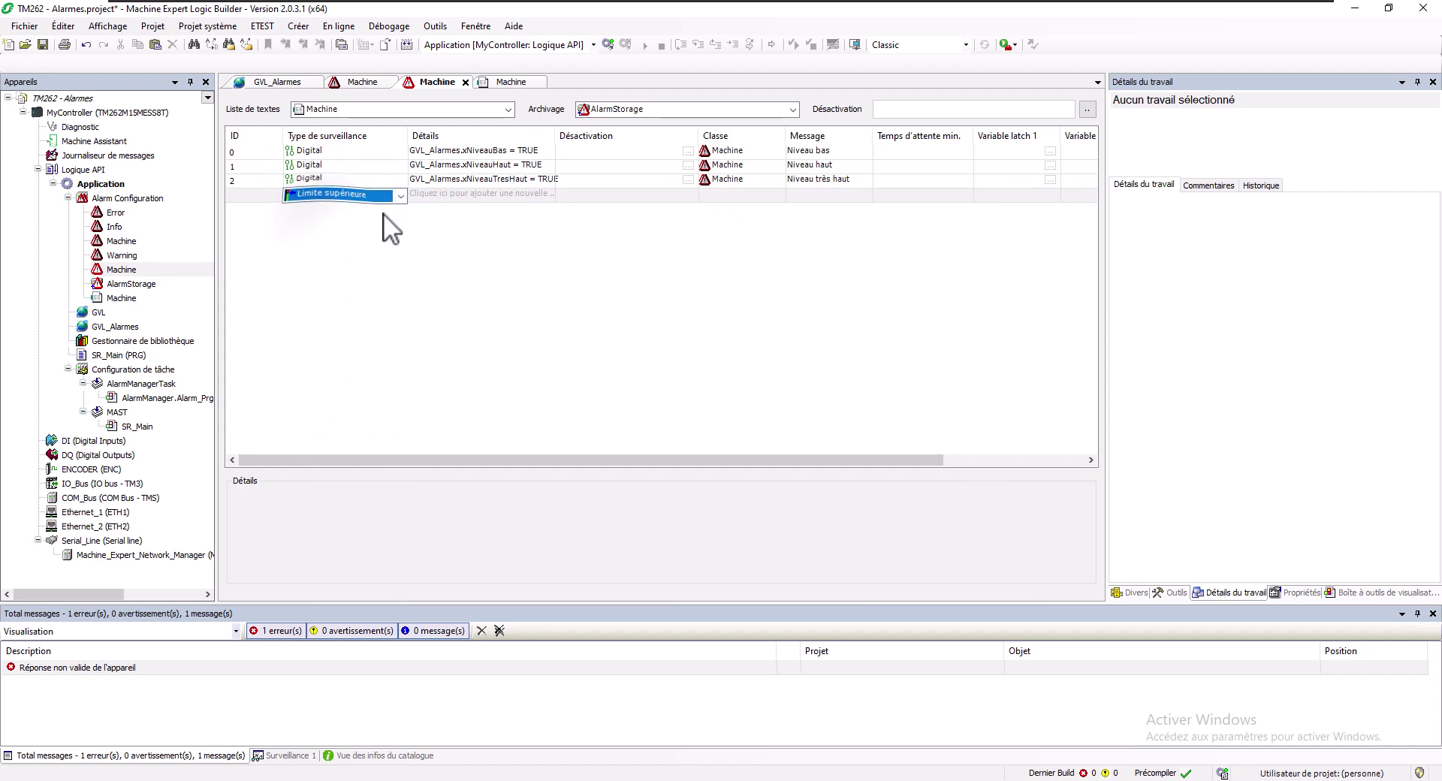
click(456, 196)
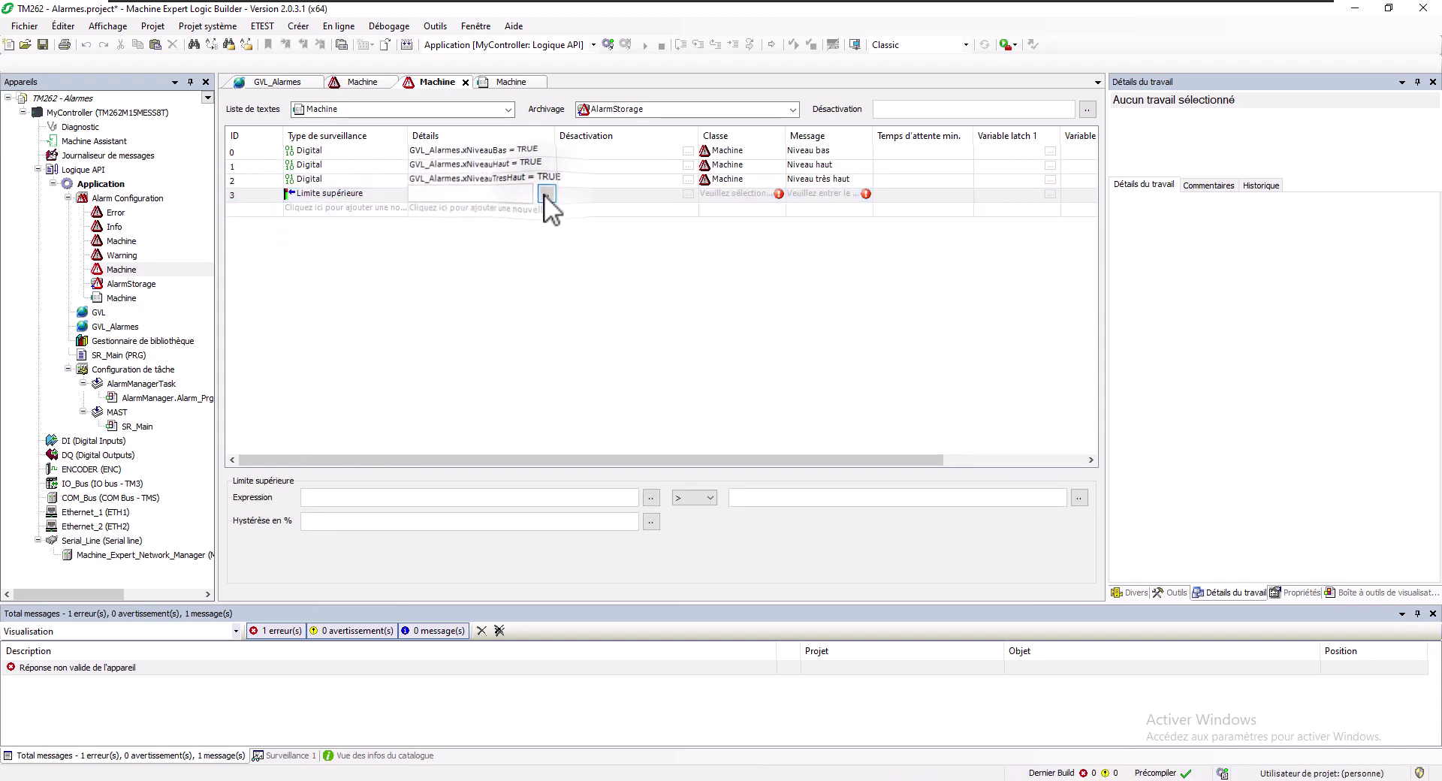
click(546, 193)
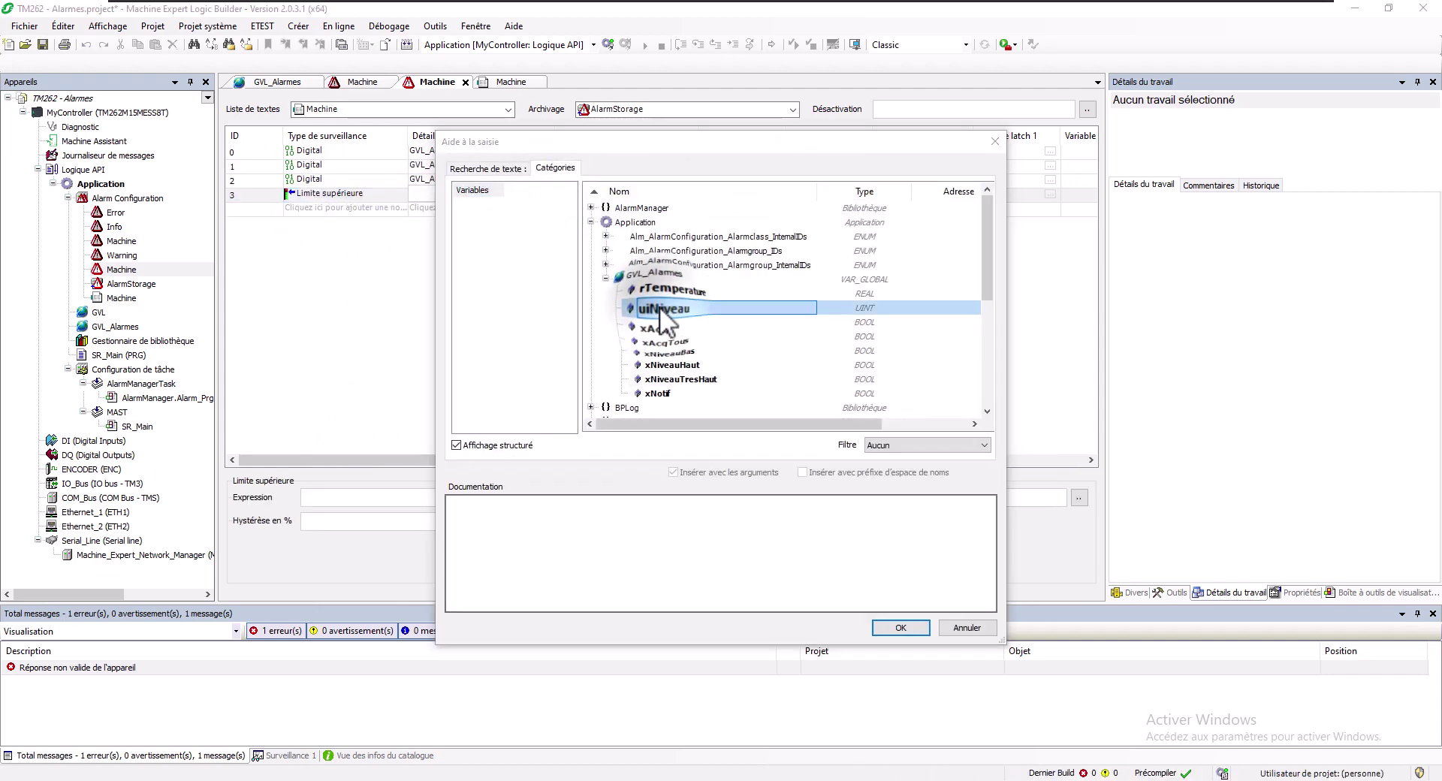
double_click(660, 307)
click(606, 197)
click(723, 196)
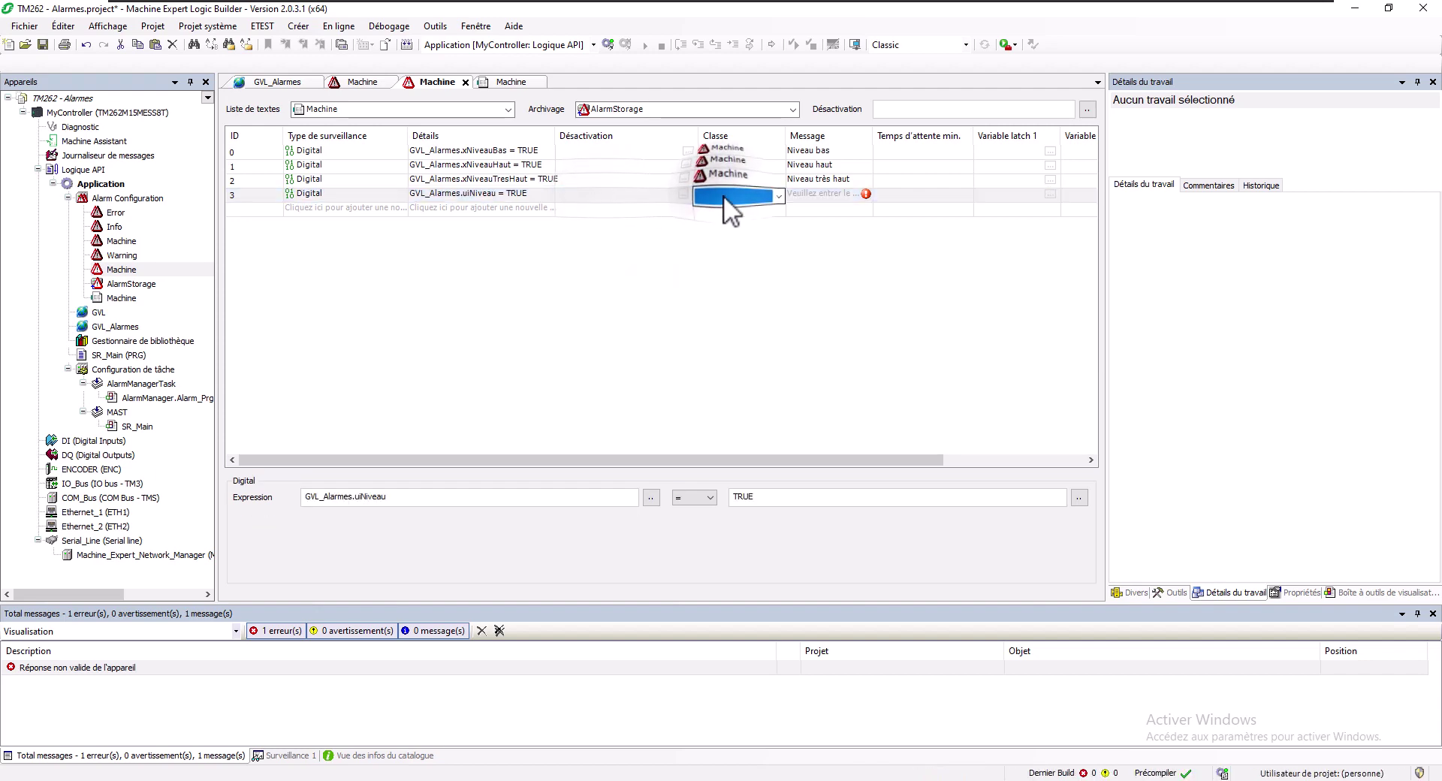
click(722, 200)
click(719, 236)
Give alarm 3 the message 'Niveau supérieur à 80' and comparison value 80
click(801, 197)
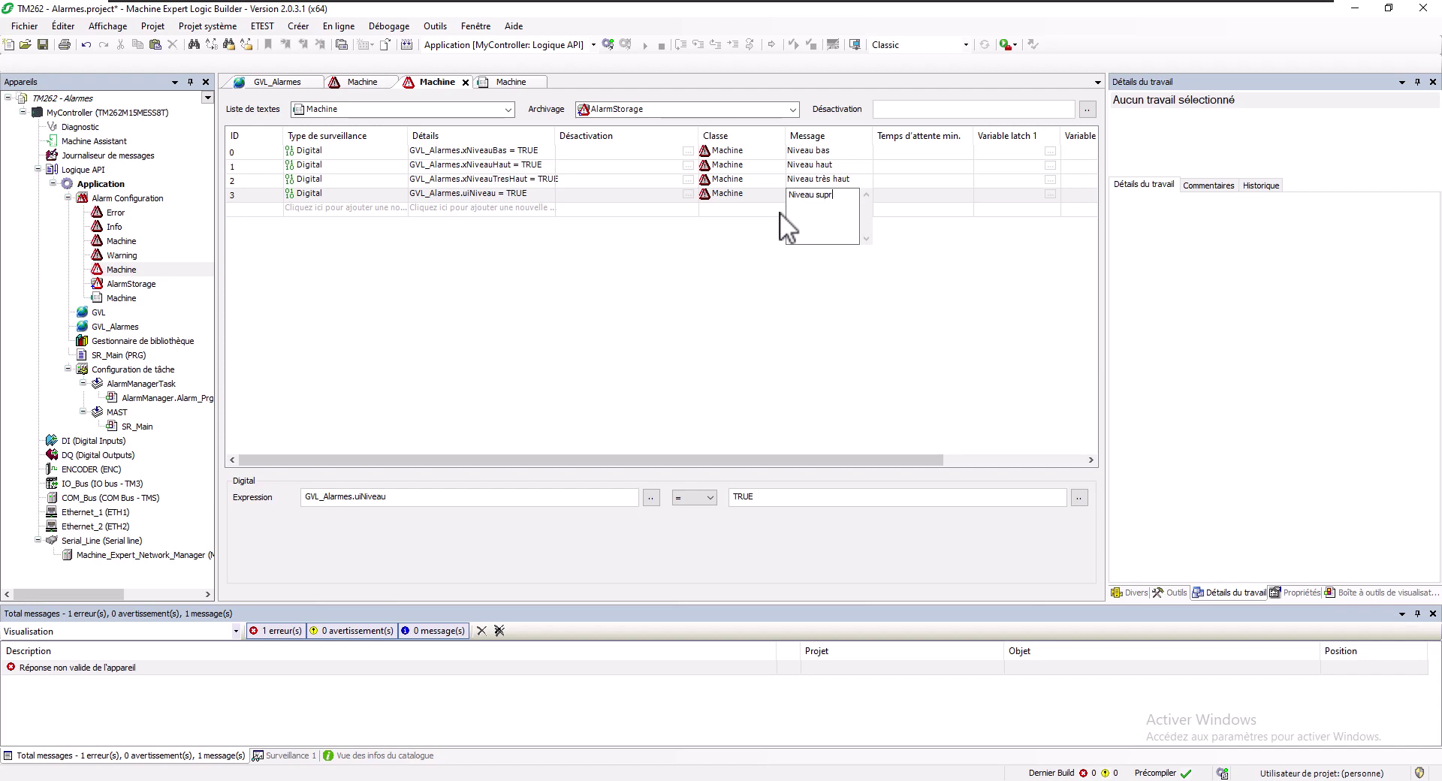
text(Niveau supr)
key(BackSpace)
text(érieur à 80)
click(521, 189)
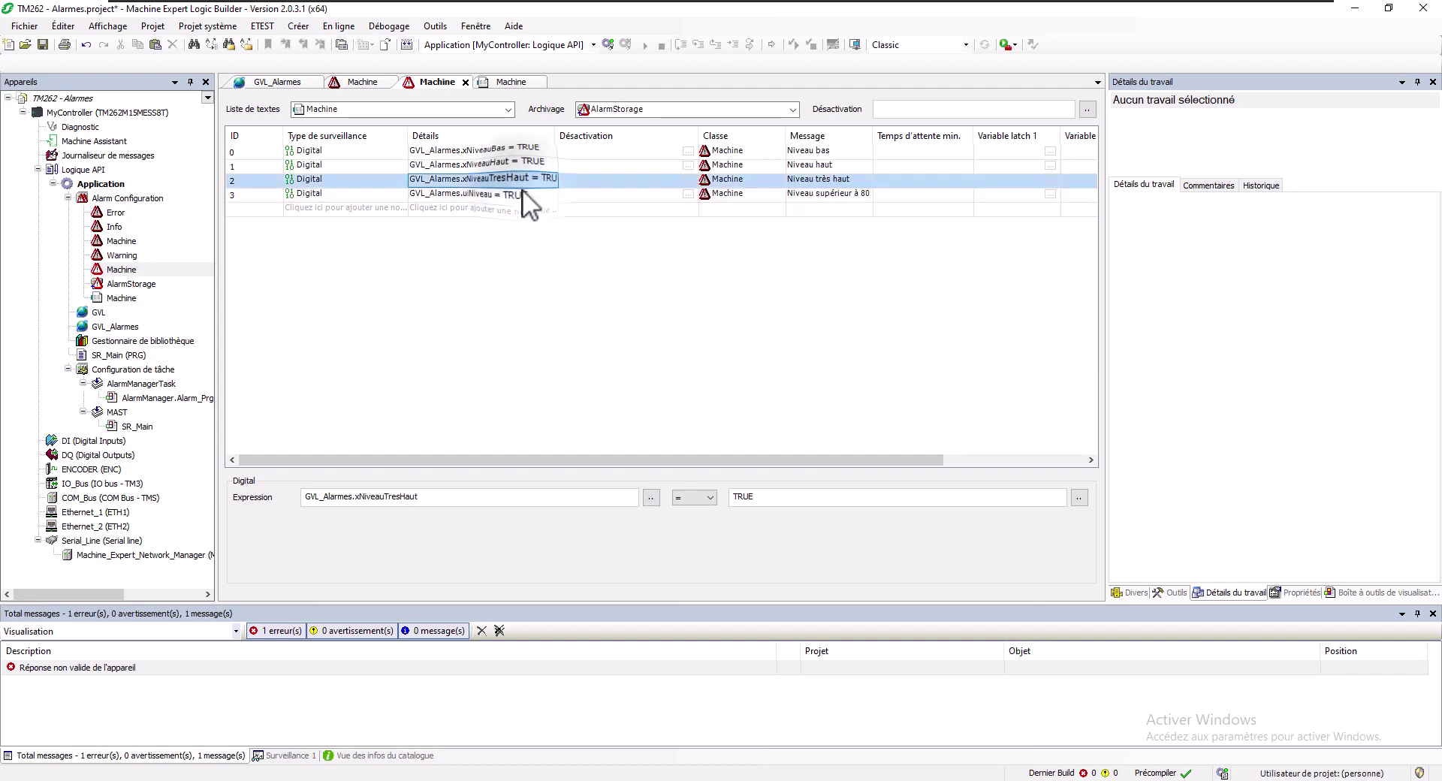
double_click(746, 497)
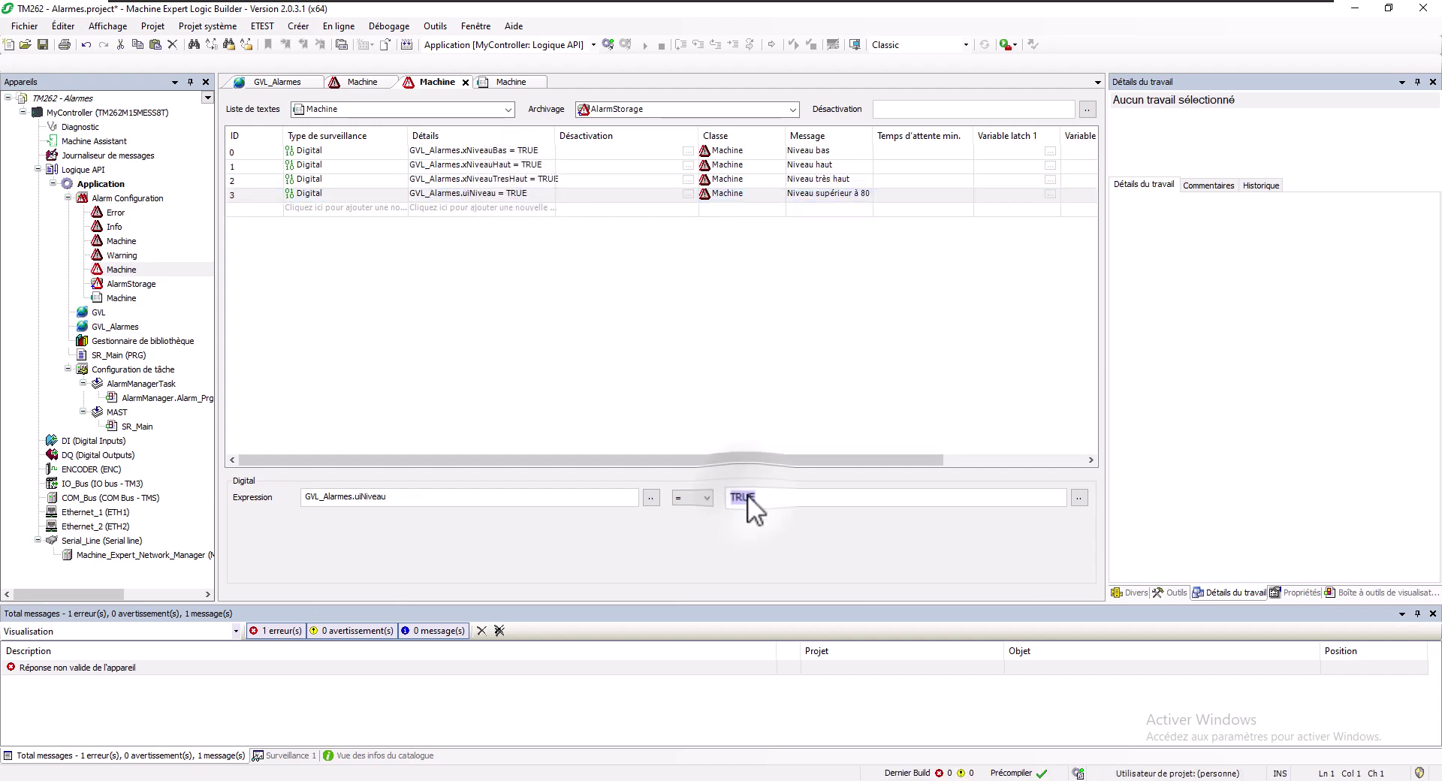
text(80)
click(713, 498)
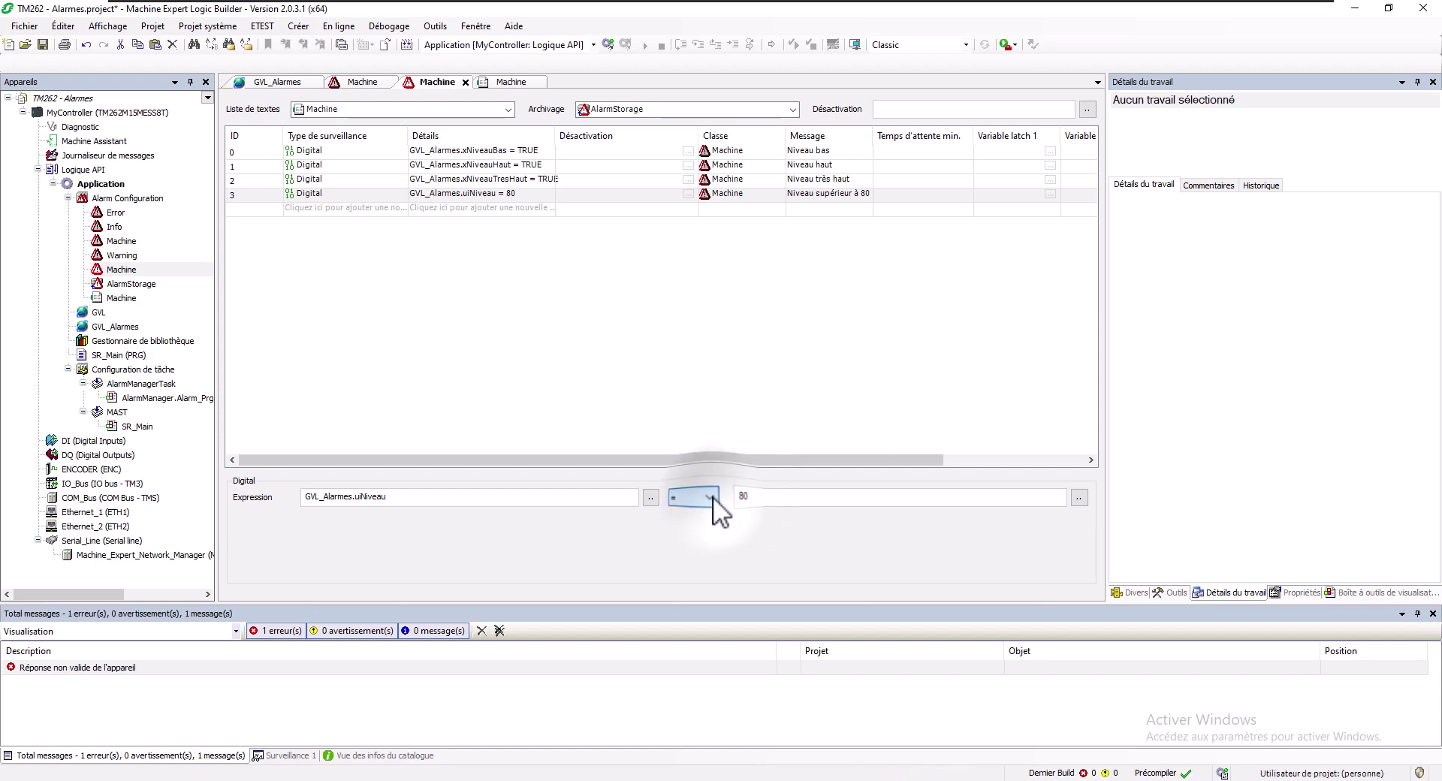
Reapply upper-limit supervision on uiNiveau to alarm 3
click(344, 194)
click(344, 195)
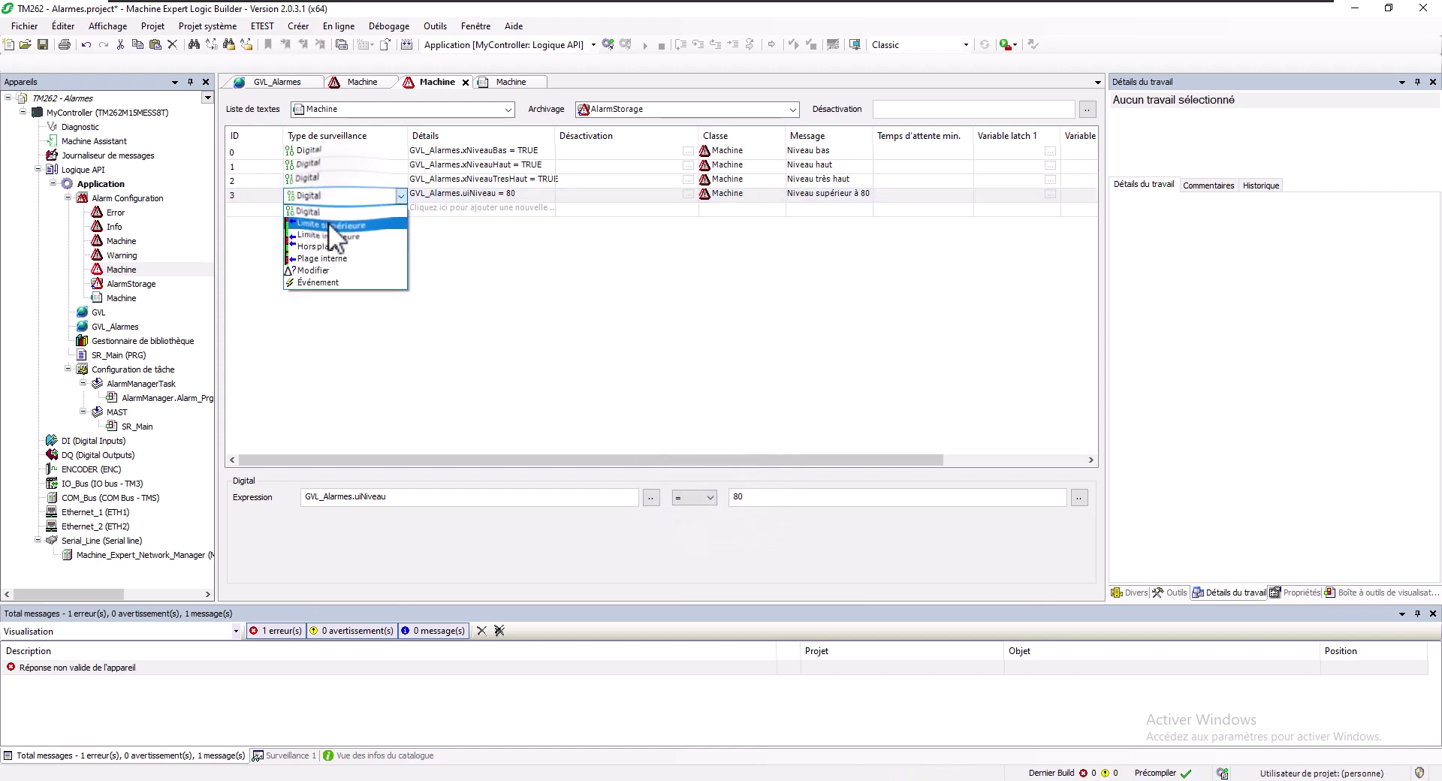
click(327, 223)
click(457, 193)
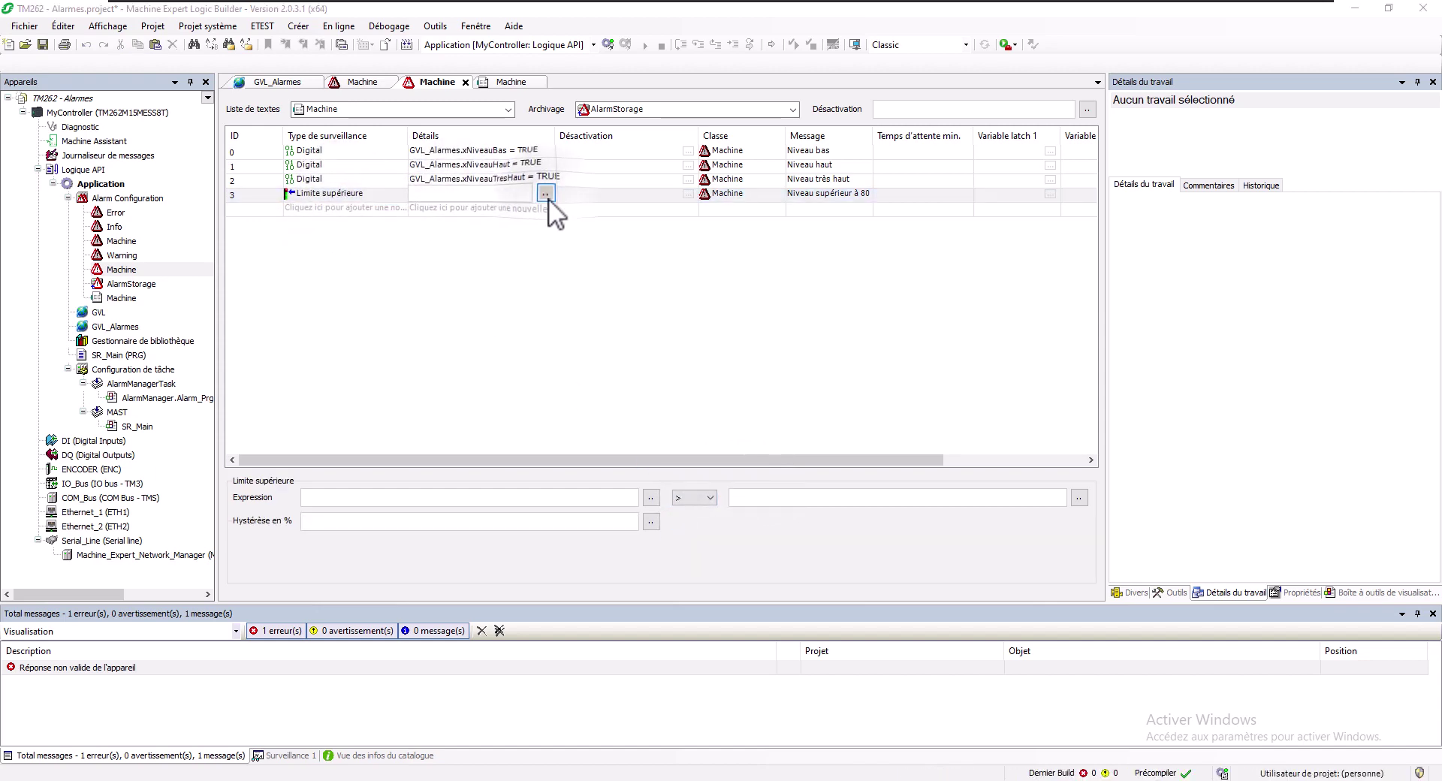
click(546, 194)
double_click(673, 314)
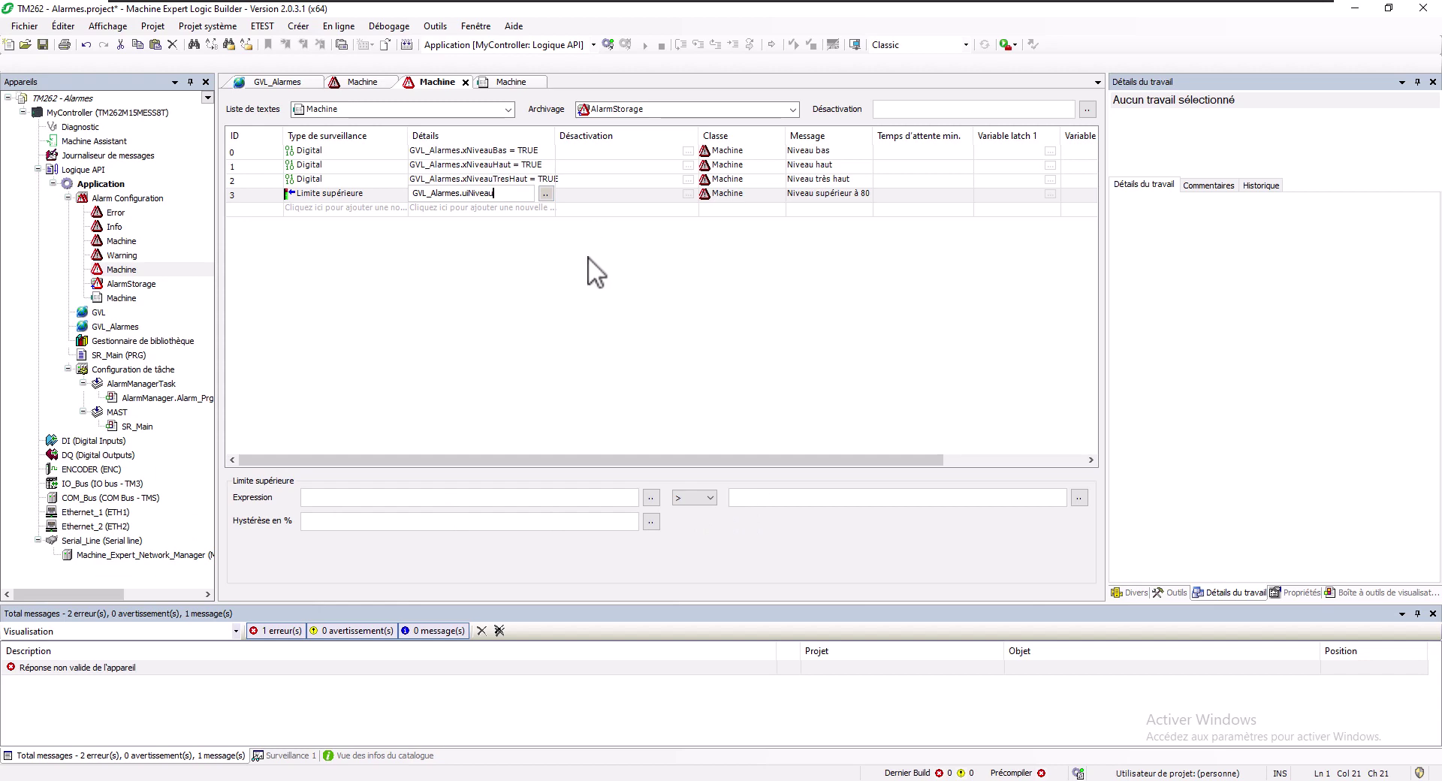
key(Return)
click(794, 497)
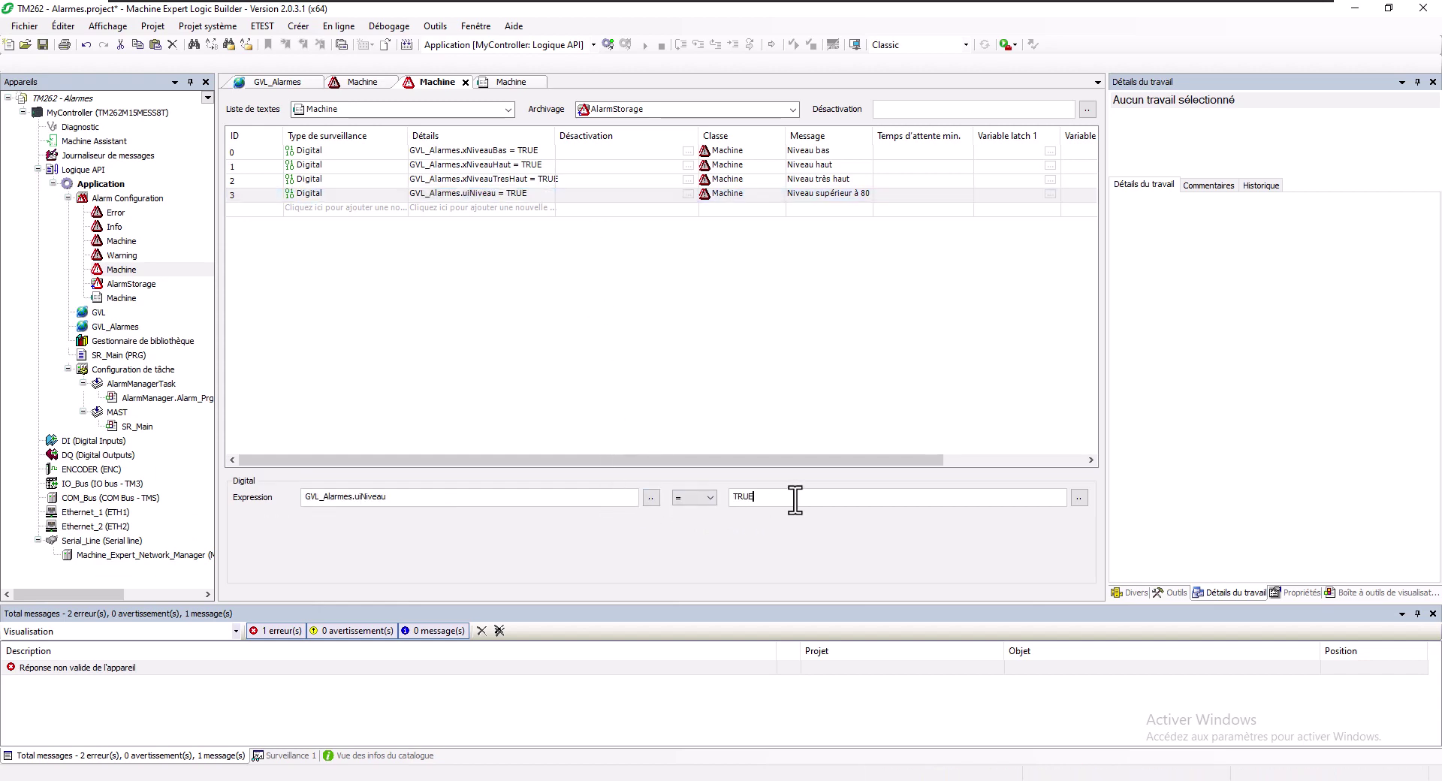
Set alarm 3 to Limite supérieure with expression uiNiveau > 80
click(372, 200)
click(374, 200)
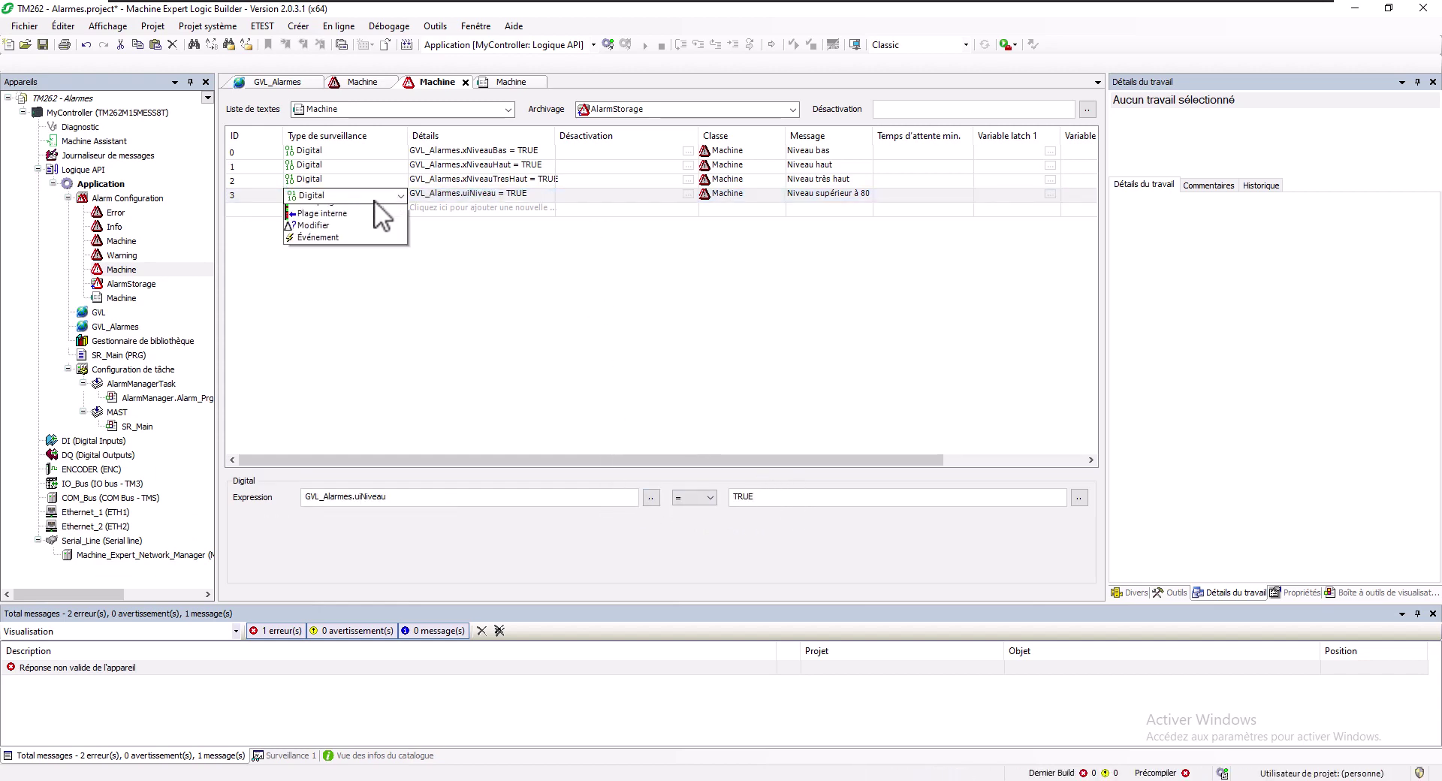
click(367, 222)
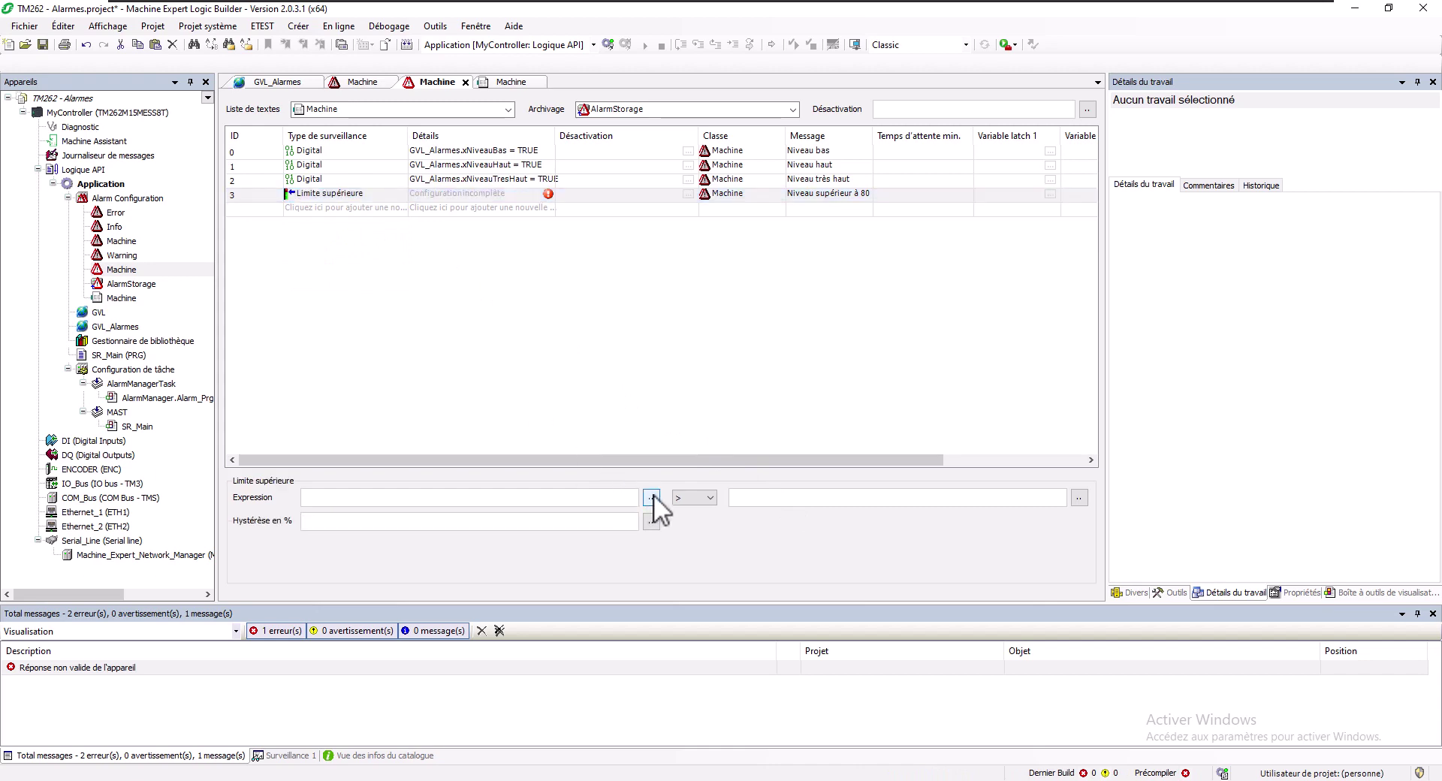
click(651, 497)
double_click(659, 308)
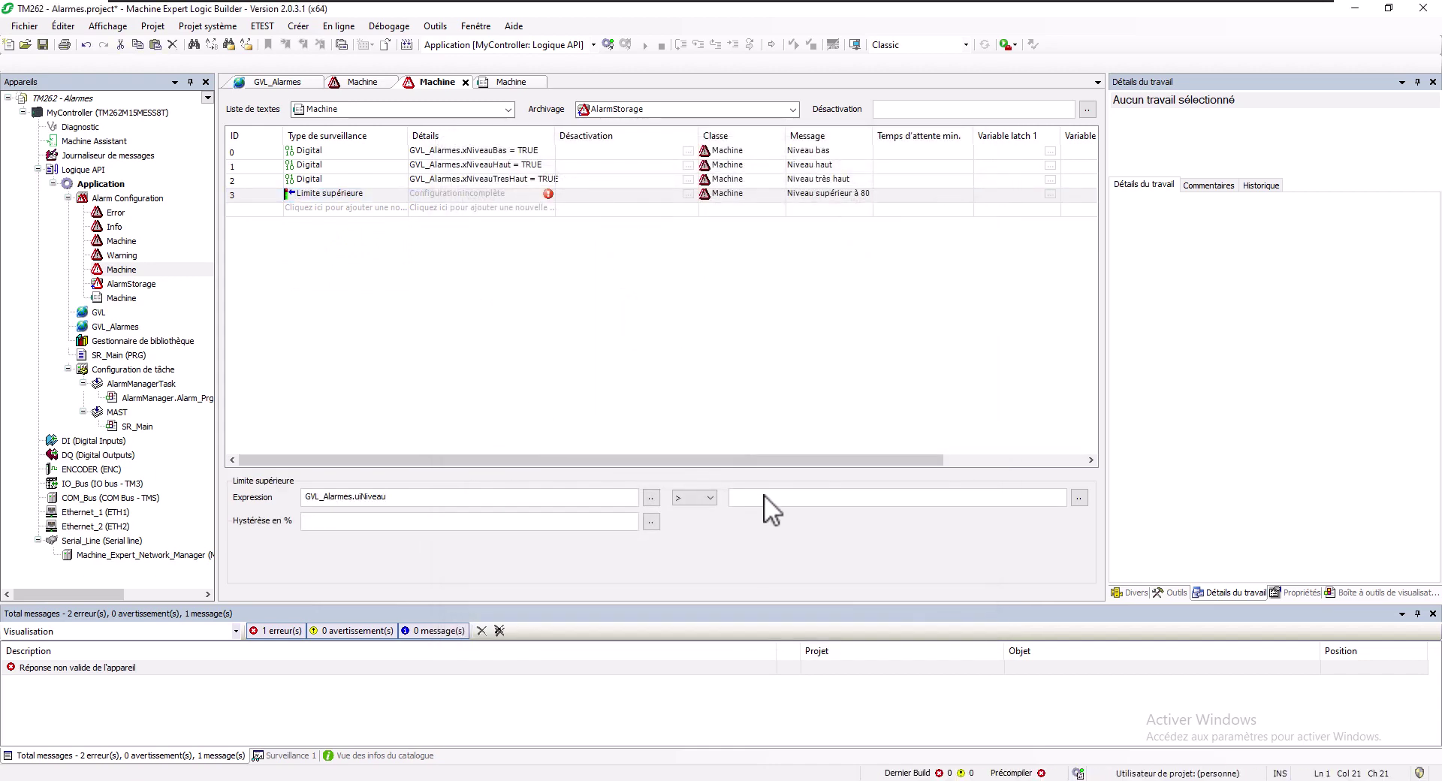
click(765, 498)
text(80)
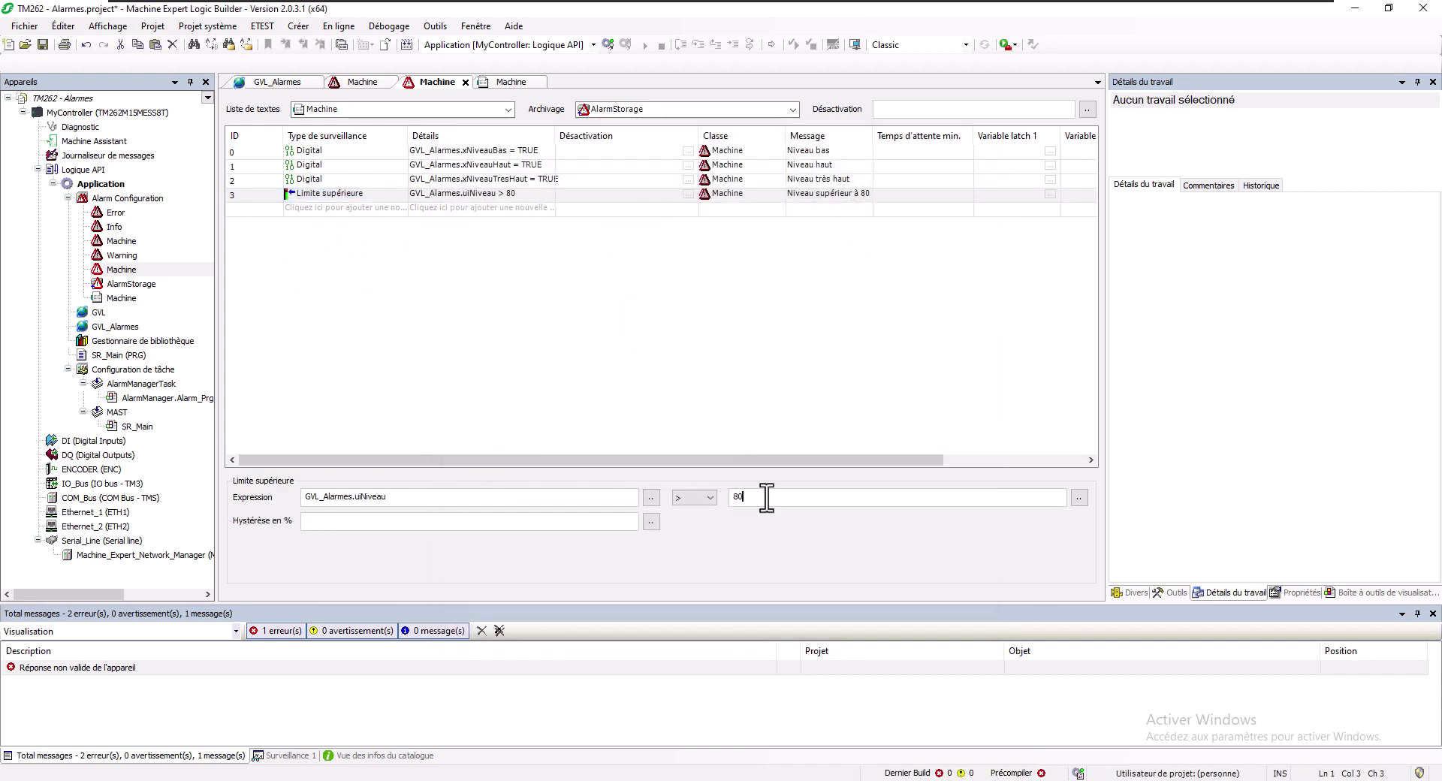
Append niveau=<LATCH1> to alarm 3's message and set latch variable 1 to GVL_Alarmes.uiNiveau
click(835, 194)
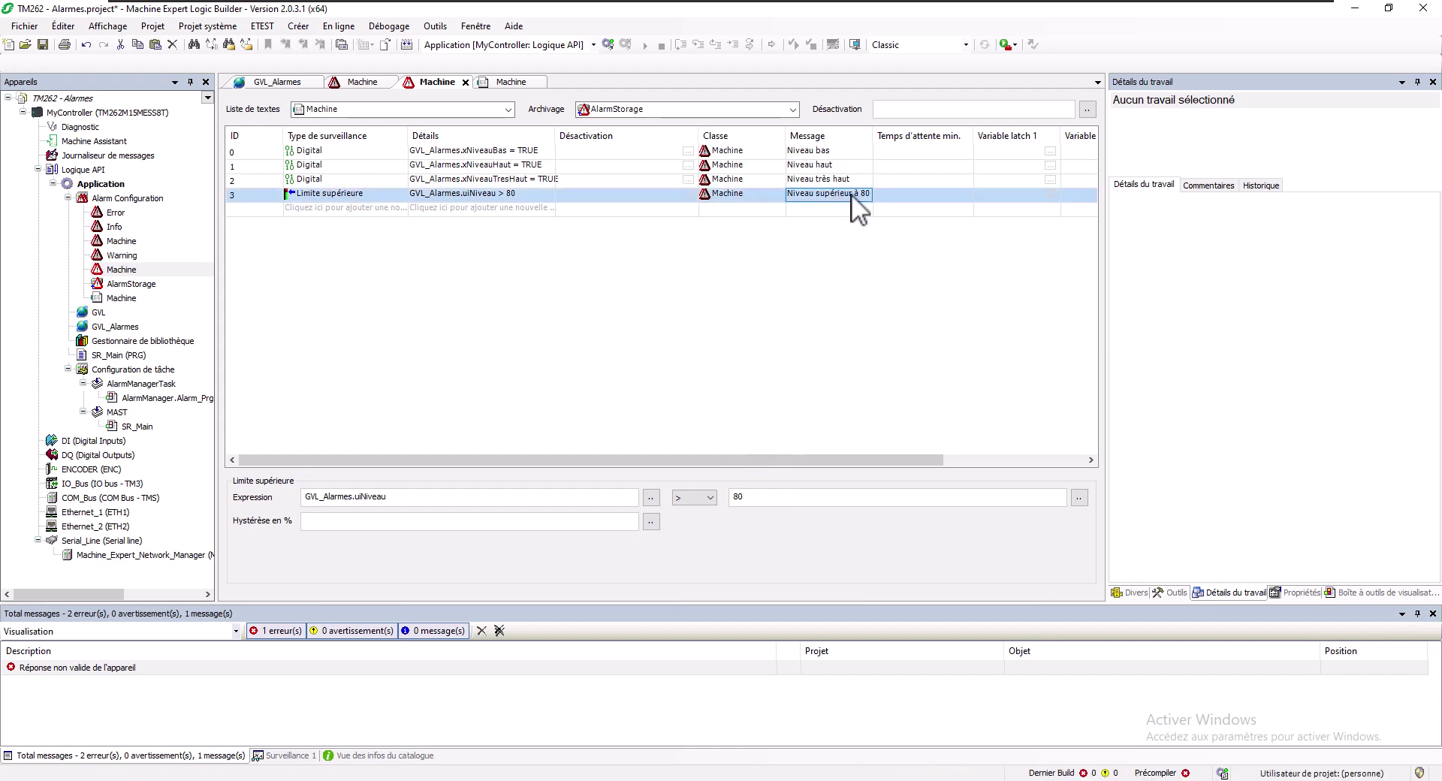
click(862, 193)
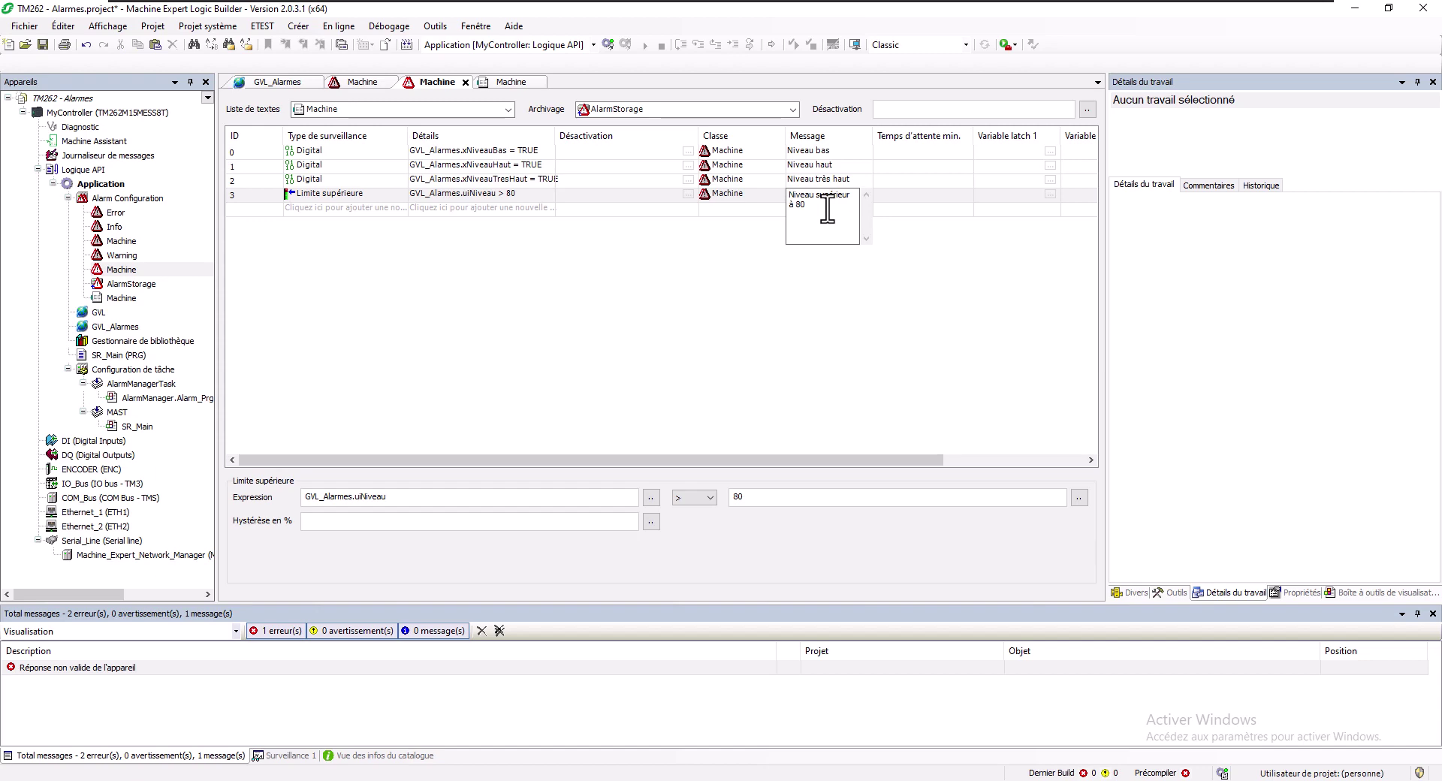
text(<LATCH1)
text(niveau=)
click(876, 208)
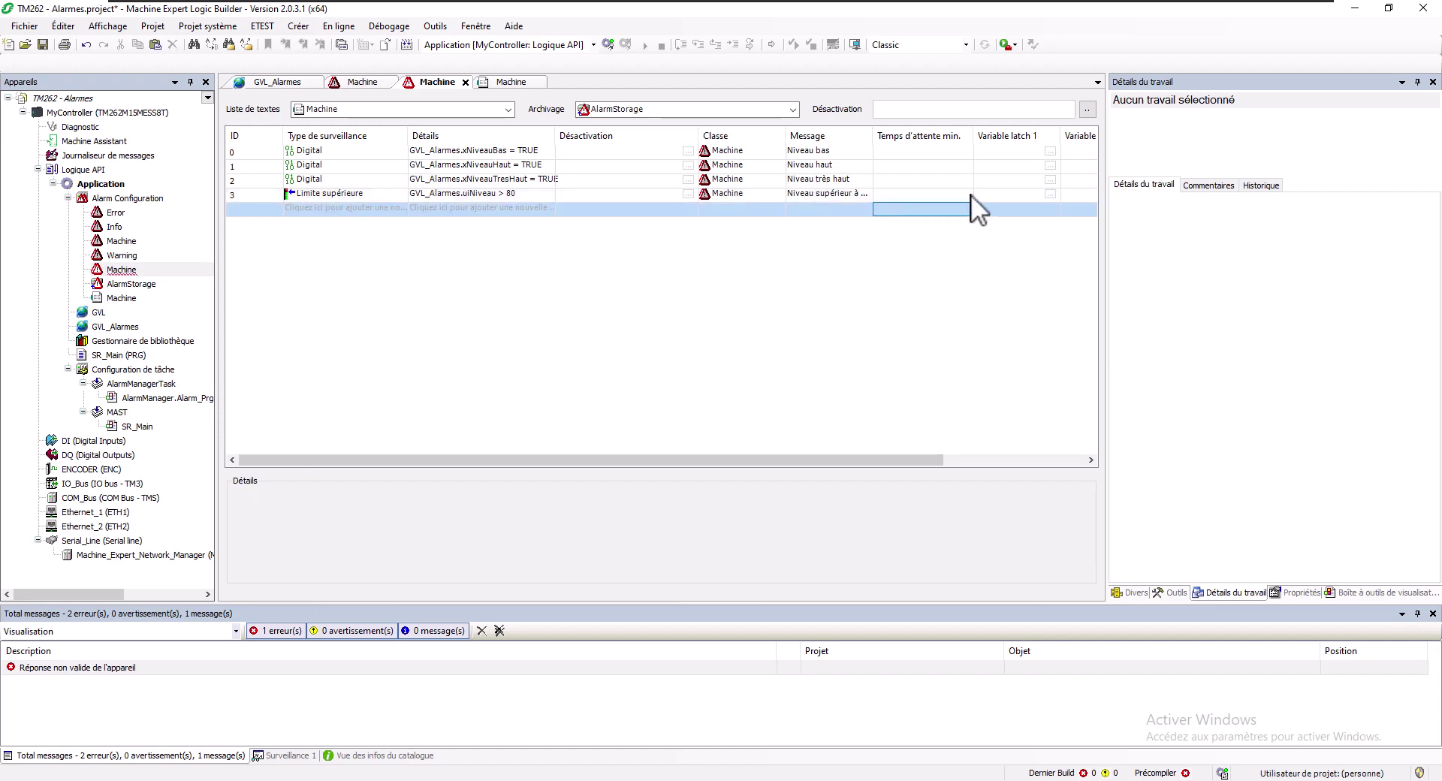
click(1020, 189)
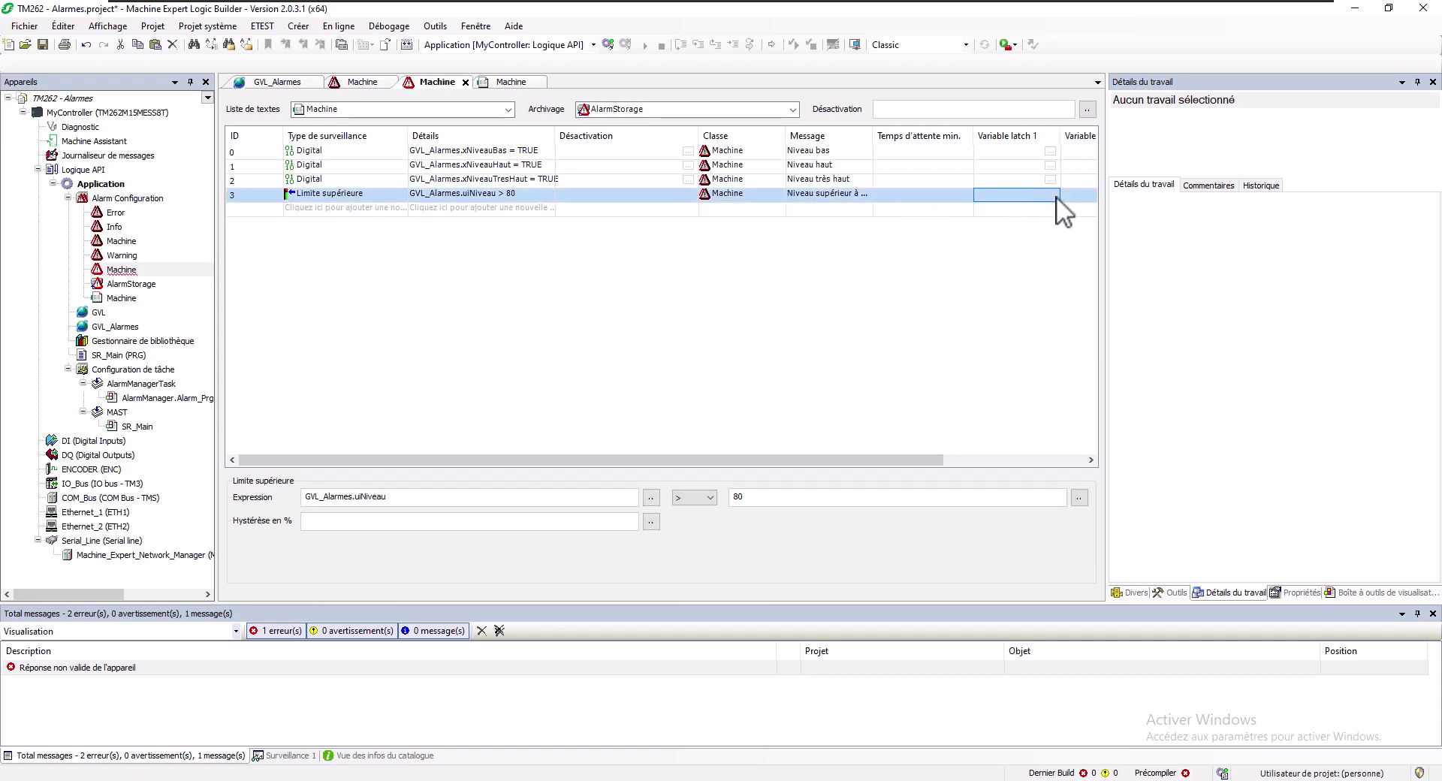
click(1056, 196)
click(1052, 194)
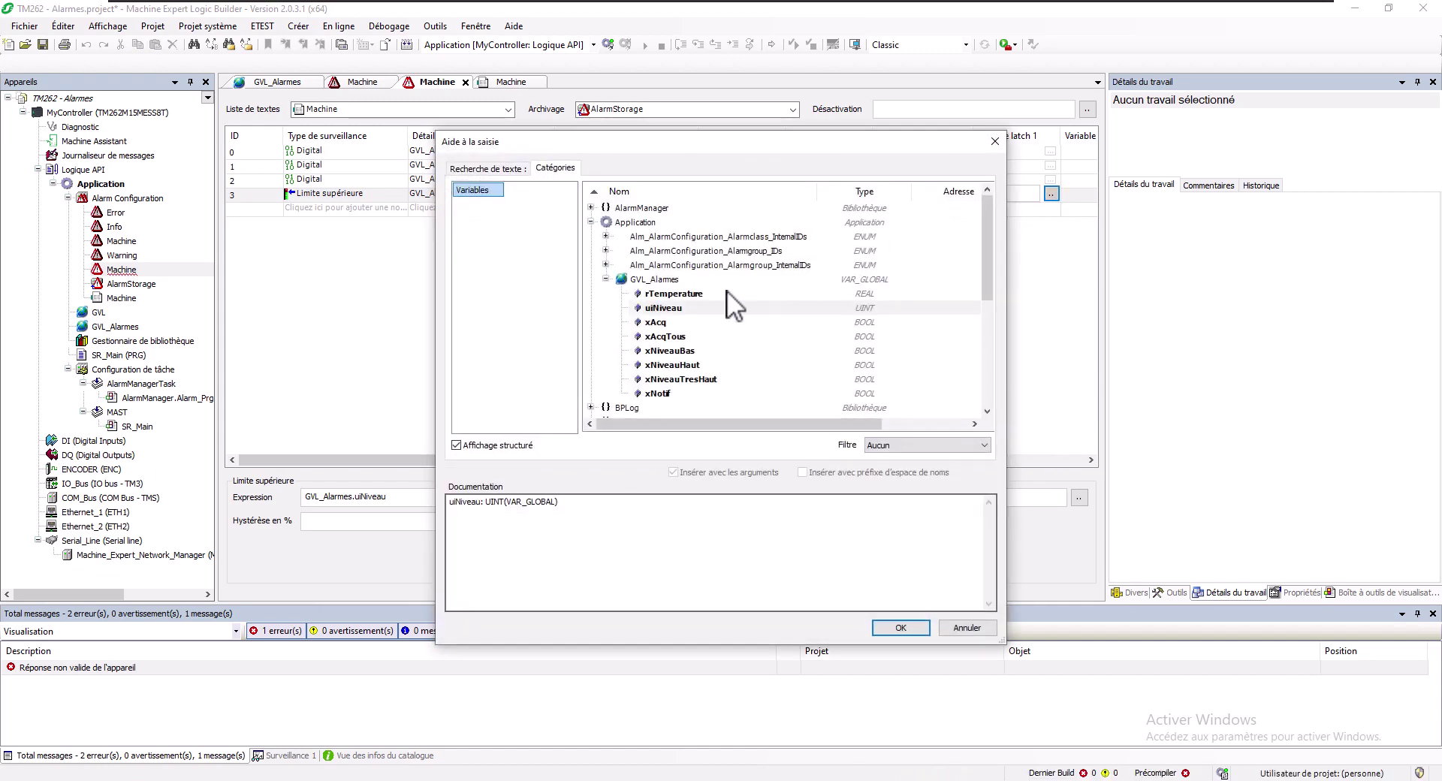
double_click(663, 308)
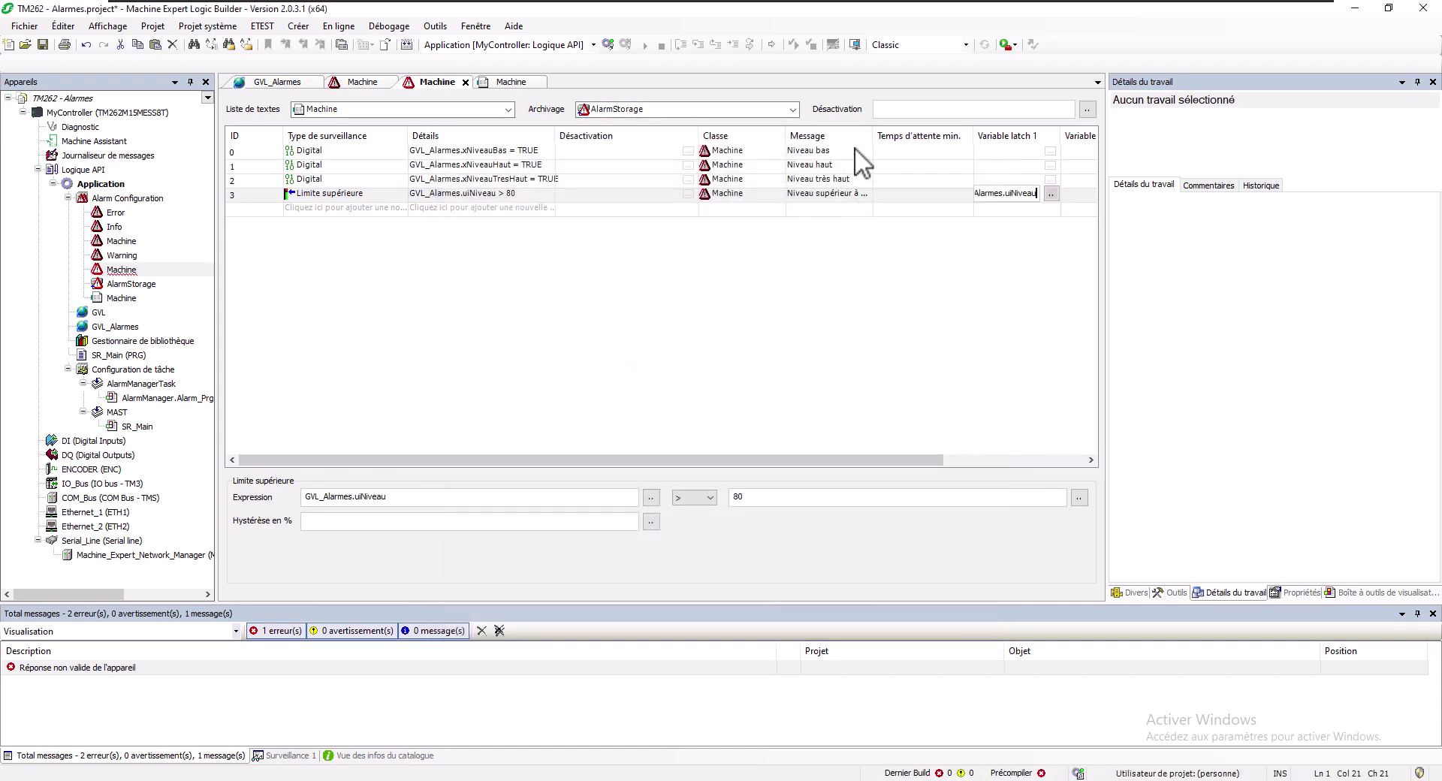
drag(873, 135, 957, 135)
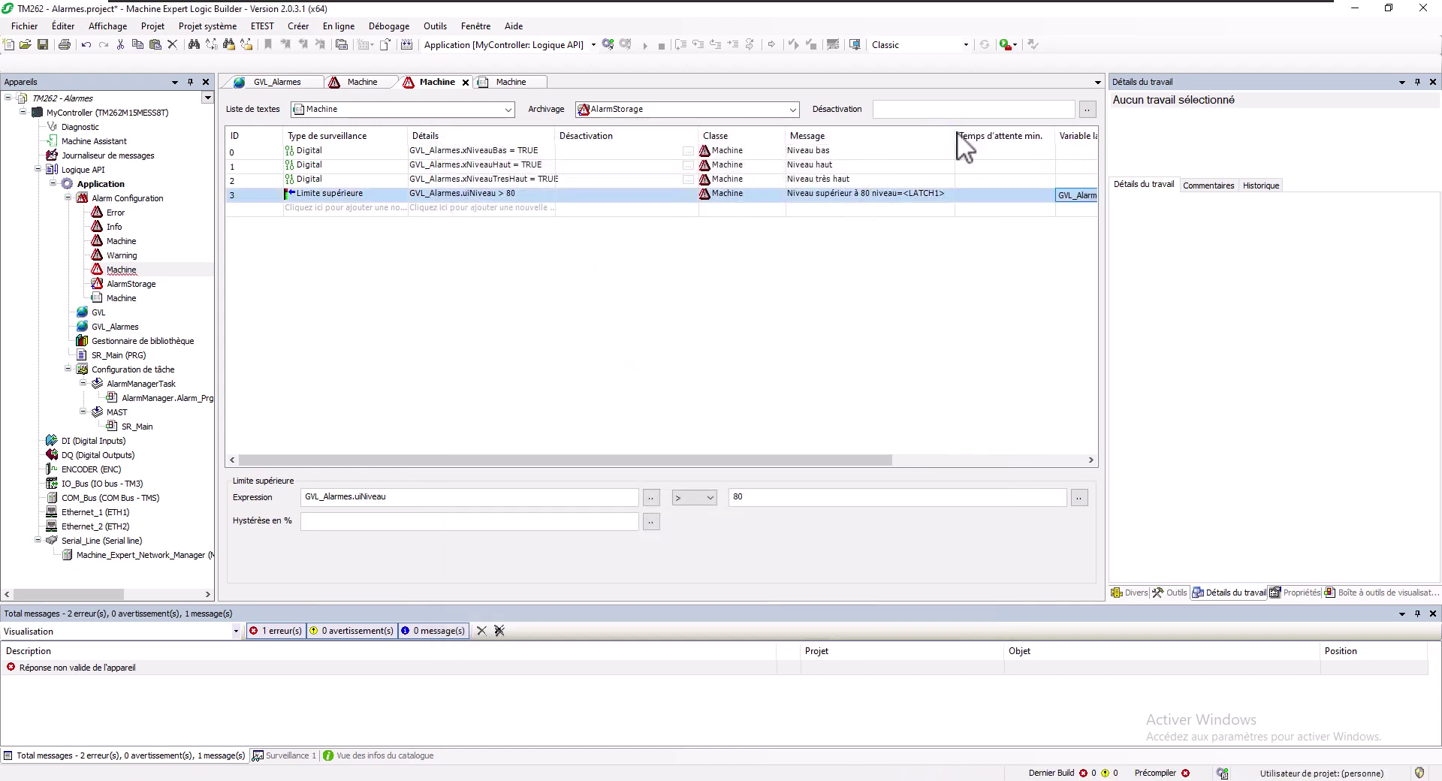
click(391, 207)
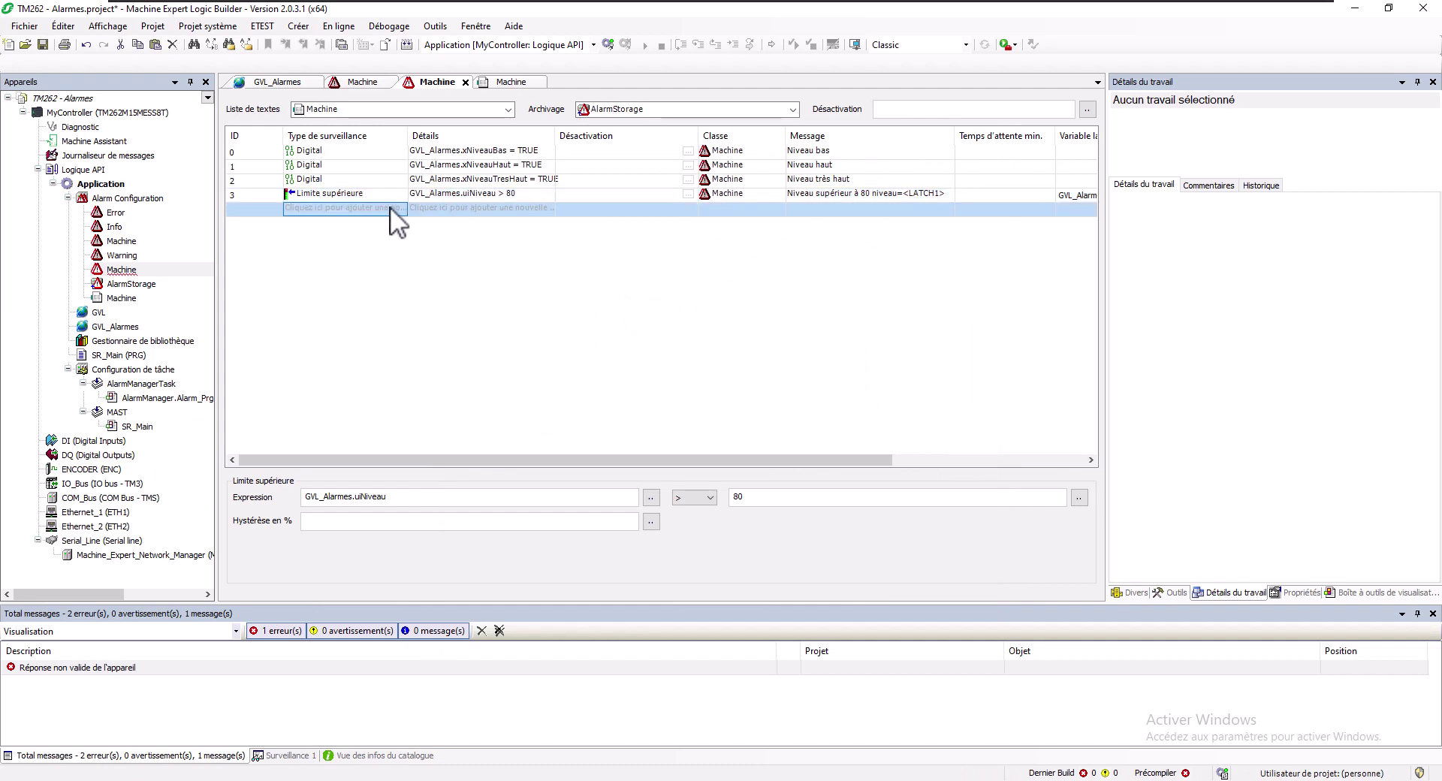
Add alarm 4 as a lower-limit alarm with expression uiNiveau < 20
click(399, 210)
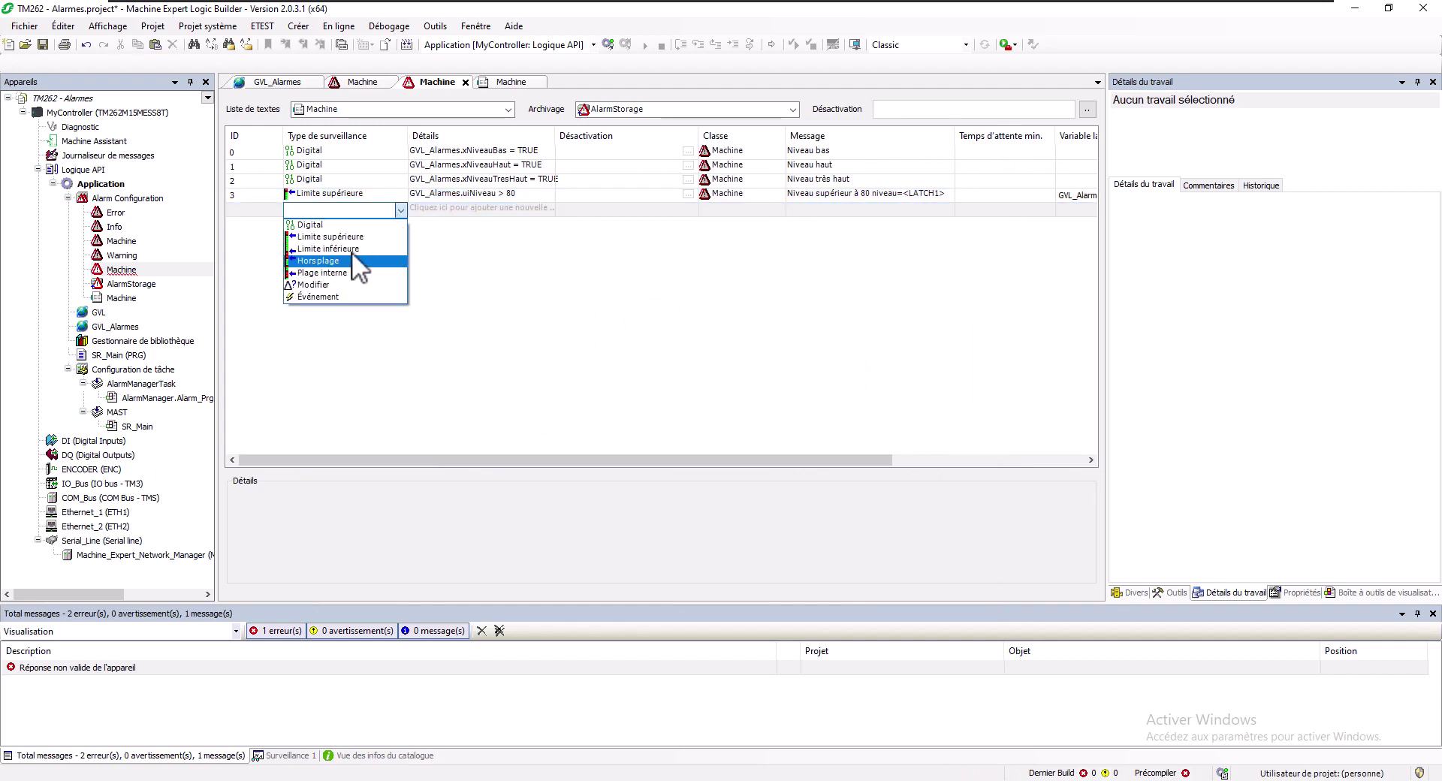
click(351, 251)
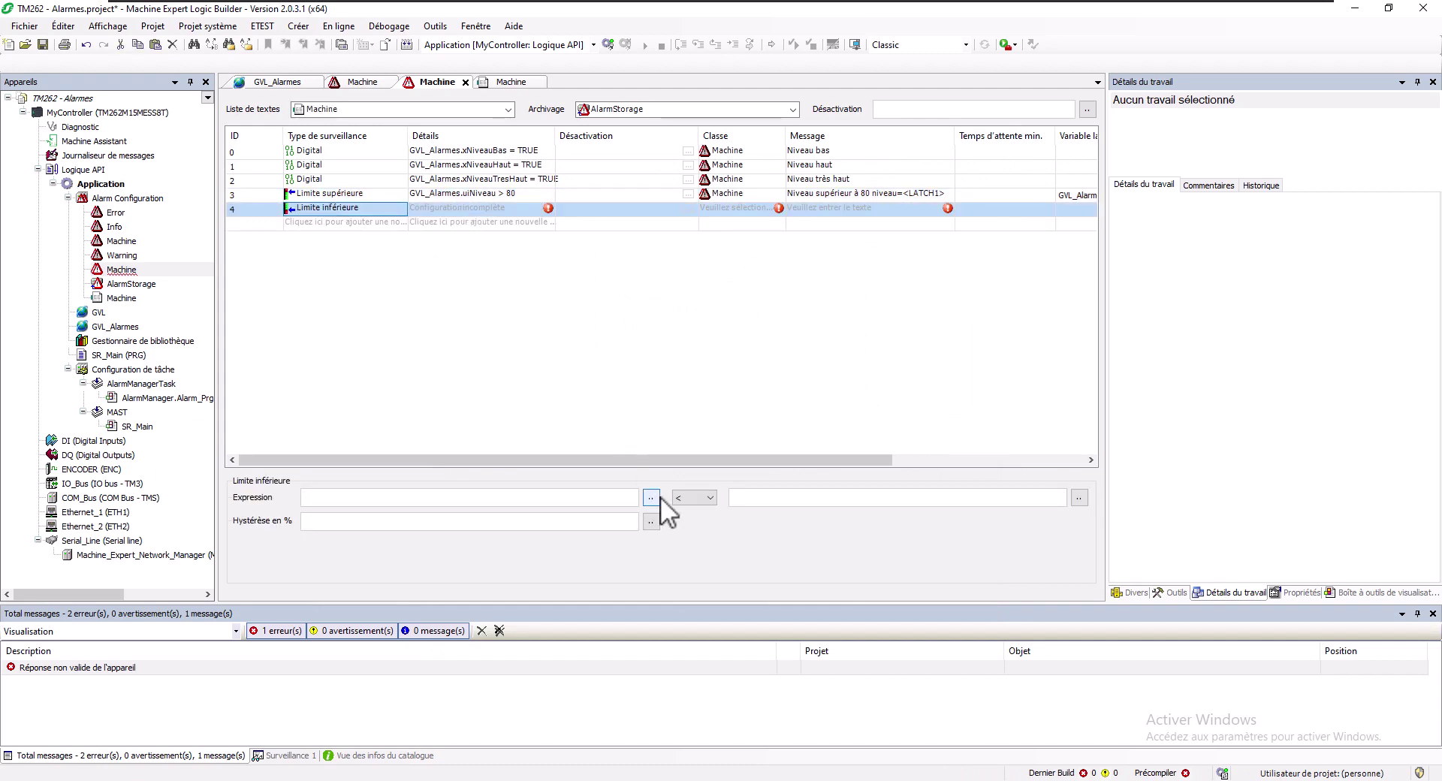
click(652, 498)
click(654, 308)
click(875, 627)
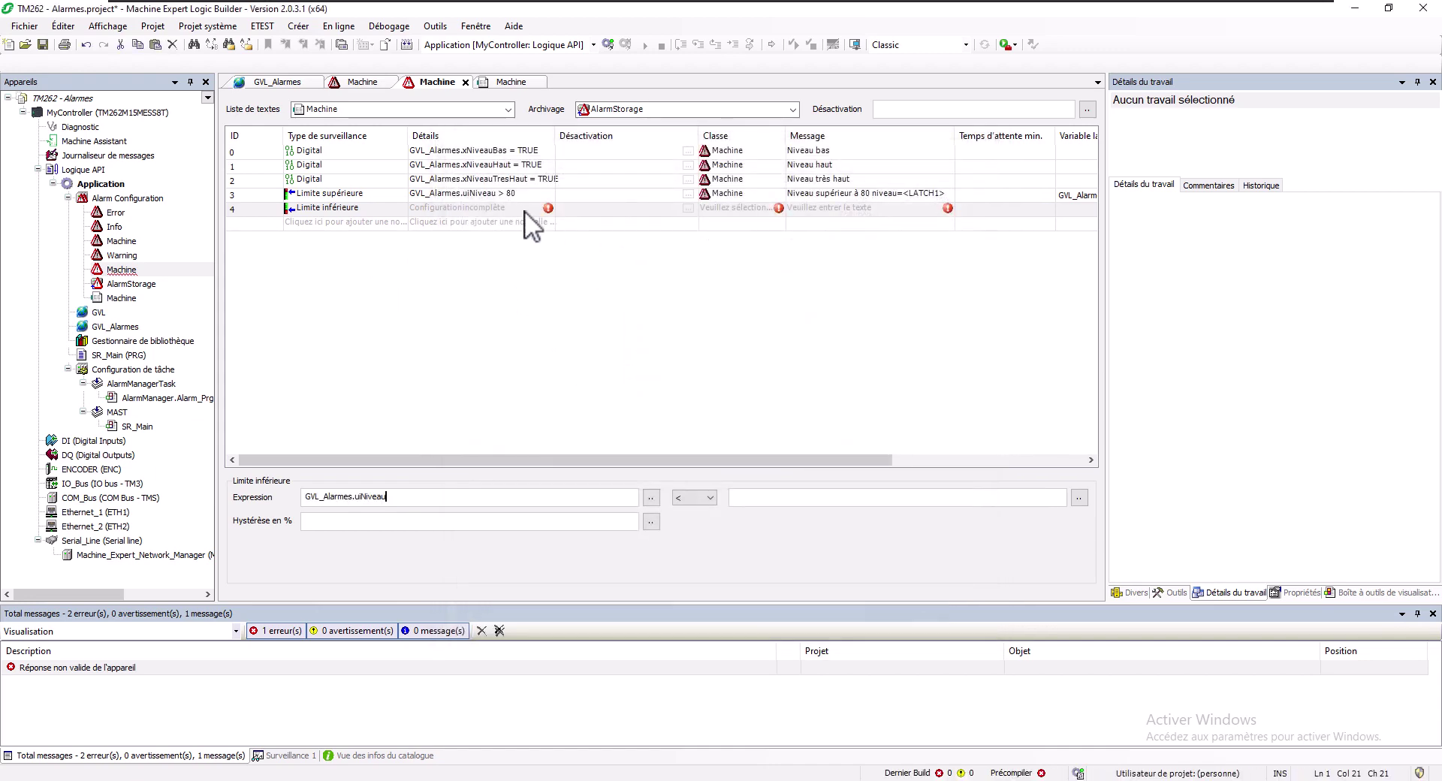
click(515, 207)
click(764, 493)
text(20)
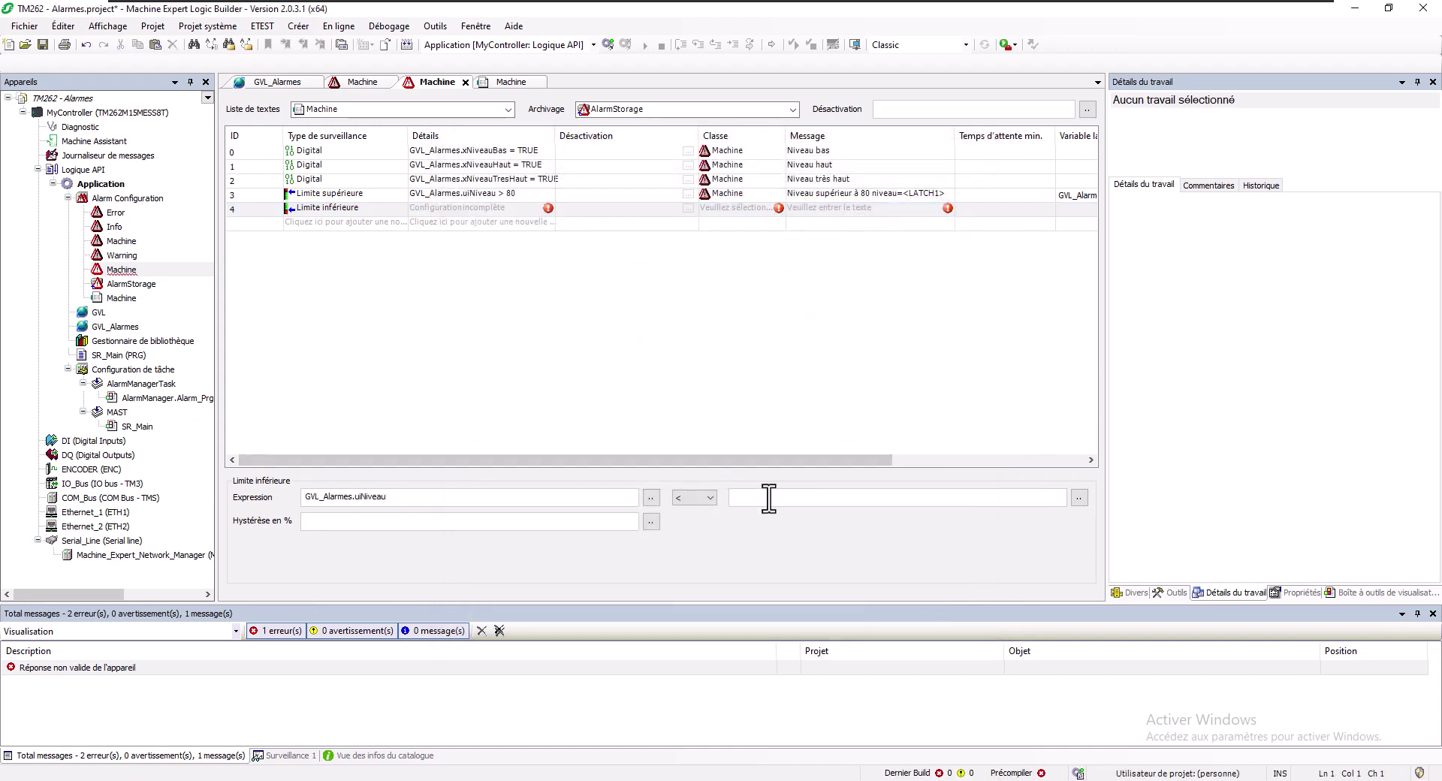
Set alarm 4's message to 'Niveau inférieur à 20 niveau=<LATCH1>'
click(823, 196)
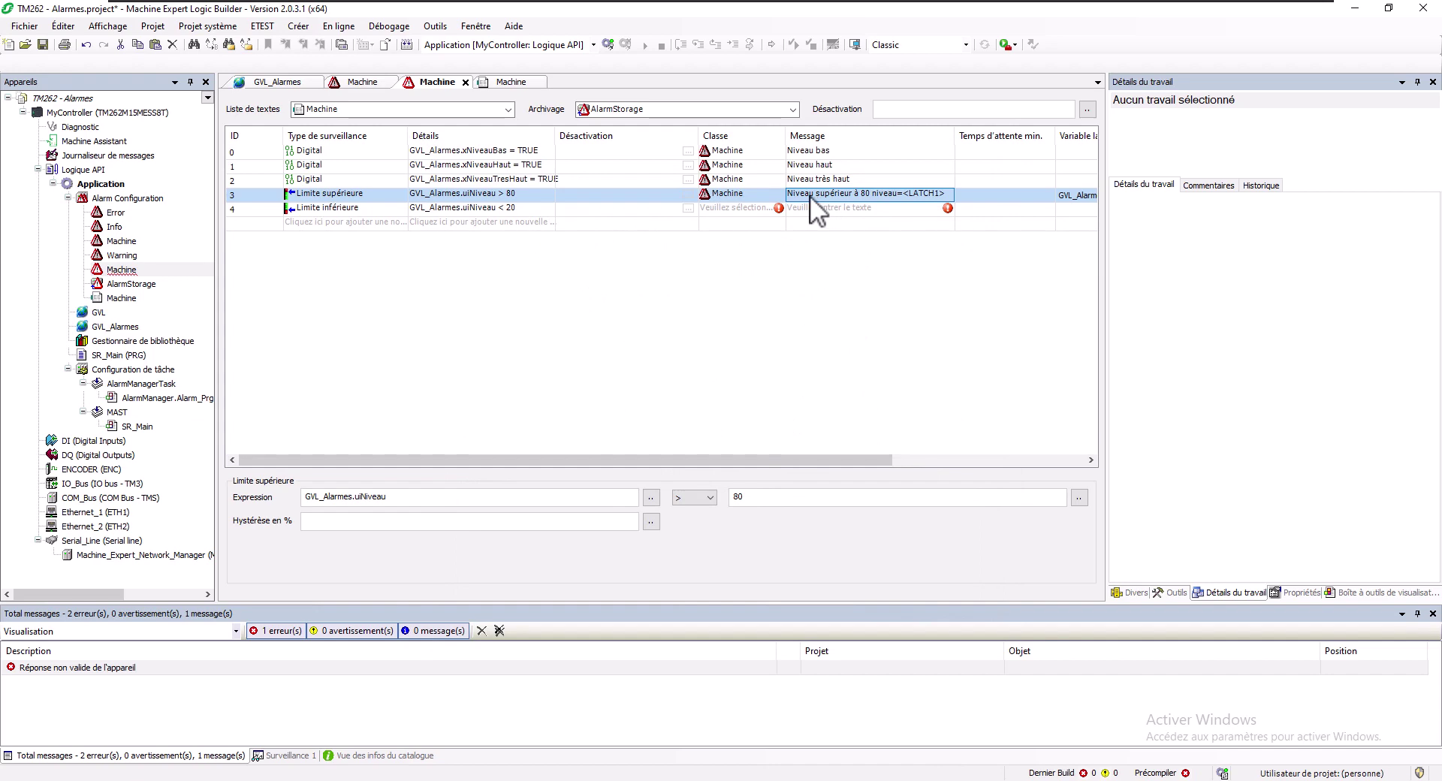
click(810, 195)
key(ctrl+c)
click(769, 227)
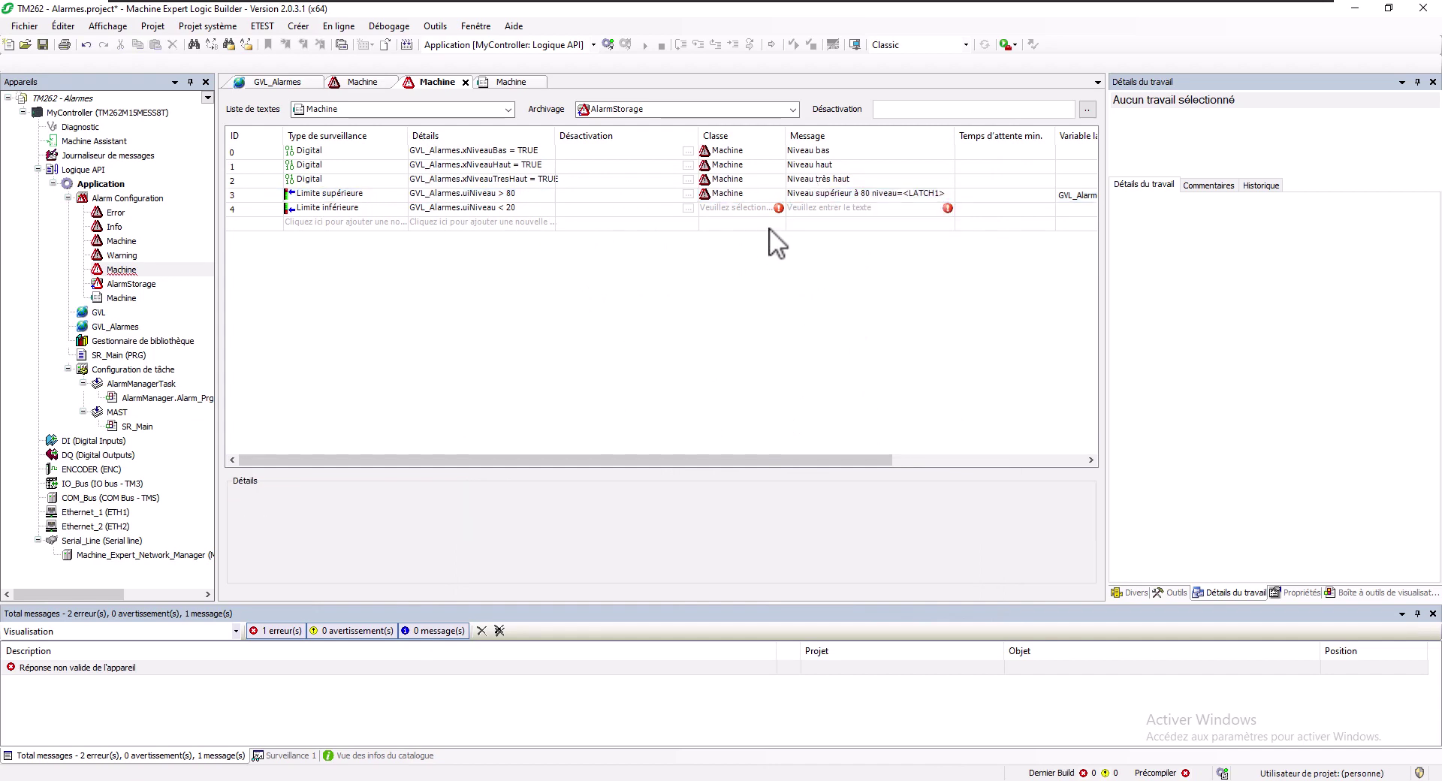
click(814, 206)
click(819, 209)
key(ctrl+v)
double_click(823, 211)
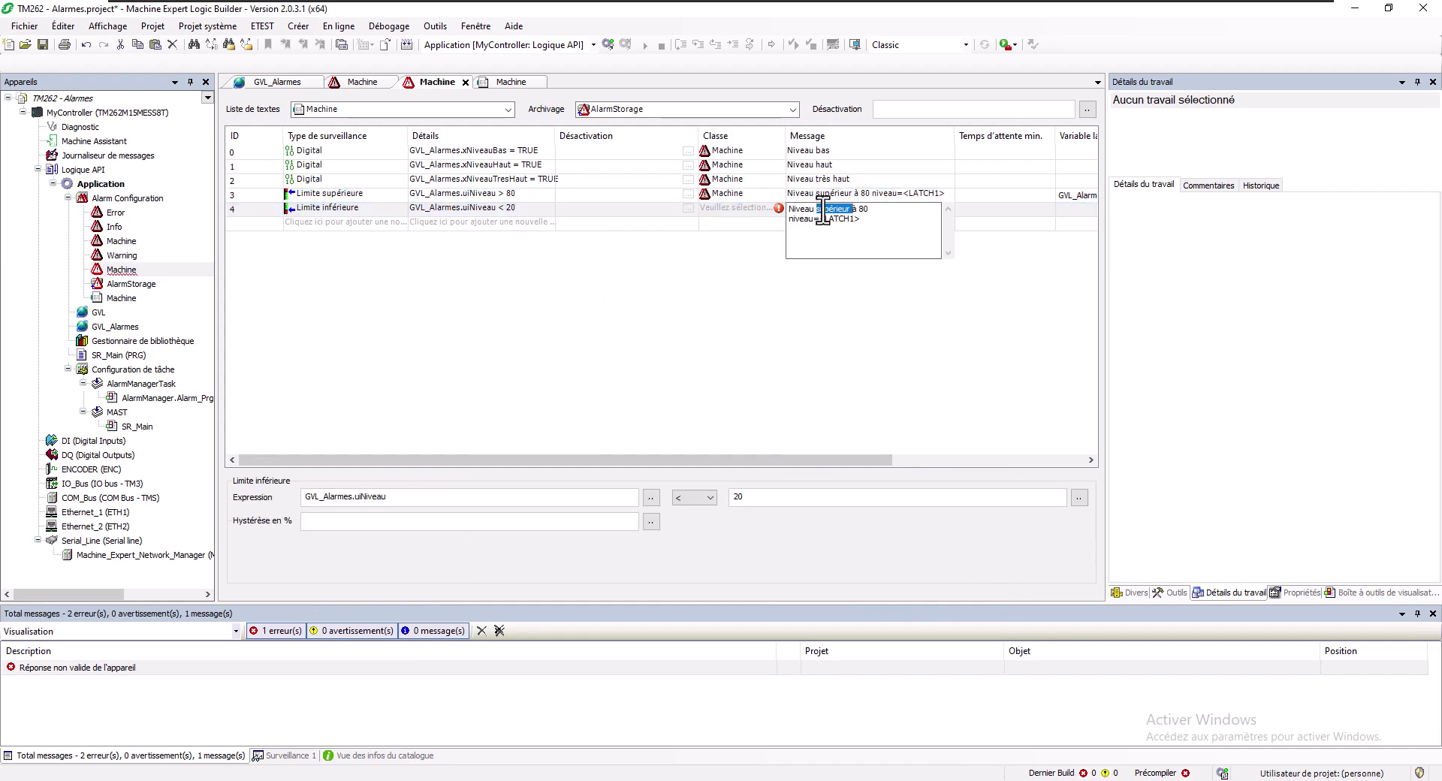
text(infé)
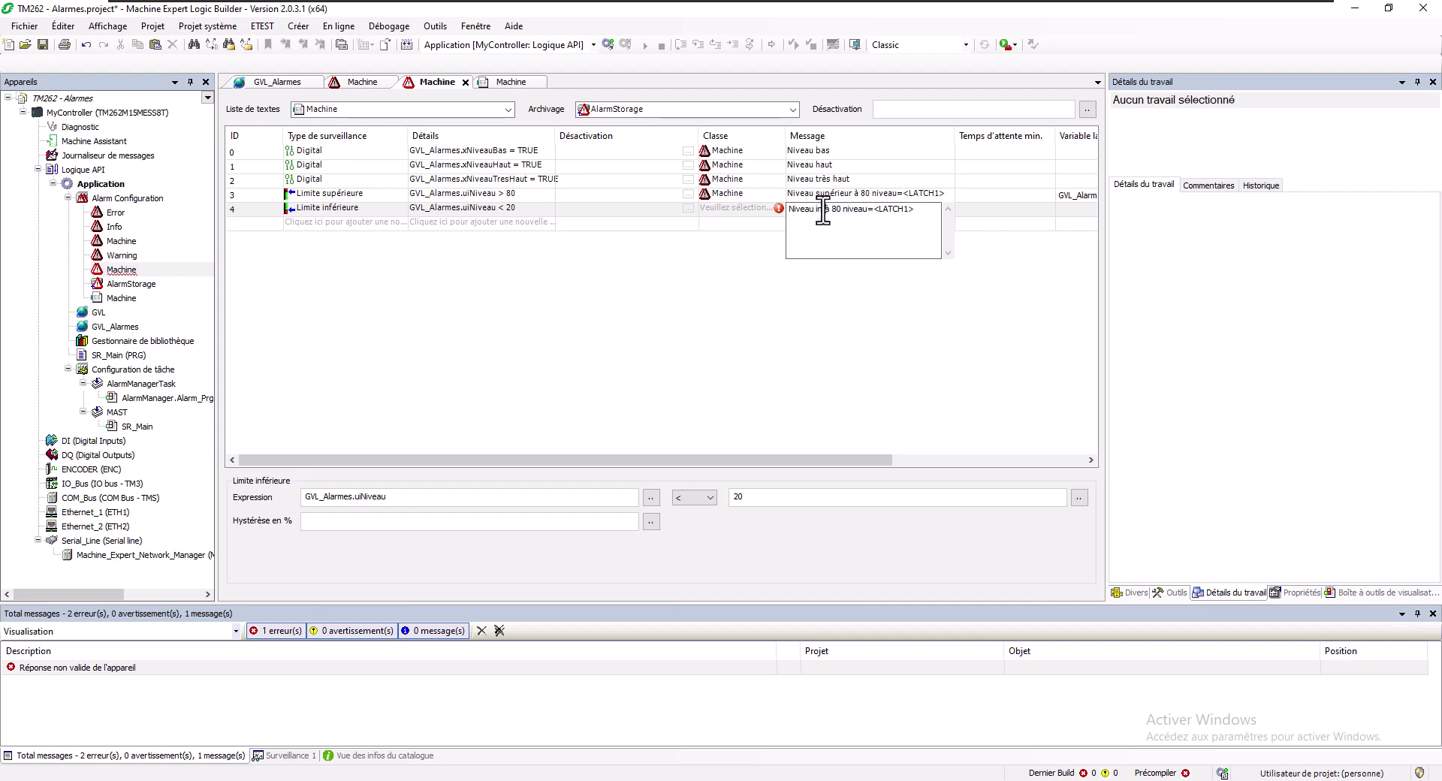
text(rieur)
key(Delete)
key(Delete)
text(2)
text(2)
key(Return)
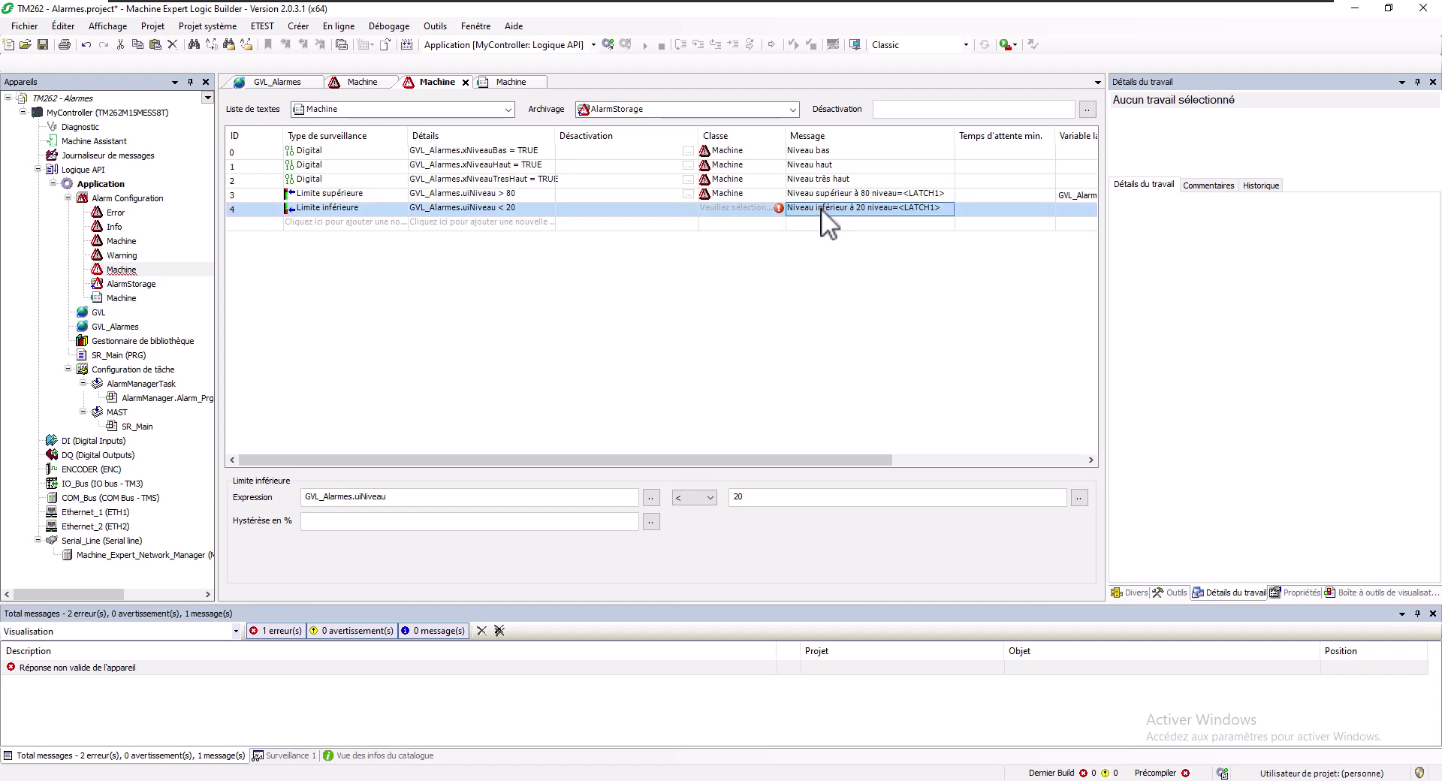
Set alarm 4's latch variable to GVL_Alarmes.uiNiveau and its class to Machine
click(1079, 209)
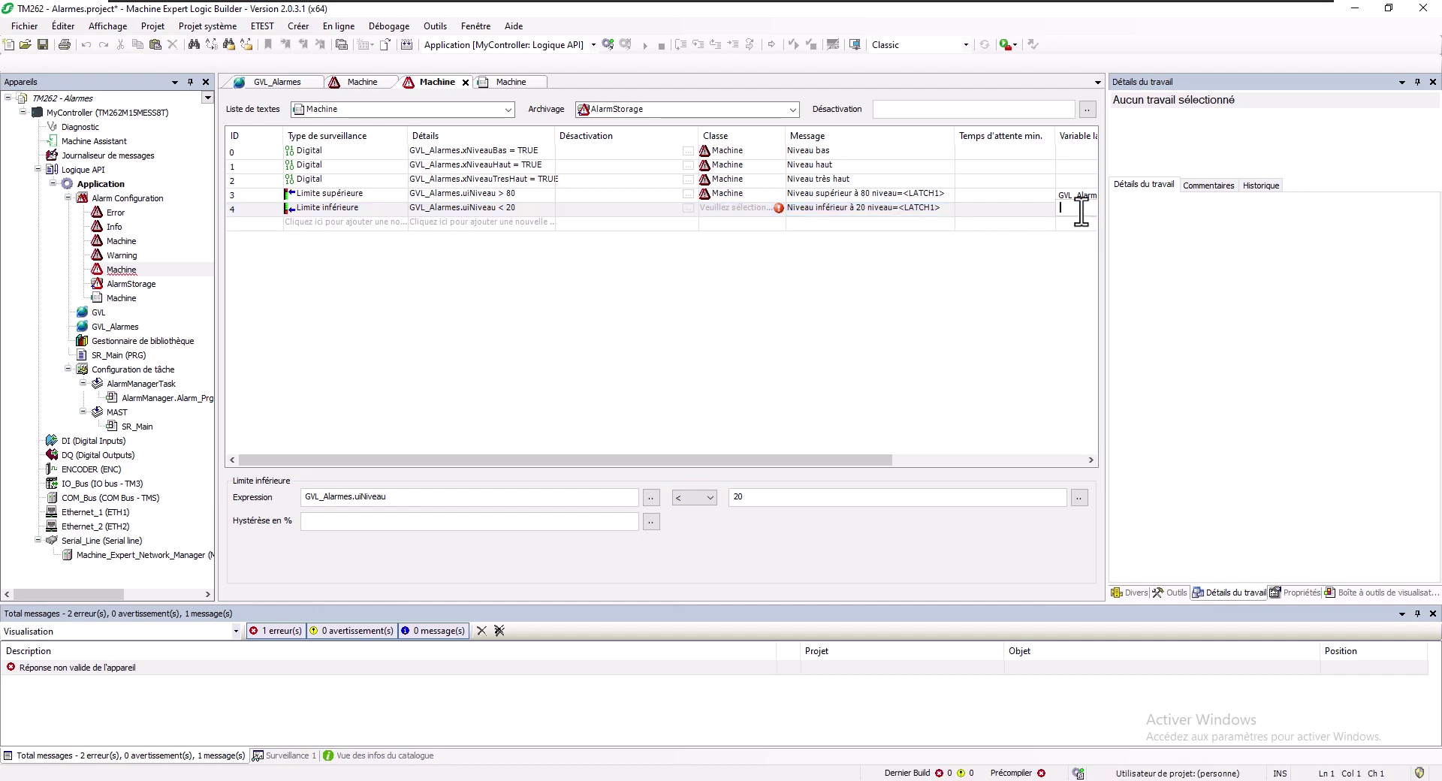
text(GVL)
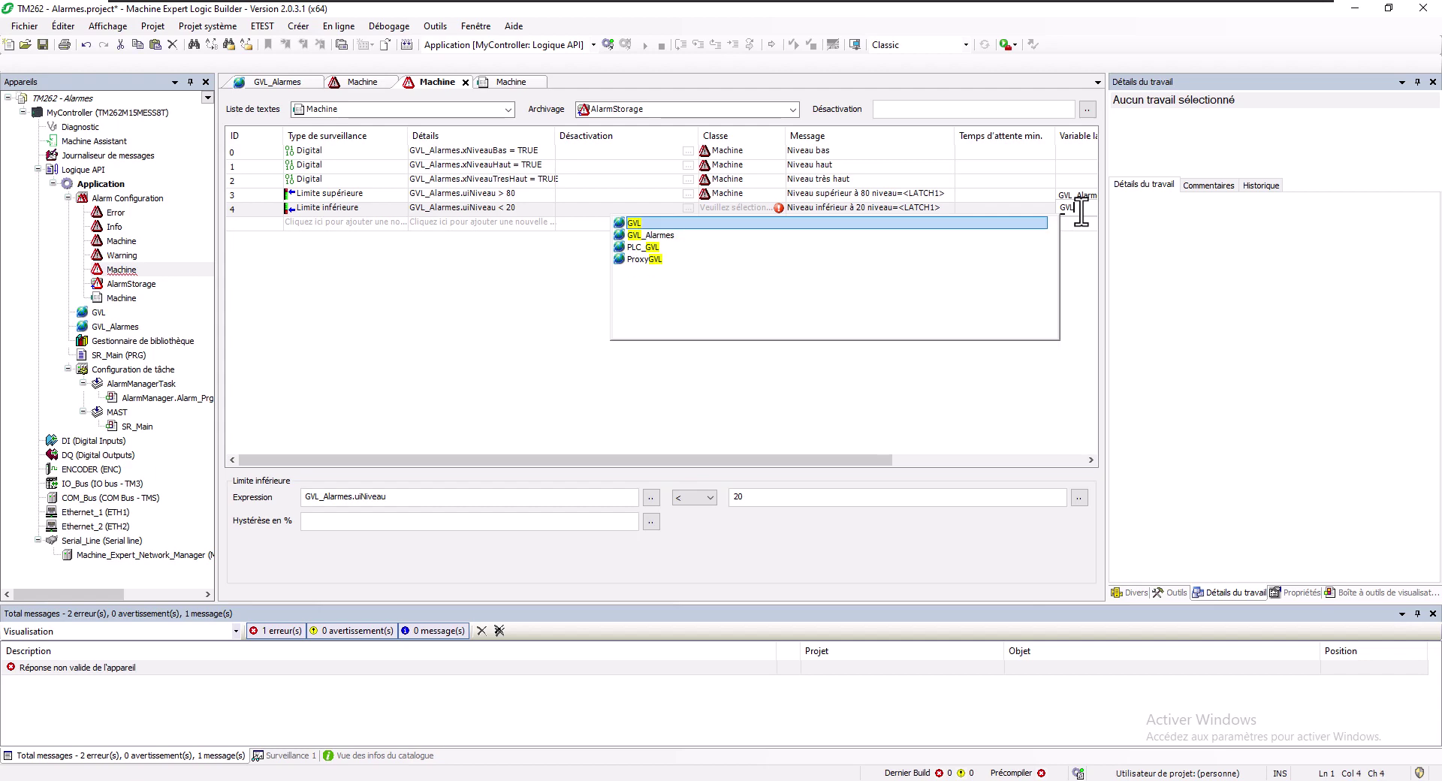
text(_Alarmes.ui)
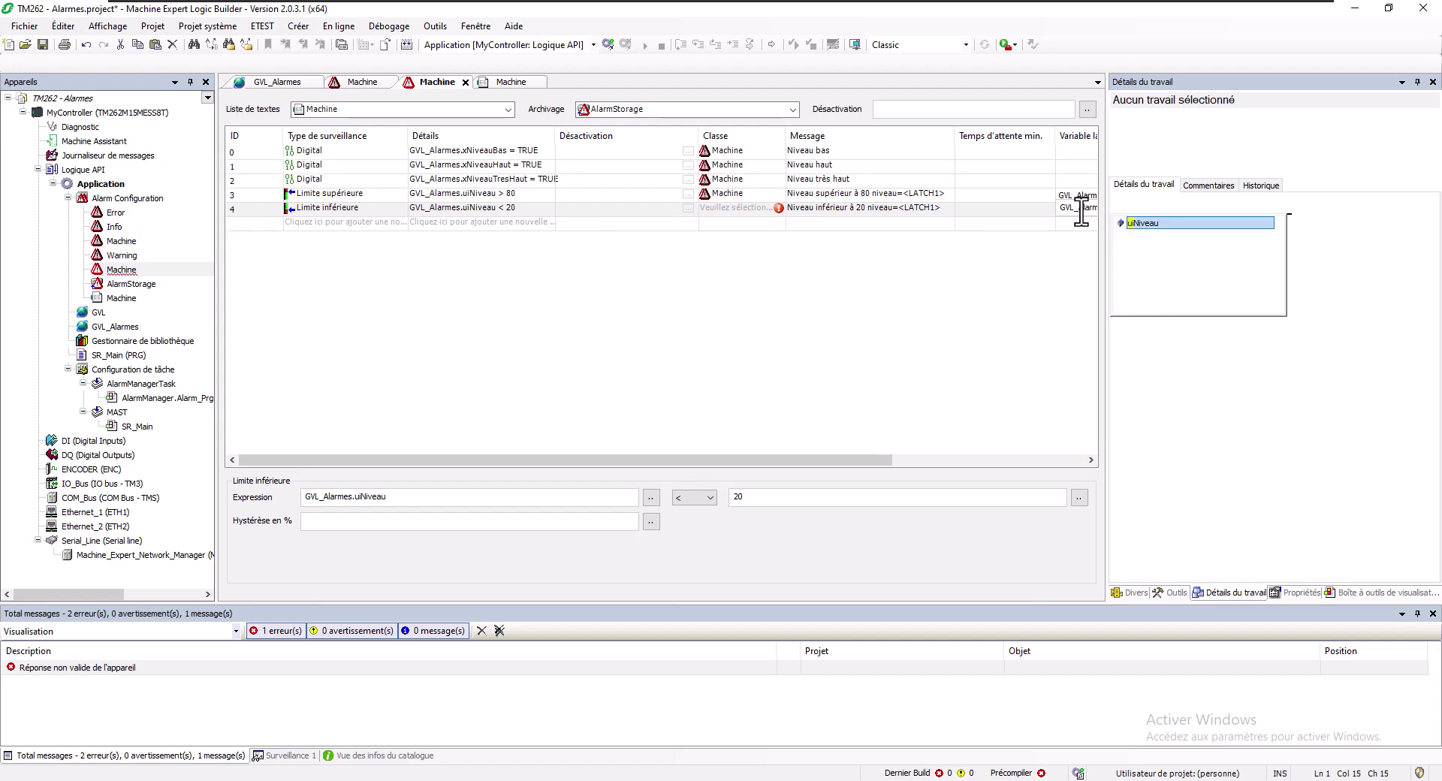
key(Return)
click(757, 205)
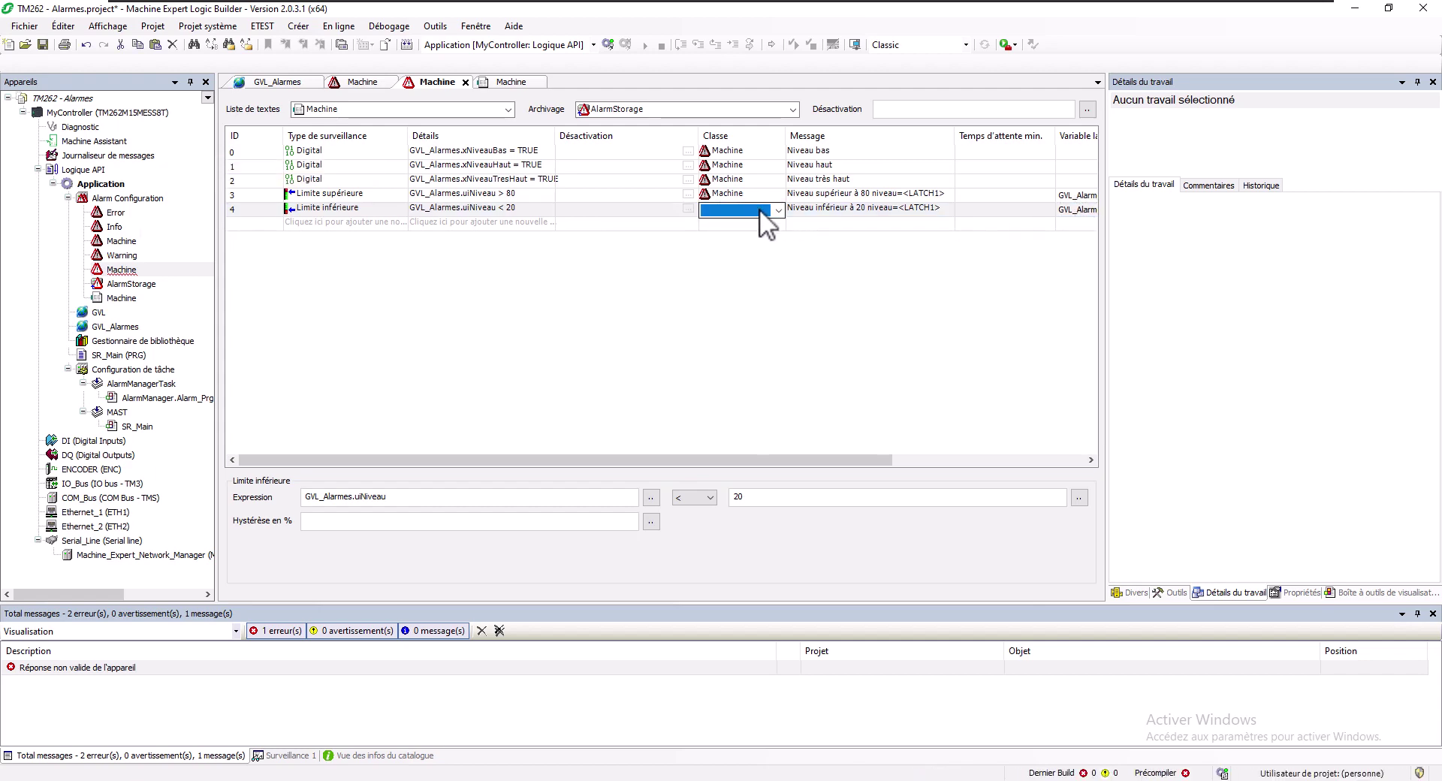
click(759, 208)
click(742, 251)
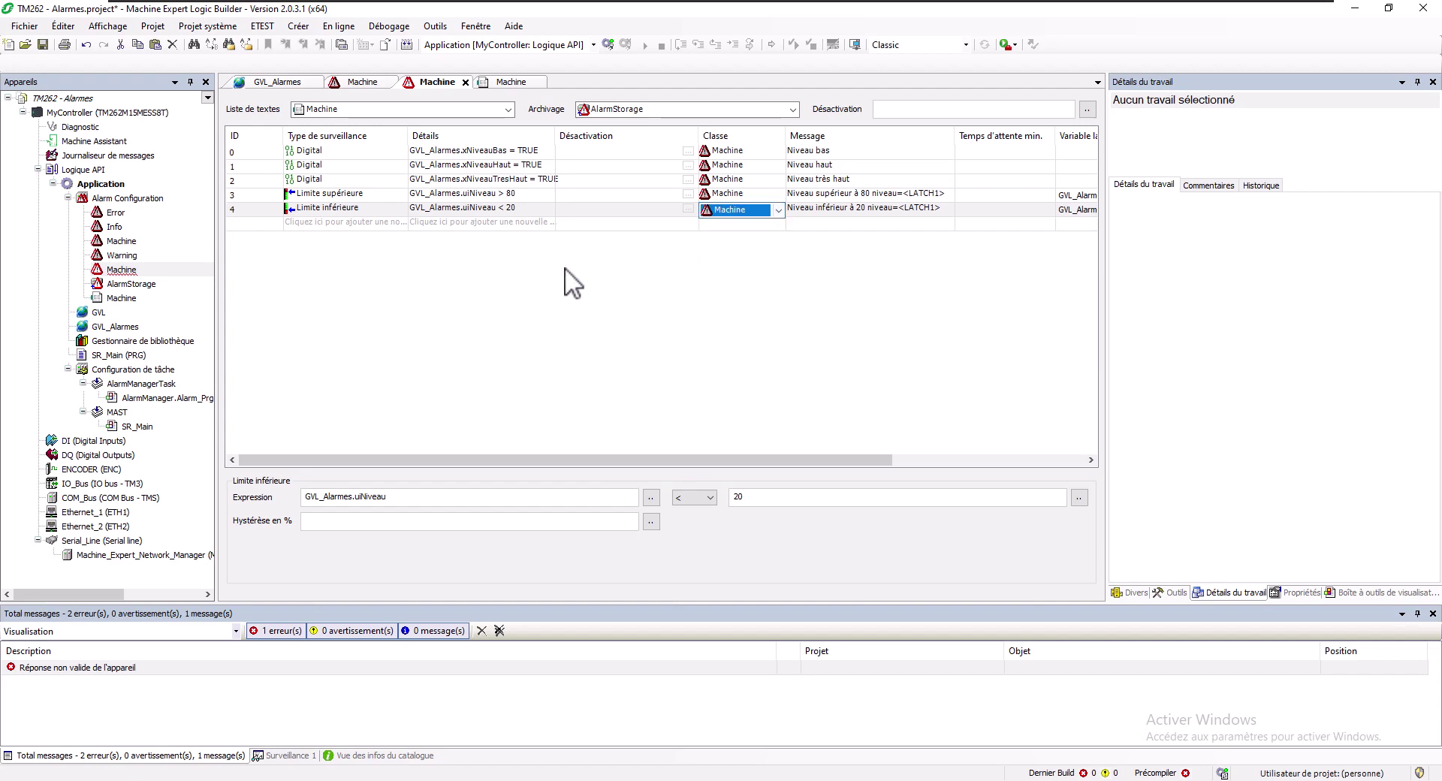
click(396, 282)
click(332, 225)
click(362, 224)
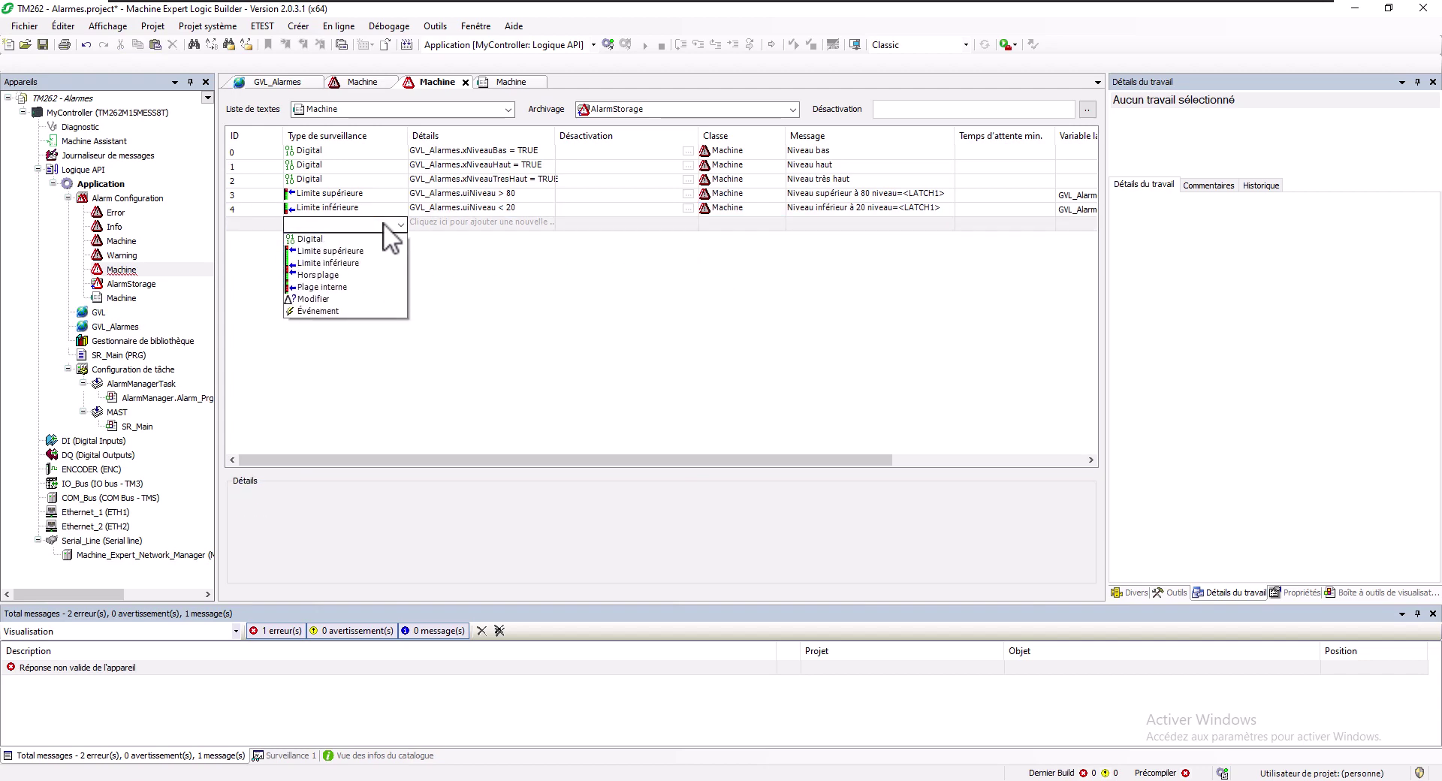
Add alarm 5 as an out-of-range (Hors plage) alarm on GVL_Alarmes.rTemperature
click(373, 274)
click(419, 223)
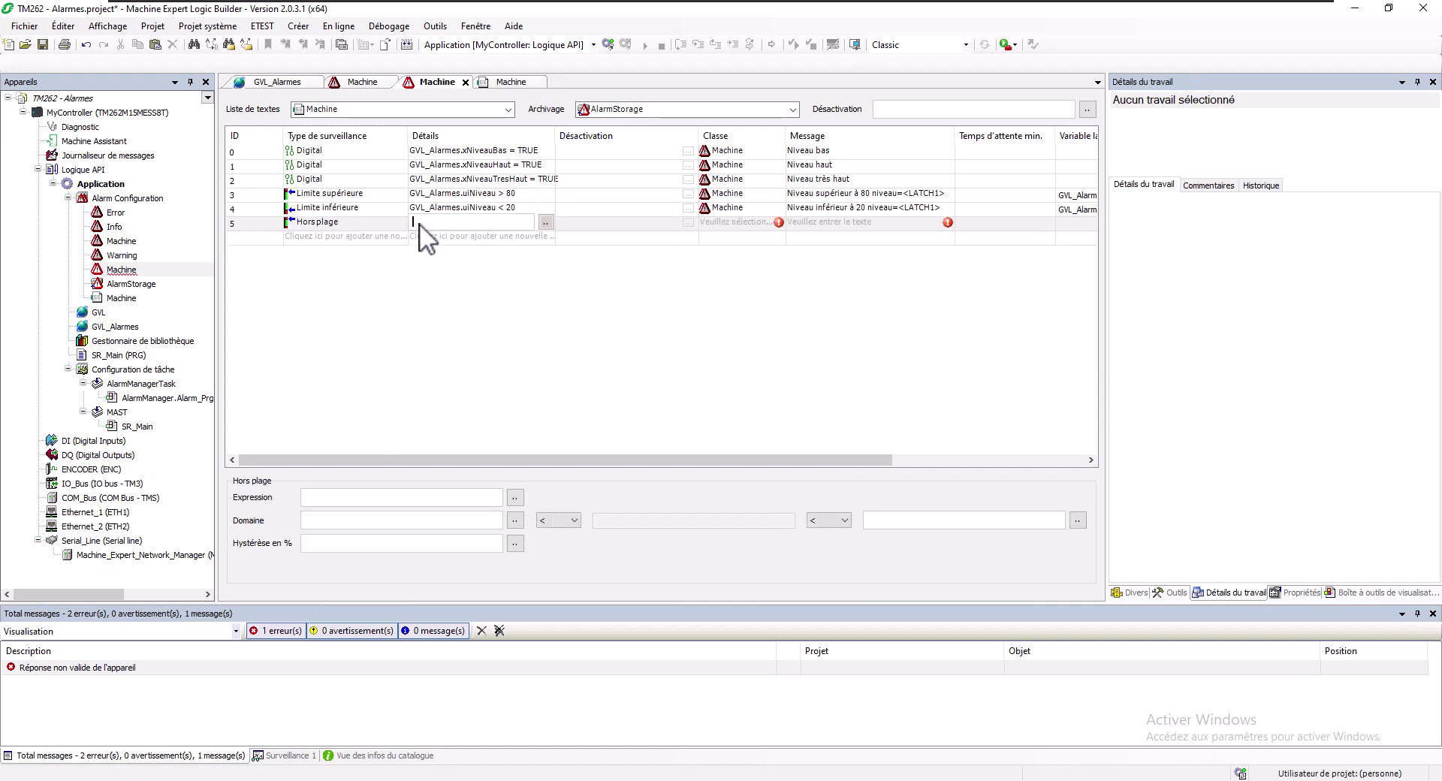
click(543, 224)
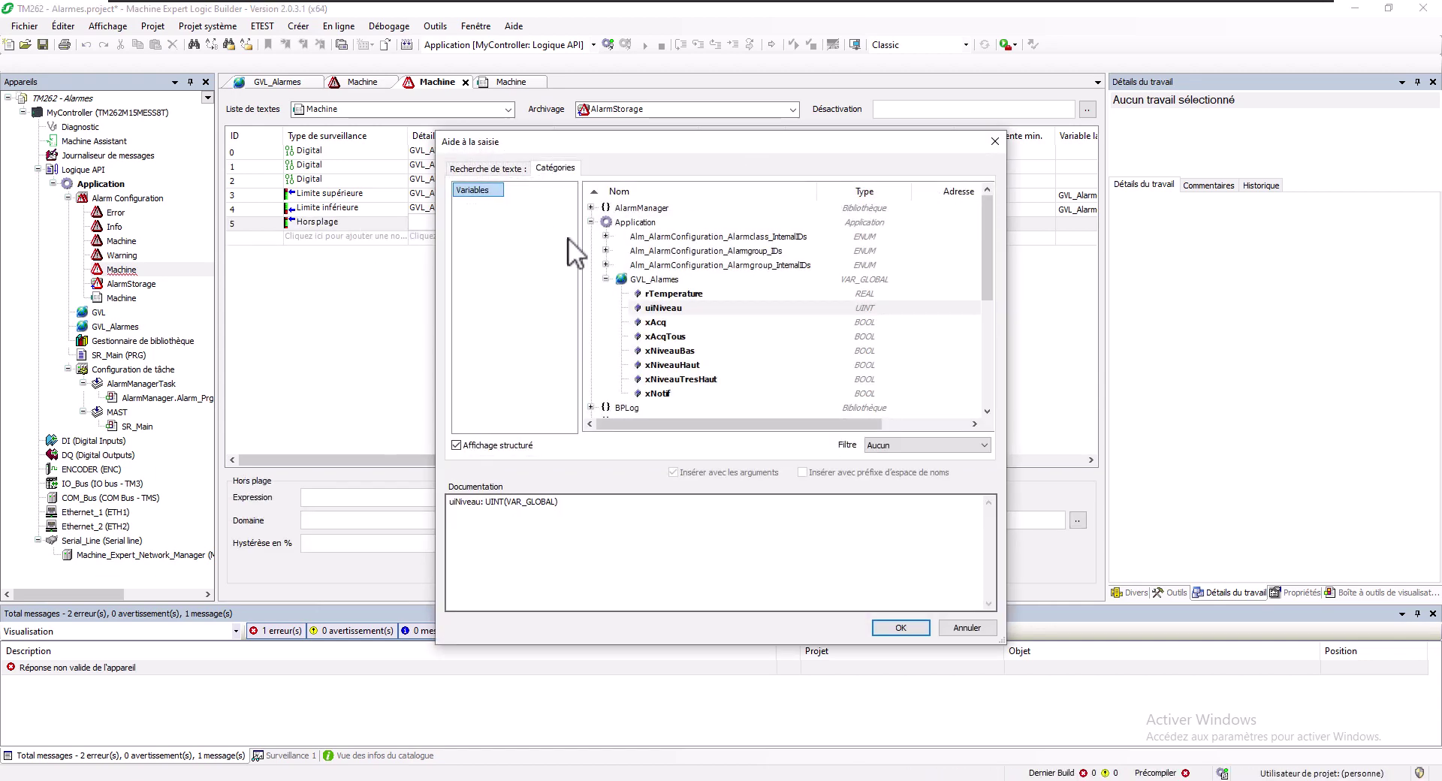
double_click(669, 293)
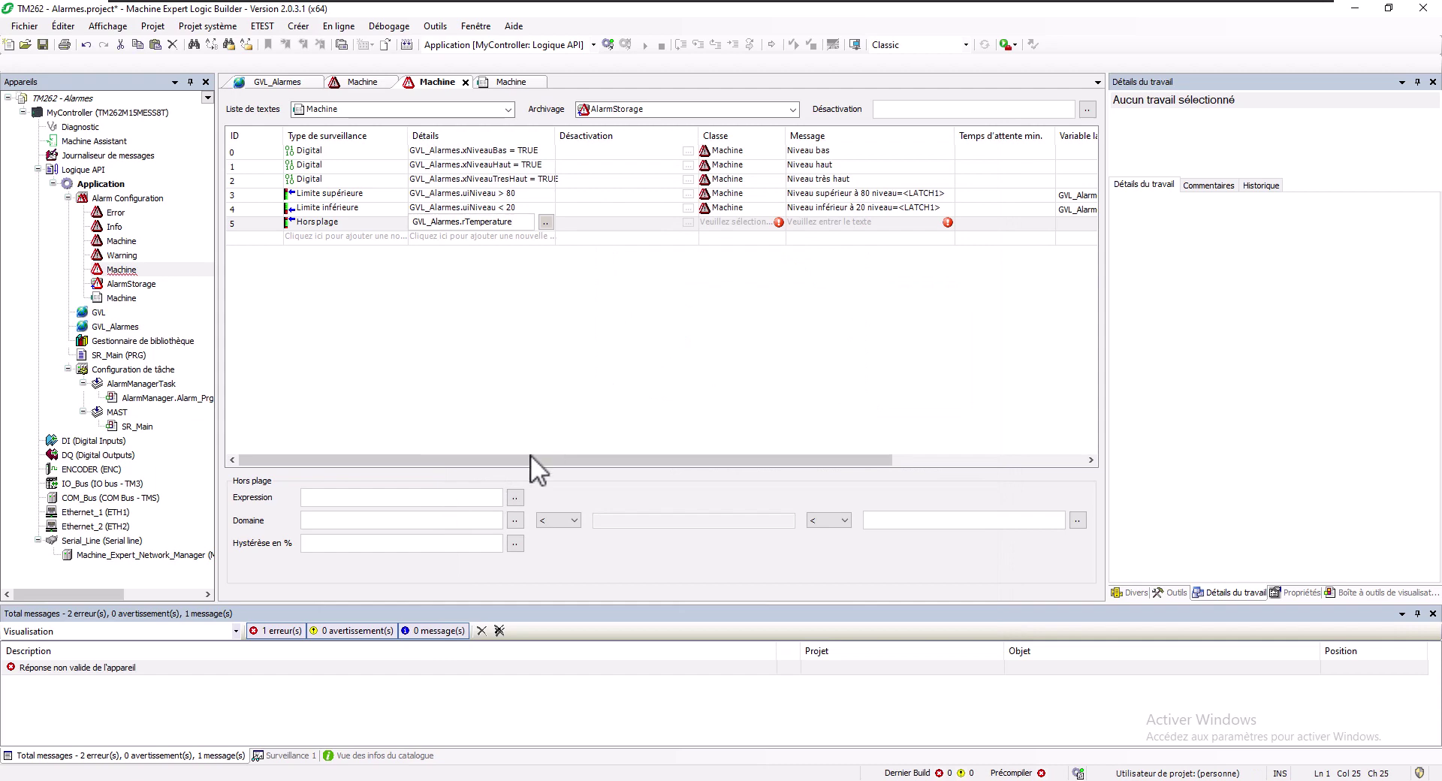
click(481, 516)
click(318, 220)
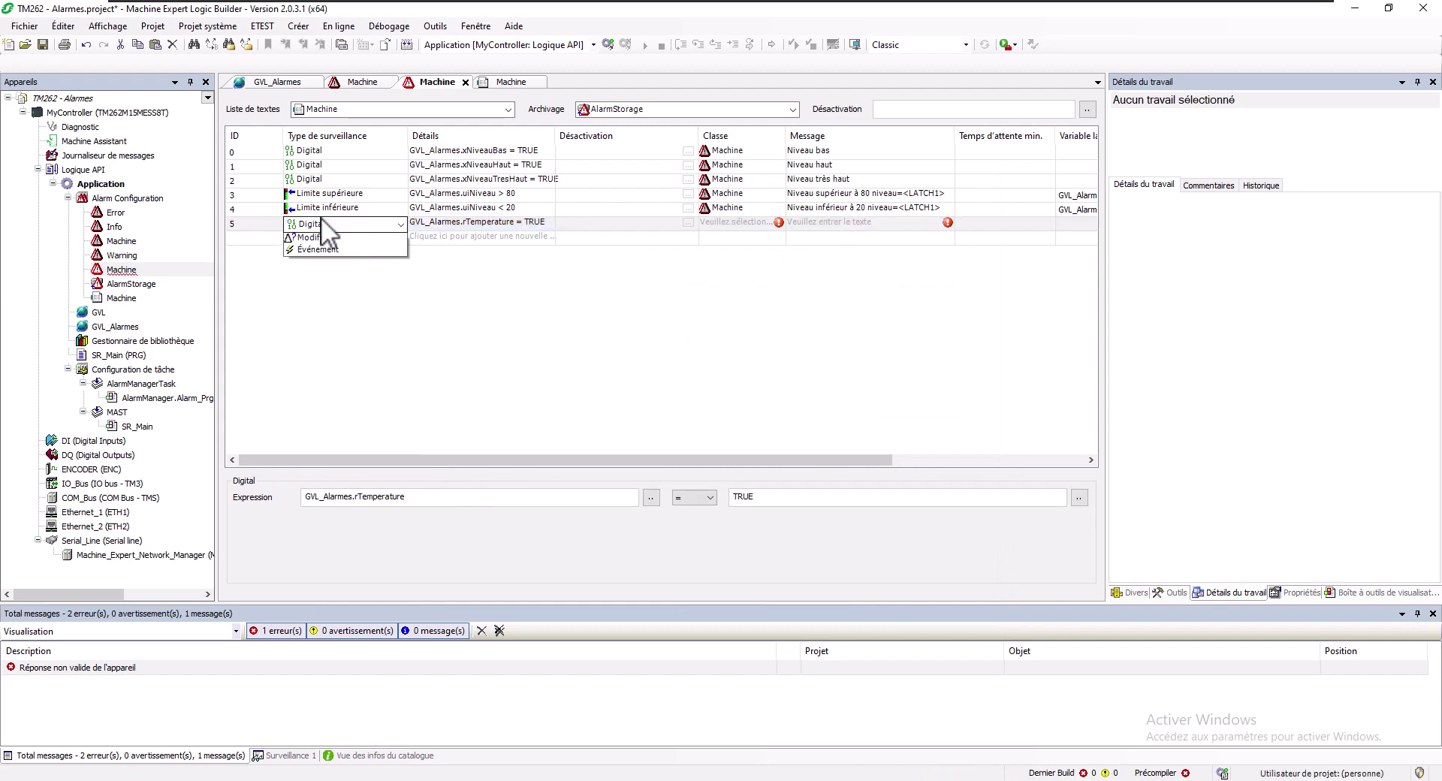
click(322, 220)
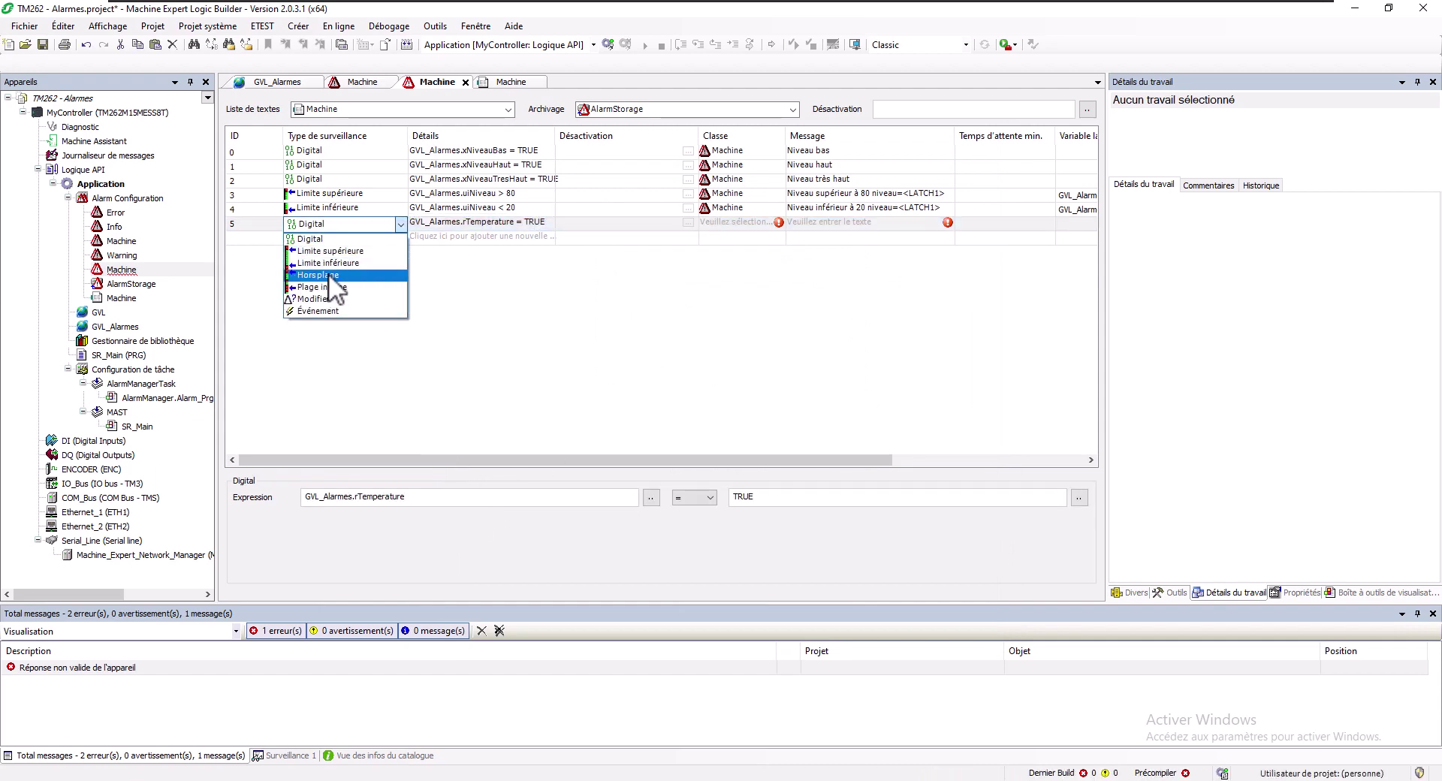
click(319, 275)
click(453, 503)
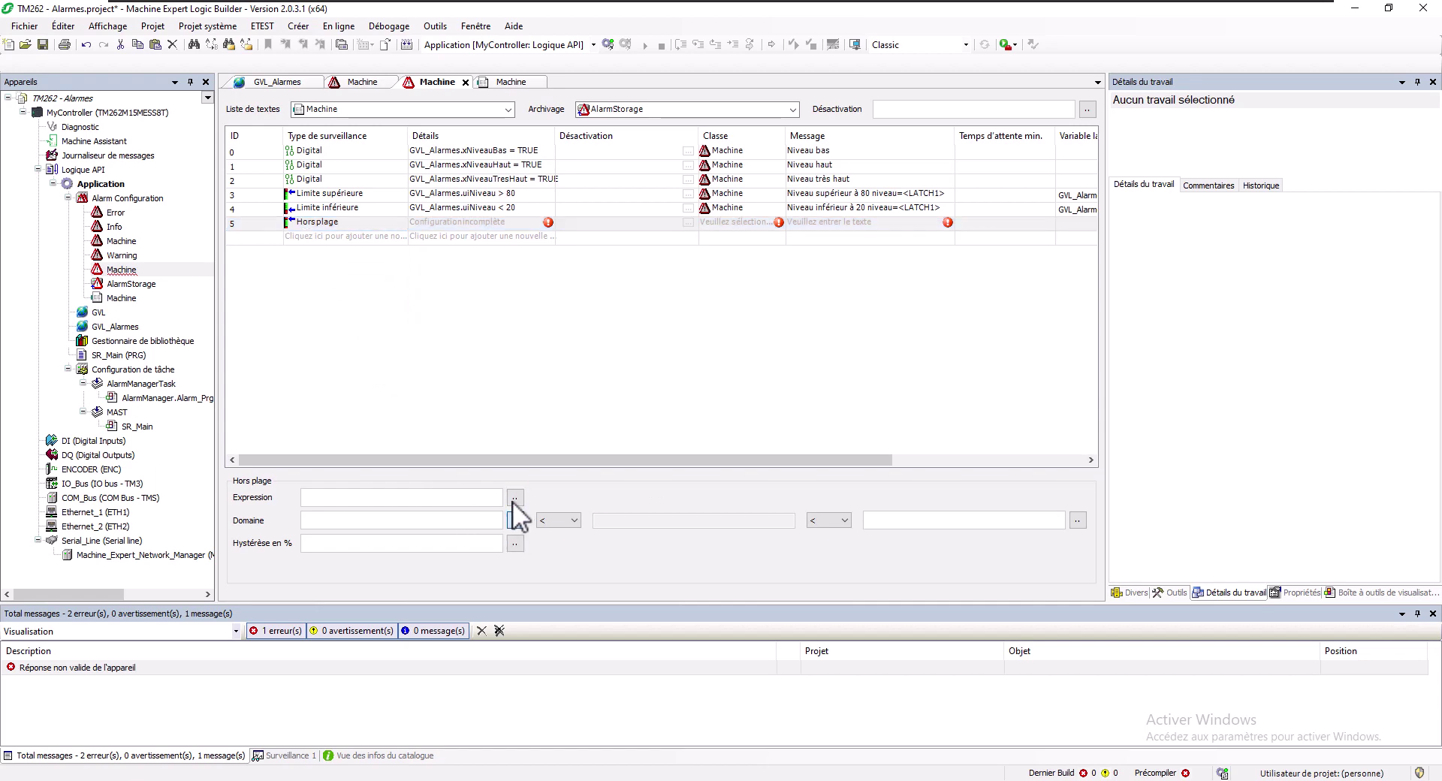
click(516, 520)
click(516, 499)
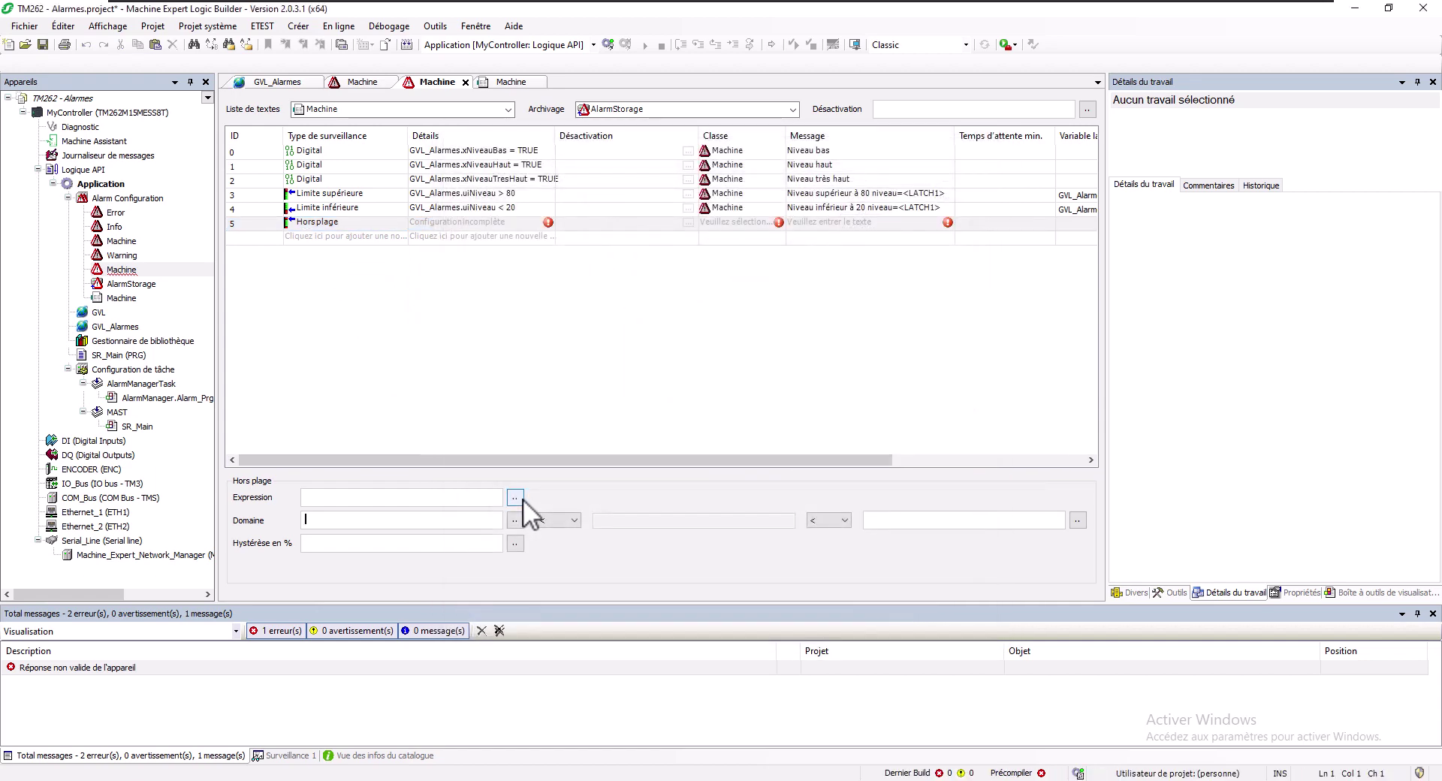
double_click(665, 293)
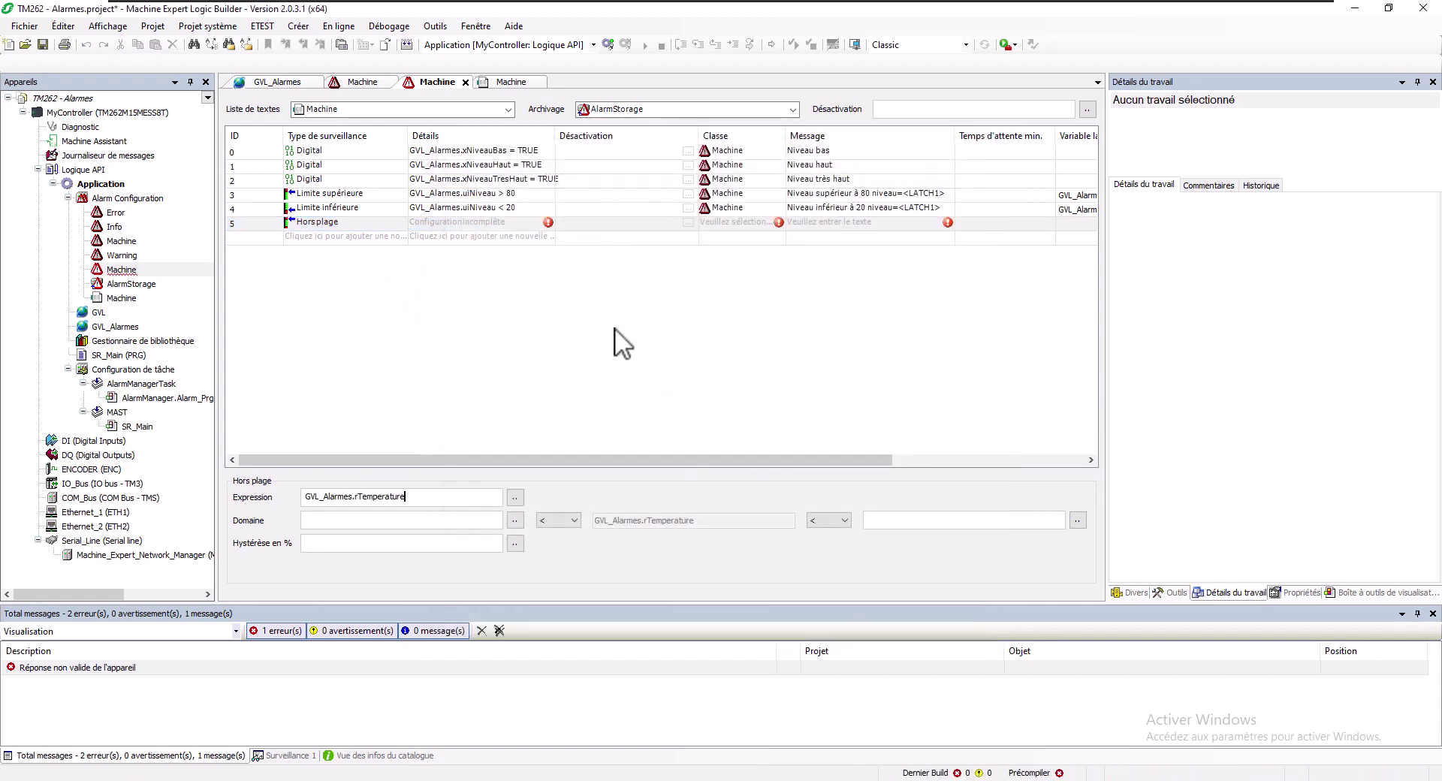
Set alarm 5's range to 20 <= rTemperature <= 50, both bounds inclusive
click(338, 517)
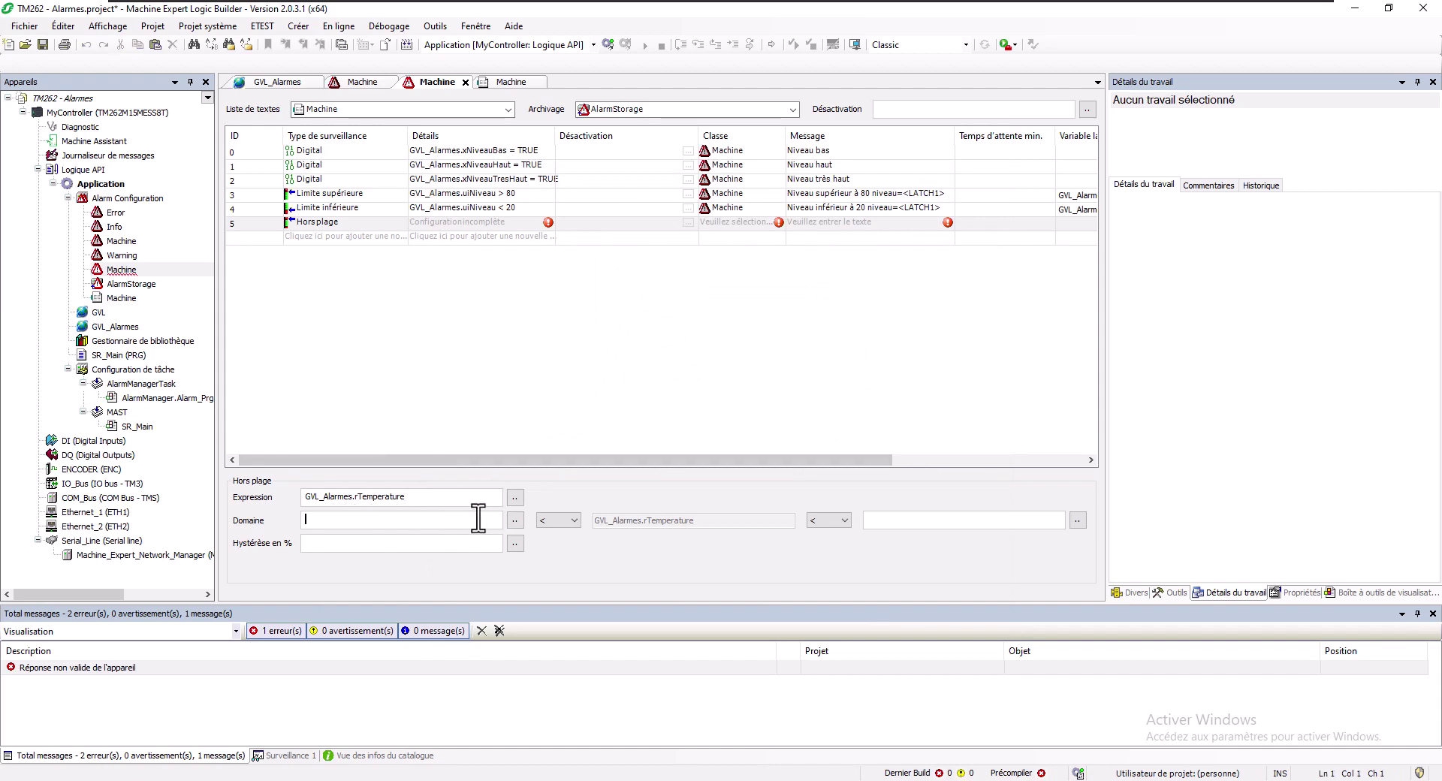
text(20)
click(576, 521)
click(514, 519)
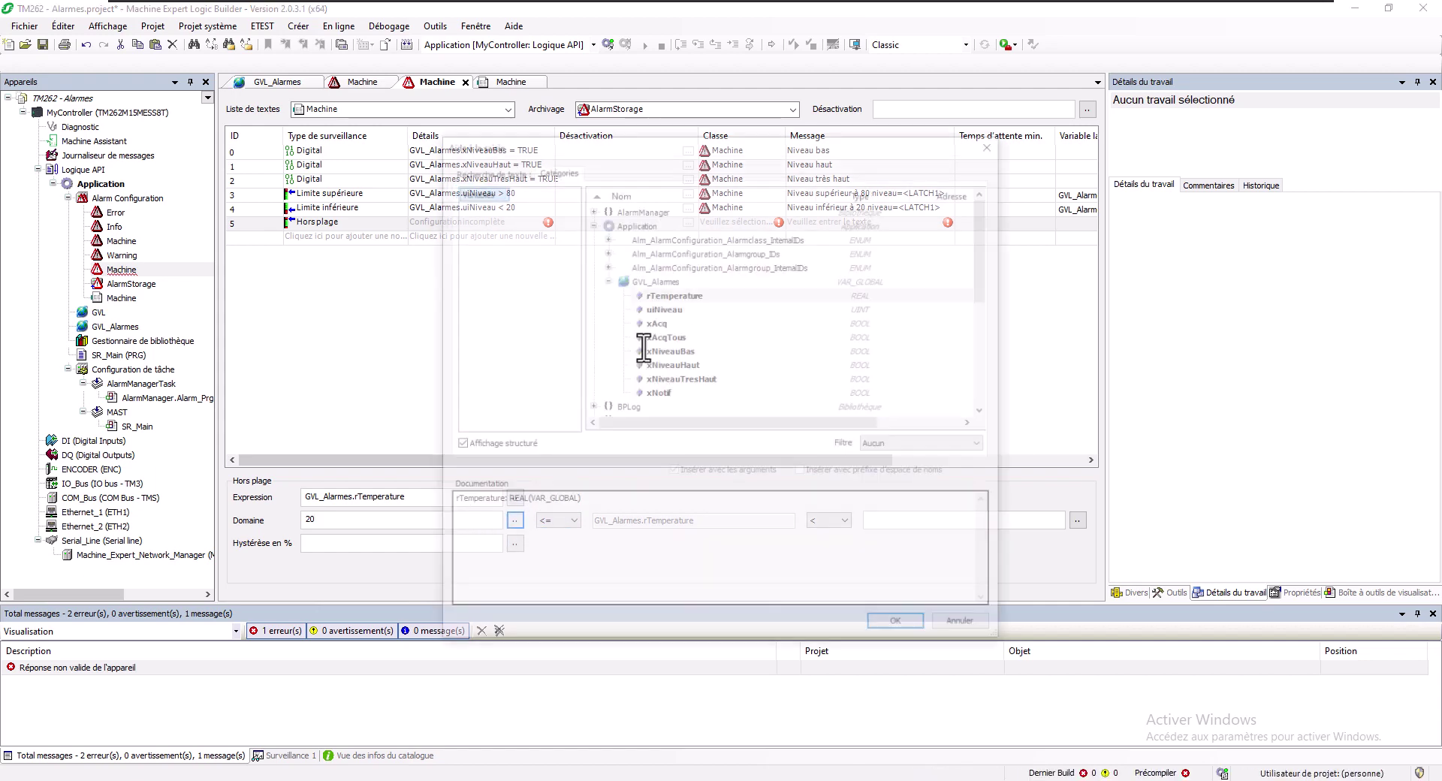
key(Escape)
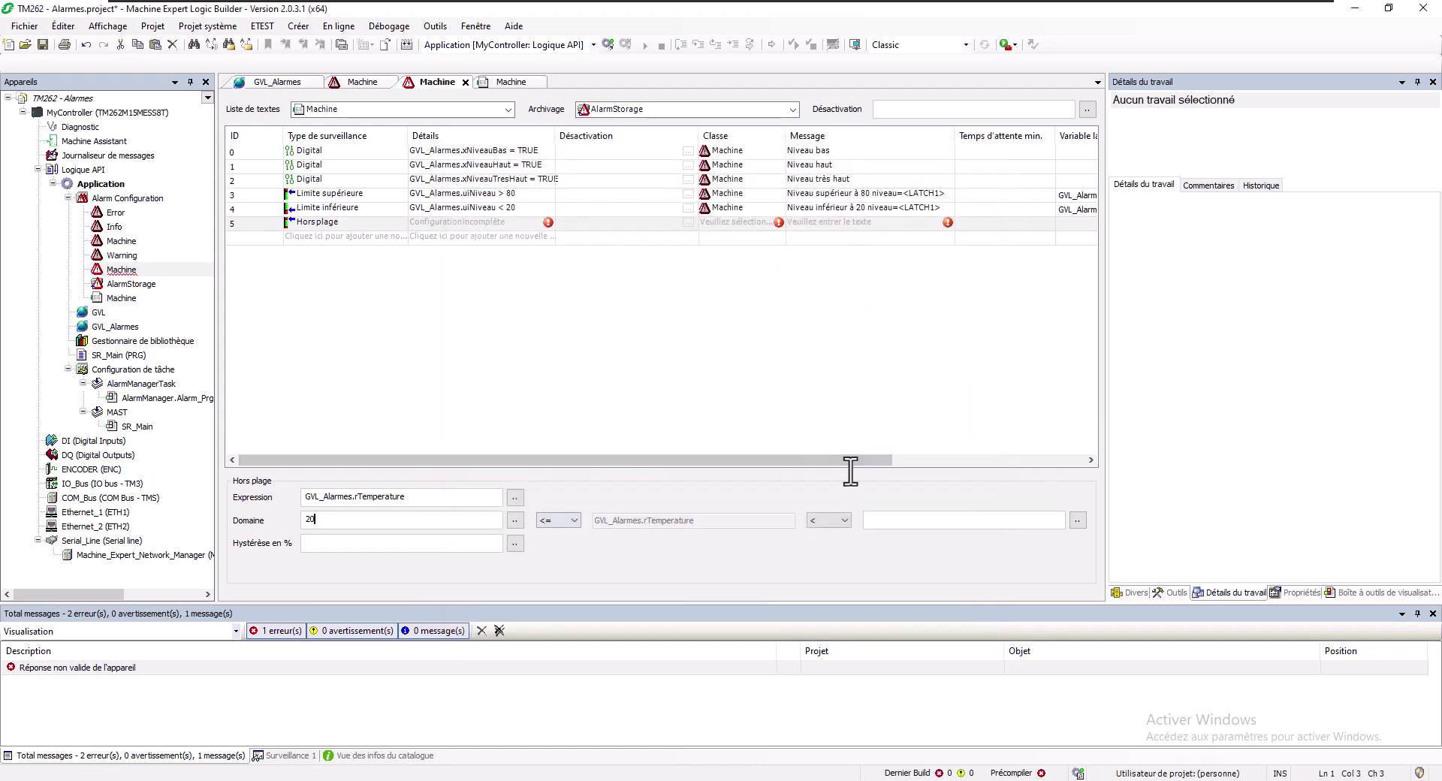
click(883, 520)
text(50)
click(827, 521)
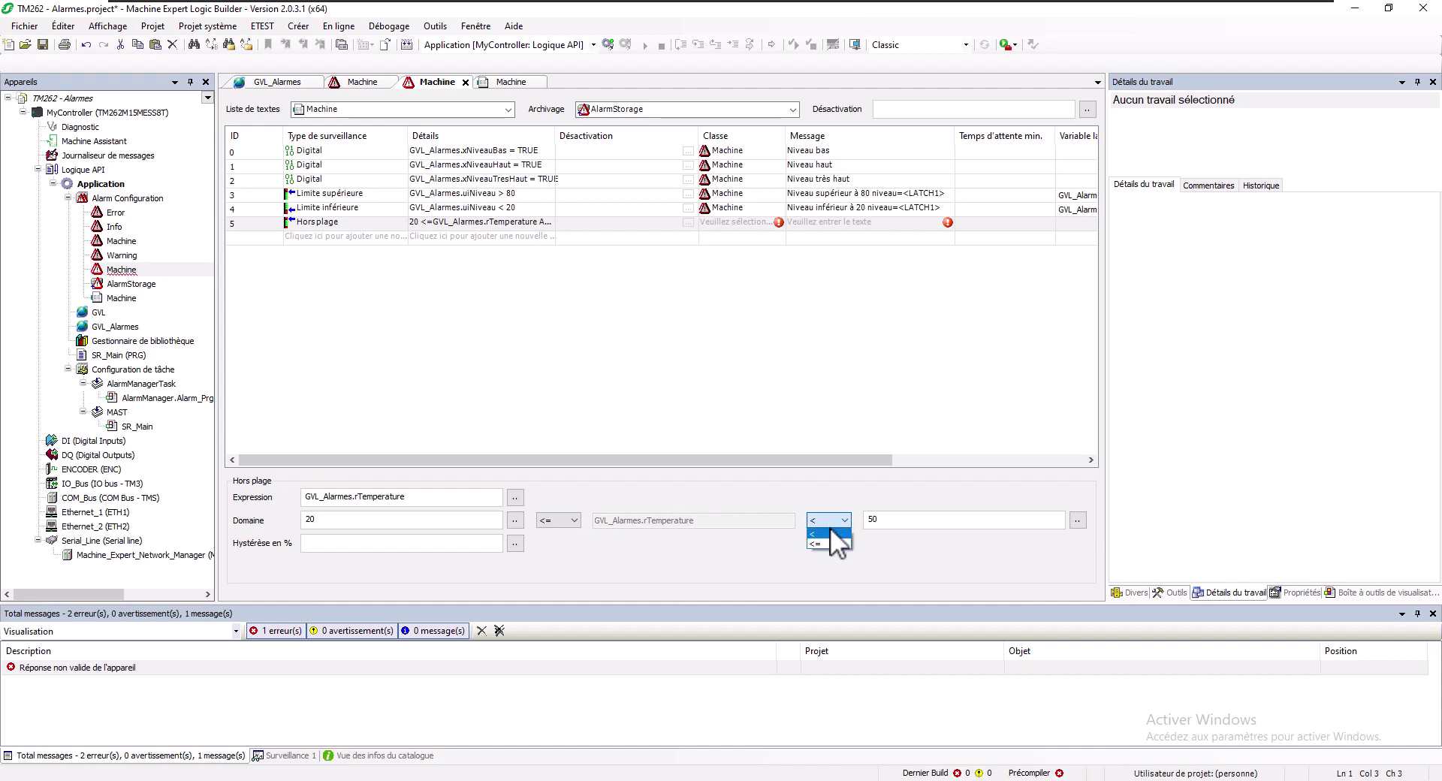
click(840, 546)
click(732, 224)
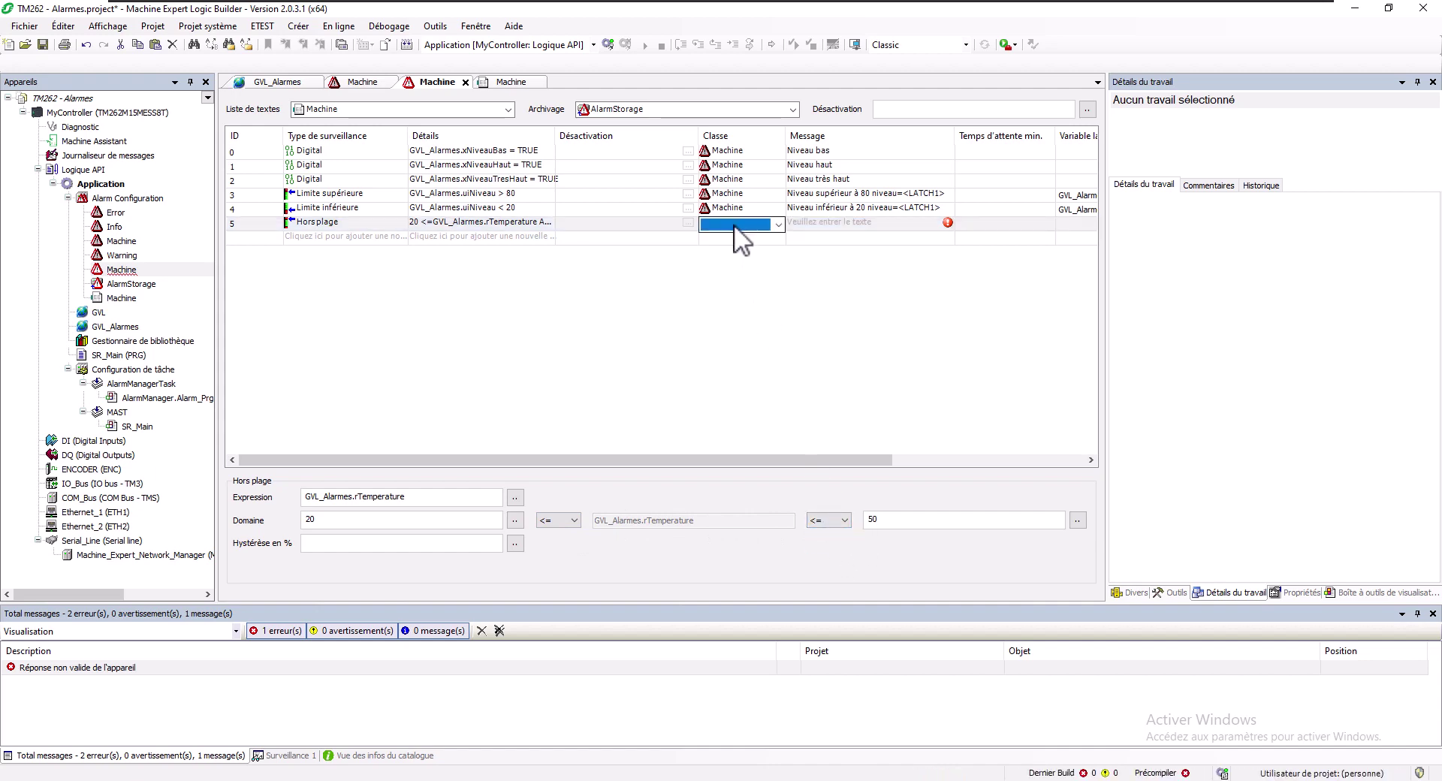
Set alarm 5's class to Machine and enter its message 'Température (<LATCH1>) en dehors de la plage autorisée'
click(733, 224)
click(736, 279)
click(817, 225)
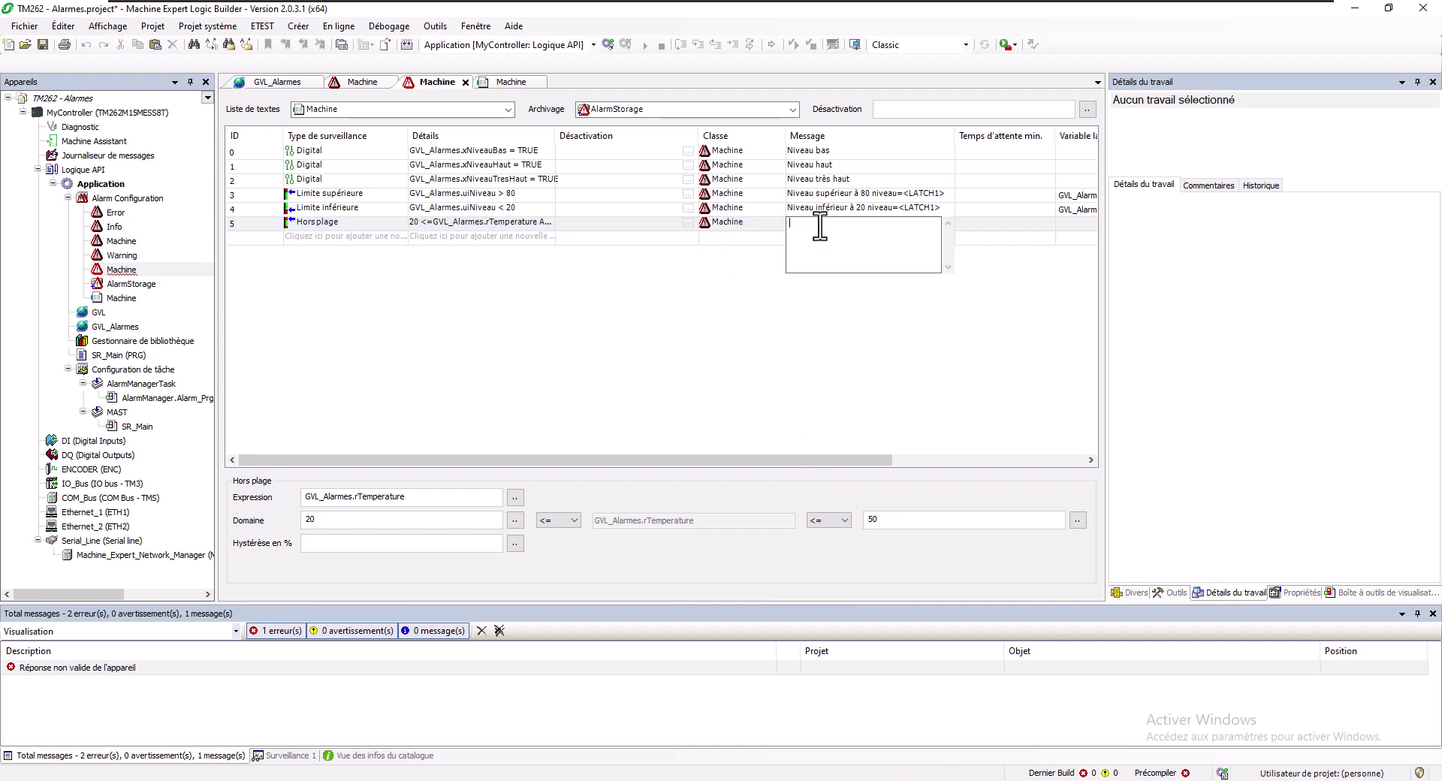
text(Température en dehos de la plage autorisée)
click(838, 224)
text(esLATCH1)
key(BackSpace)
text(1)
click(1070, 221)
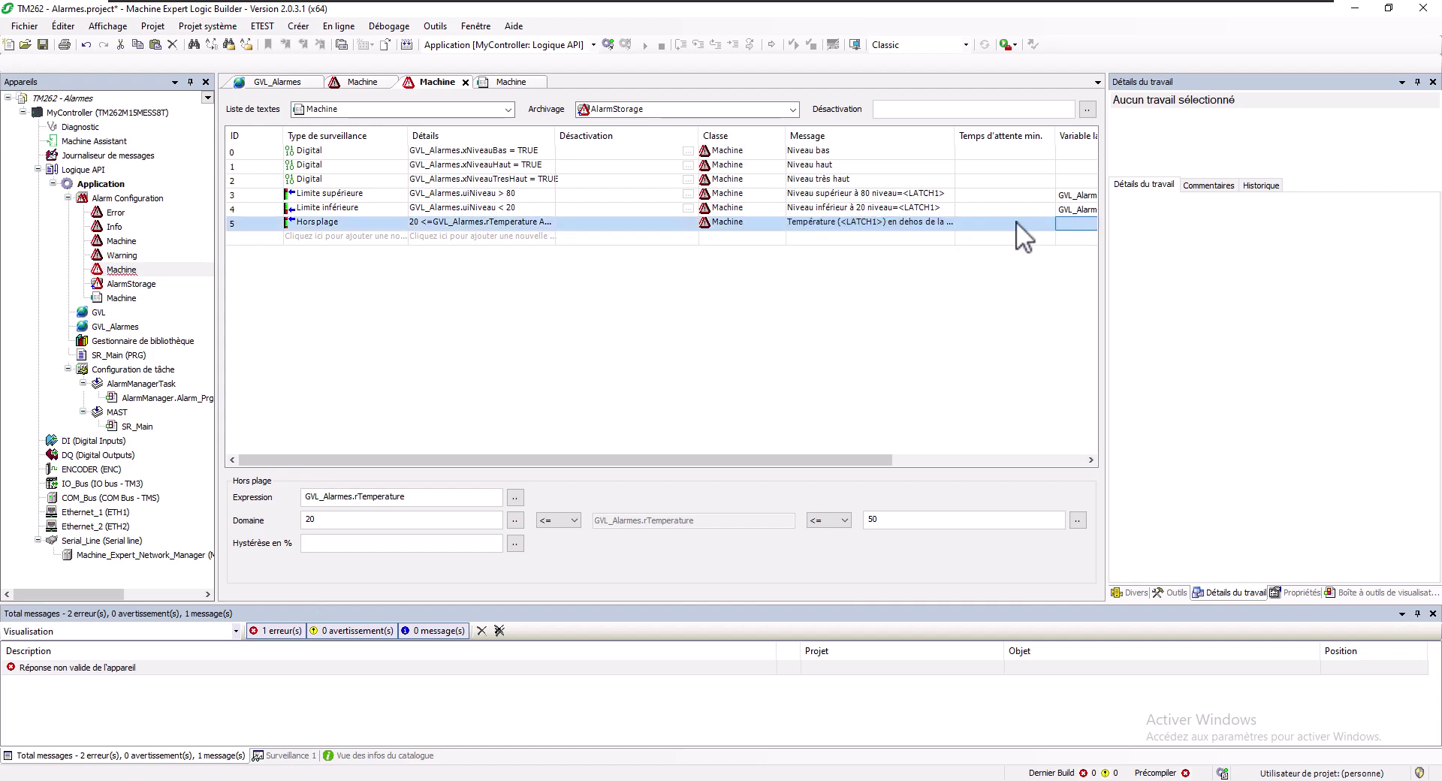
click(913, 223)
click(913, 223)
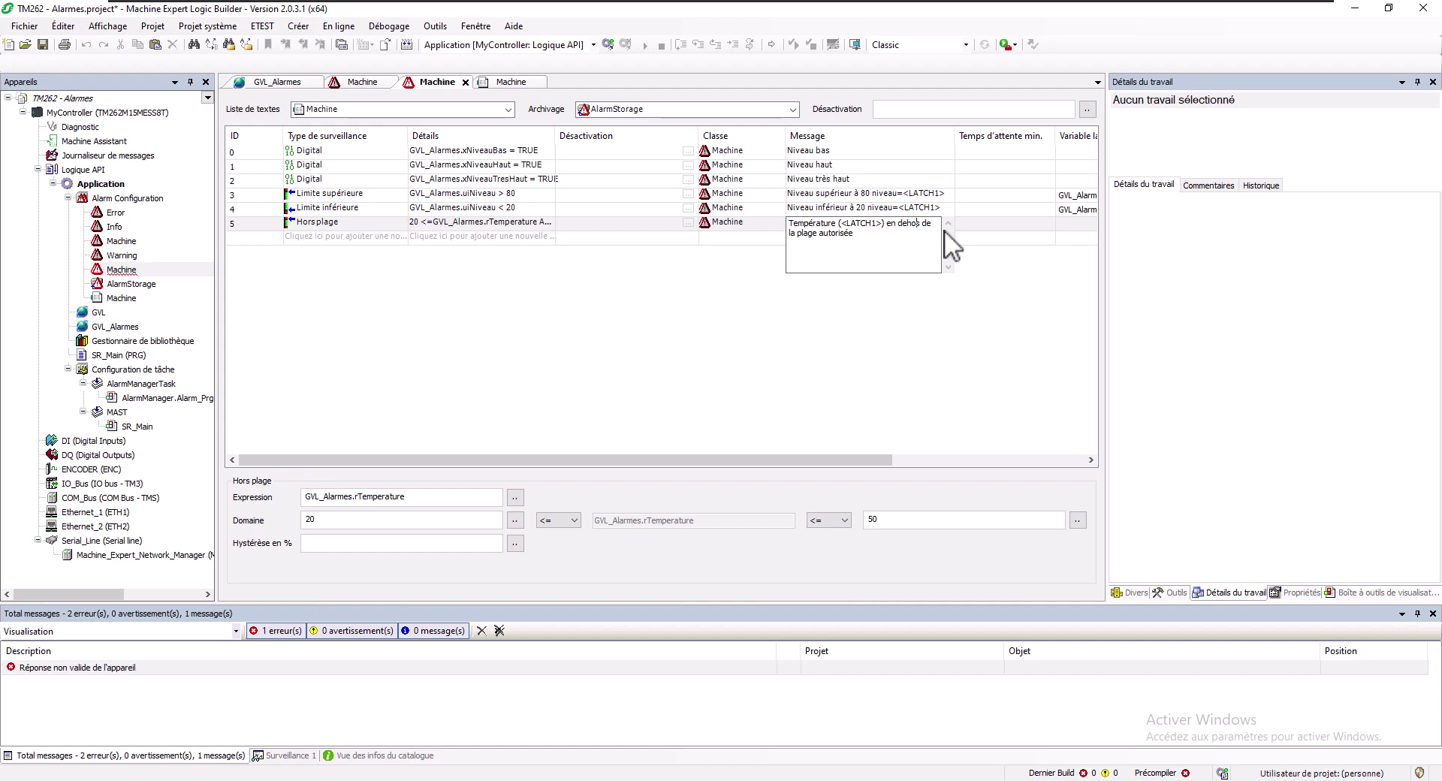
Set alarm 5's latch variable to GVL_Alarmes.rTemperature
click(1058, 227)
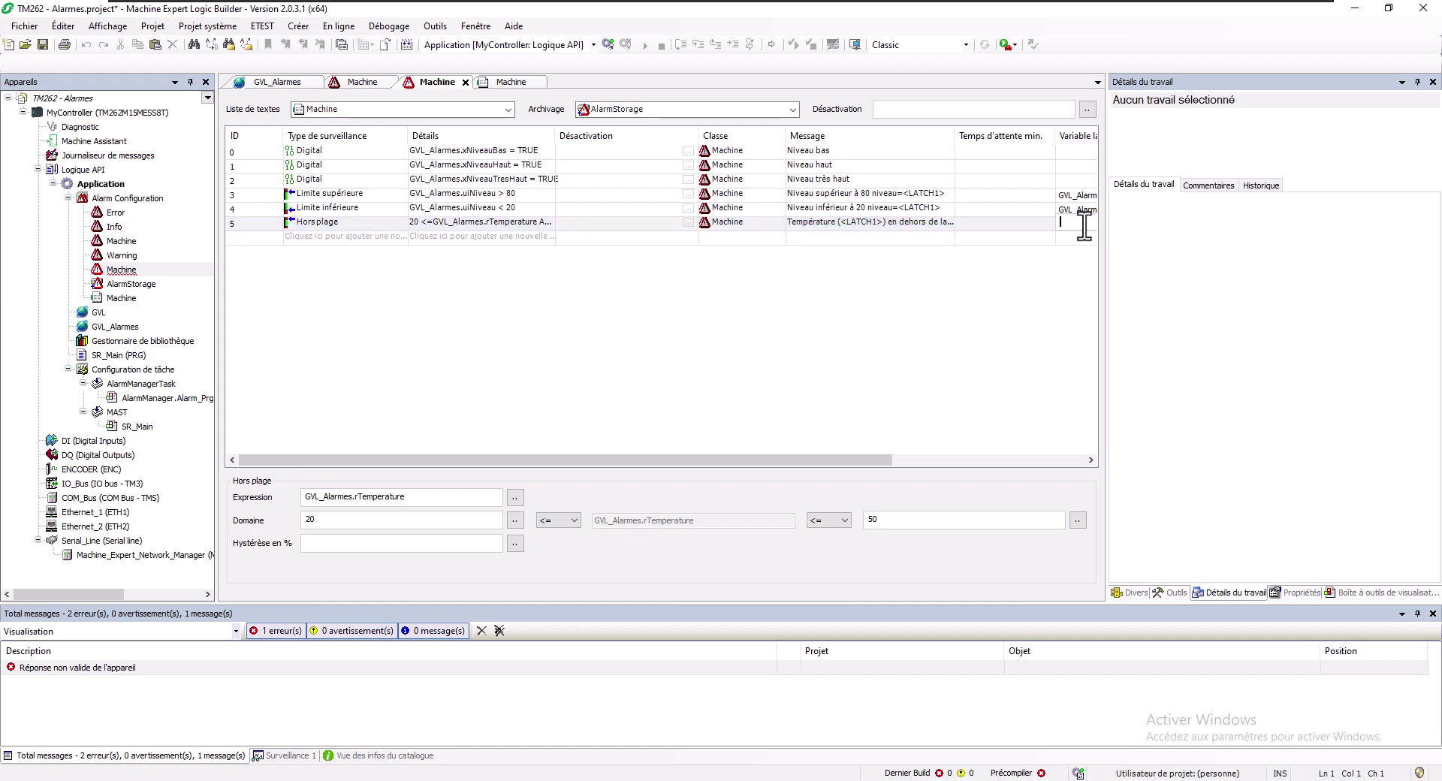
text(GVL)
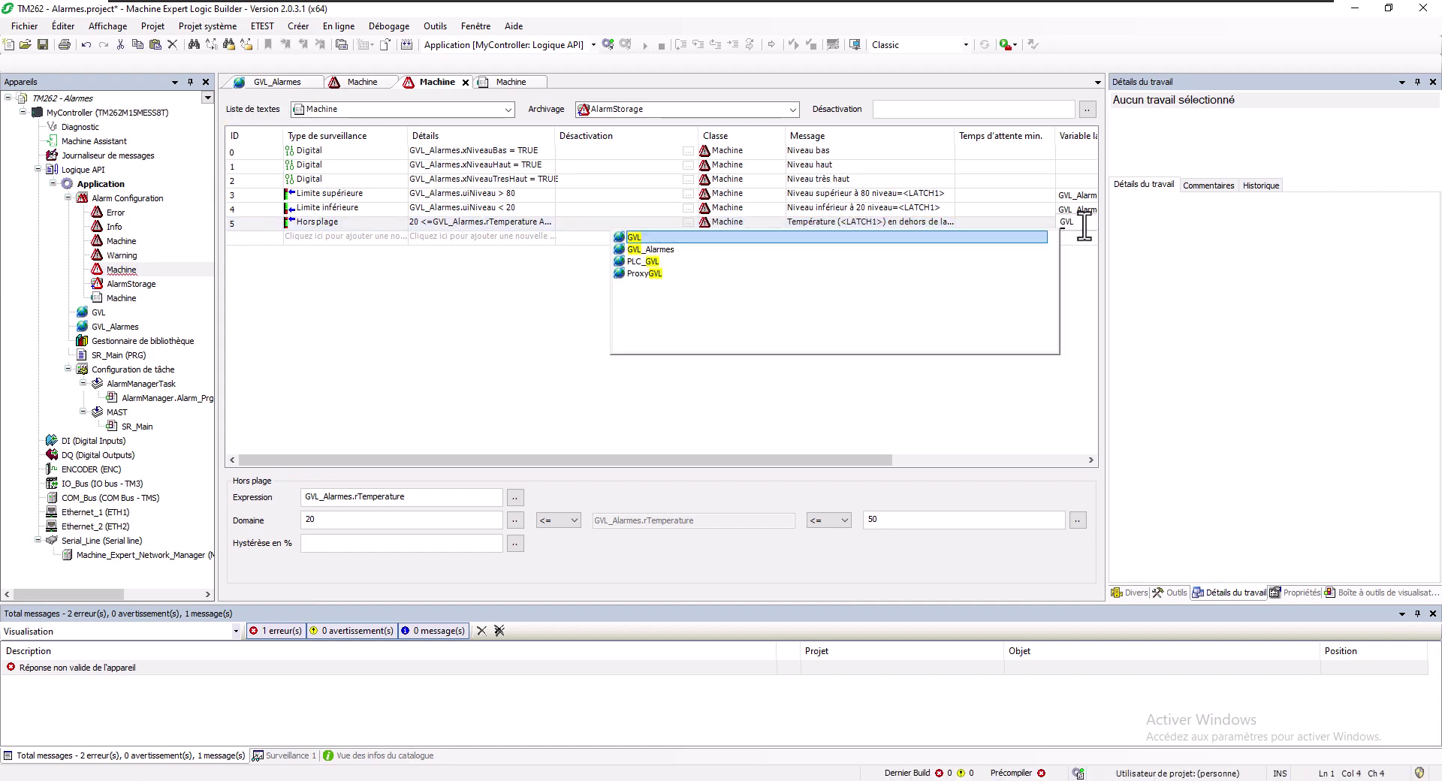
key(Down)
key(Return)
text(.)
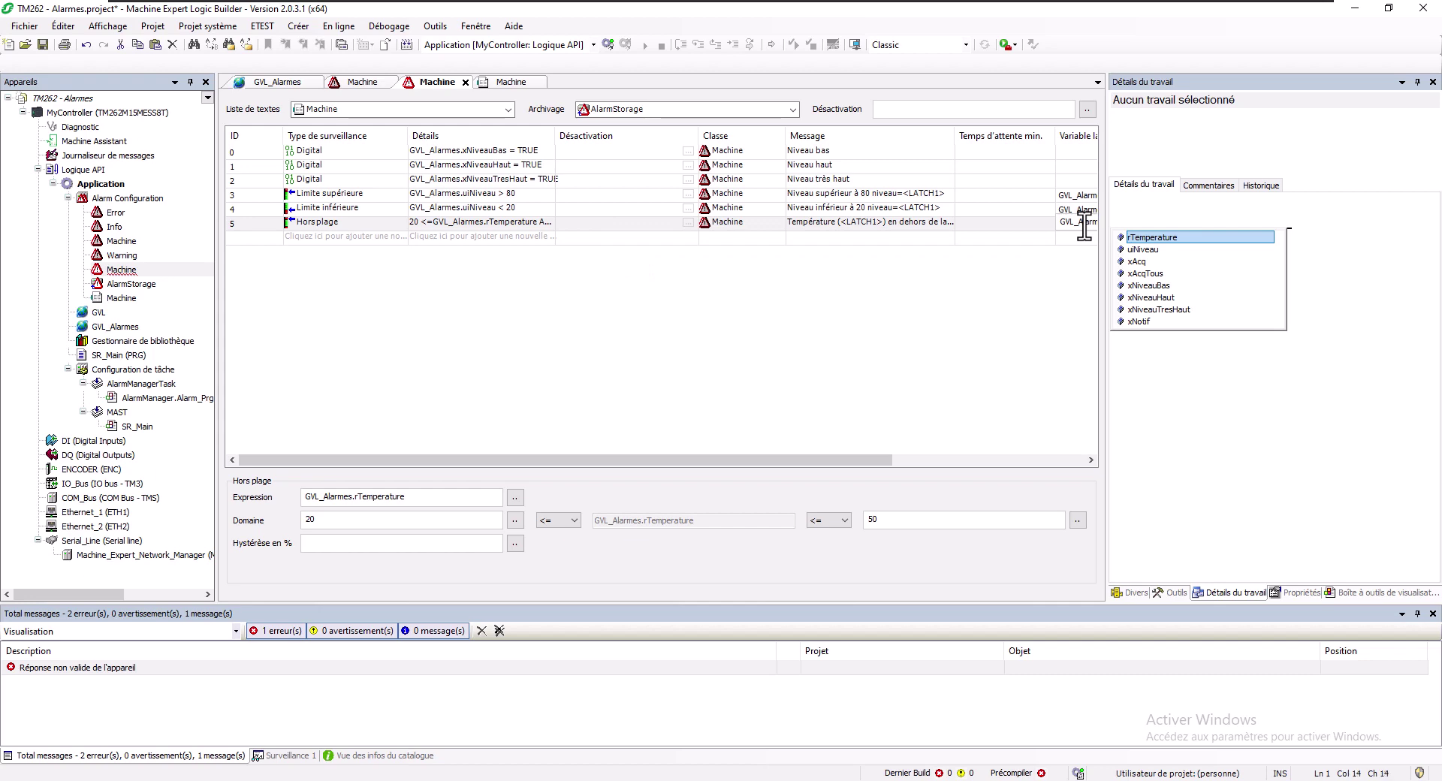
key(Return)
key(Return)
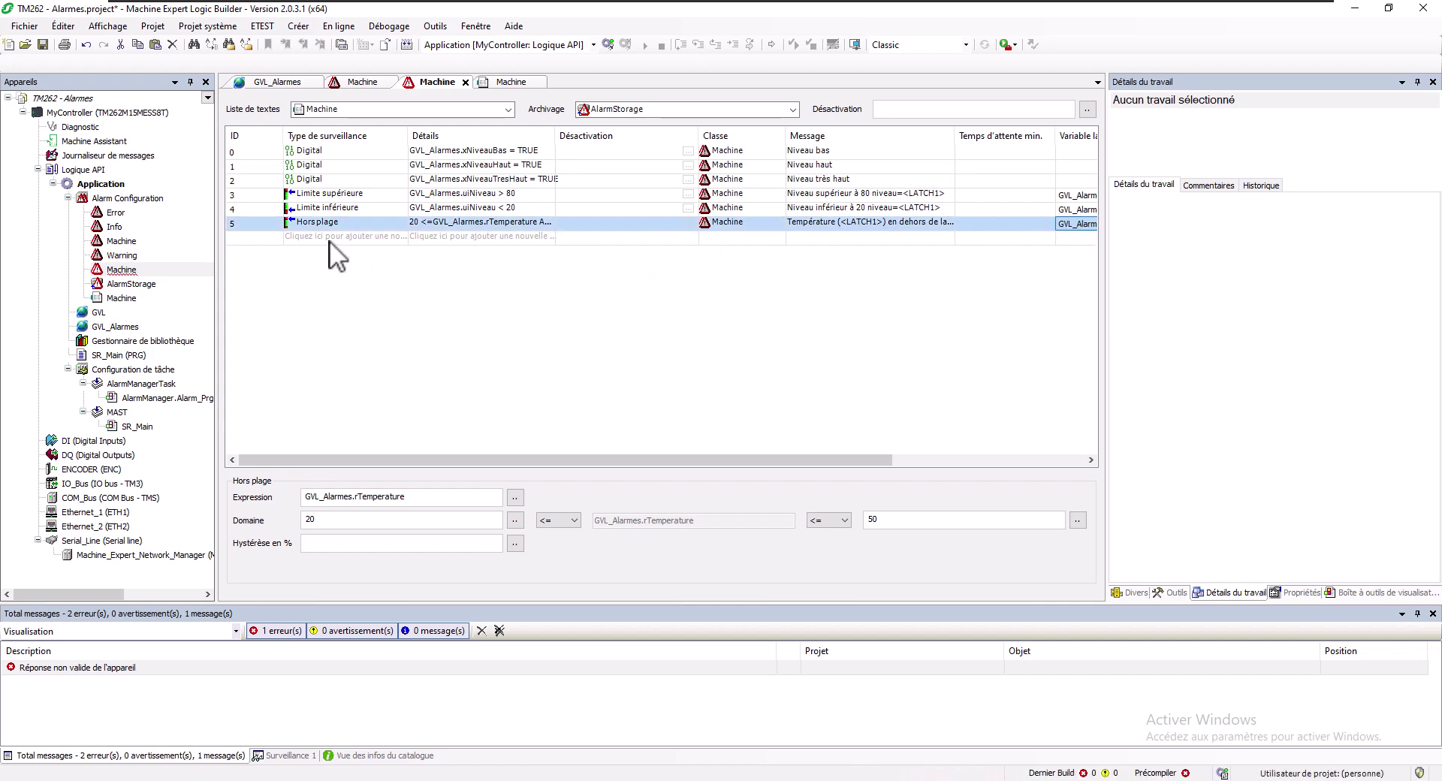
Review alarm 5's range details in a widened Détails column, then open the AlarmStorage settings
click(326, 240)
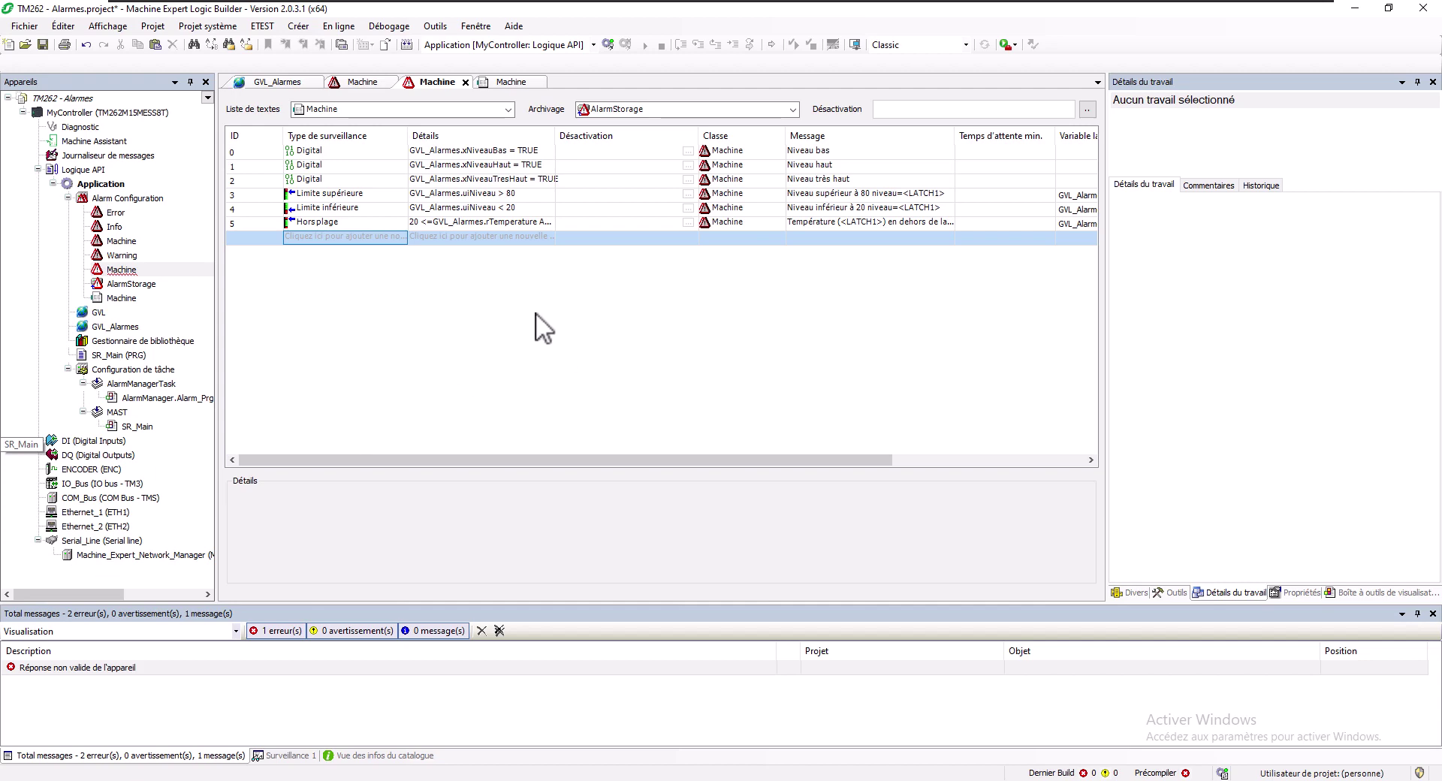
click(437, 220)
drag(556, 129, 664, 136)
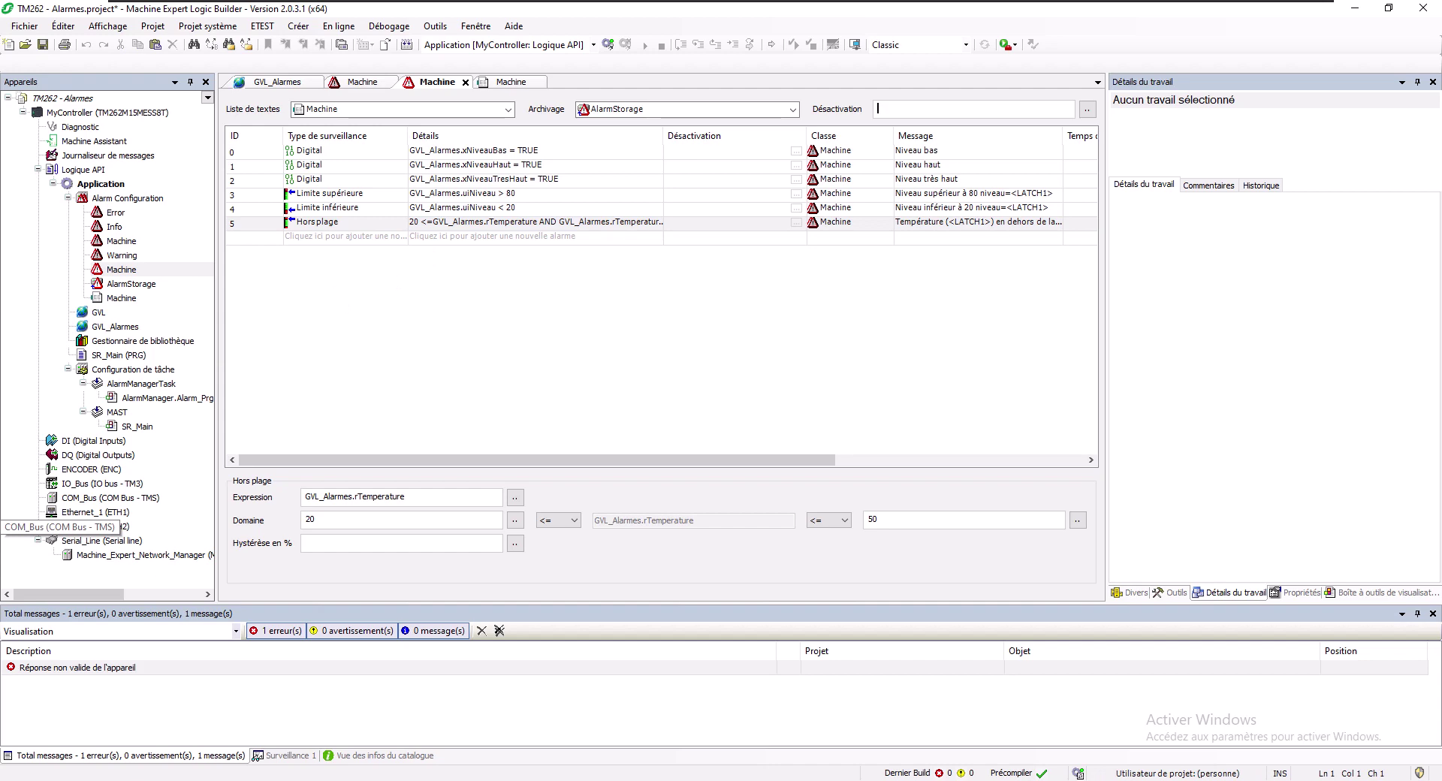
double_click(130, 285)
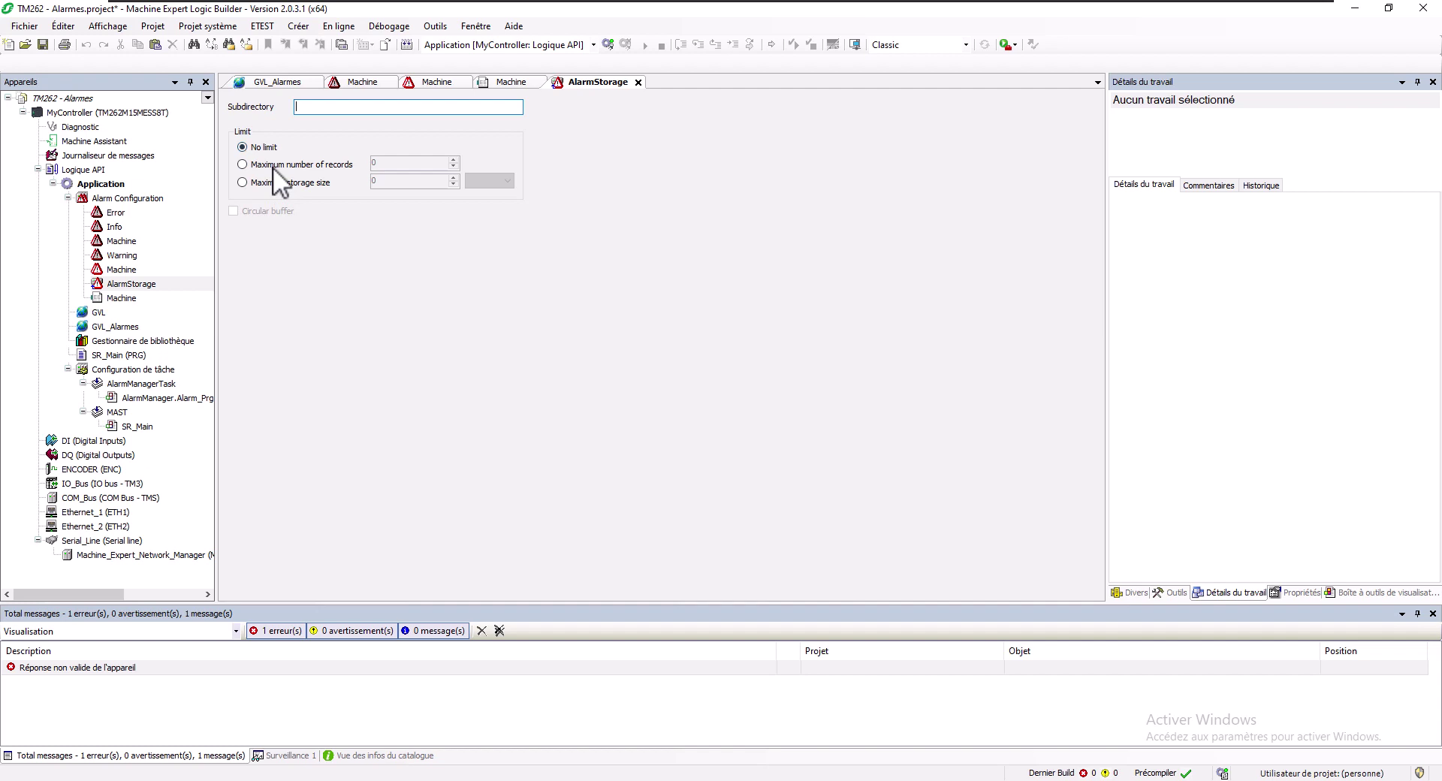
Switch AlarmStorage to Maximum storage size with a value of 1 MB
click(259, 182)
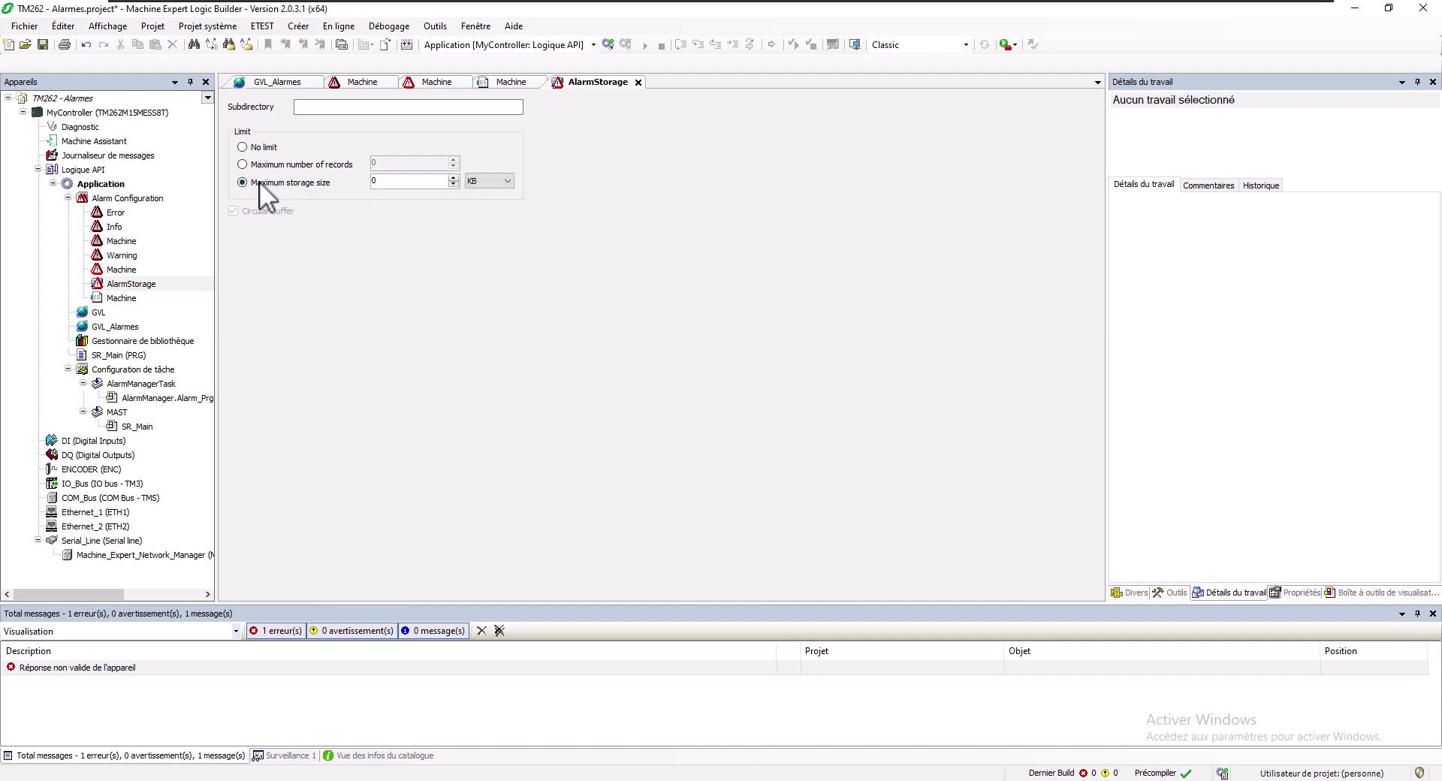
double_click(389, 184)
text(1)
click(497, 180)
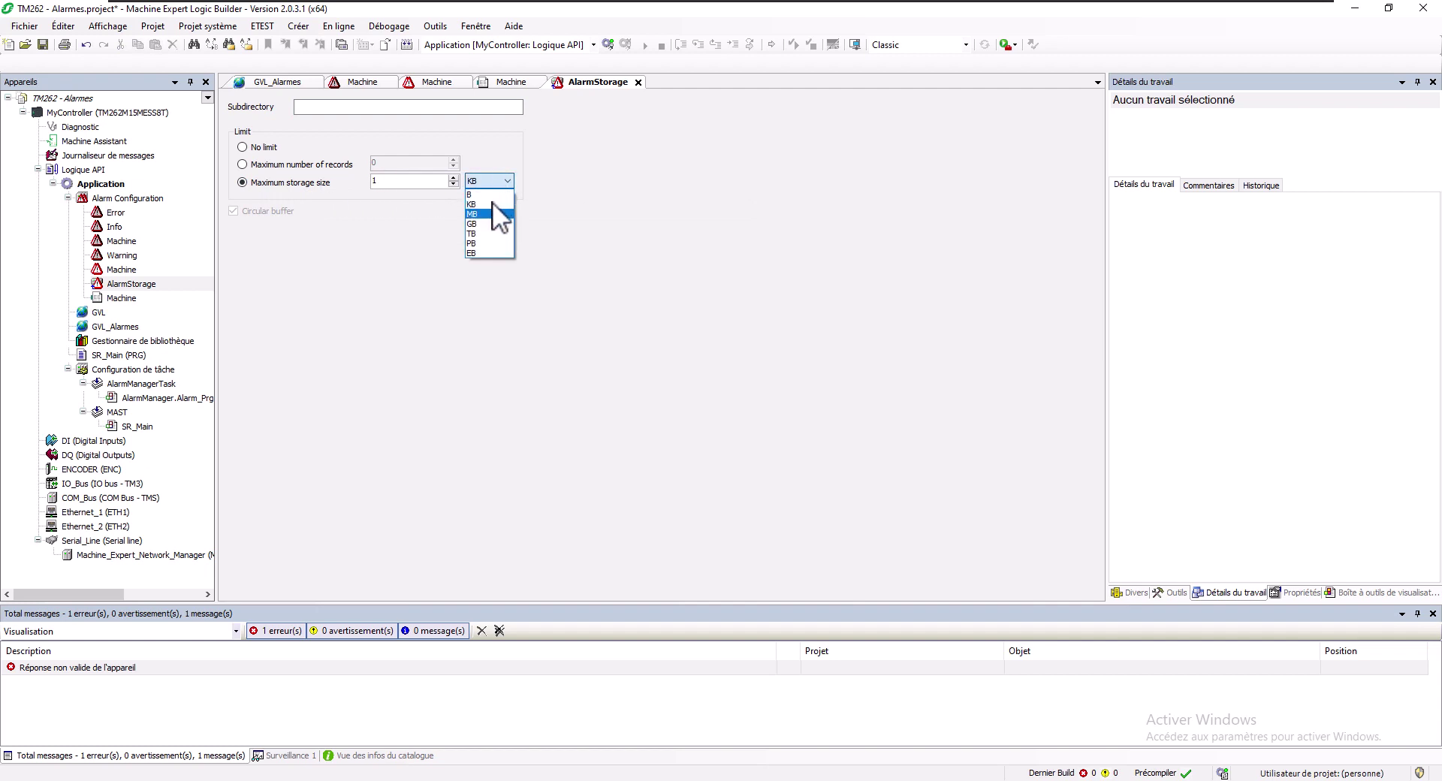
click(491, 214)
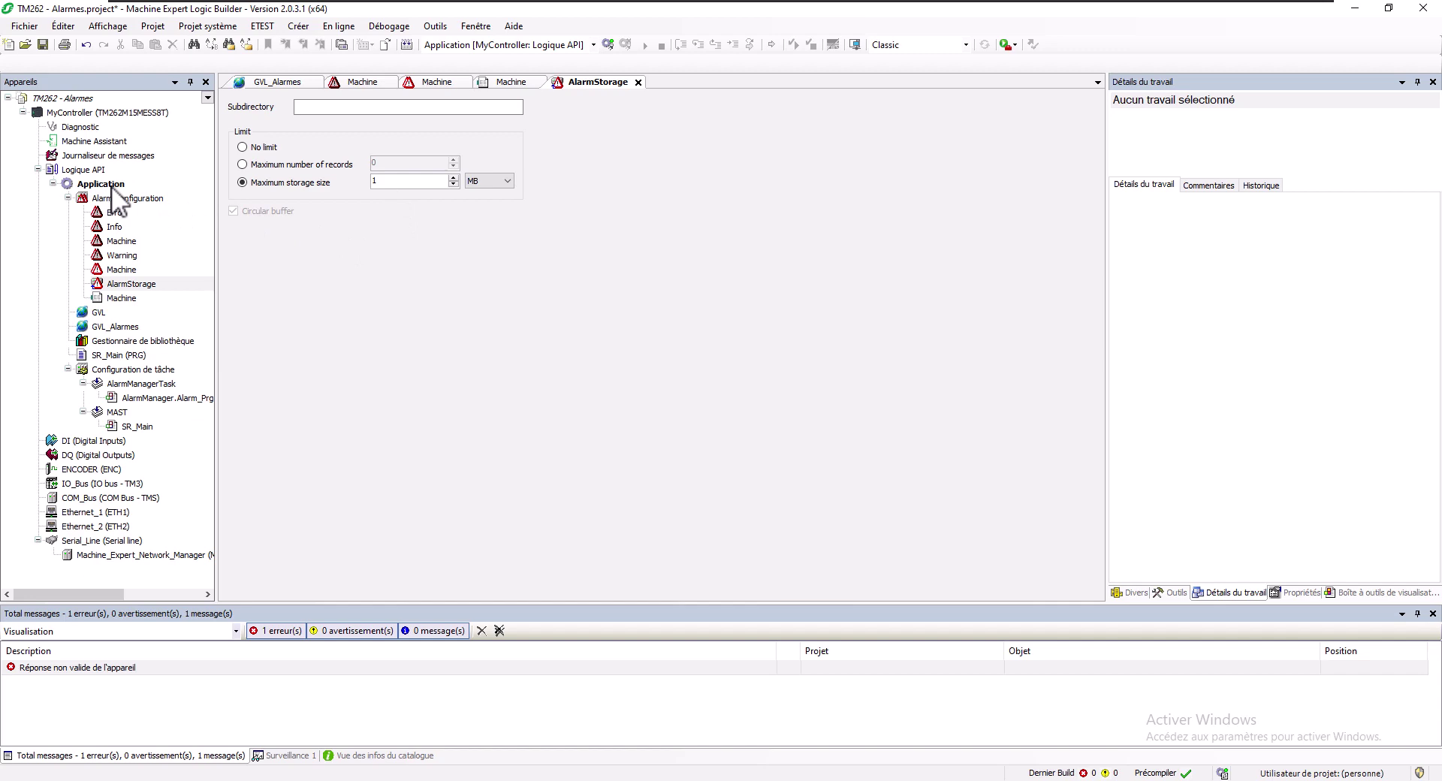
Add a new Visualisation object under the Application
right_click(111, 185)
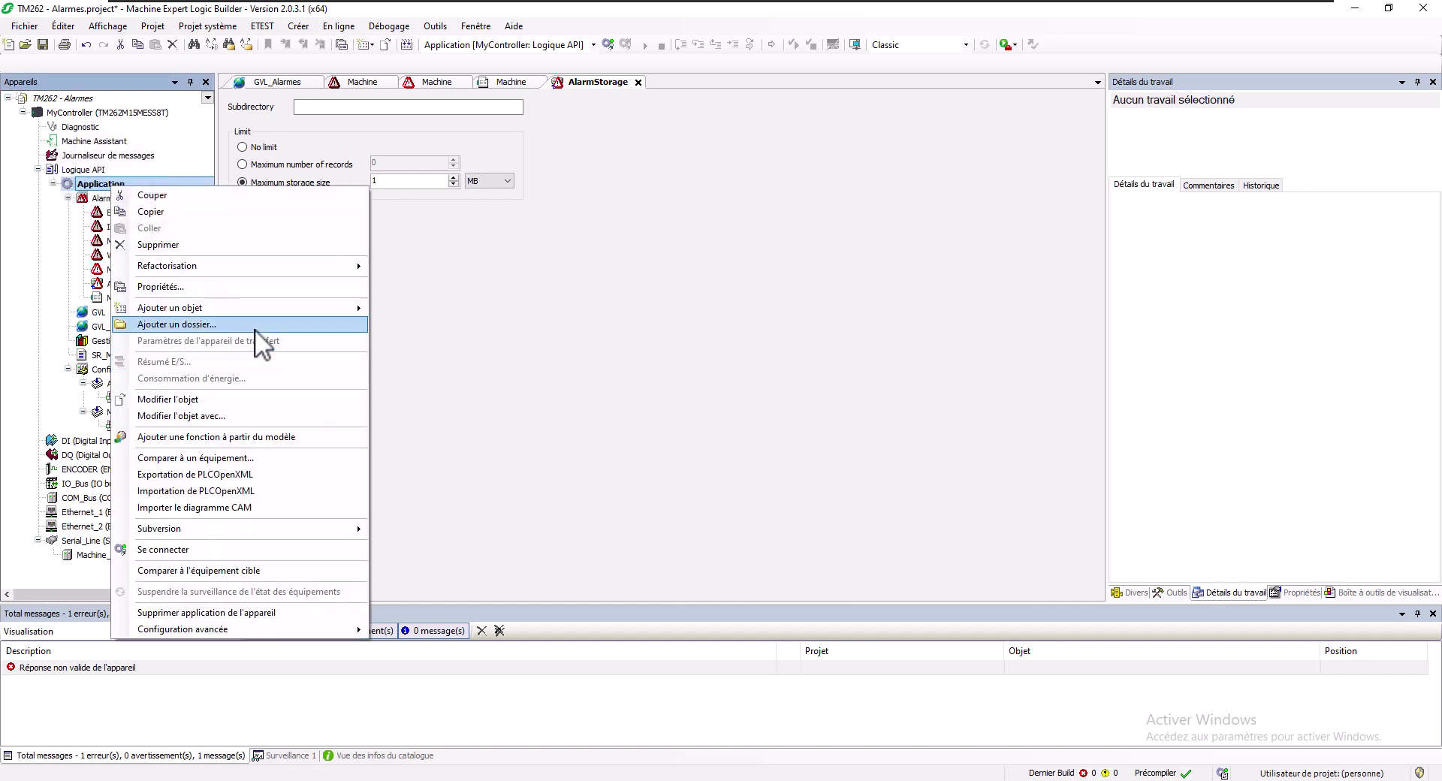
mouse_move(255, 308)
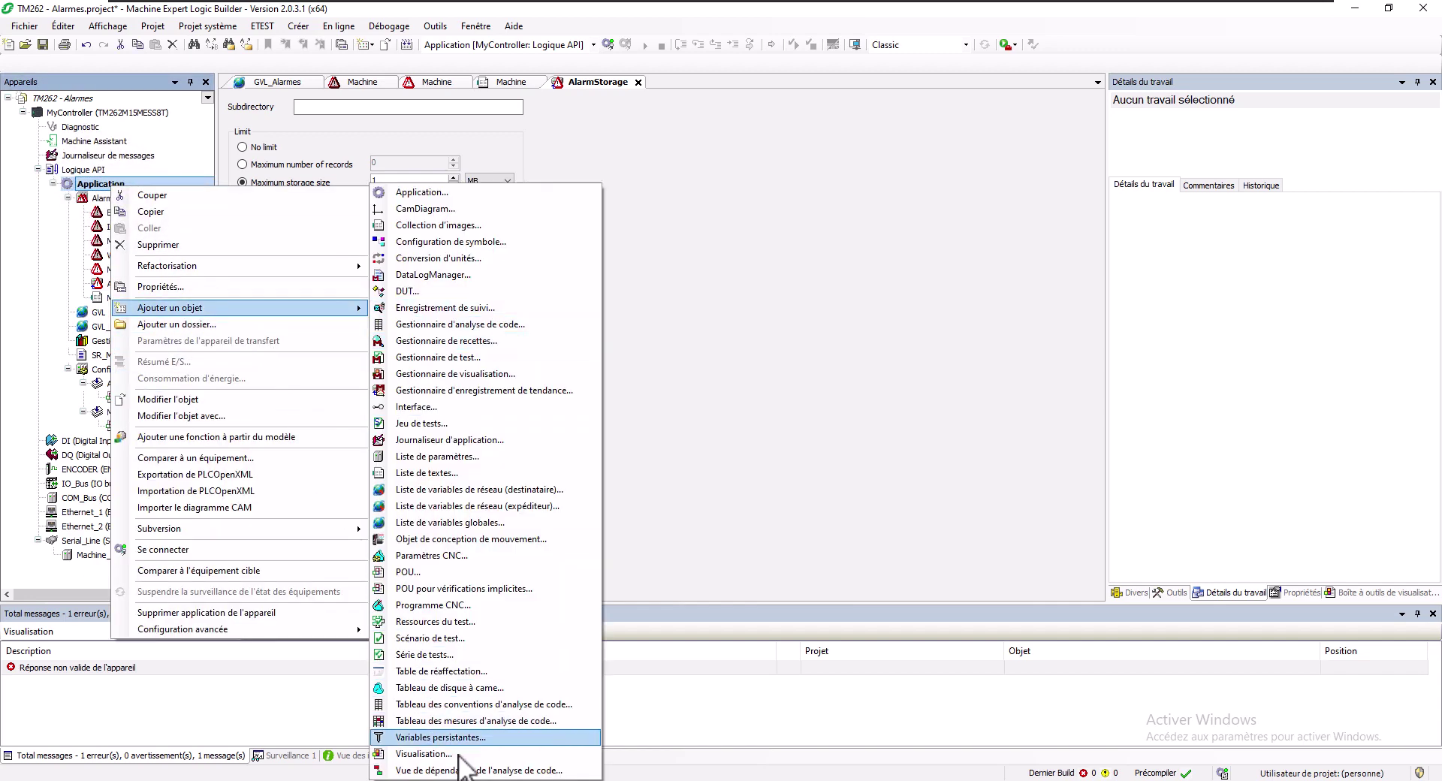
click(458, 755)
click(751, 557)
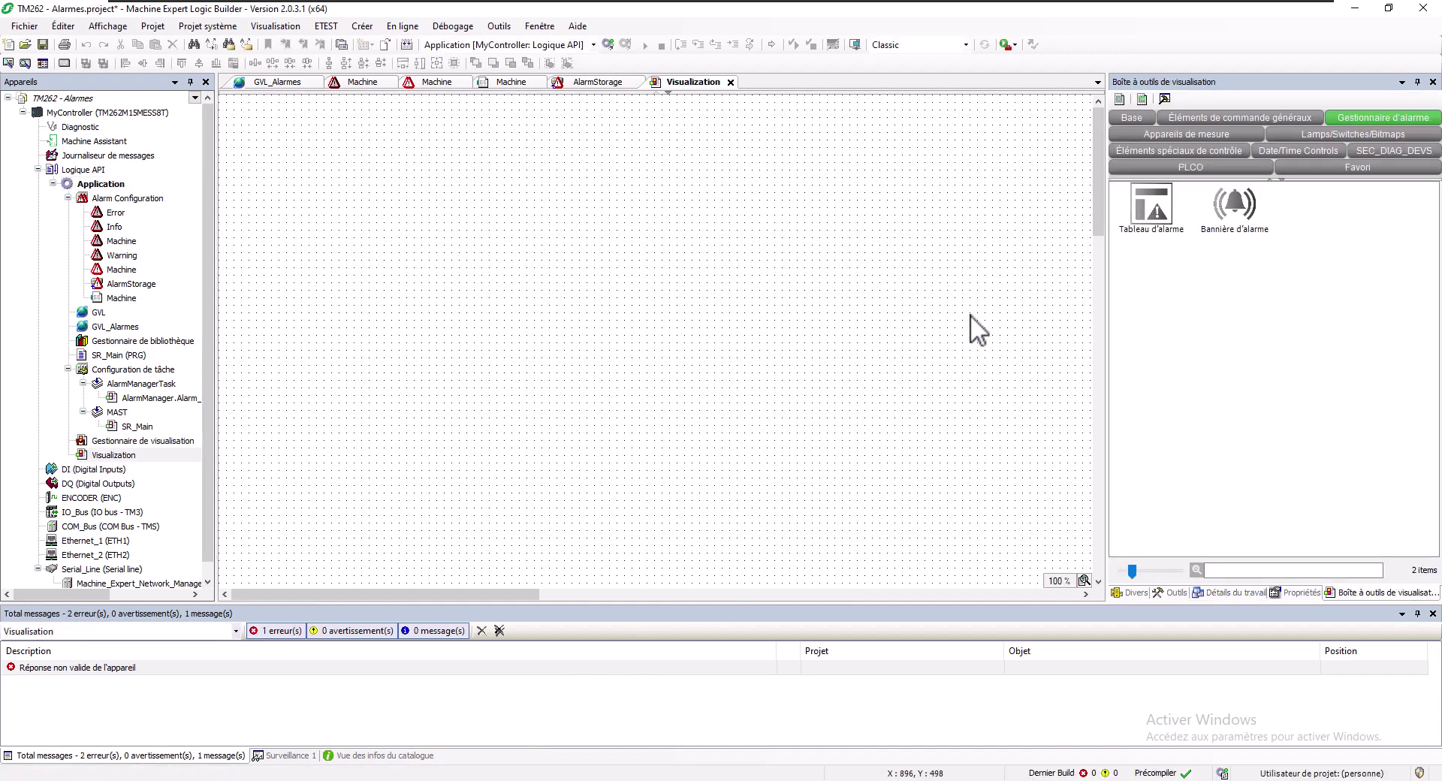
Place an alarm table and an alarm banner on the canvas, with the banner at the top
drag(1147, 204, 446, 158)
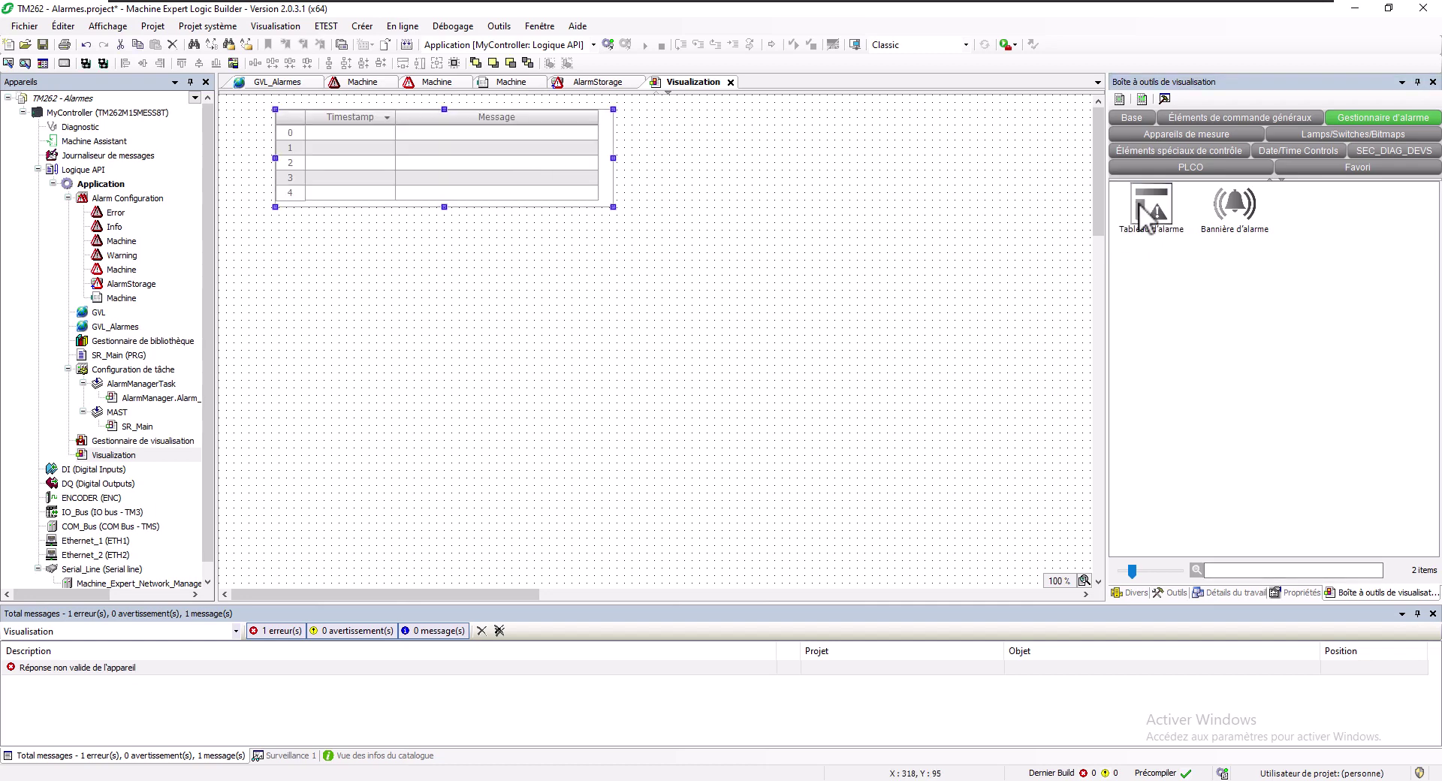
click(1239, 215)
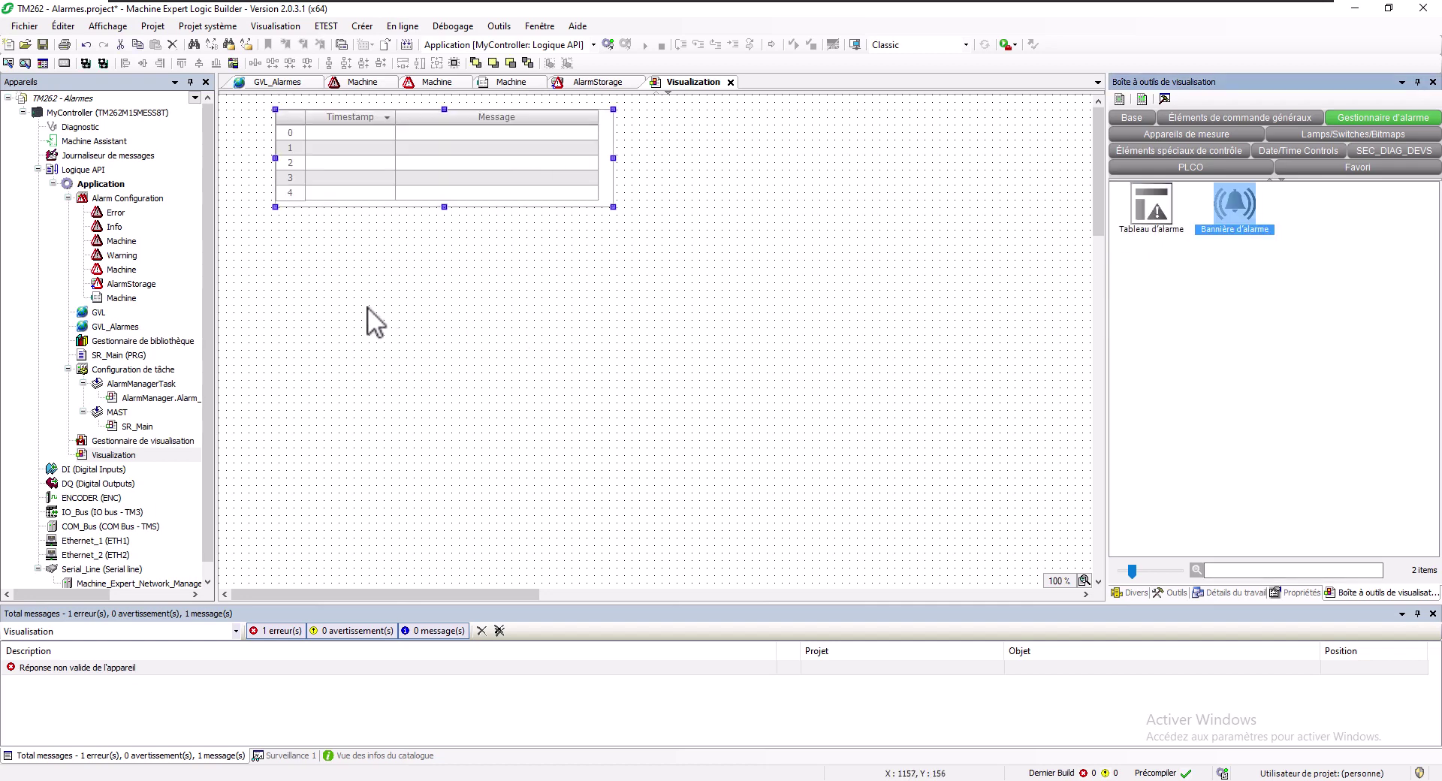
click(388, 337)
drag(415, 150, 488, 450)
click(345, 338)
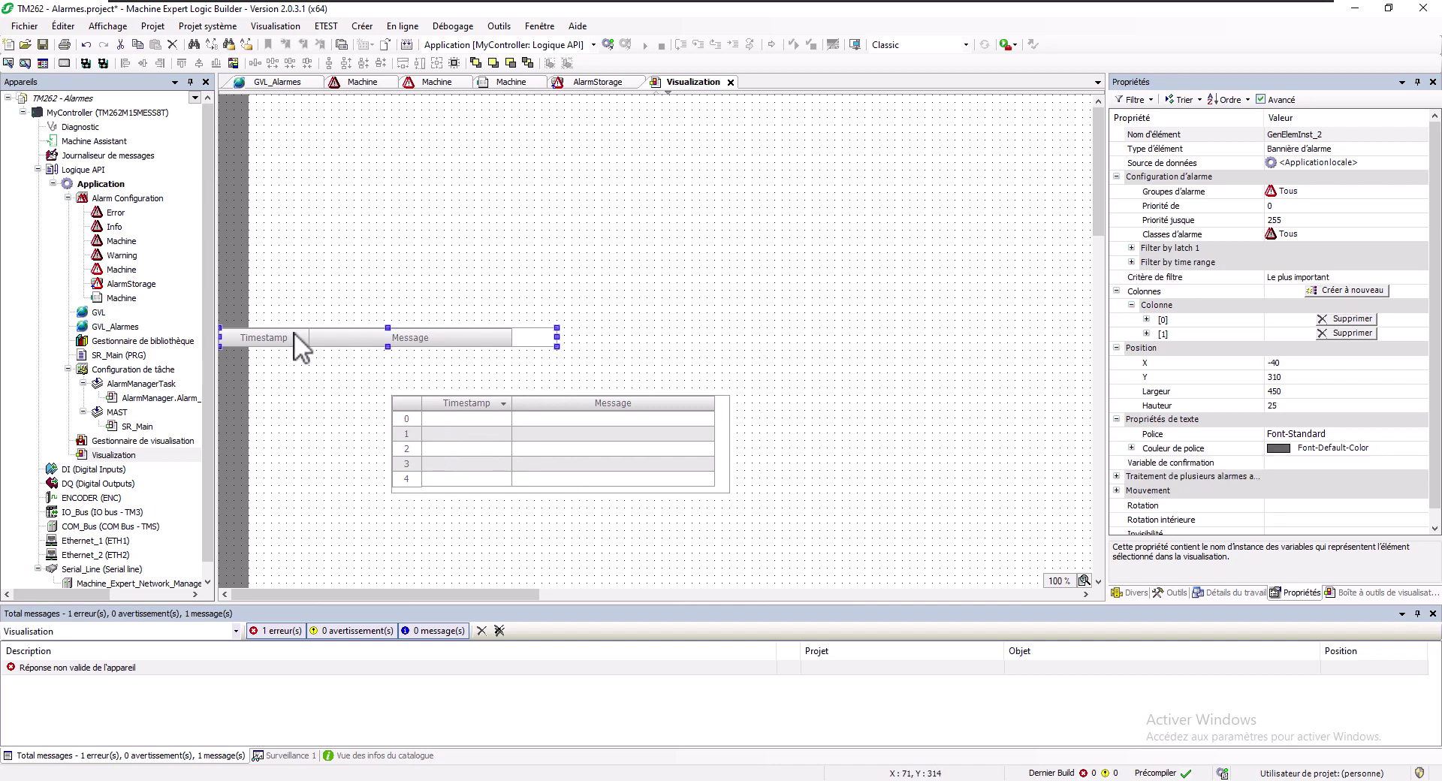
key(Up)
key(Up)
key(Up)
key(Up)
key(Up)
key(Up)
key(Up)
key(Up)
key(Up)
key(Up)
key(Up)
key(Up)
key(Up)
key(Up)
key(Up)
key(Up)
key(Up)
key(Up)
key(Up)
key(Up)
key(Up)
key(Up)
key(Up)
key(Up)
key(Up)
key(Up)
key(Up)
key(Up)
key(Right)
key(Right)
key(Right)
key(Right)
key(Right)
key(Right)
key(Right)
key(Right)
key(Right)
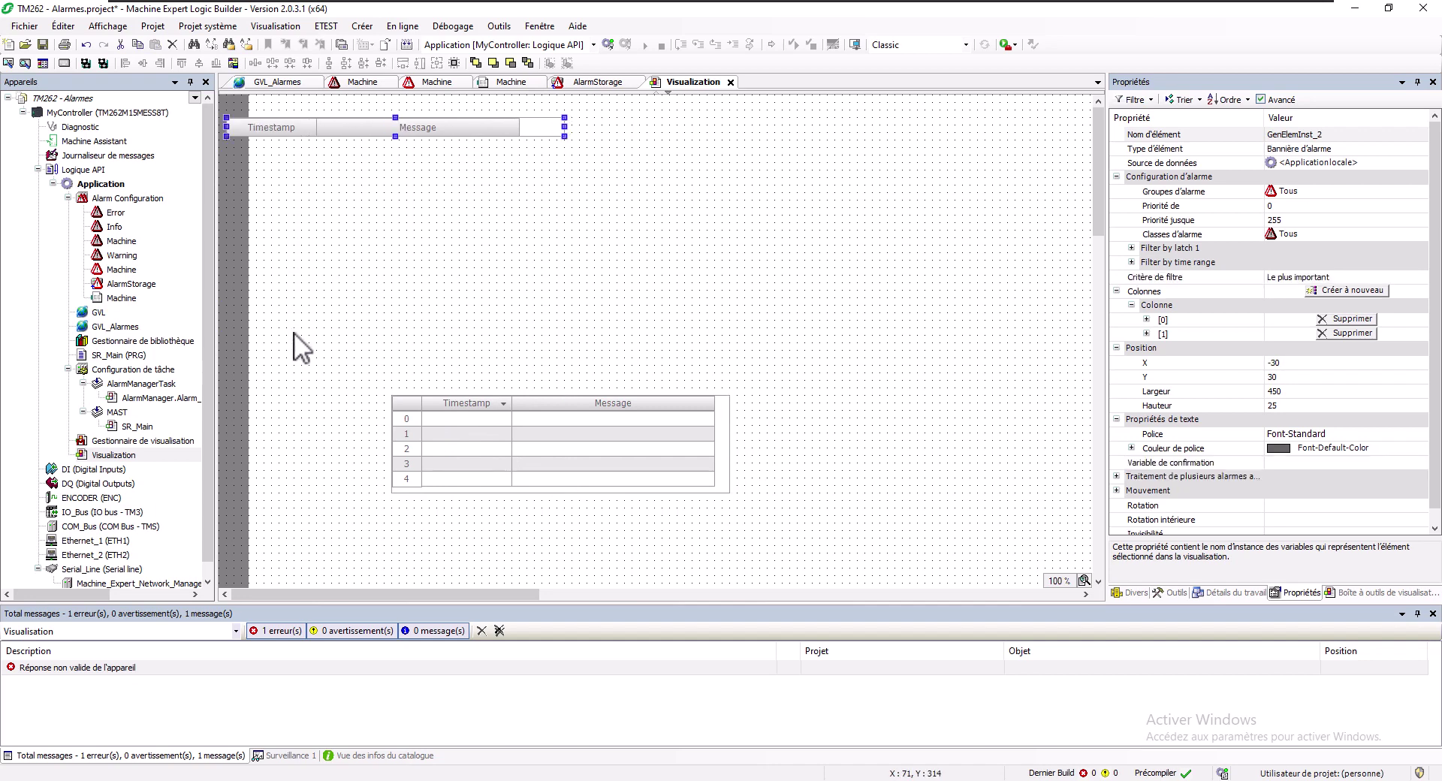
Widen the banner and table to 1071, with the table (1071 × 271) at X 50, Y 120 beneath the banner
drag(594, 128, 1057, 143)
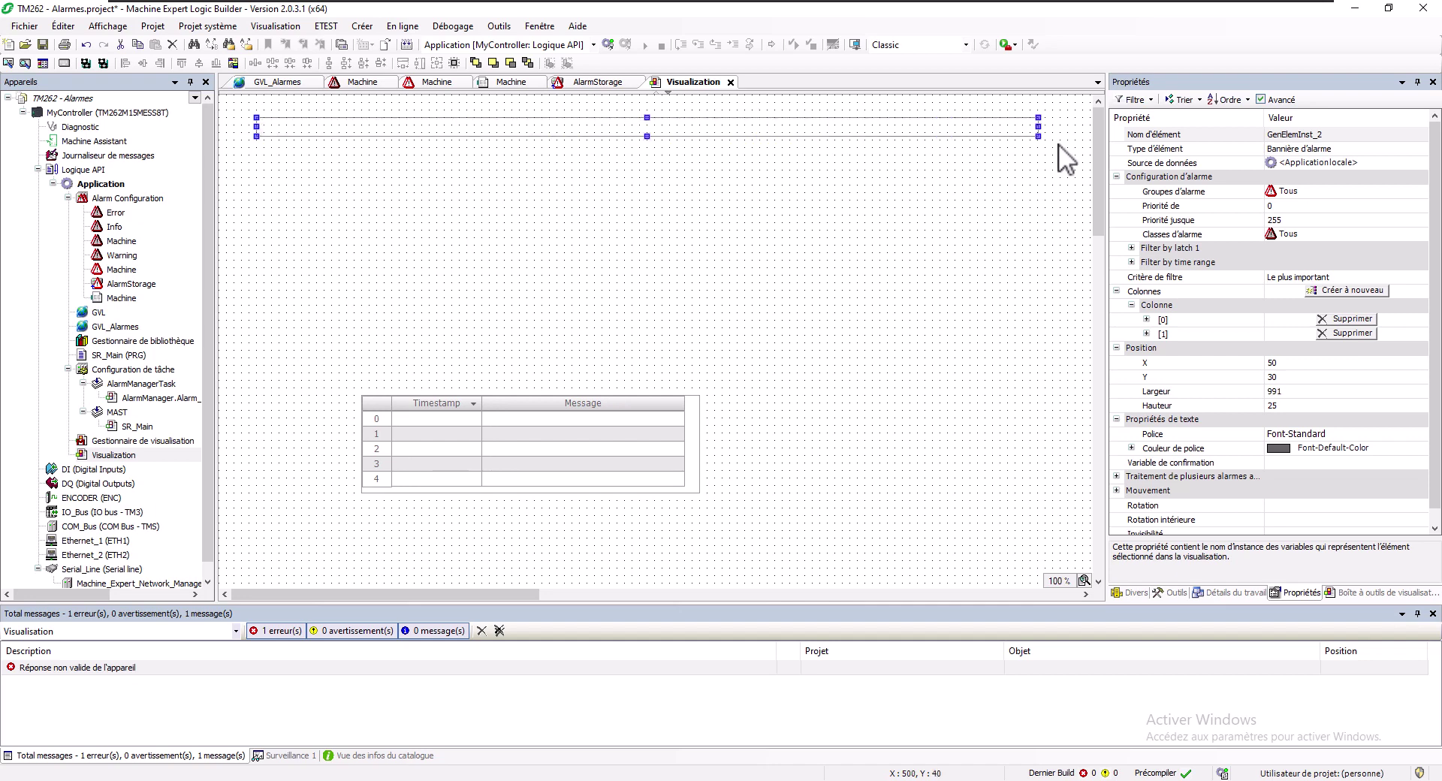
drag(474, 410, 377, 236)
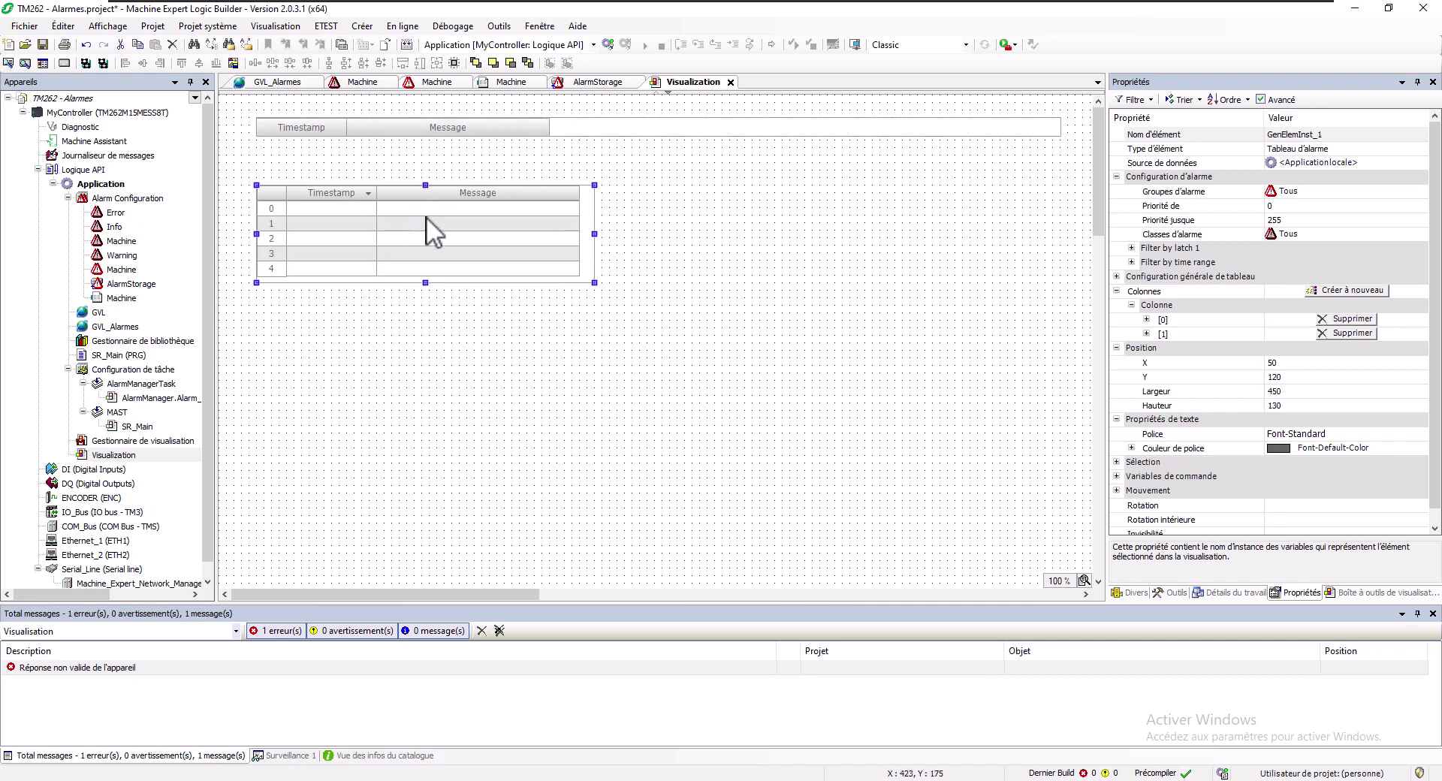
drag(594, 234, 1062, 259)
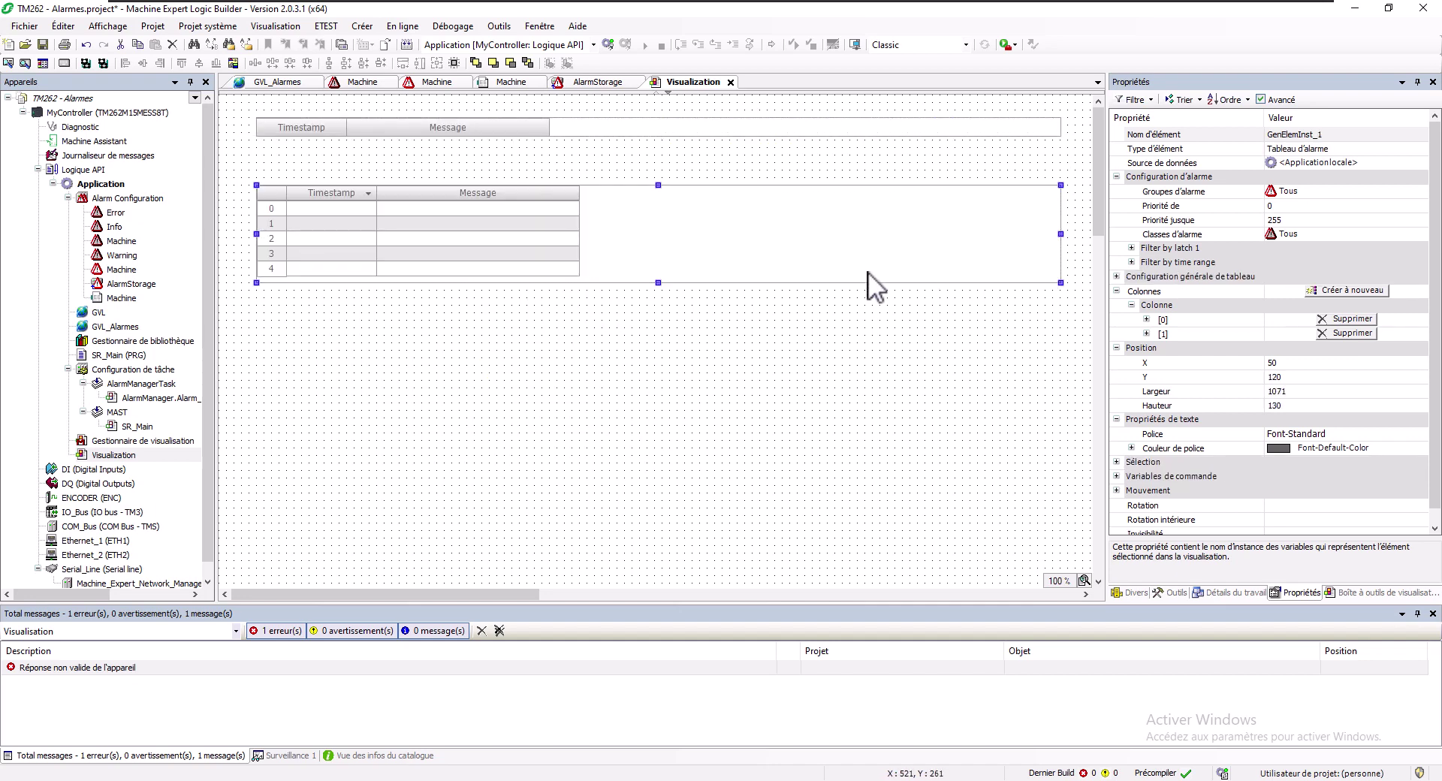
drag(658, 283, 653, 390)
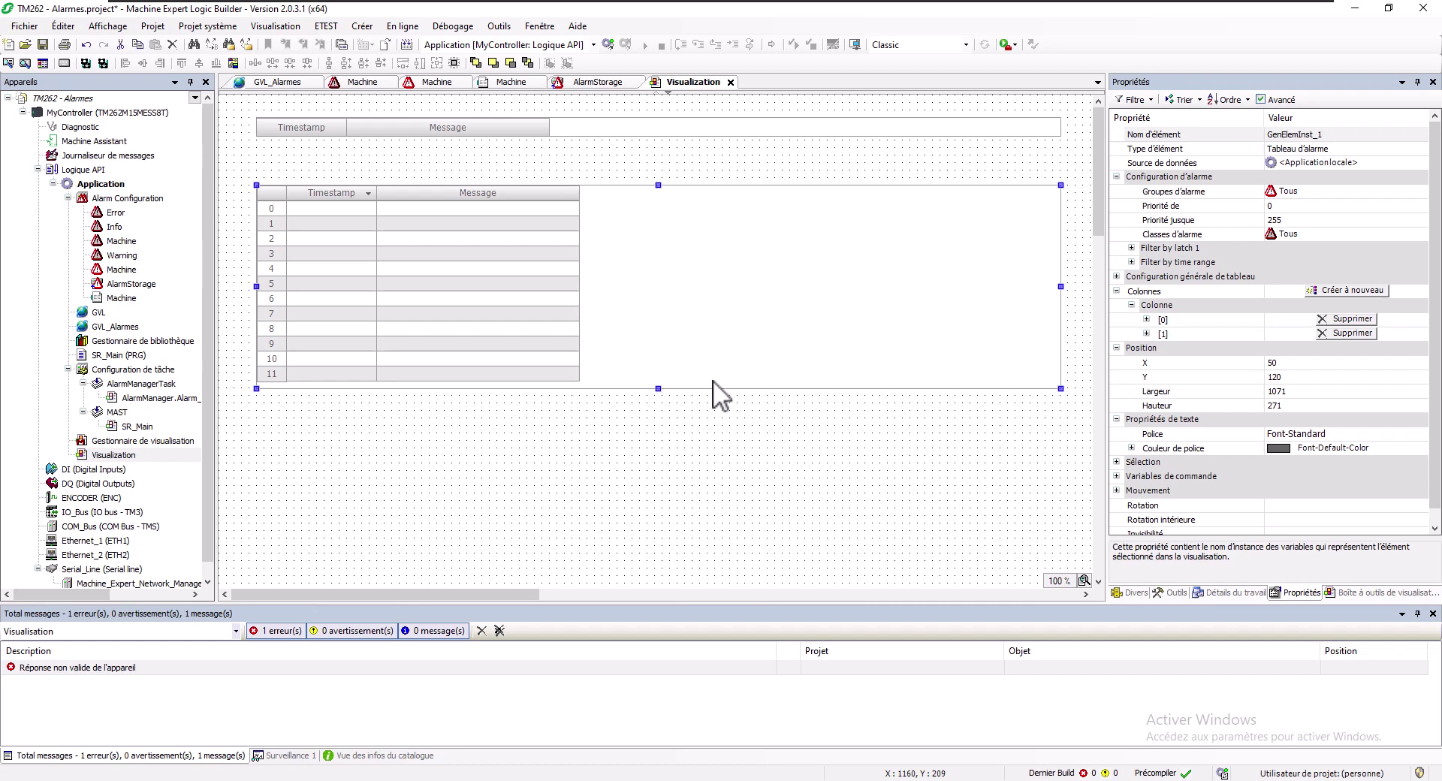
Add a Horodatage actif column, widen it, and place it between Timestamp and Message
click(1338, 292)
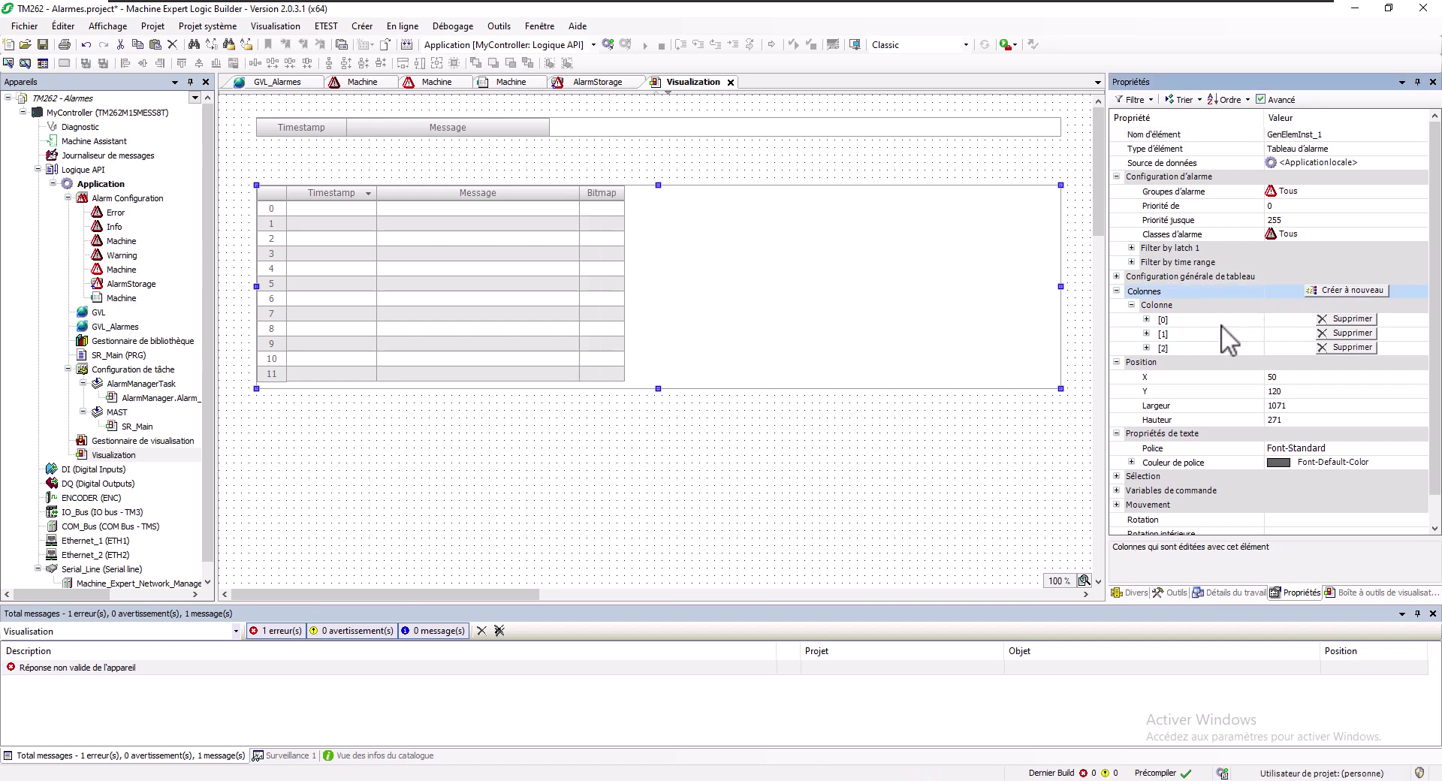
click(1146, 347)
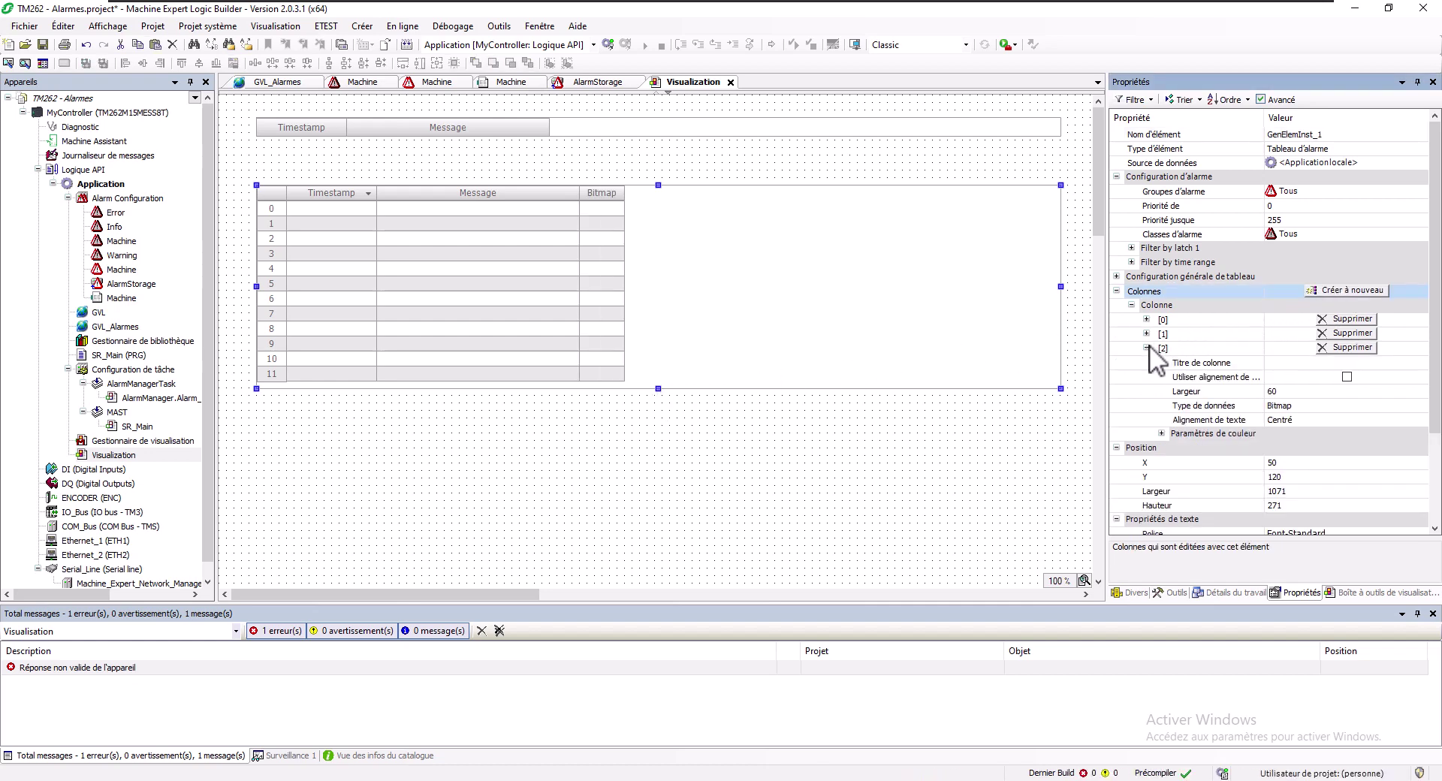
click(1305, 407)
click(1304, 407)
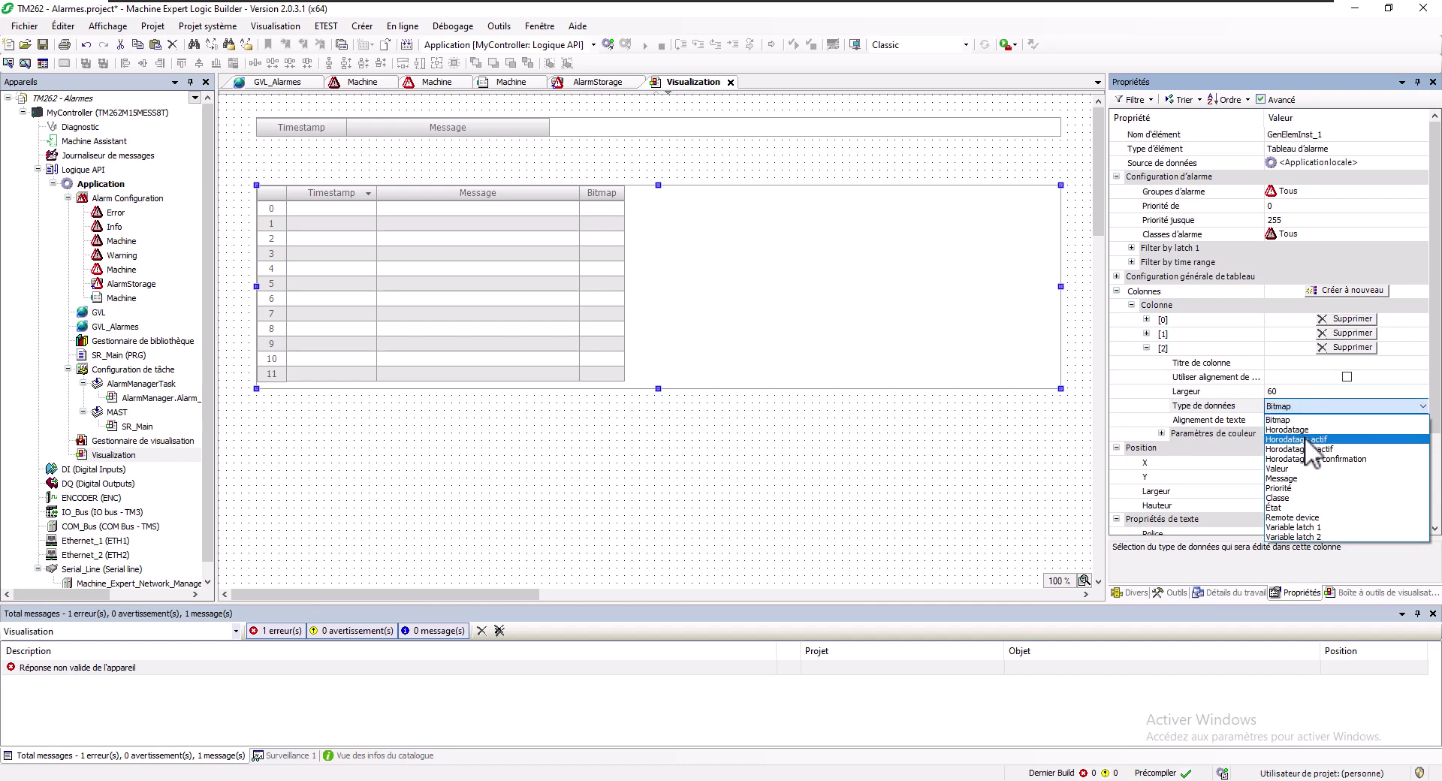
click(1304, 437)
click(1220, 420)
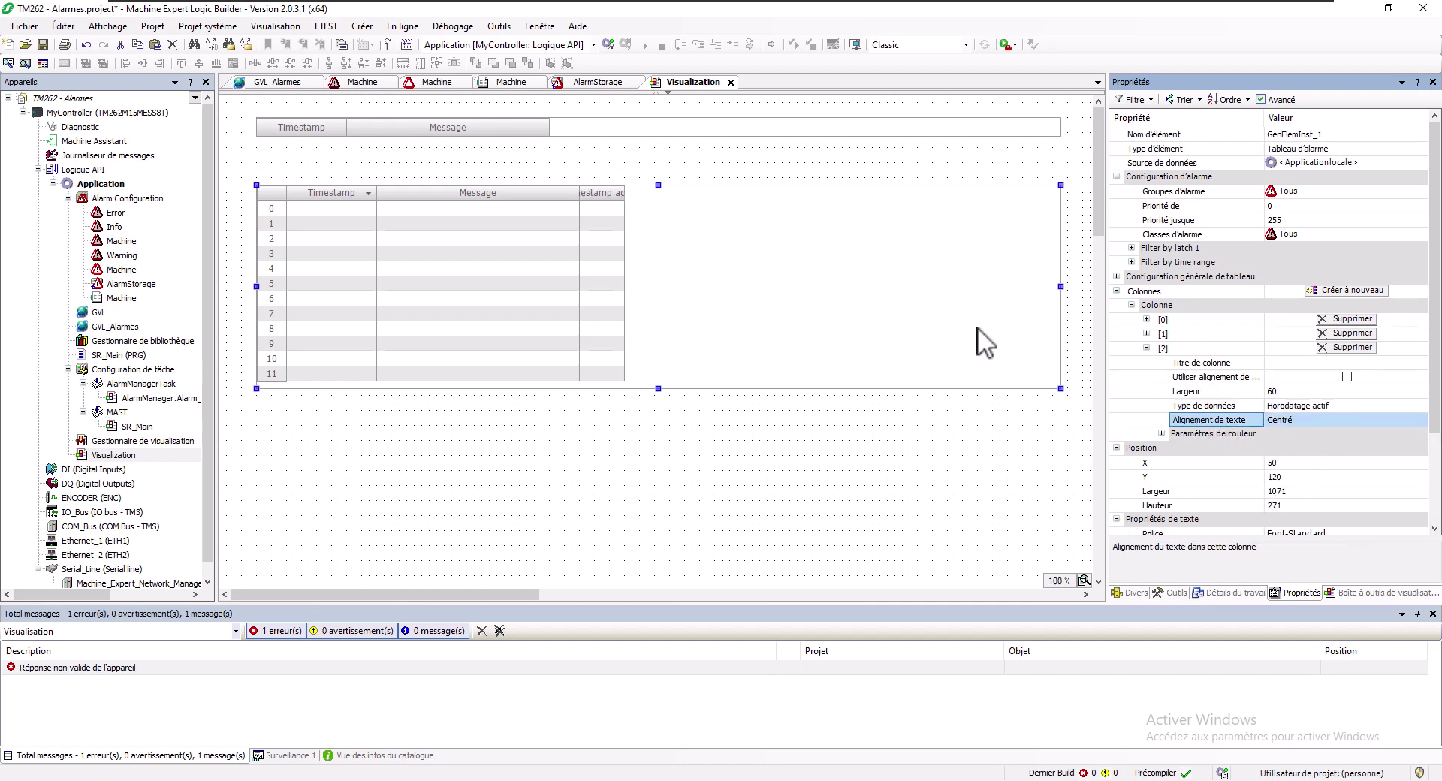
drag(625, 192, 723, 197)
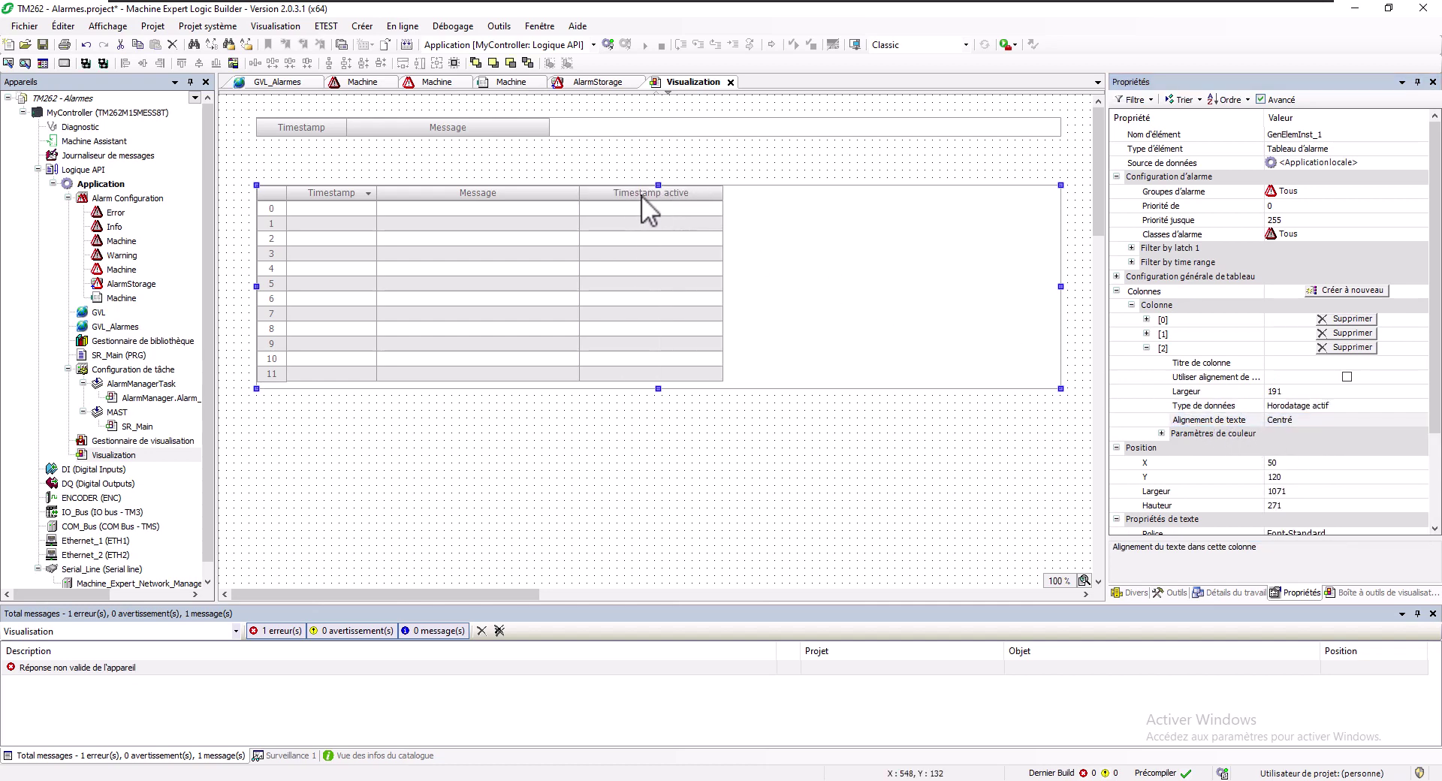
drag(624, 195, 422, 199)
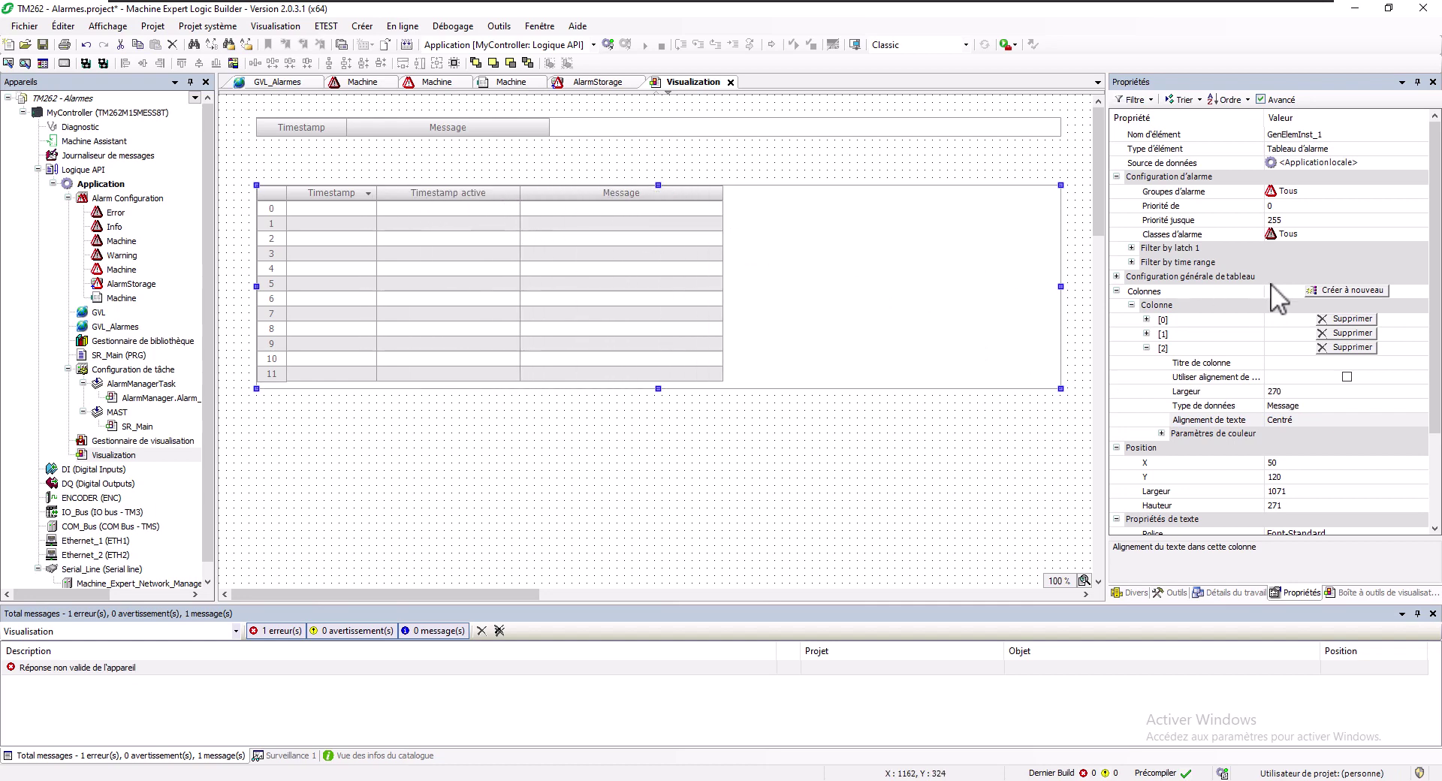
Add a Horodatage inactif column as column [3] and widen it to 175
click(1331, 289)
click(1146, 448)
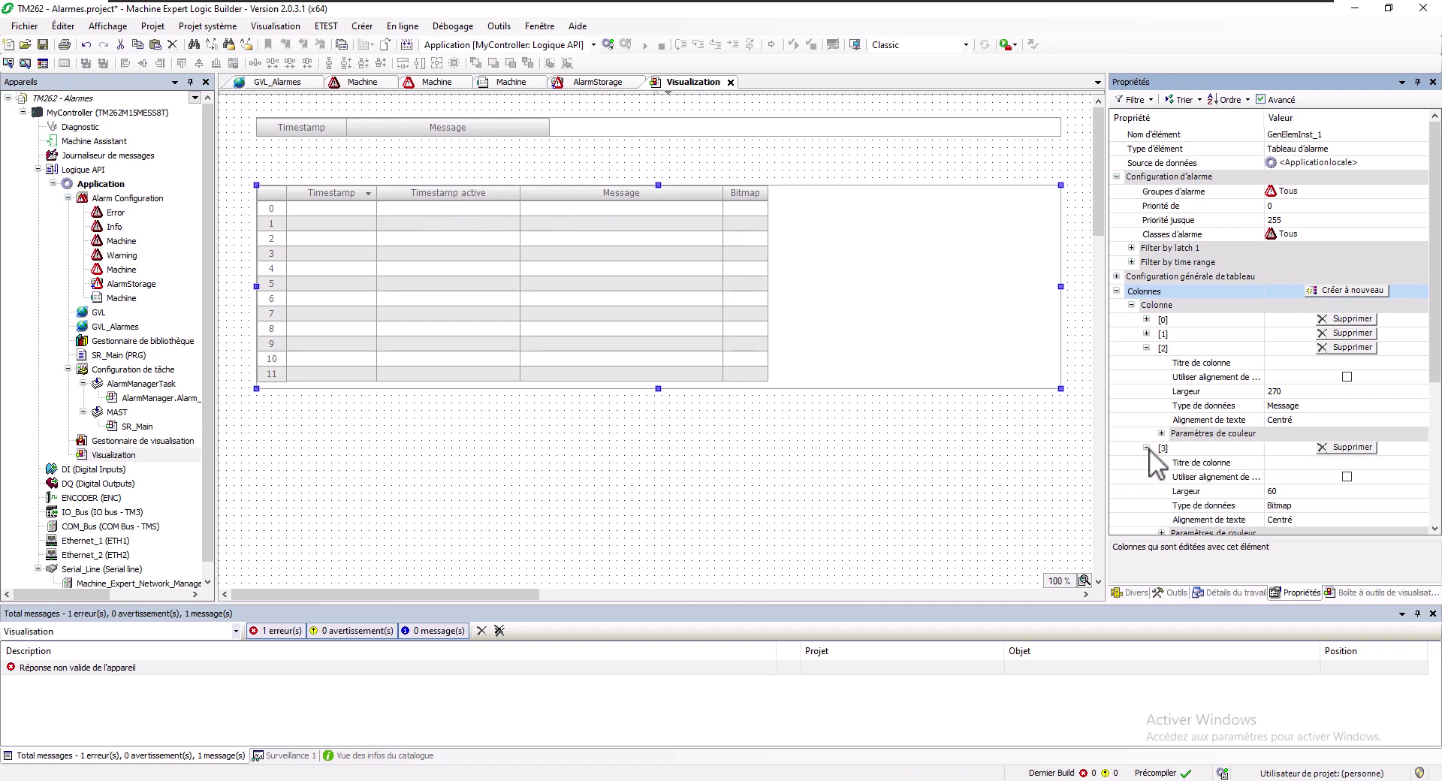
click(1280, 504)
click(1288, 506)
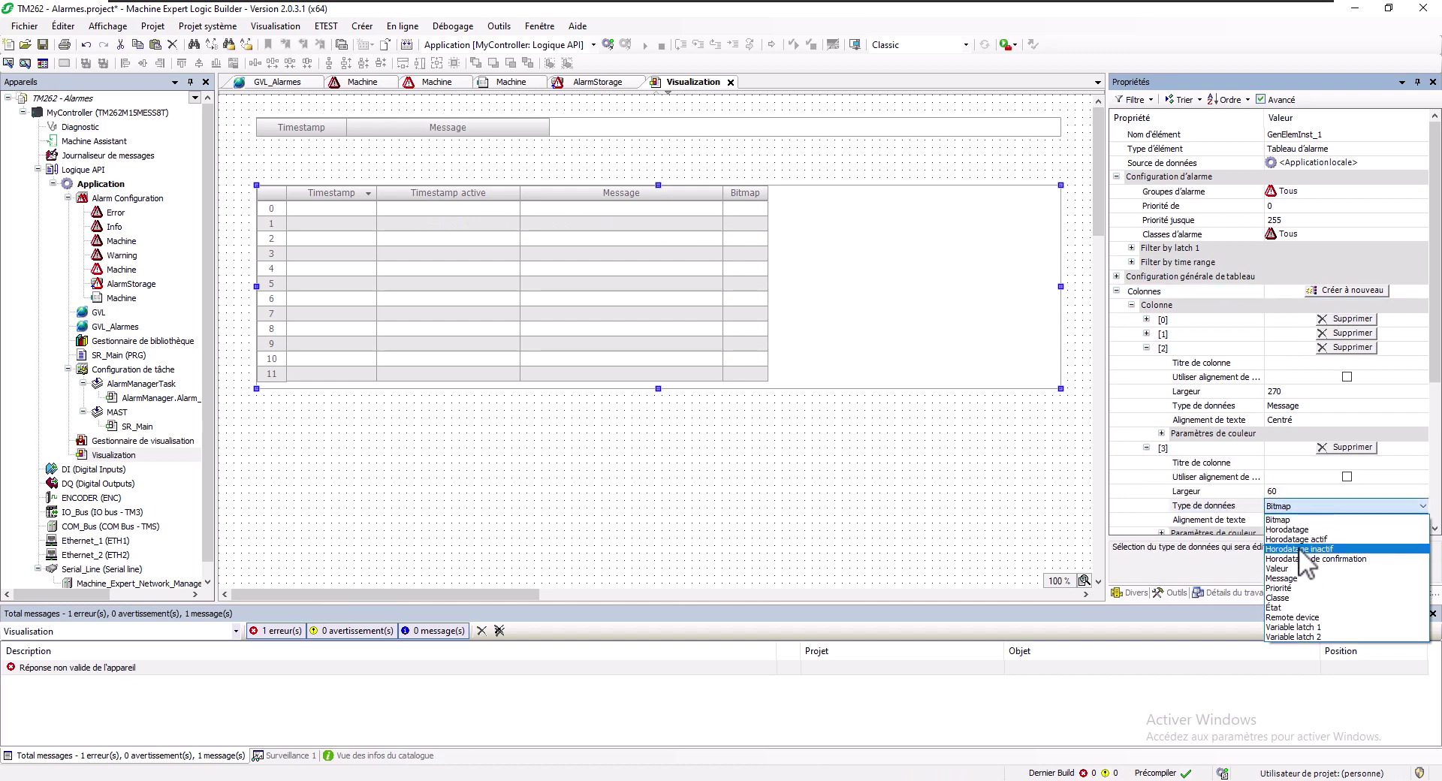
click(1299, 547)
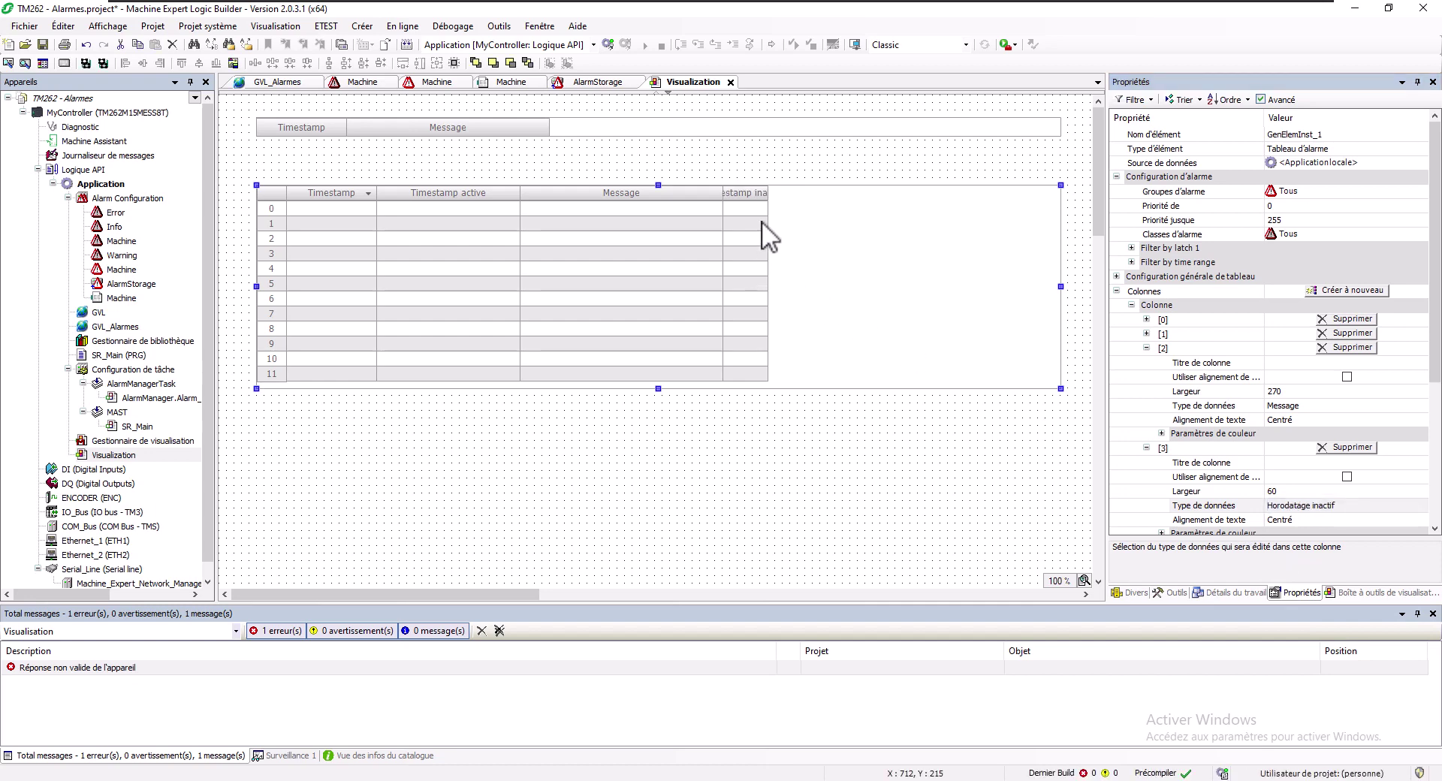
drag(772, 203, 564, 182)
Move Timestamp inactive ahead of Message, then add a Classe column to the alarm banner
click(494, 115)
click(494, 128)
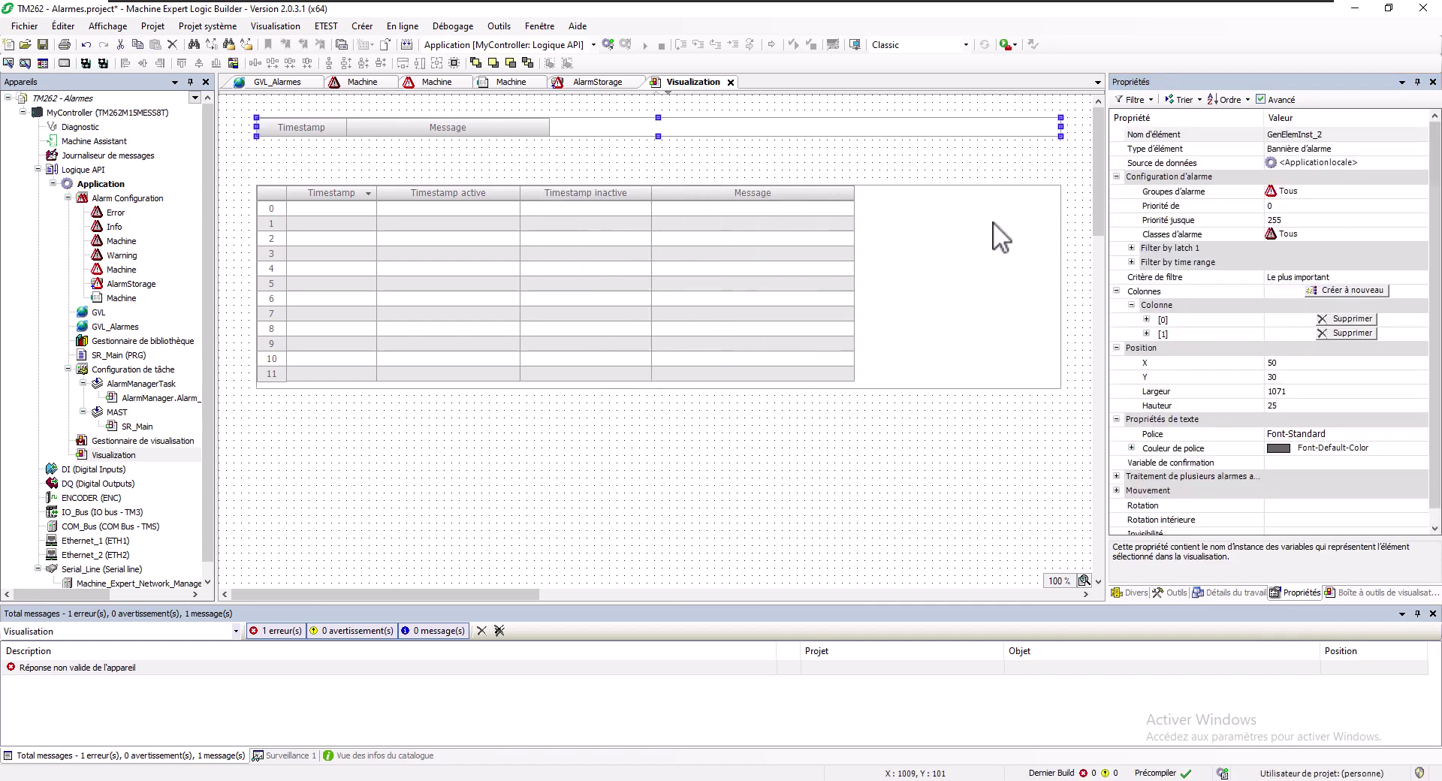
click(1349, 290)
click(1146, 349)
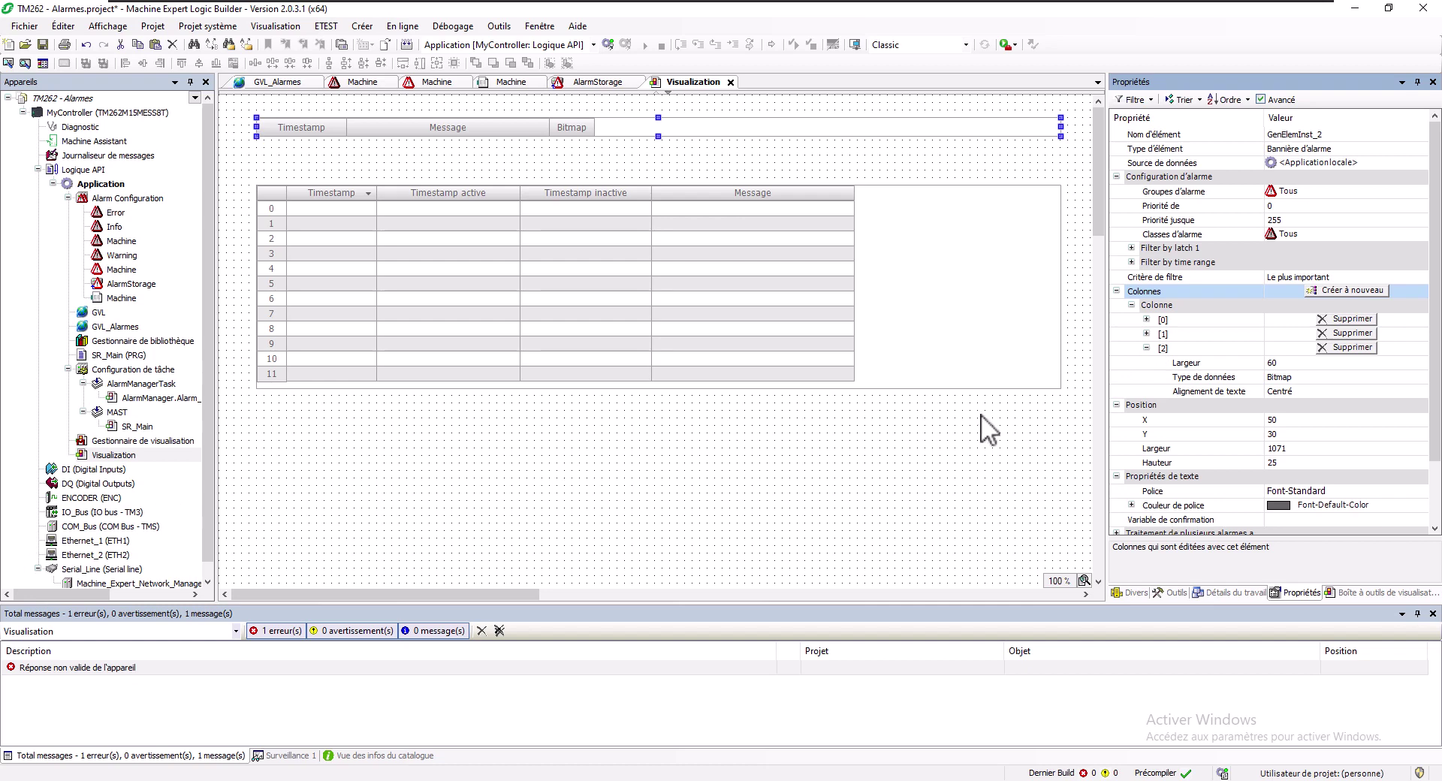
click(1290, 373)
click(1299, 374)
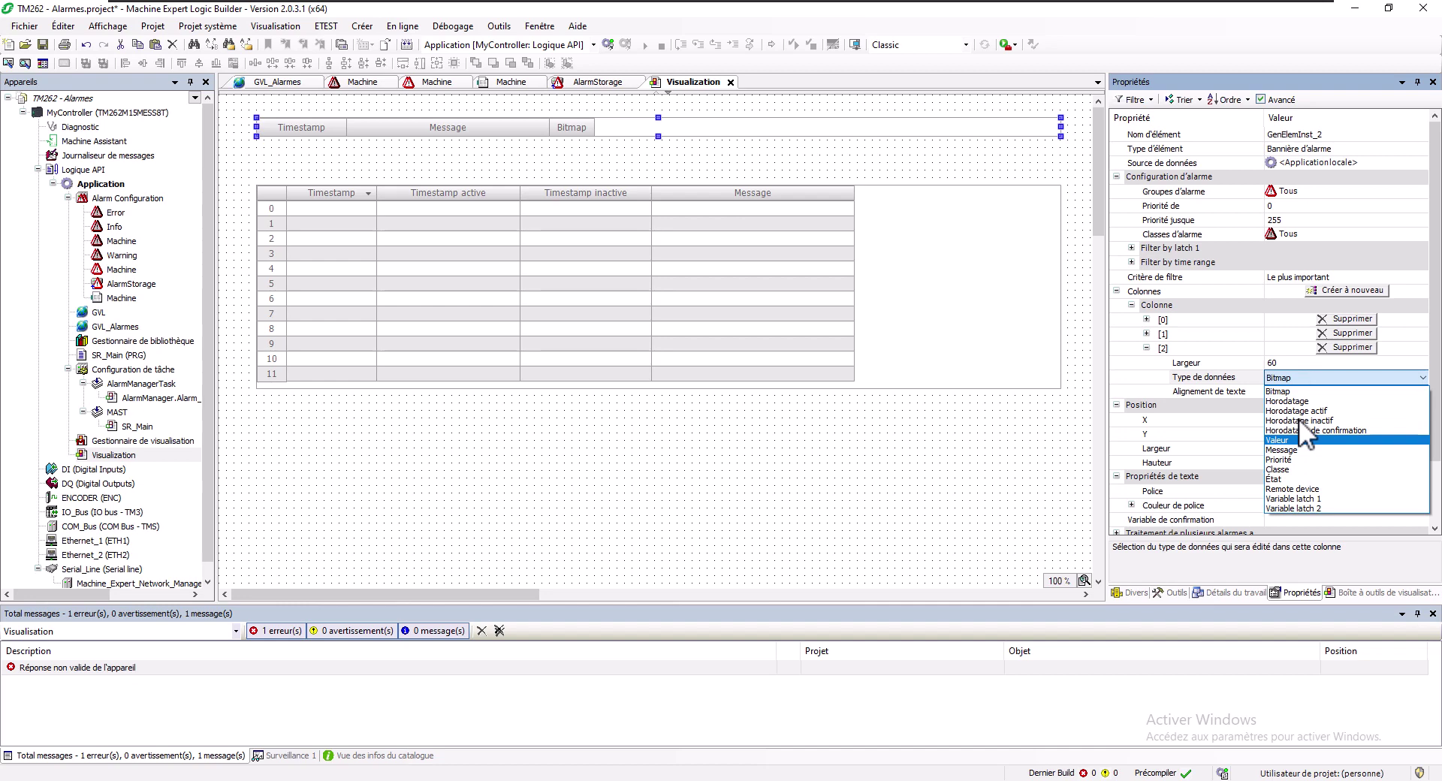
key(Down)
key(Down)
key(Down)
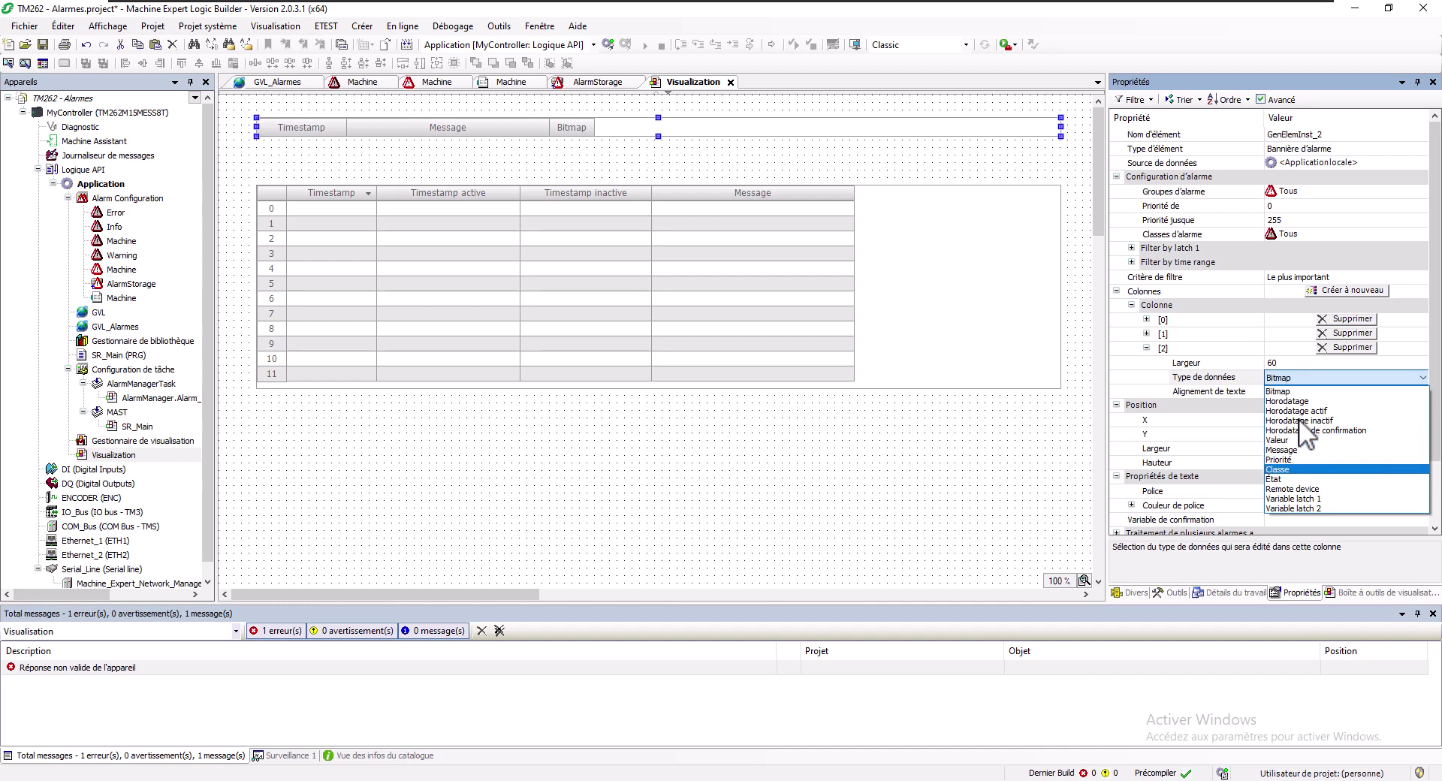
click(1295, 468)
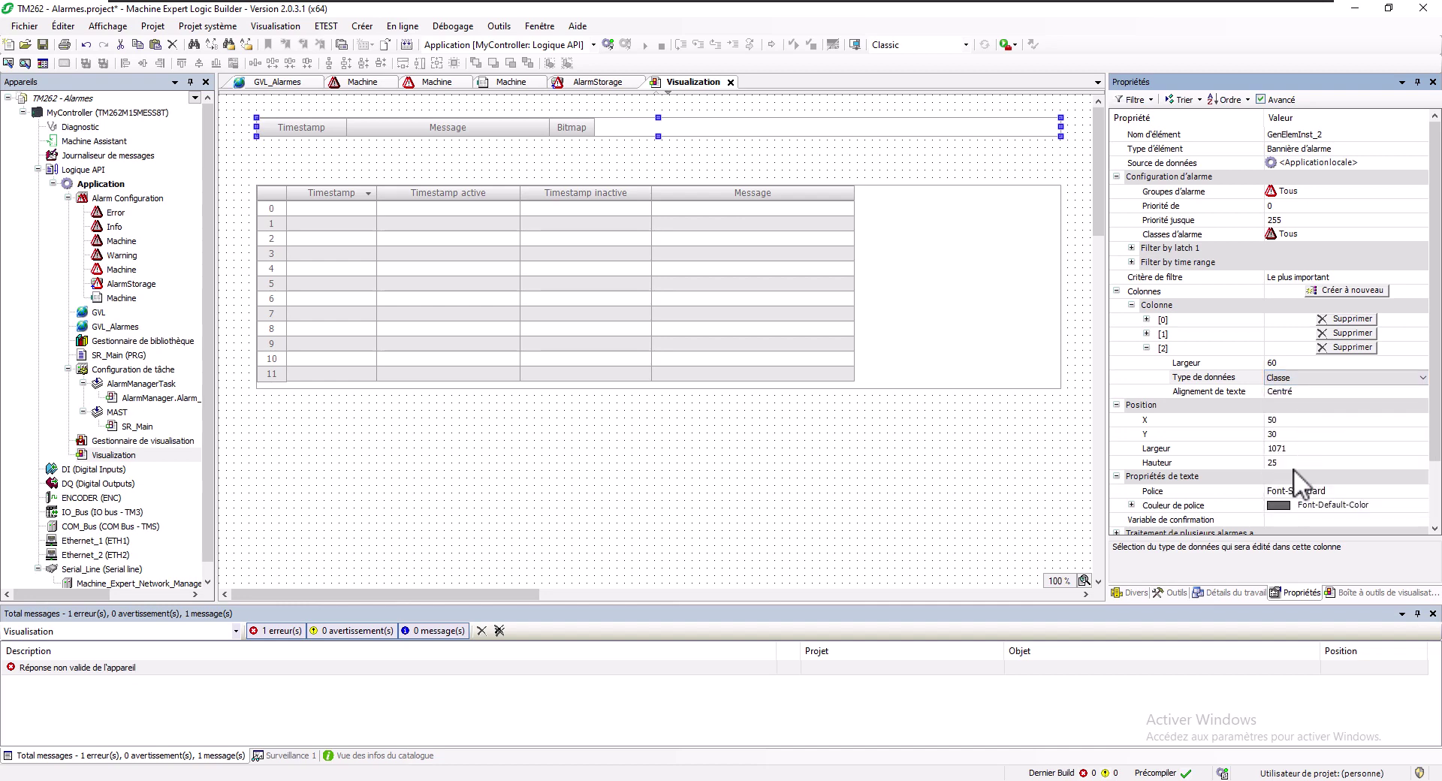
Add a fourth alarm banner column, column [3], showing État
click(632, 151)
click(626, 129)
click(1346, 292)
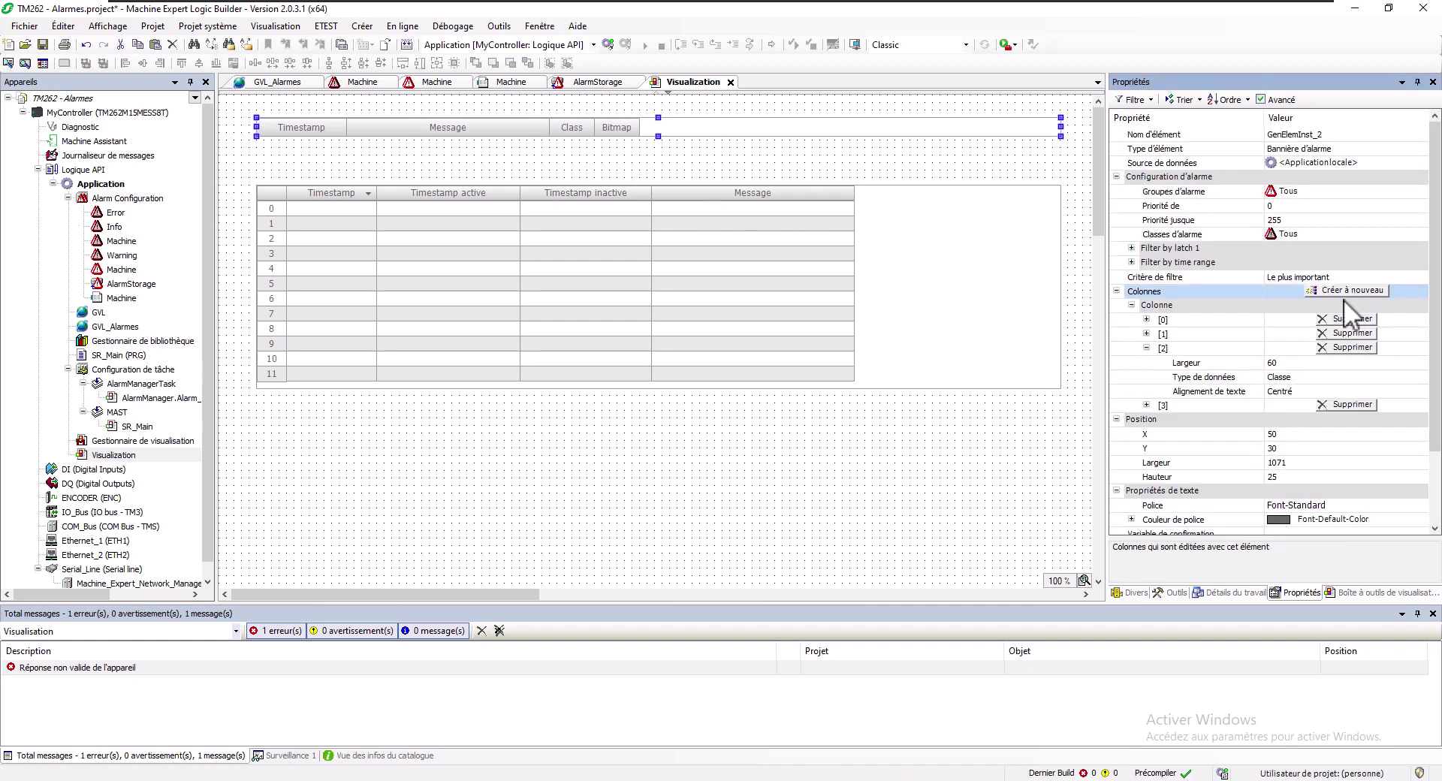
click(1146, 405)
click(1283, 437)
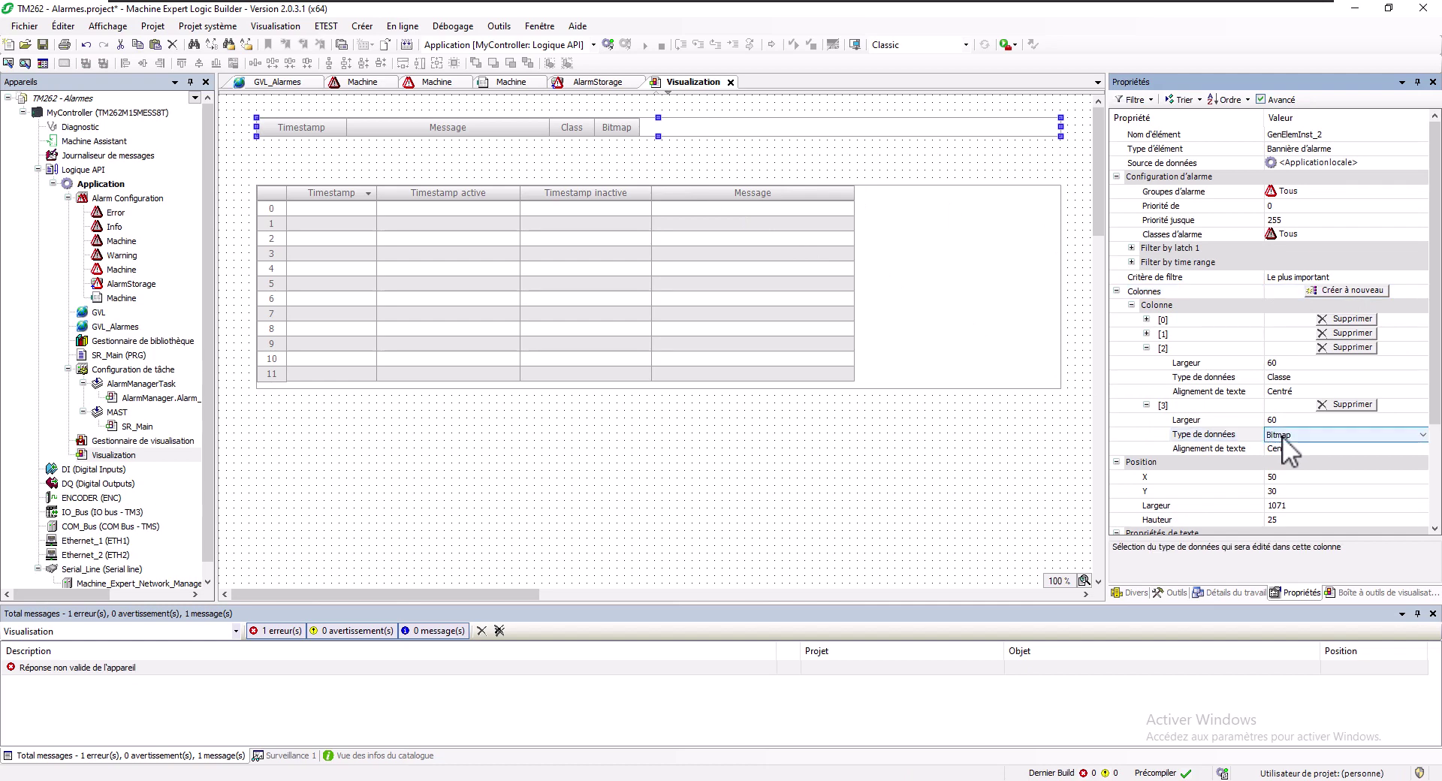
click(1283, 438)
click(1290, 534)
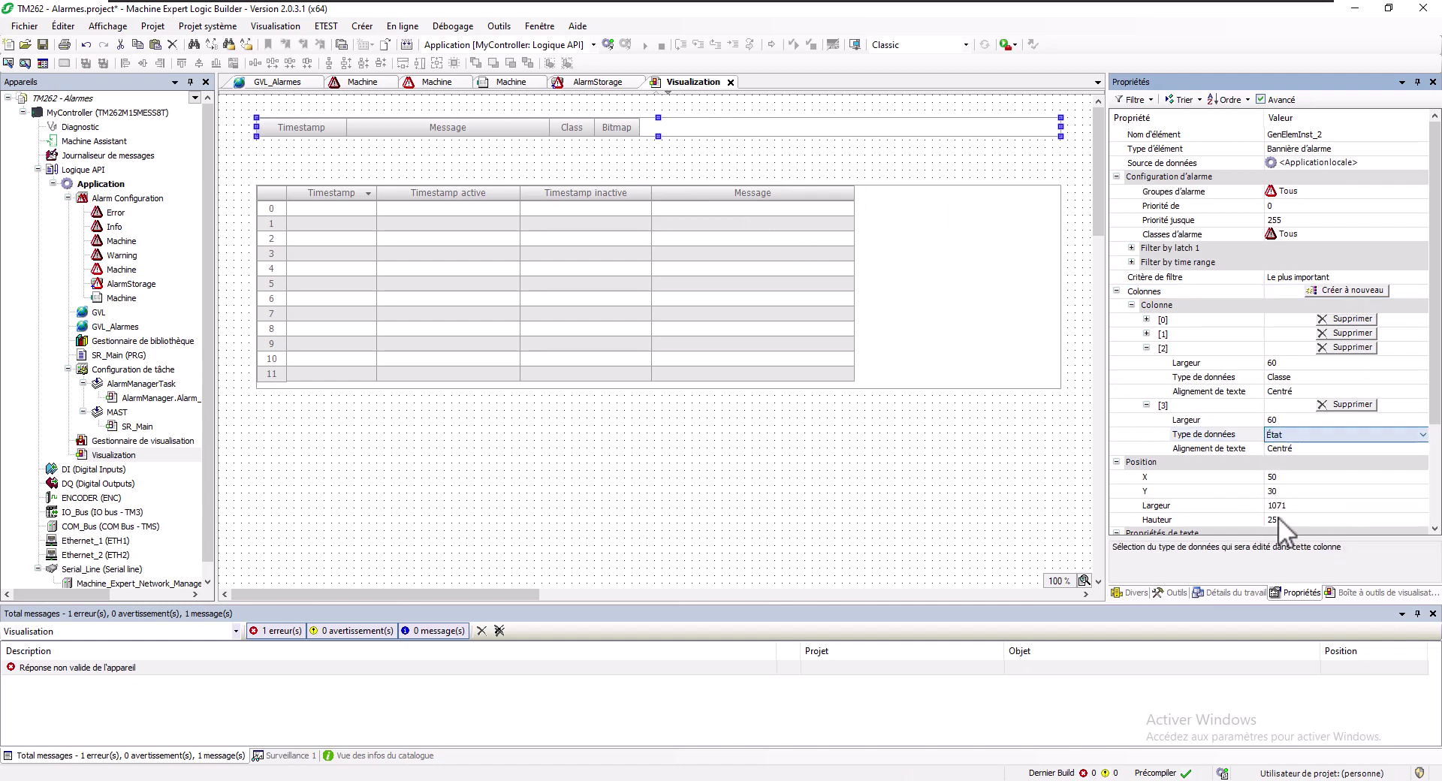
click(1235, 449)
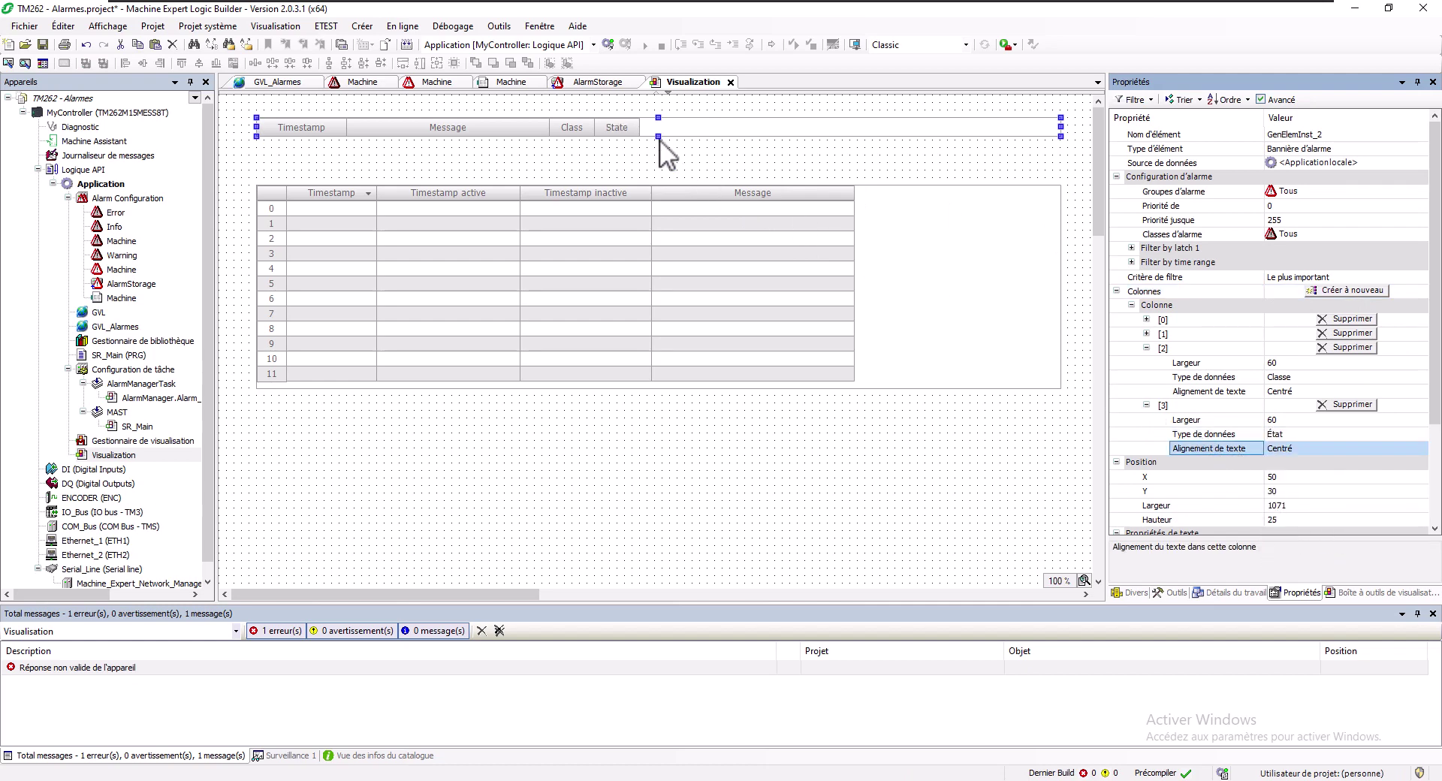
Widen the banner's State, Class (231) and Message columns and the table's Message column to 496
drag(753, 133, 817, 134)
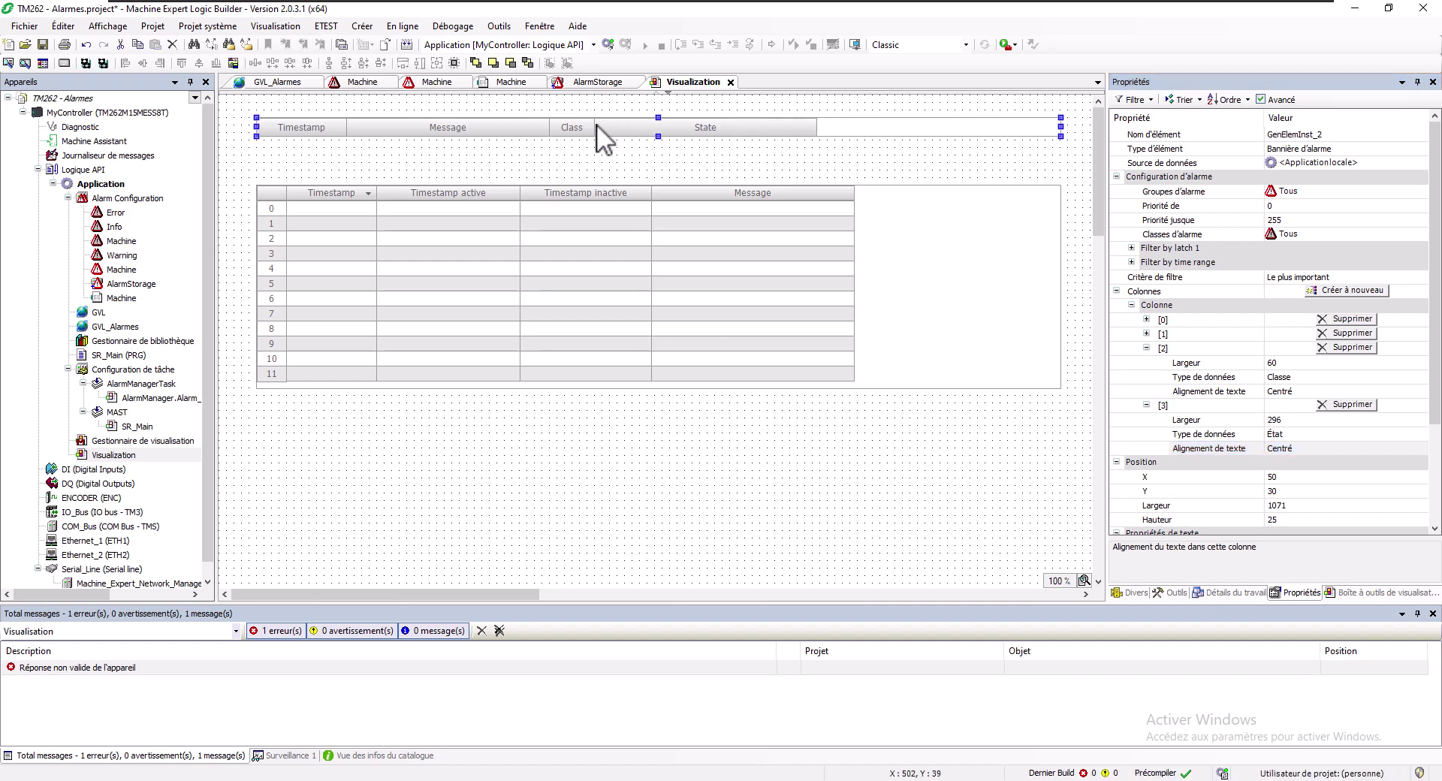
drag(700, 129, 714, 138)
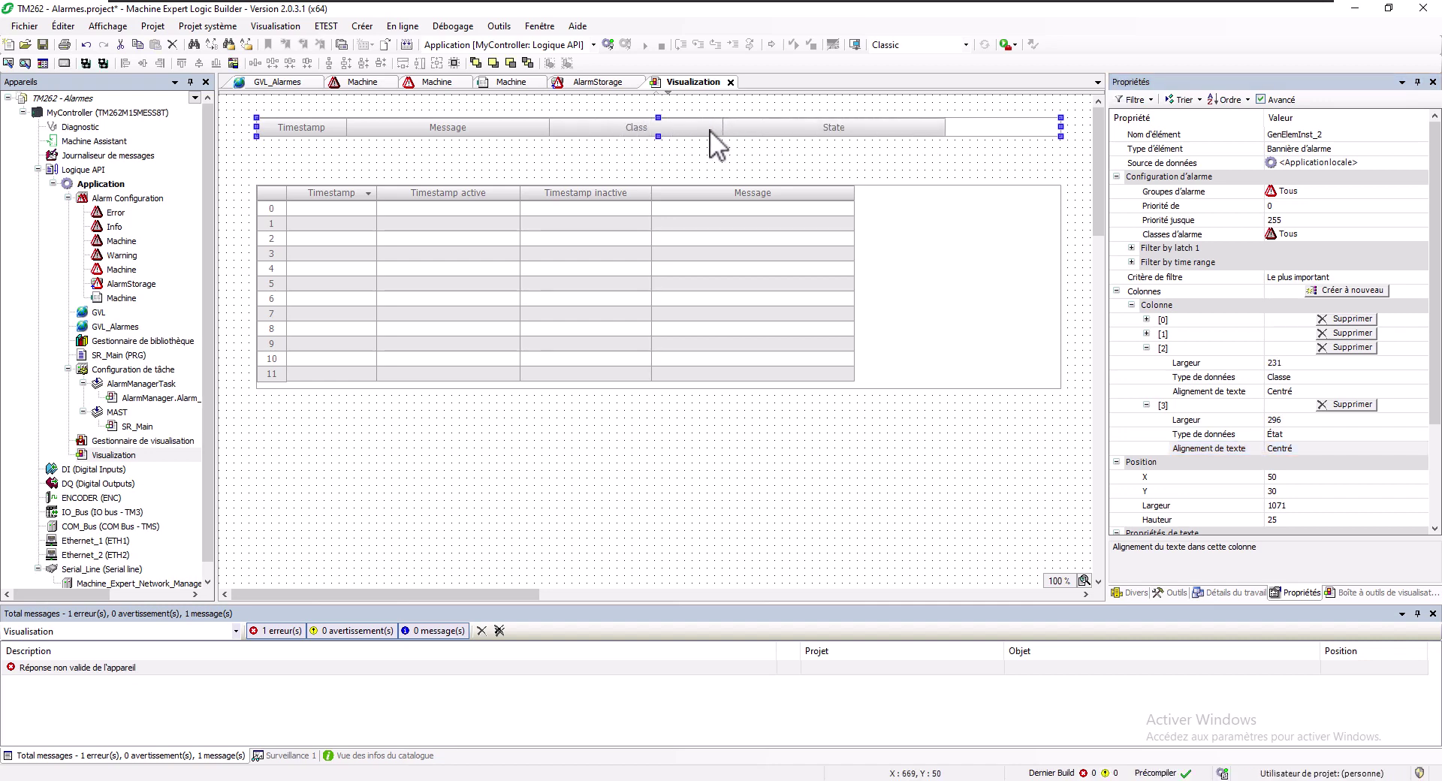
drag(610, 128, 660, 131)
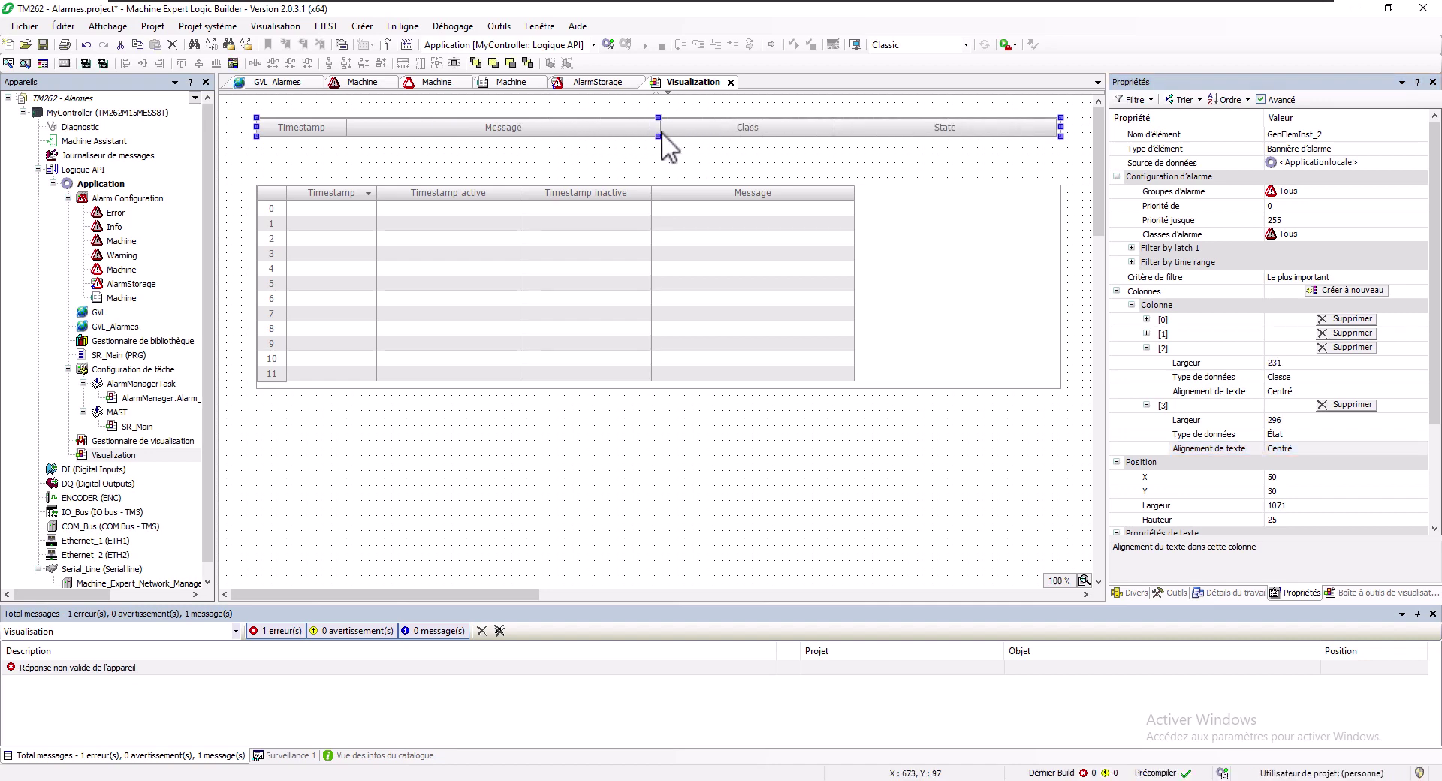
click(853, 192)
drag(854, 193, 1024, 203)
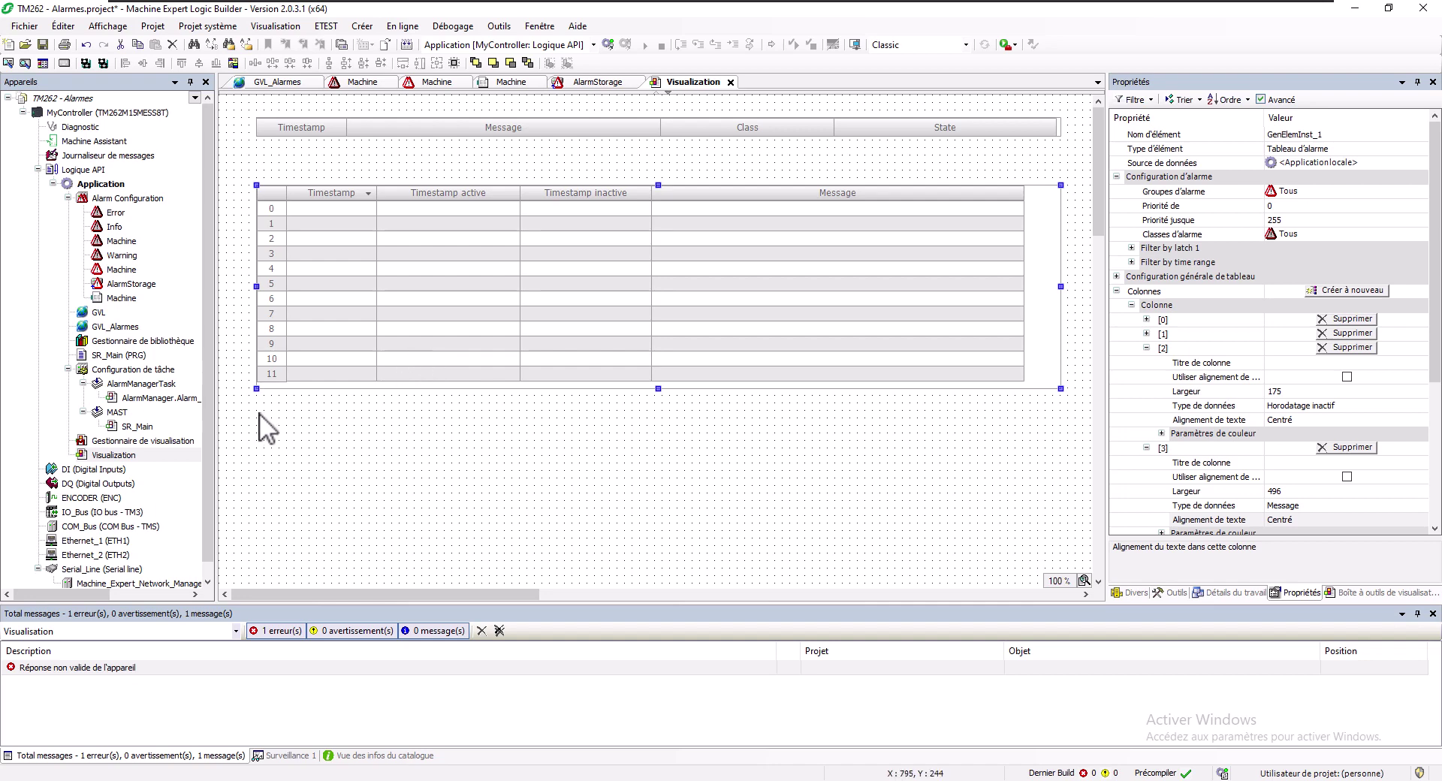
click(1132, 248)
click(1132, 290)
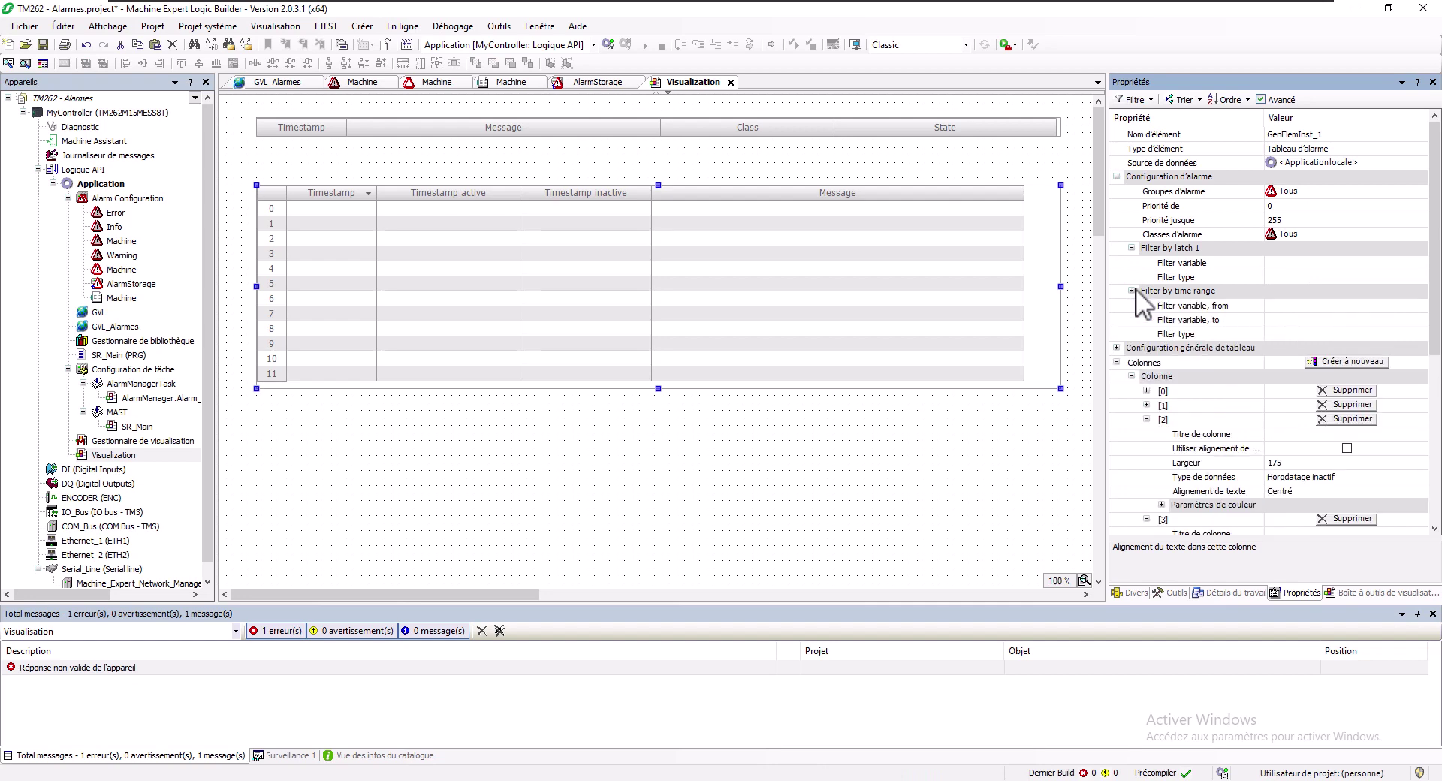
click(1131, 248)
scroll(1186, 323, down, 1)
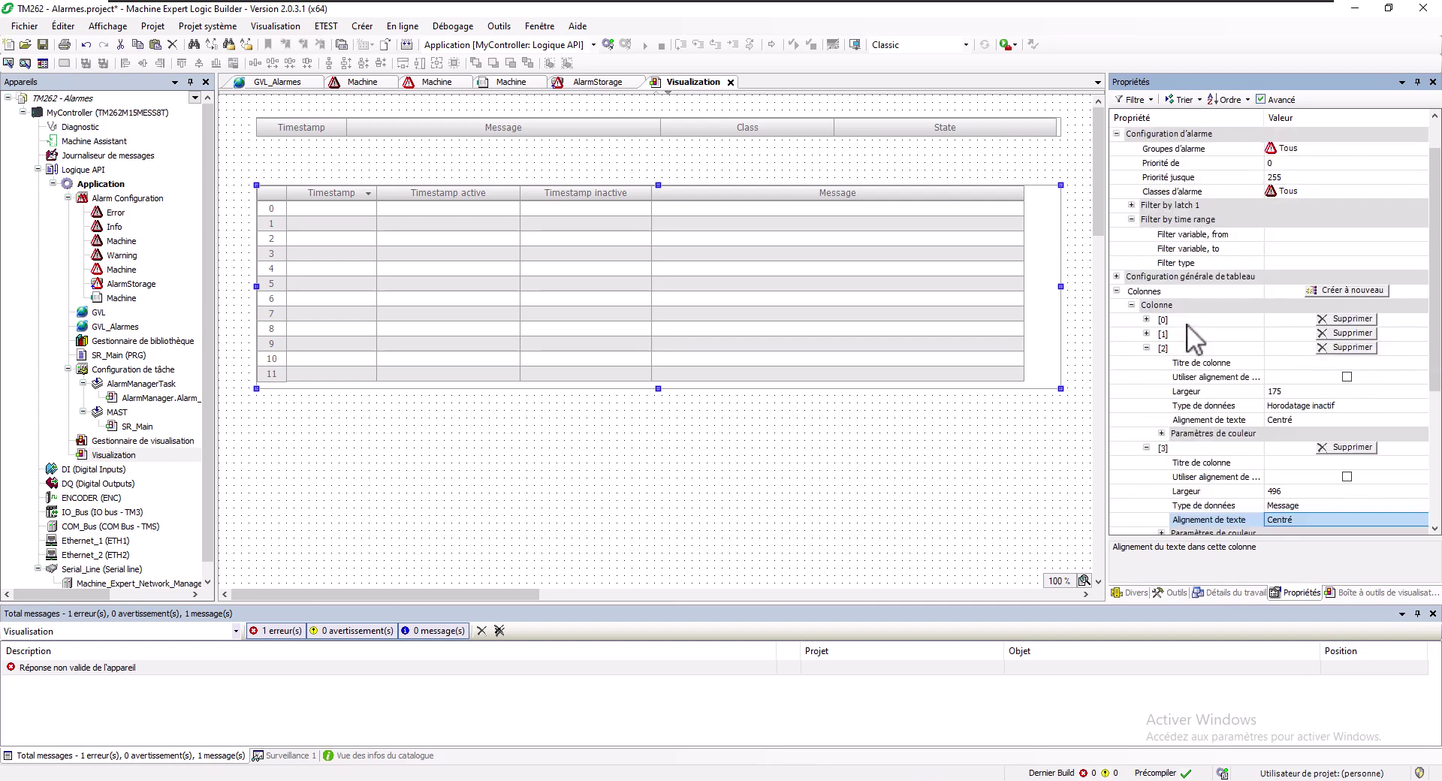
scroll(1186, 323, down, 5)
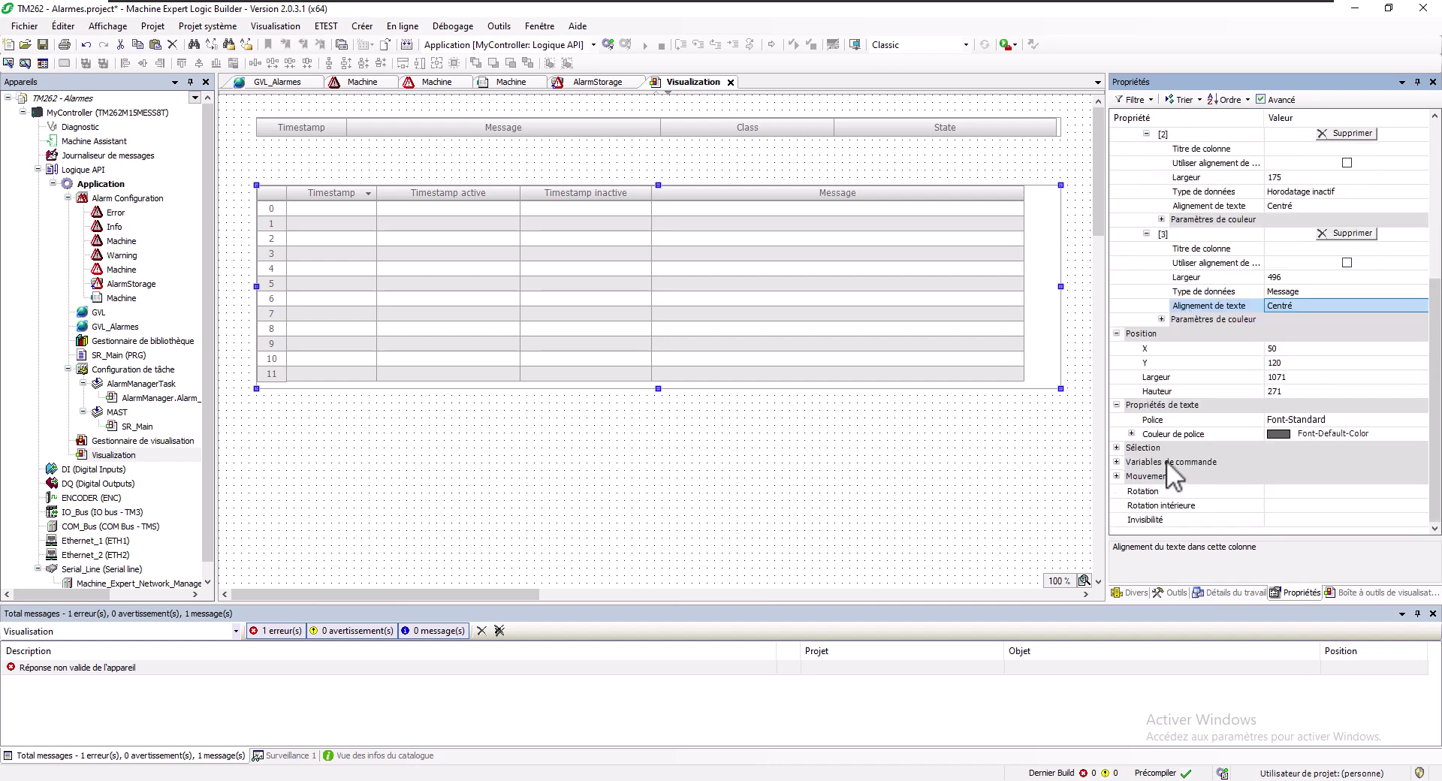
click(621, 133)
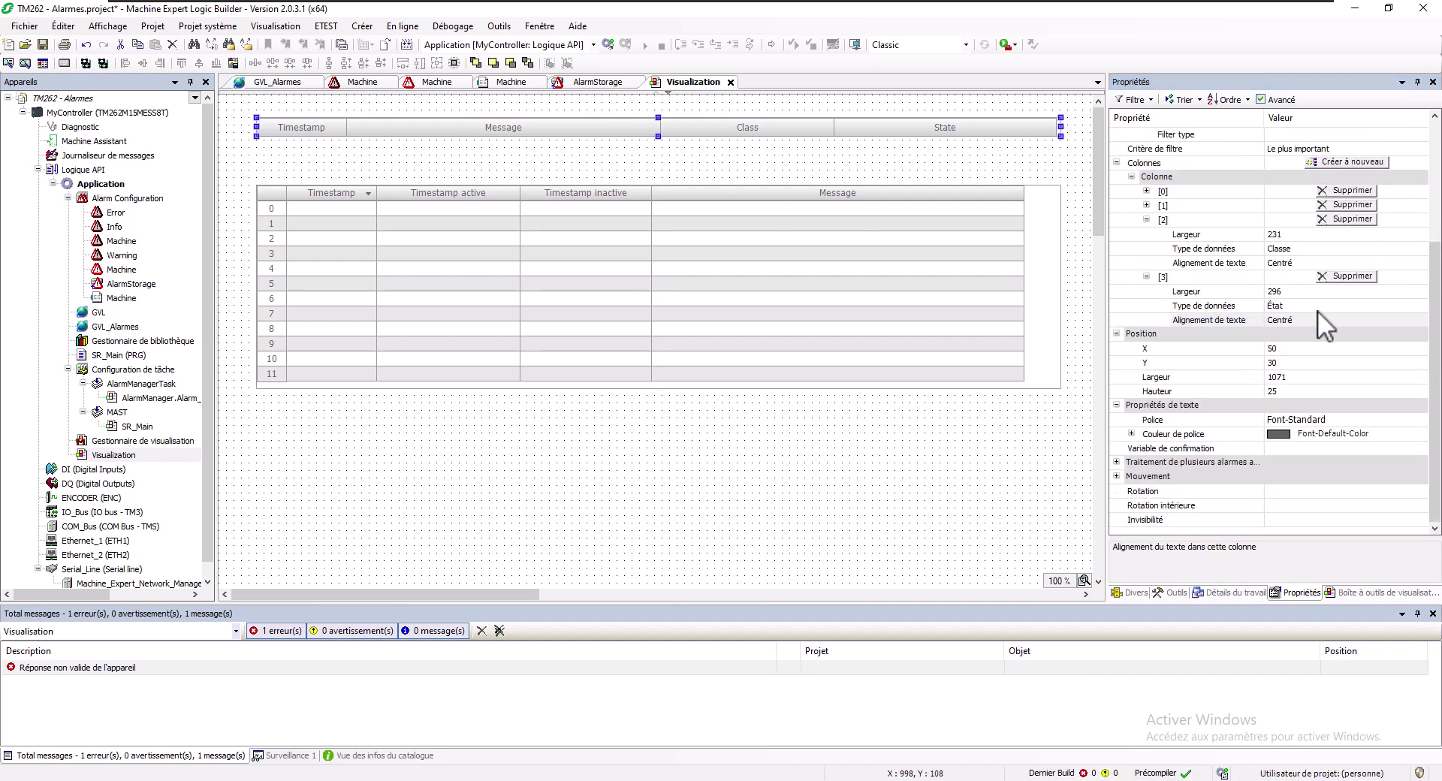
scroll(1317, 310, up, 4)
click(1132, 247)
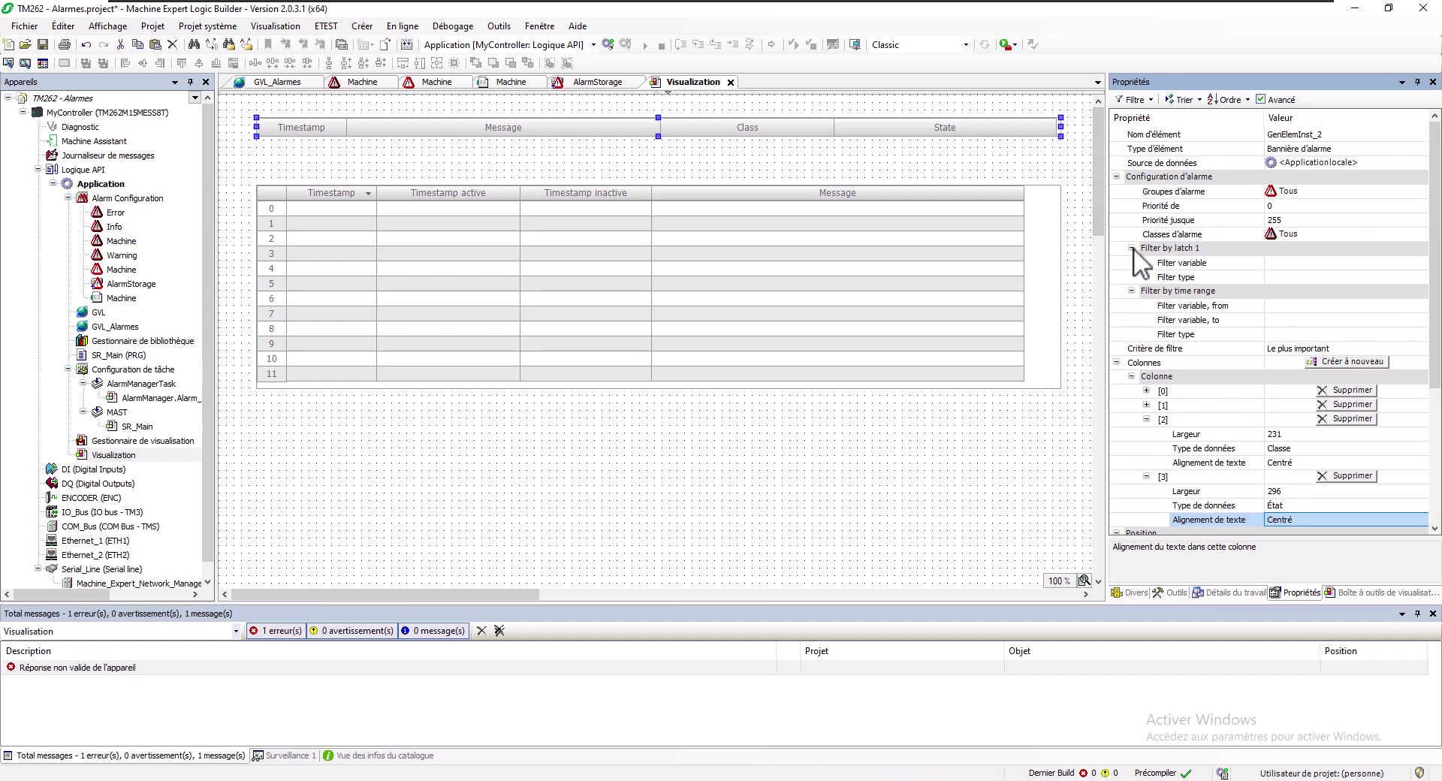
click(570, 236)
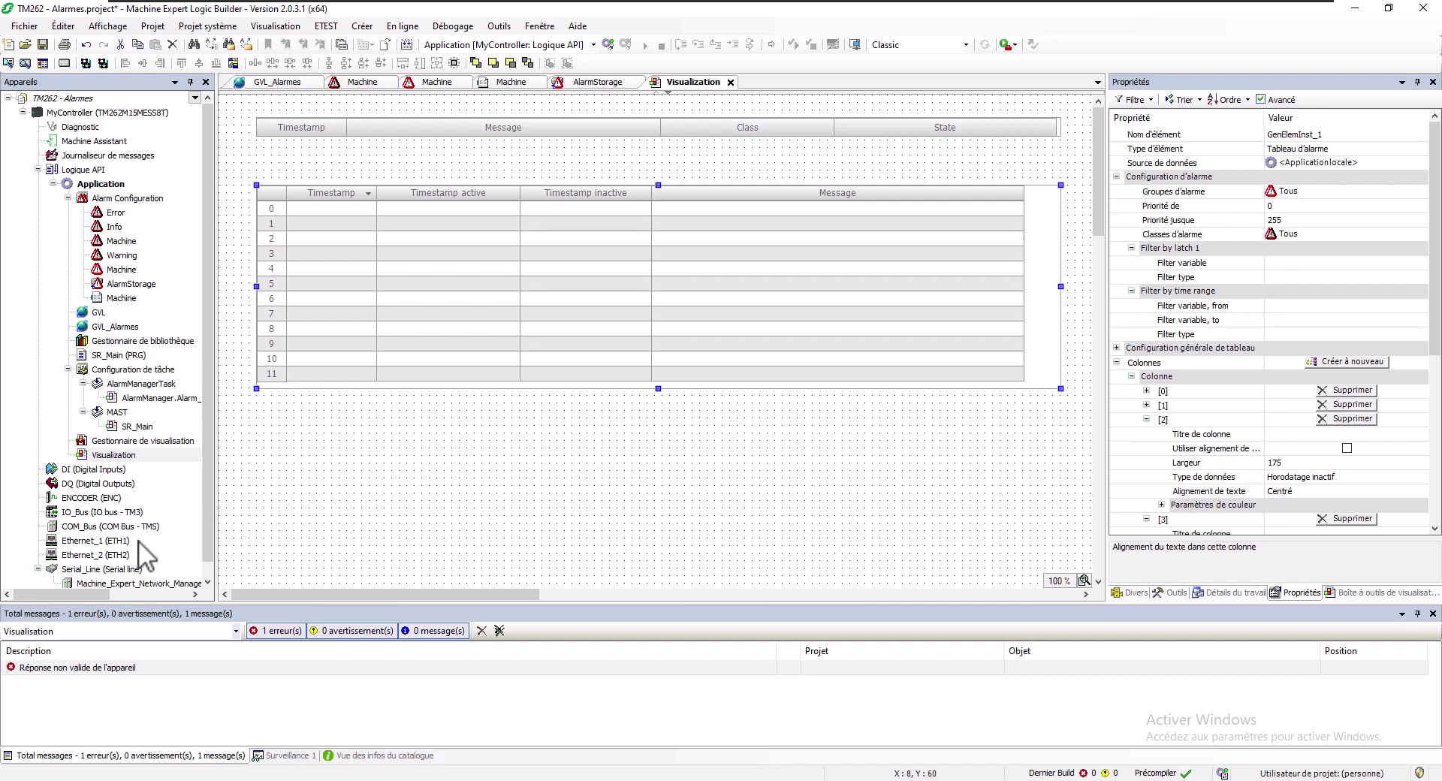
Give Ethernet_2 fixed IP 192.168.1.62 with subnet mask 255.255.255.0
double_click(105, 554)
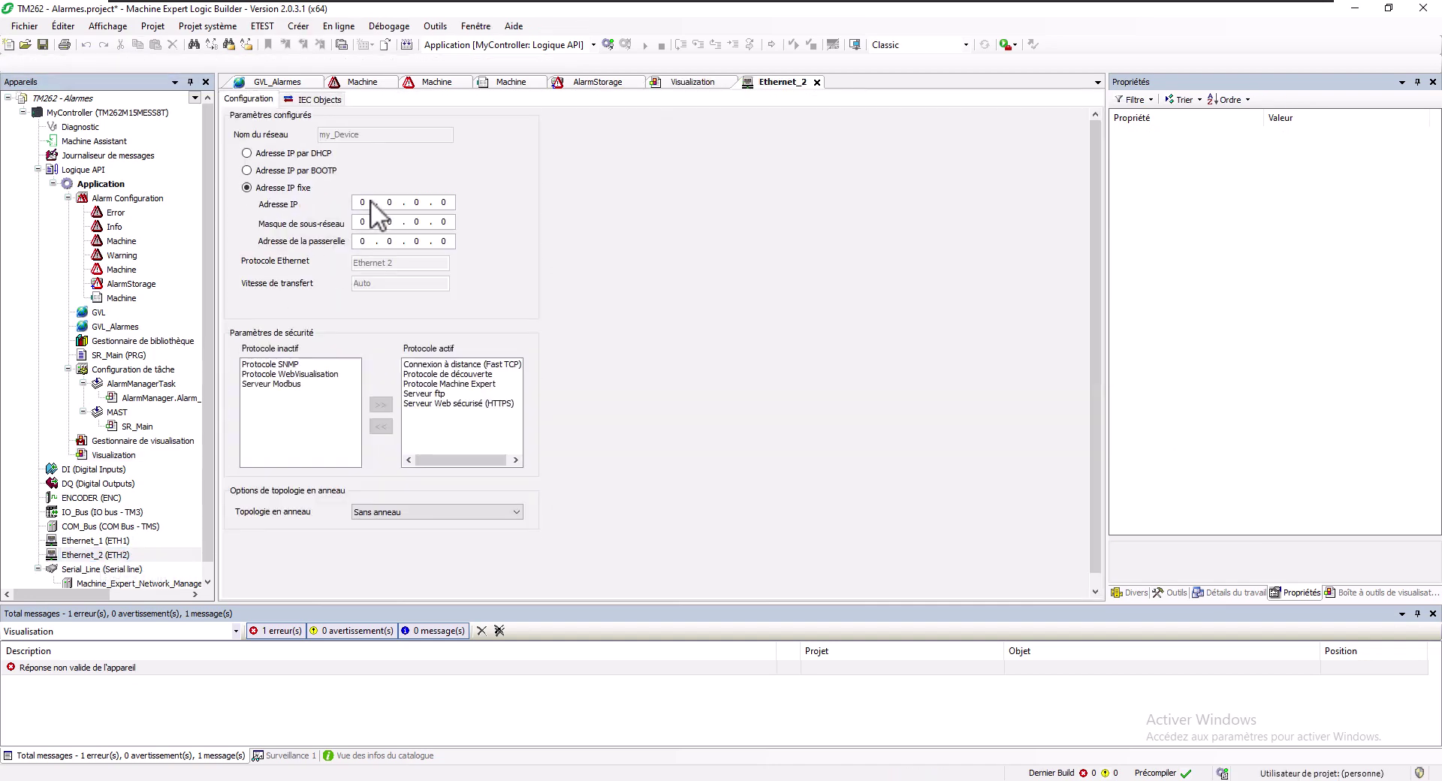
click(370, 202)
text(192 . 168 . )
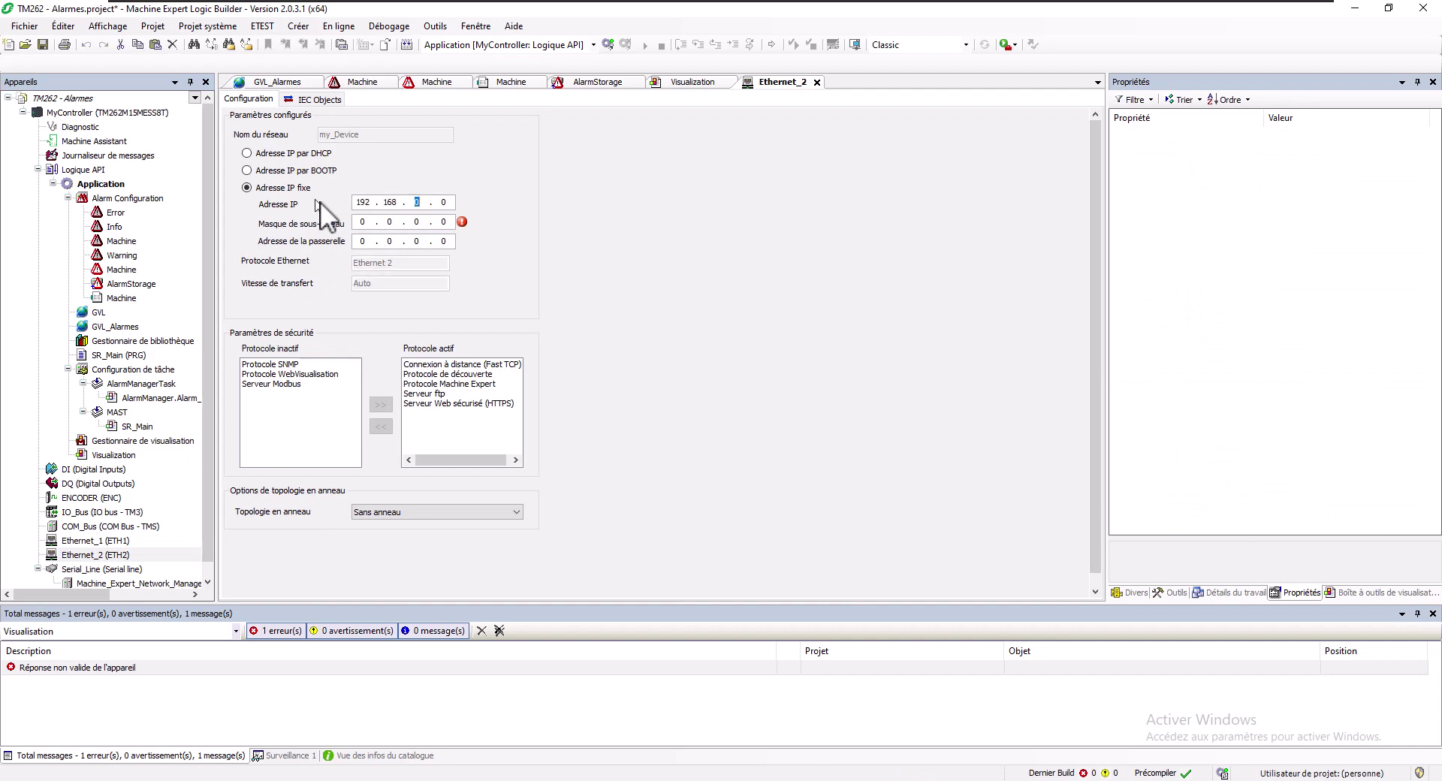
text(1 . 62)
key(Tab)
text(255 . 255 . 255)
Activate the inactive SNMP, WebVisualisation and Modbus protocols on Ethernet_2
click(273, 365)
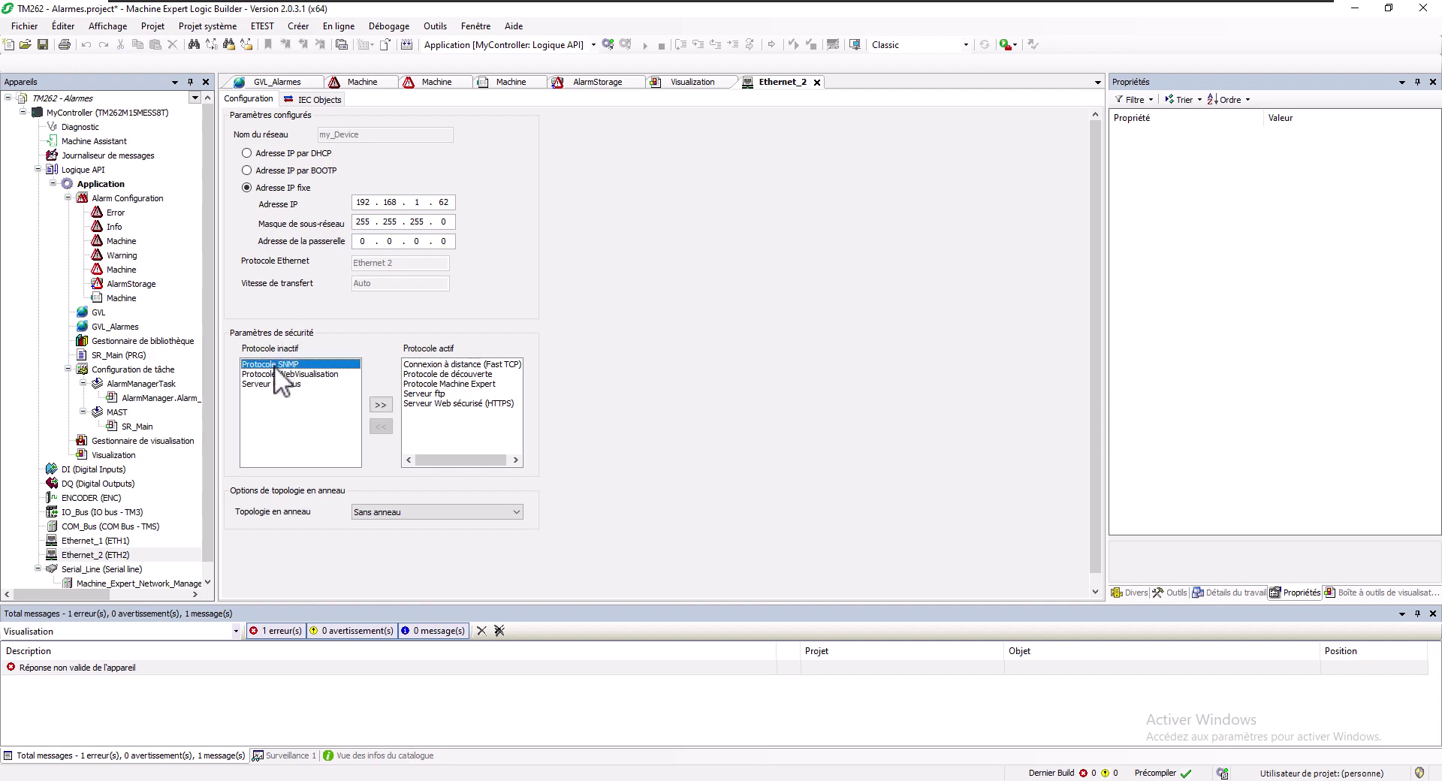
shift+click(284, 383)
click(381, 405)
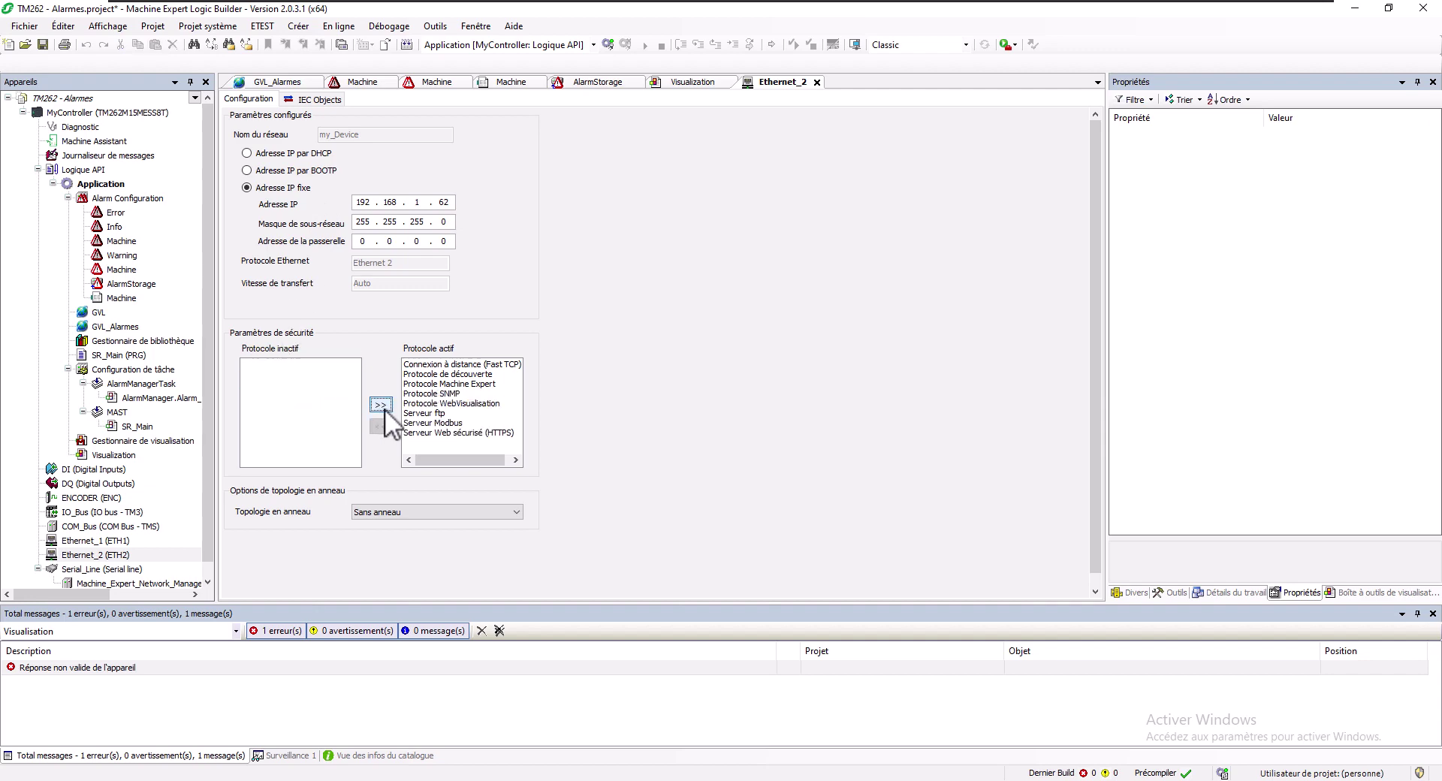
Target the scanned TM2x2-15 in MyController's communication settings using Adresse IP (Fast TCP) mode
click(128, 111)
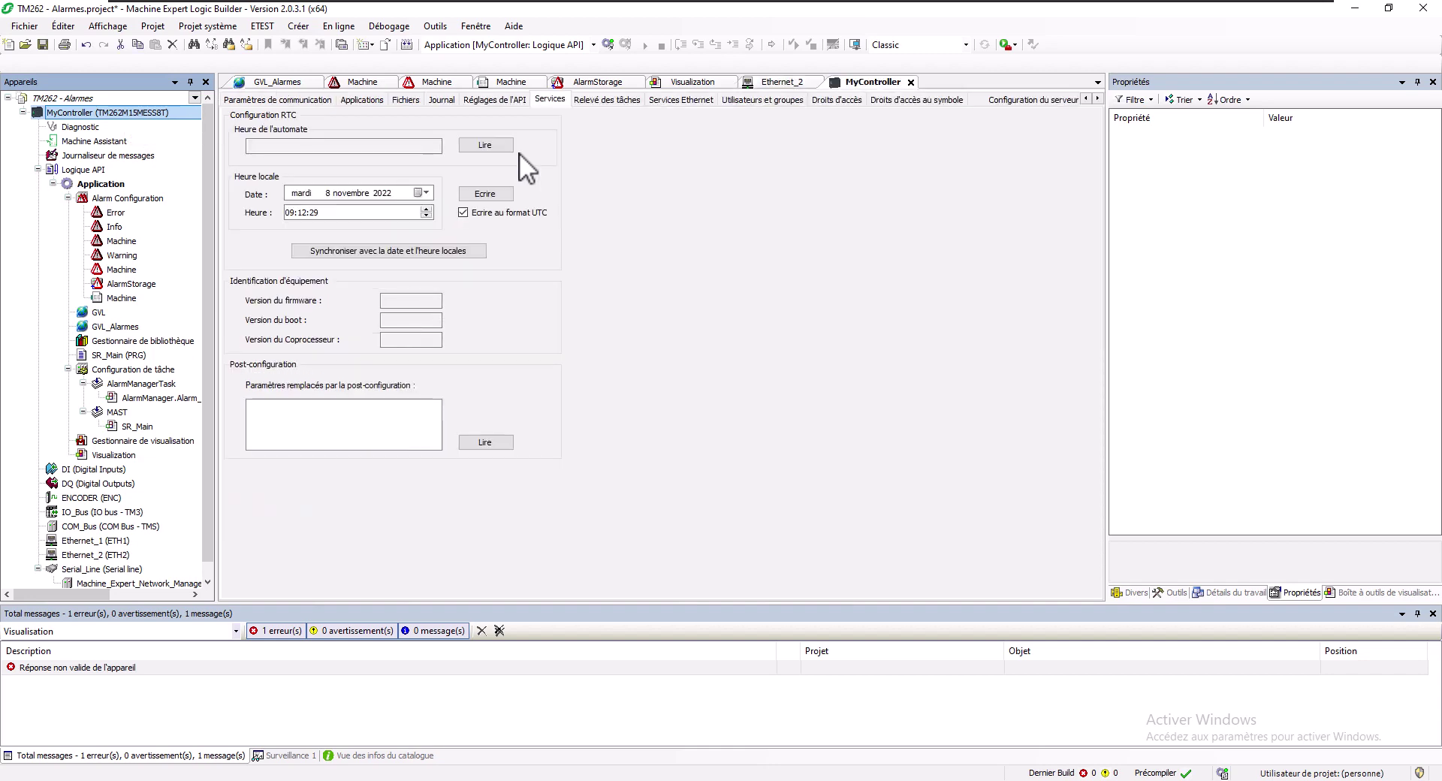
click(473, 148)
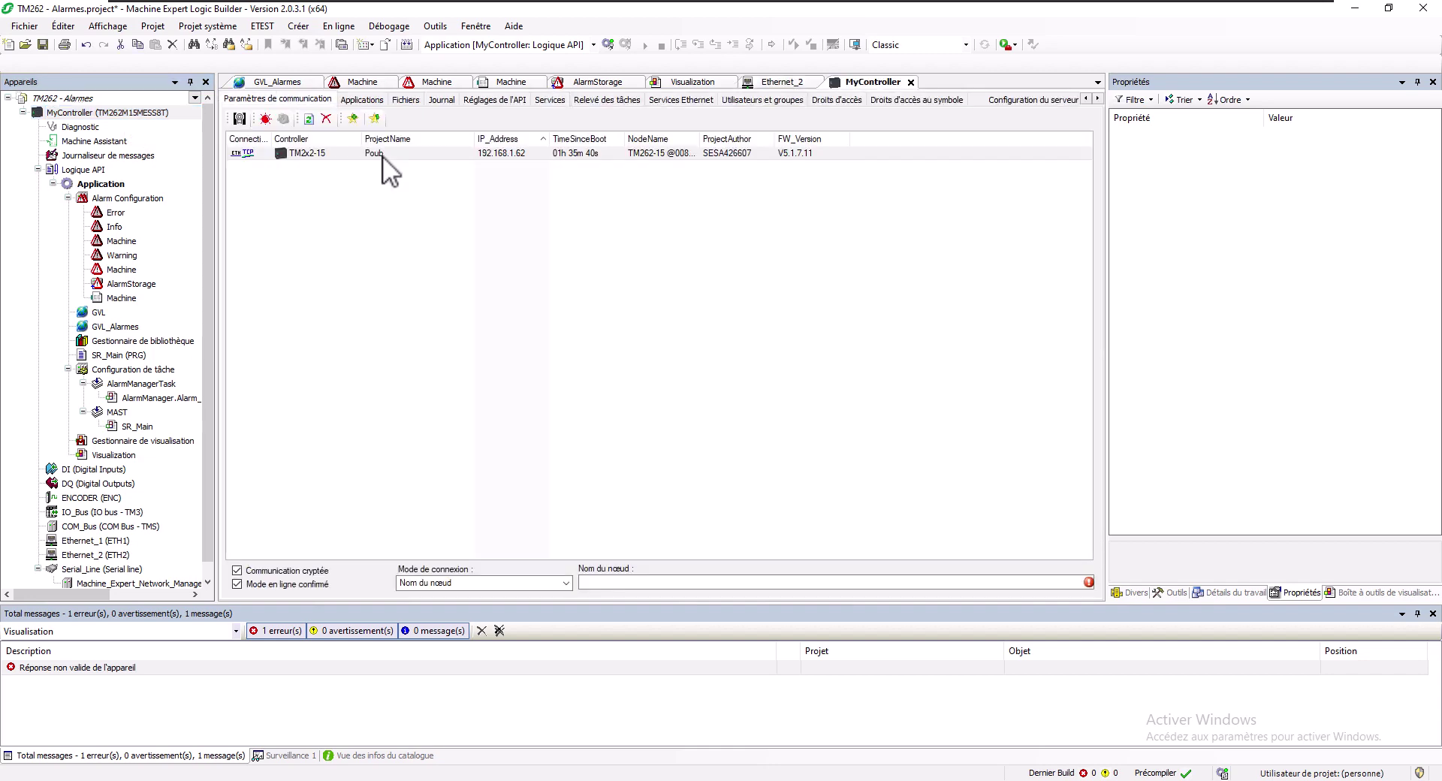
click(381, 153)
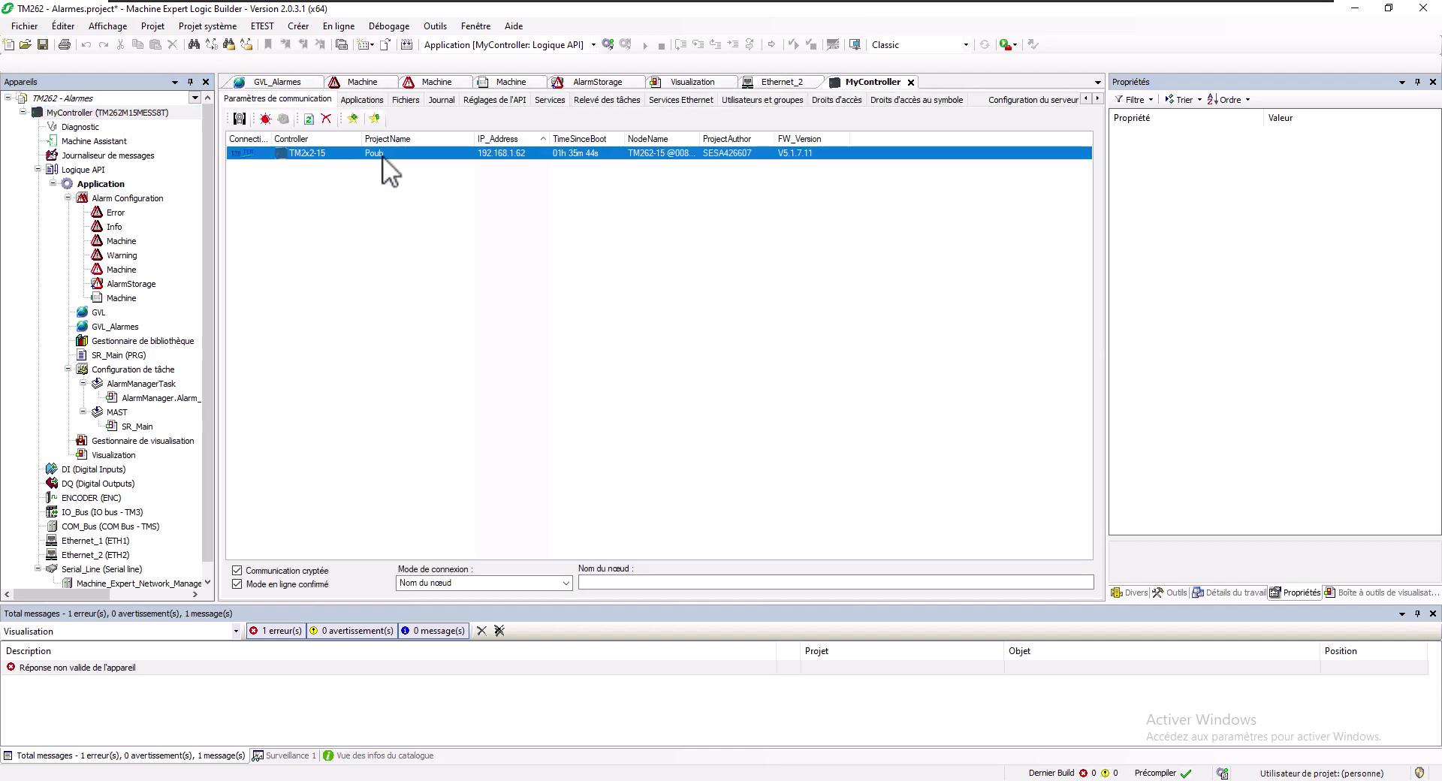
click(426, 587)
click(441, 585)
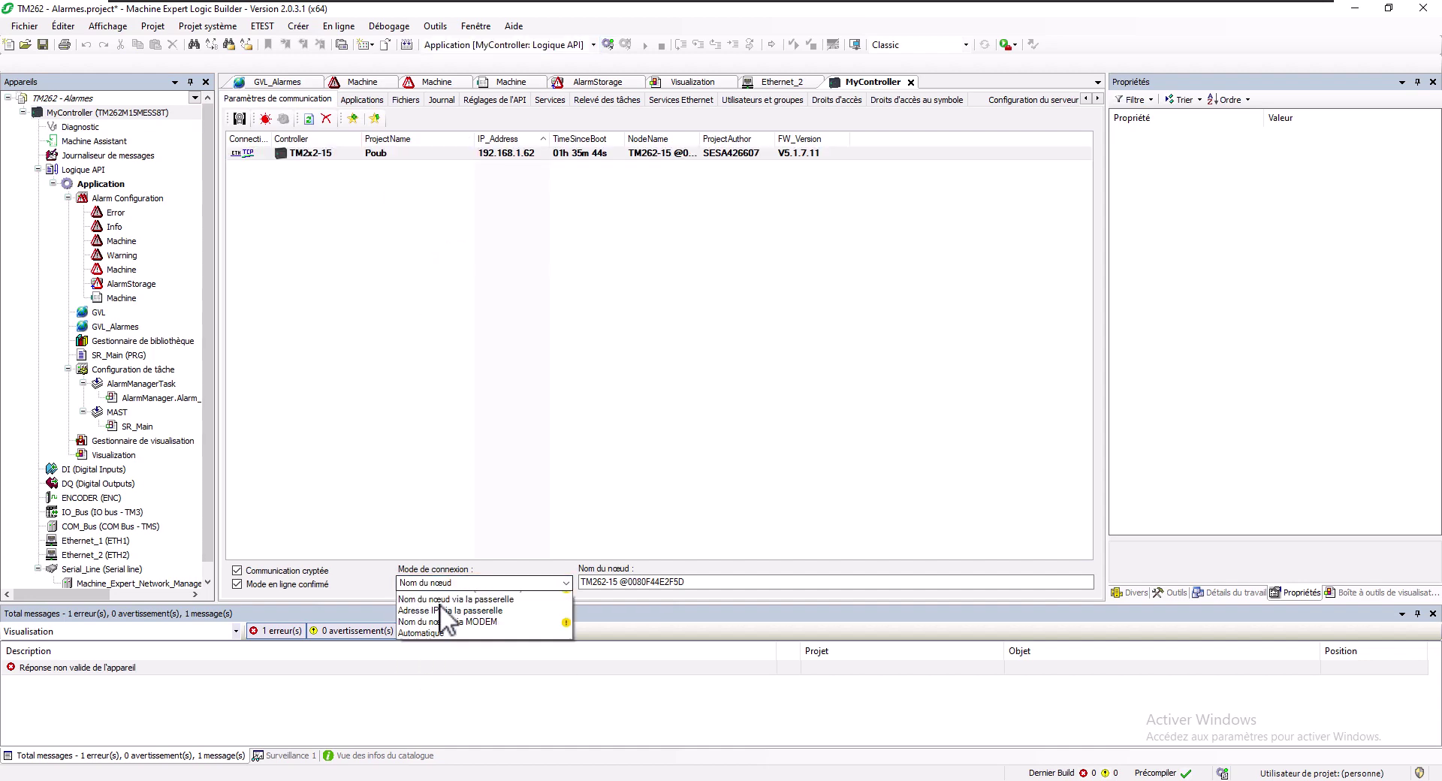
click(442, 599)
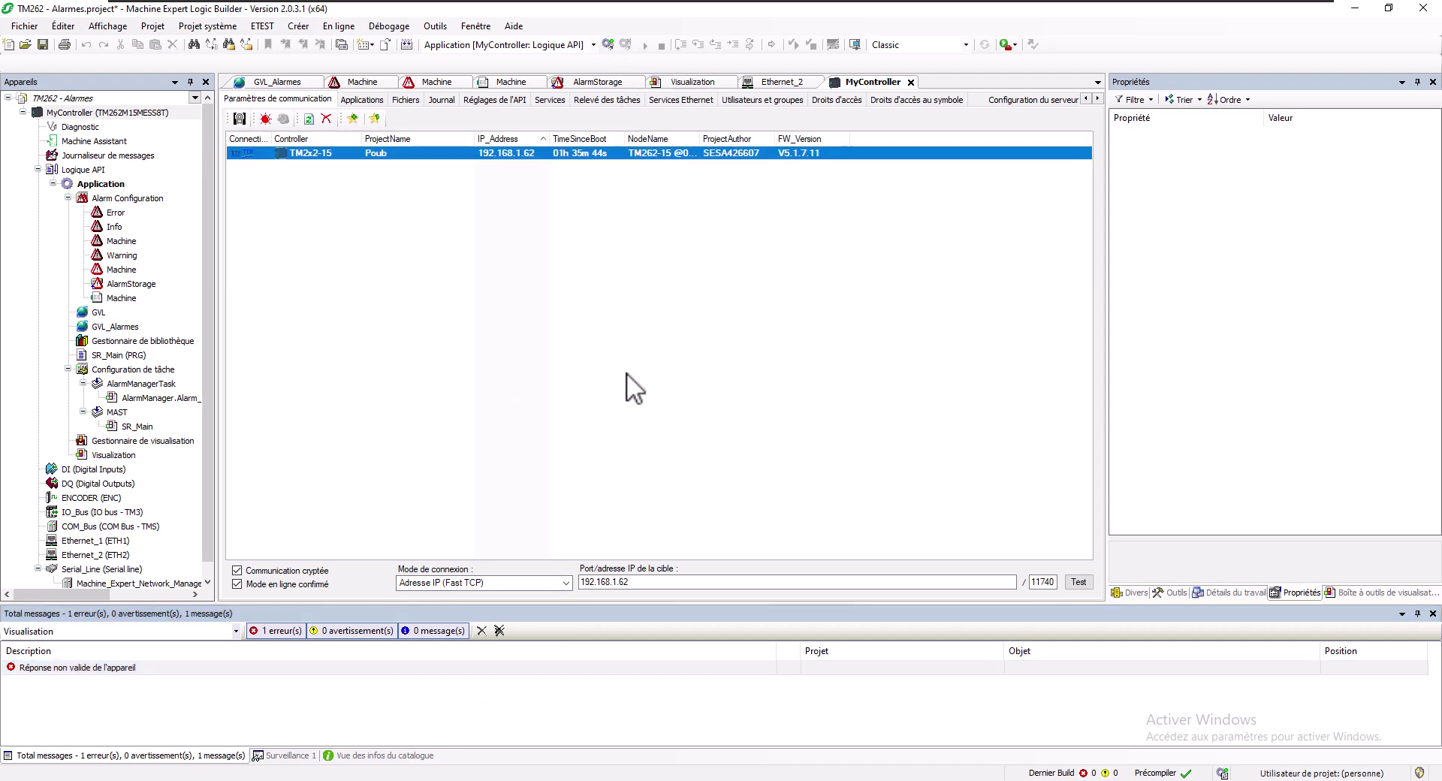
Log in to the controller with the user credentials and agree to replace its application
click(608, 45)
key(alt+f)
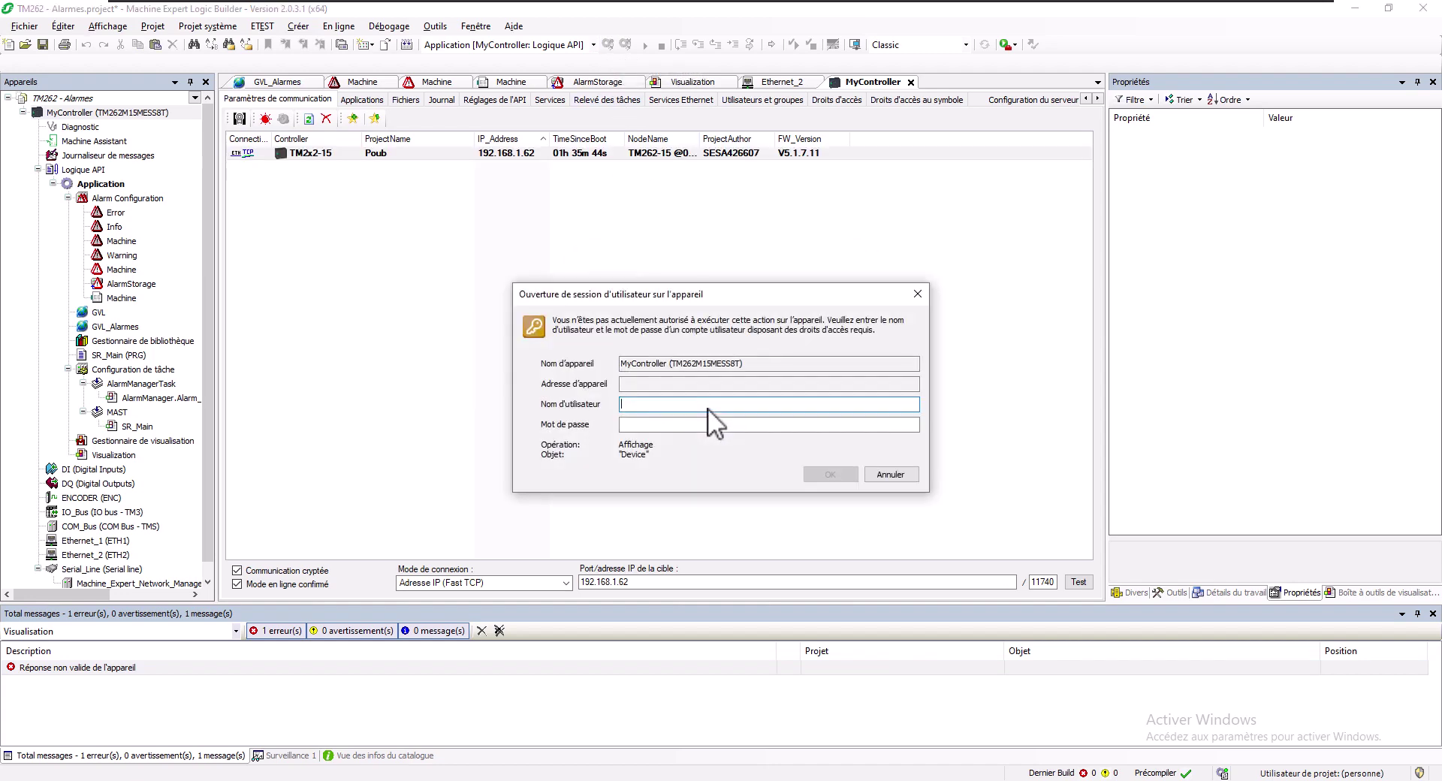
text(admi)
key(BackSpace)
key(BackSpace)
key(BackSpace)
key(BackSpace)
text(Admin)
key(Return)
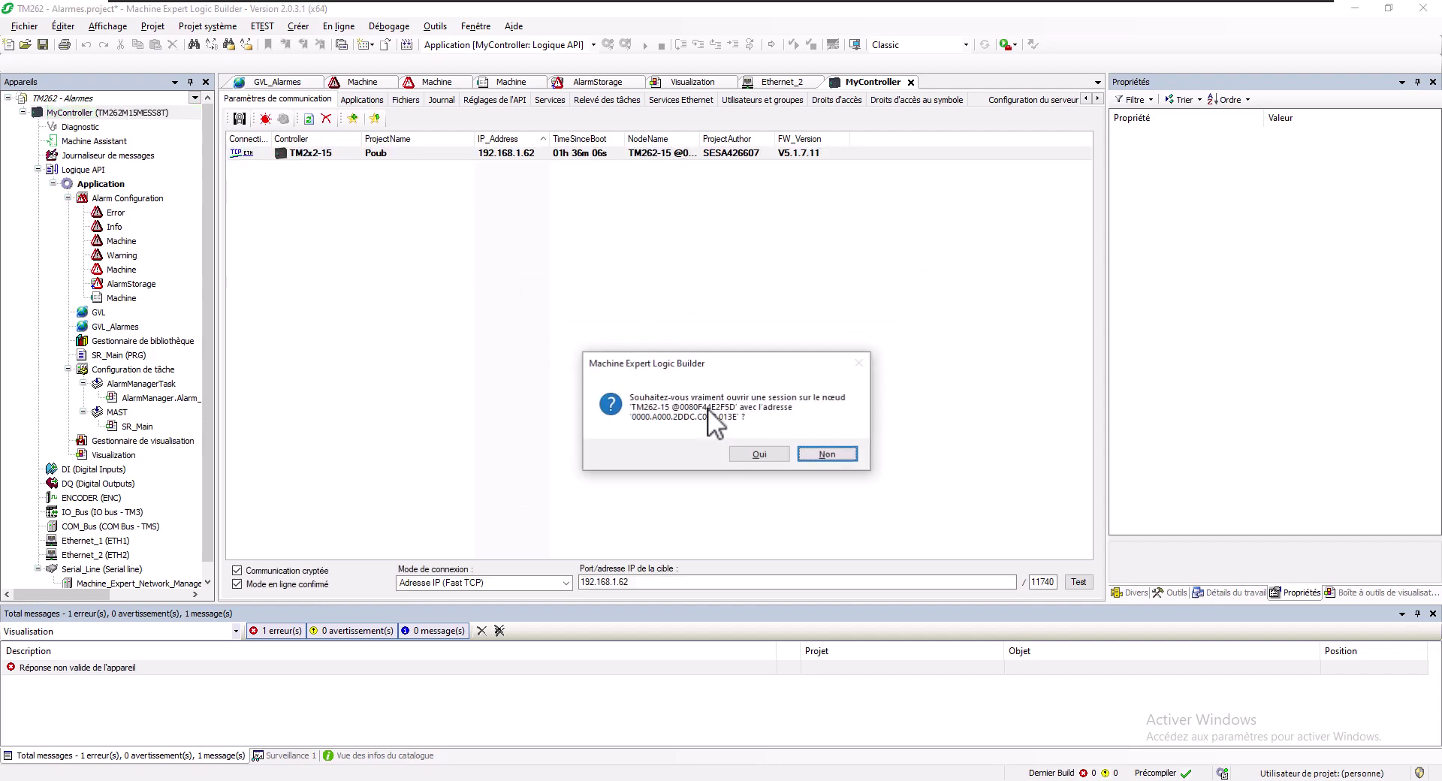
click(754, 455)
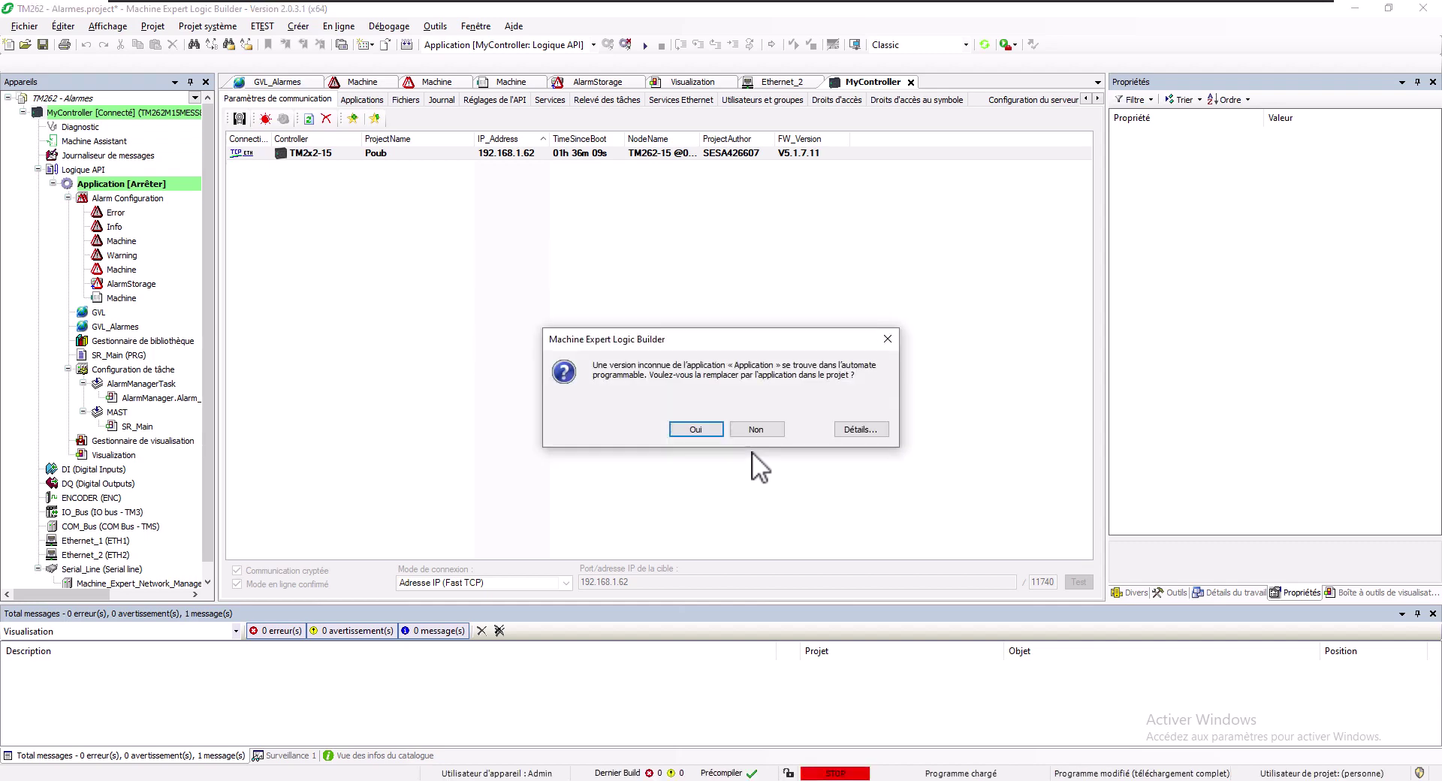
click(696, 430)
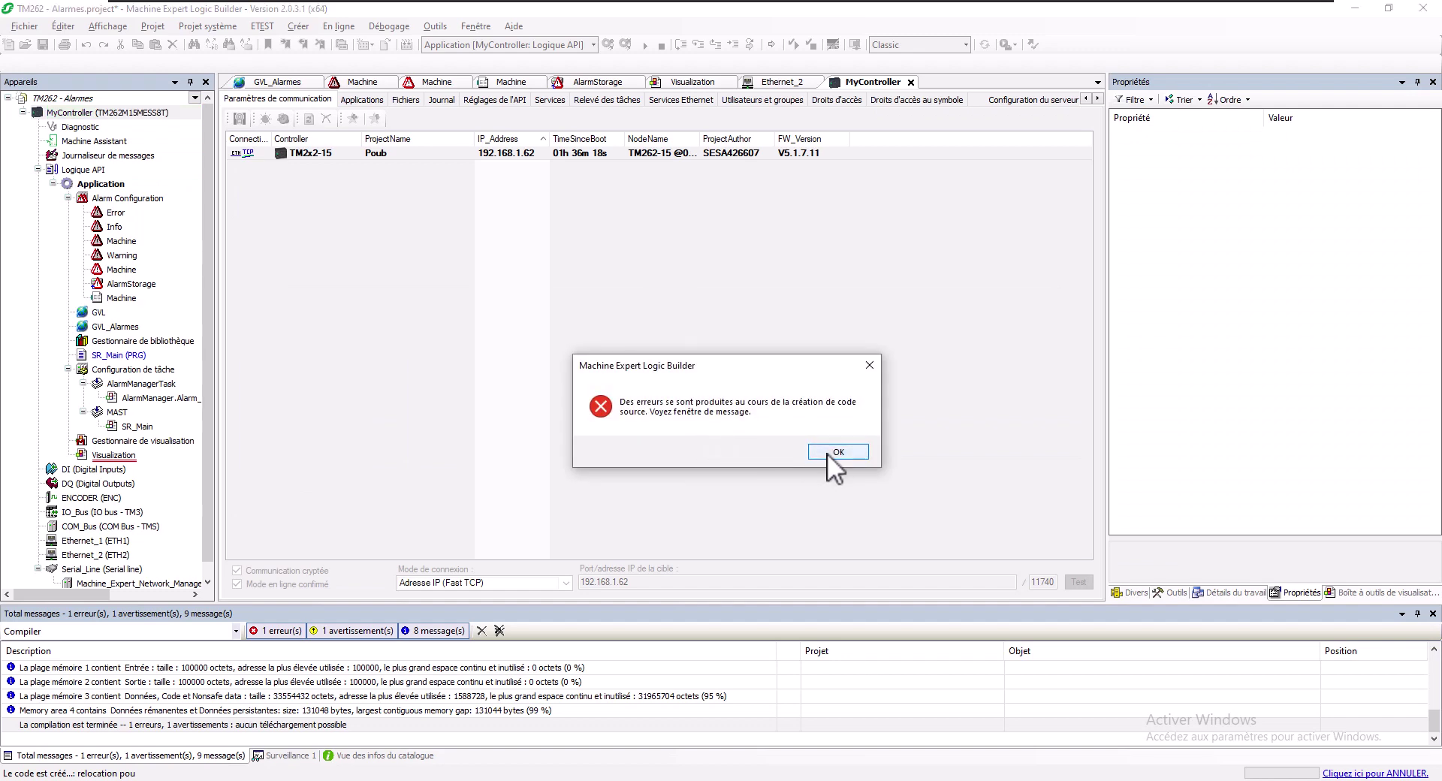
Dismiss the code-generation notice and read the error saying alarms need a WebVisualization
click(836, 451)
scroll(278, 702, up, 5)
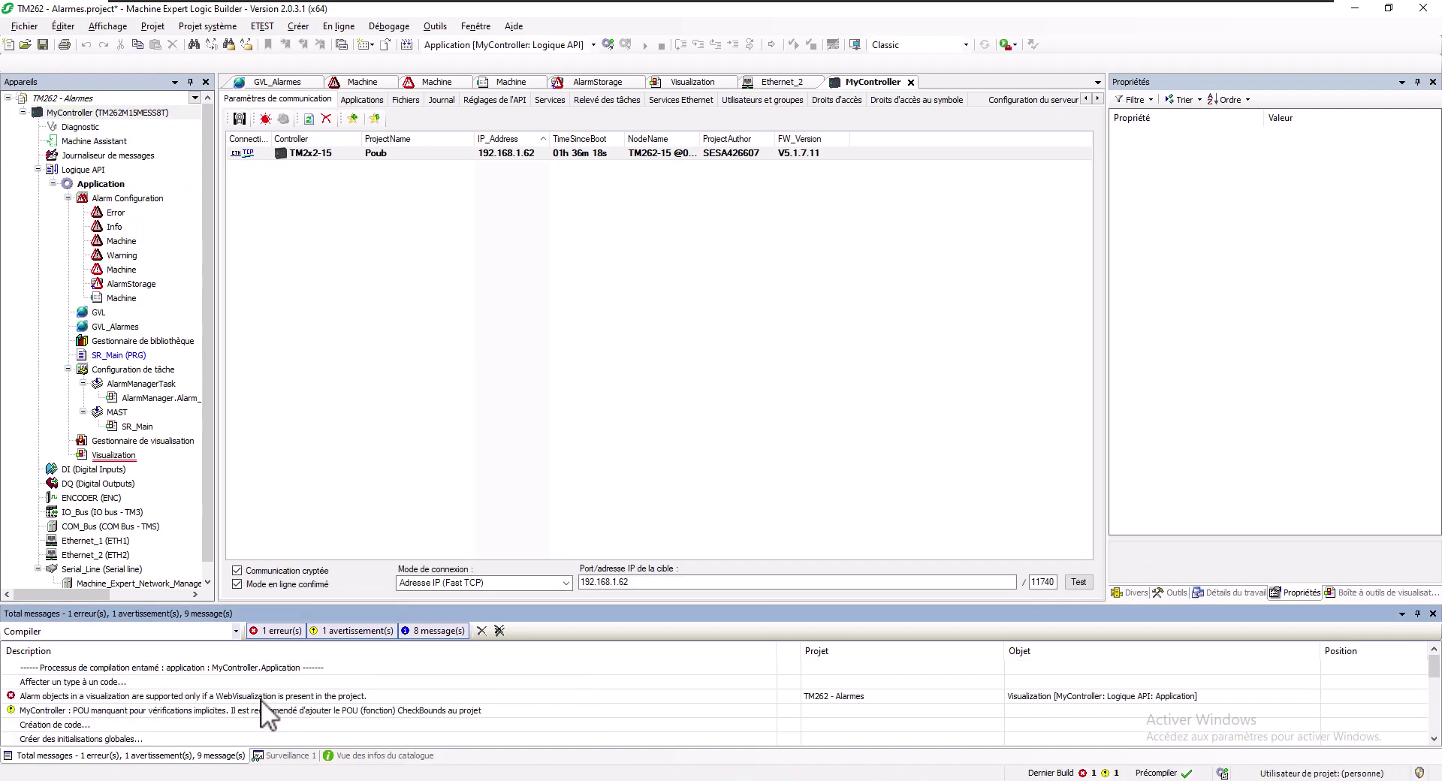
click(260, 697)
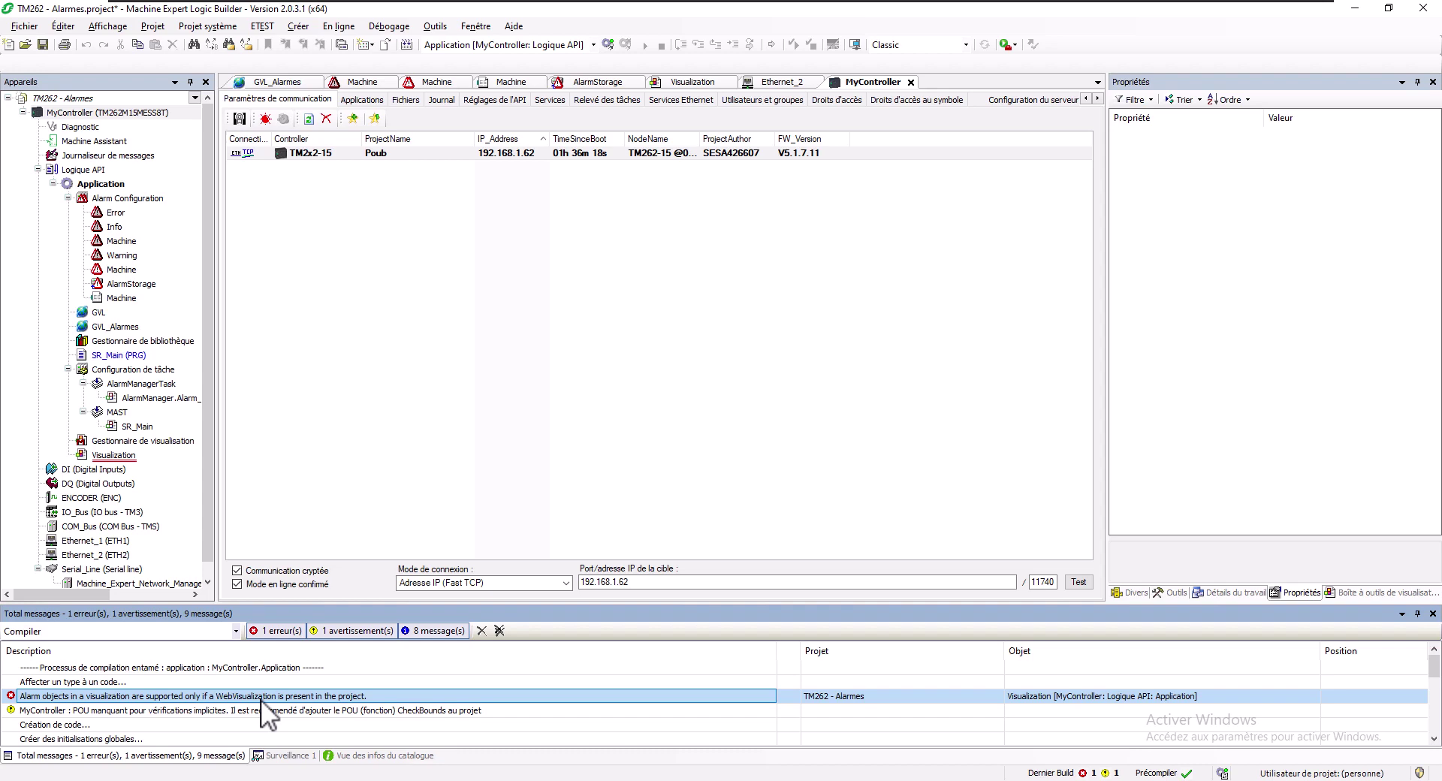
Add a WebVisualization under Gestionnaire de visualisation via Ajouter un objet > Visualisation Web
right_click(132, 452)
right_click(92, 441)
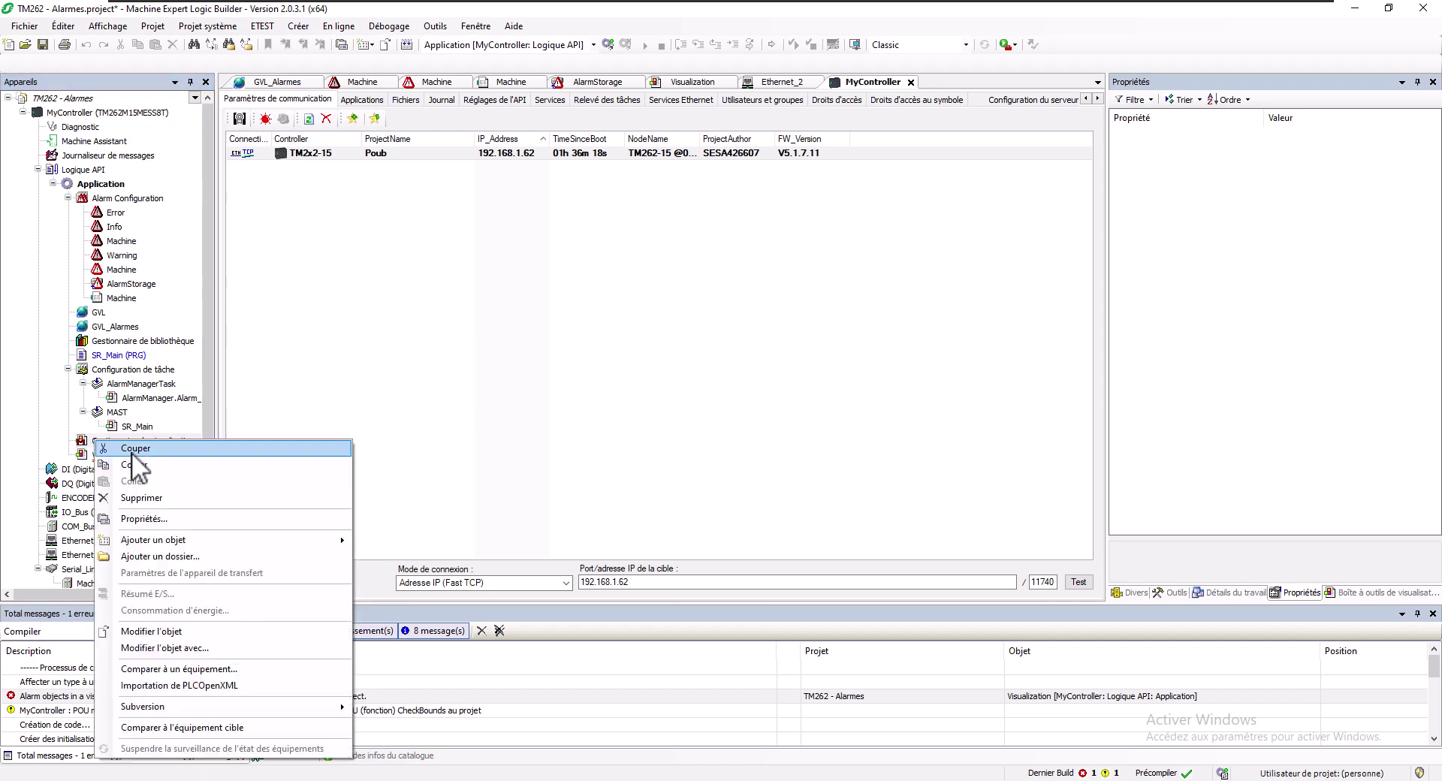
click(81, 440)
right_click(134, 452)
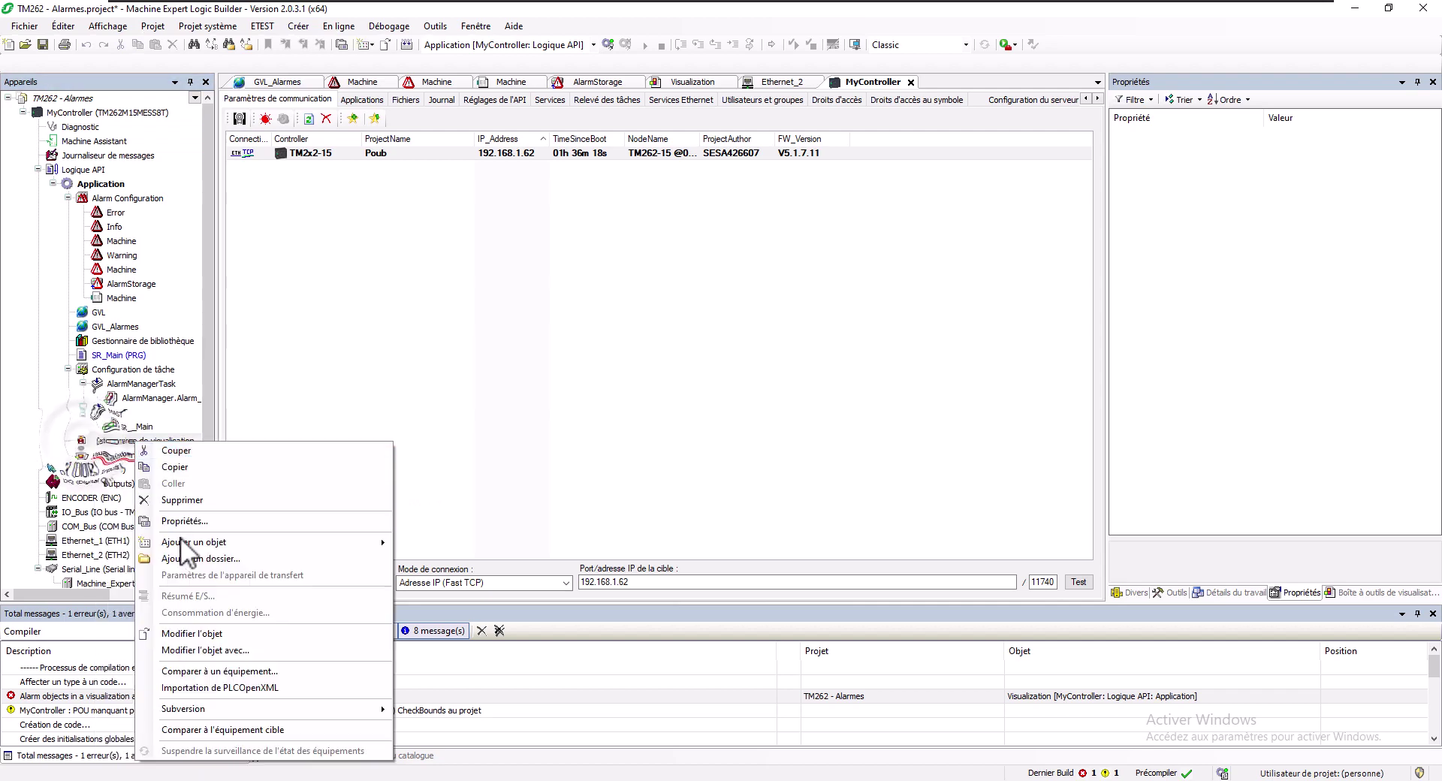
mouse_move(361, 542)
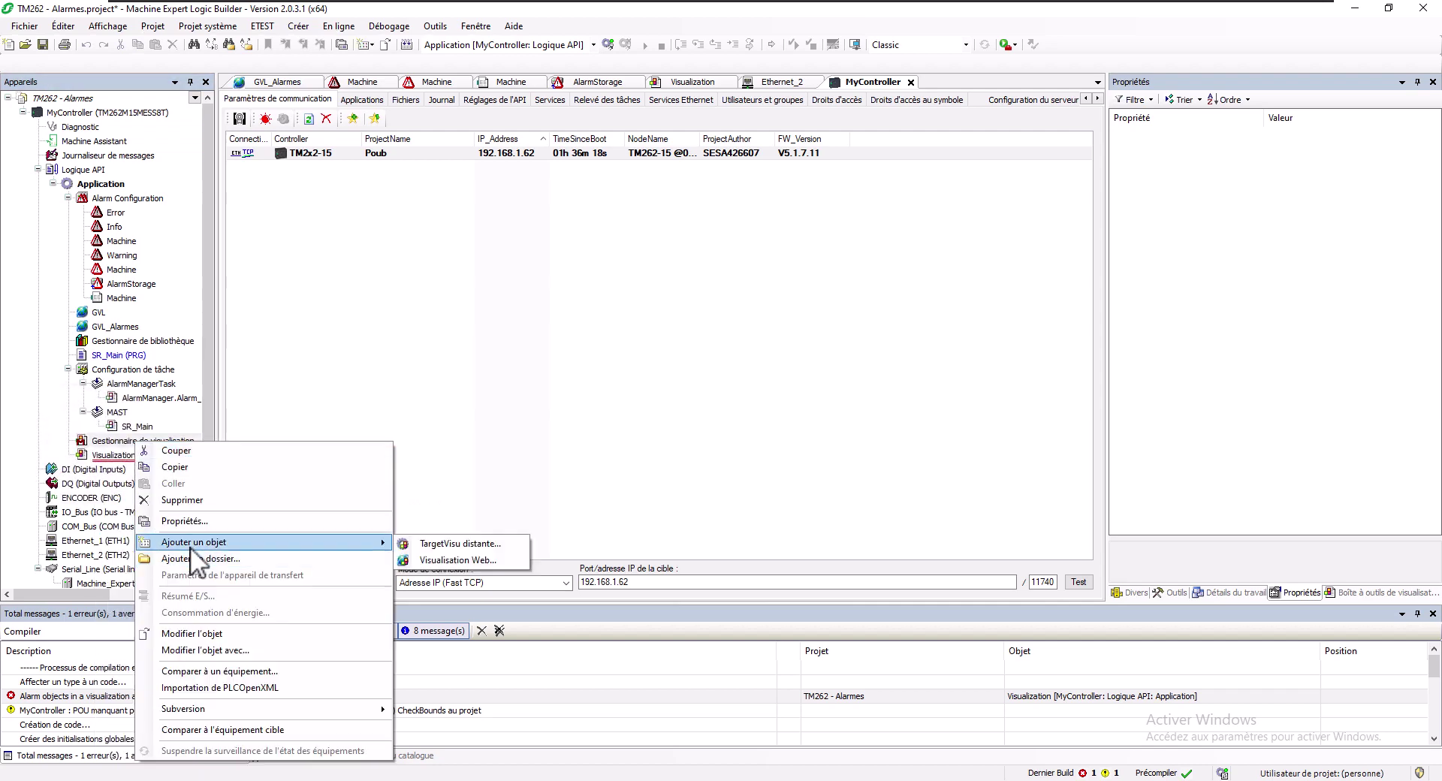
click(479, 563)
click(751, 556)
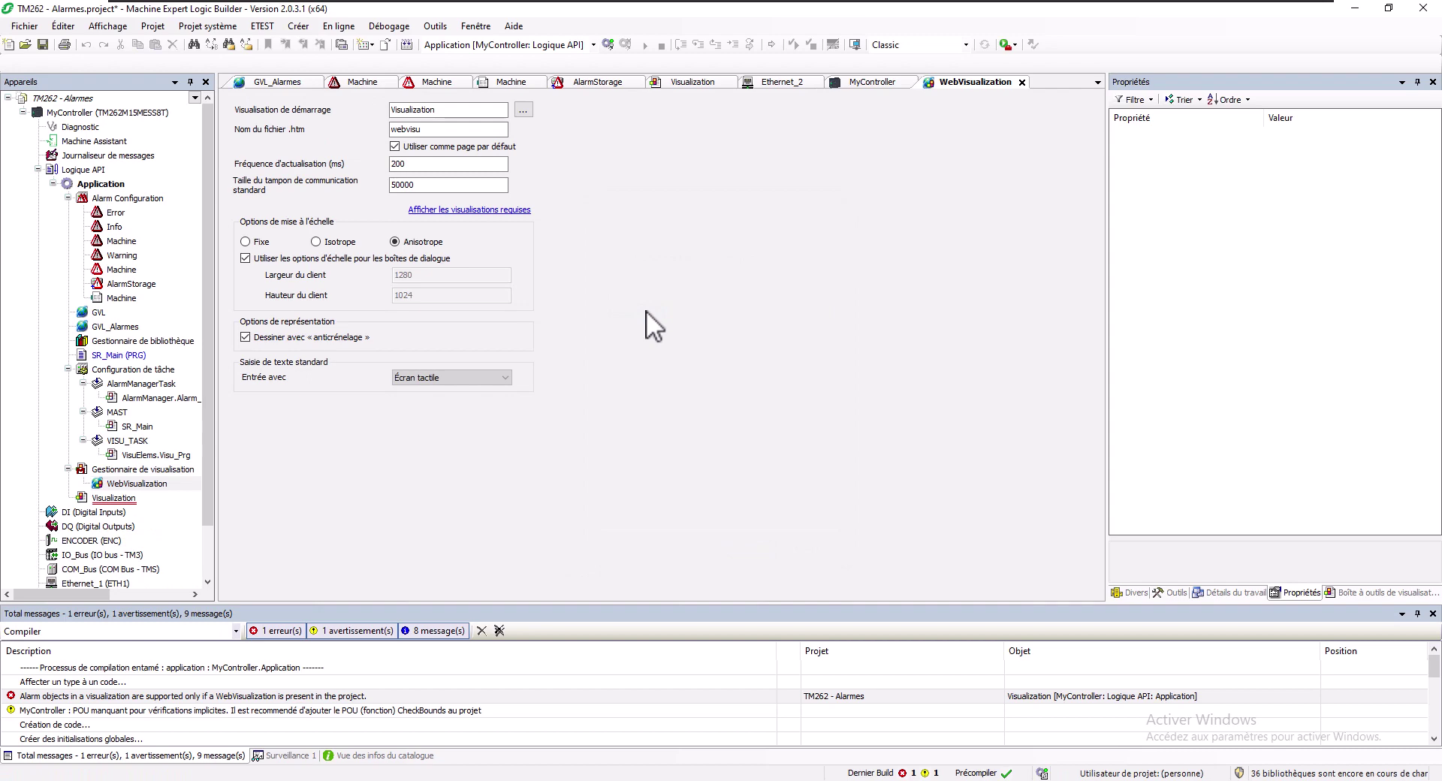
Change AlarmManagerTask's priority from 31 to 30, then check that VISU_TASK stays at 31
click(120, 385)
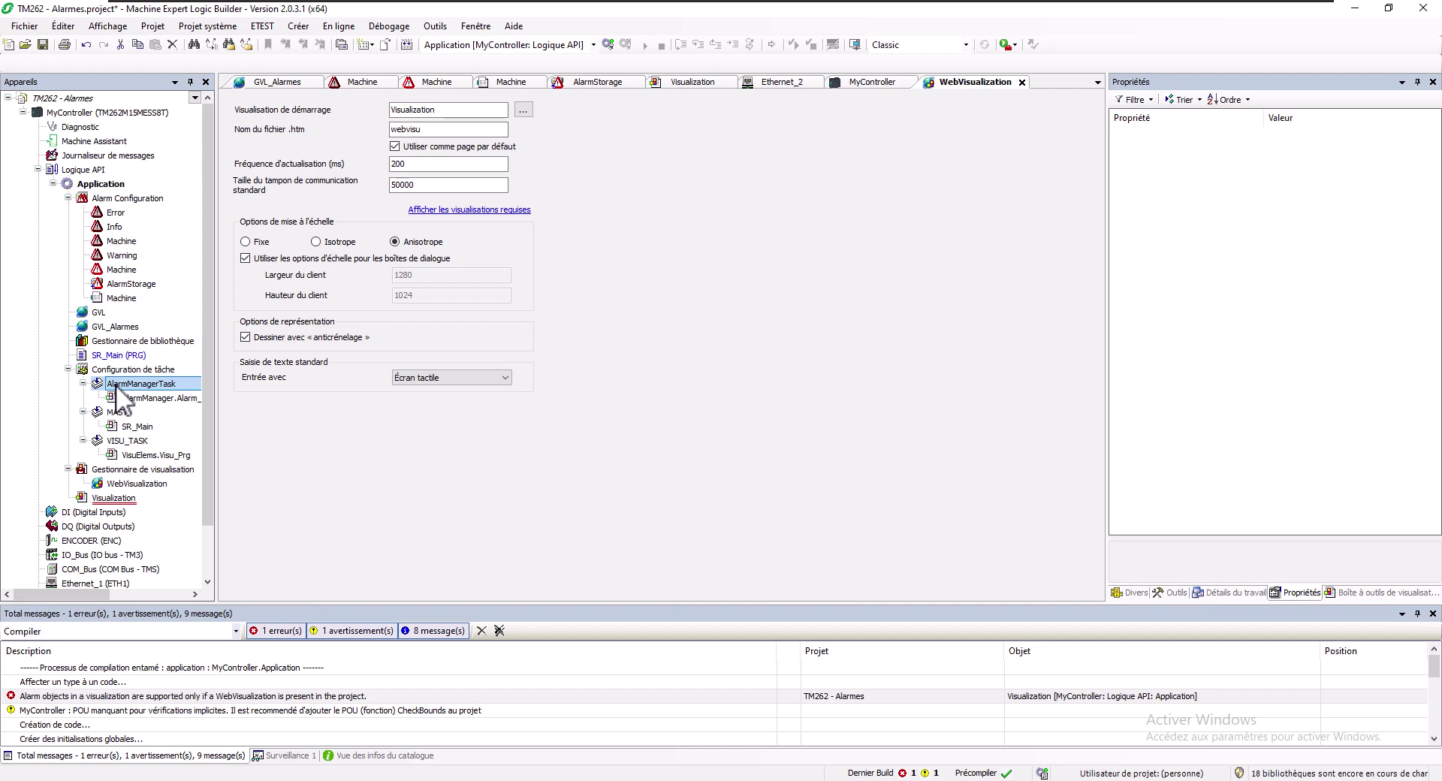
click(129, 441)
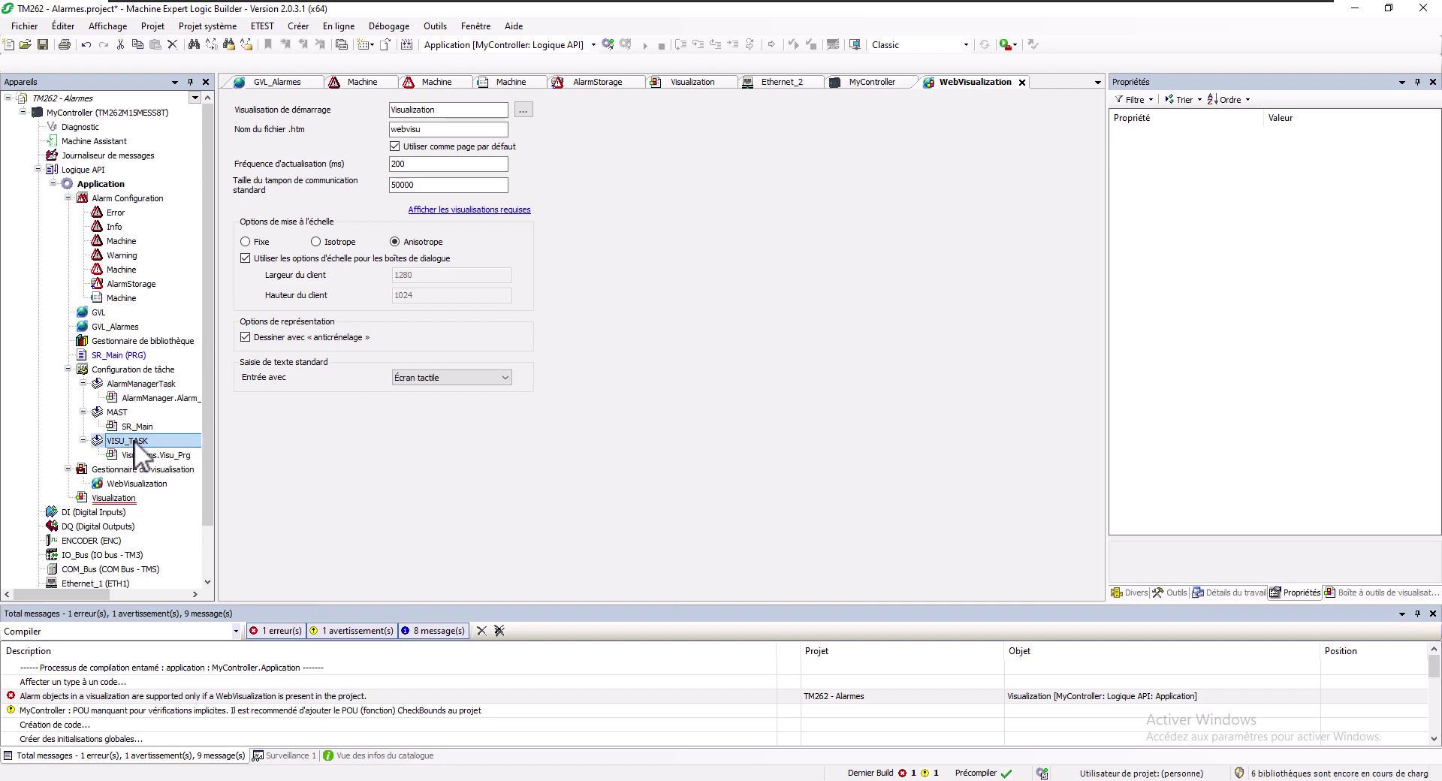
double_click(138, 383)
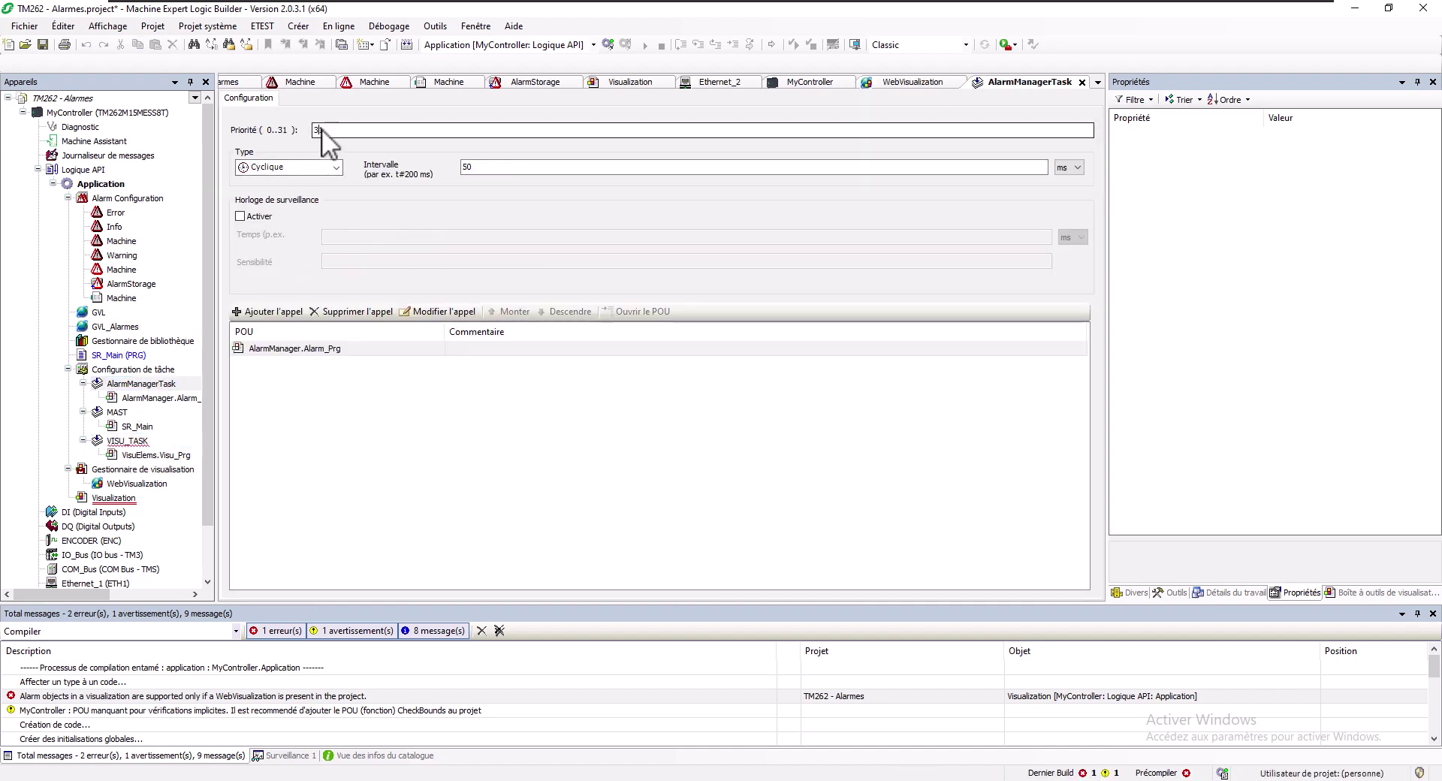
drag(321, 129, 353, 132)
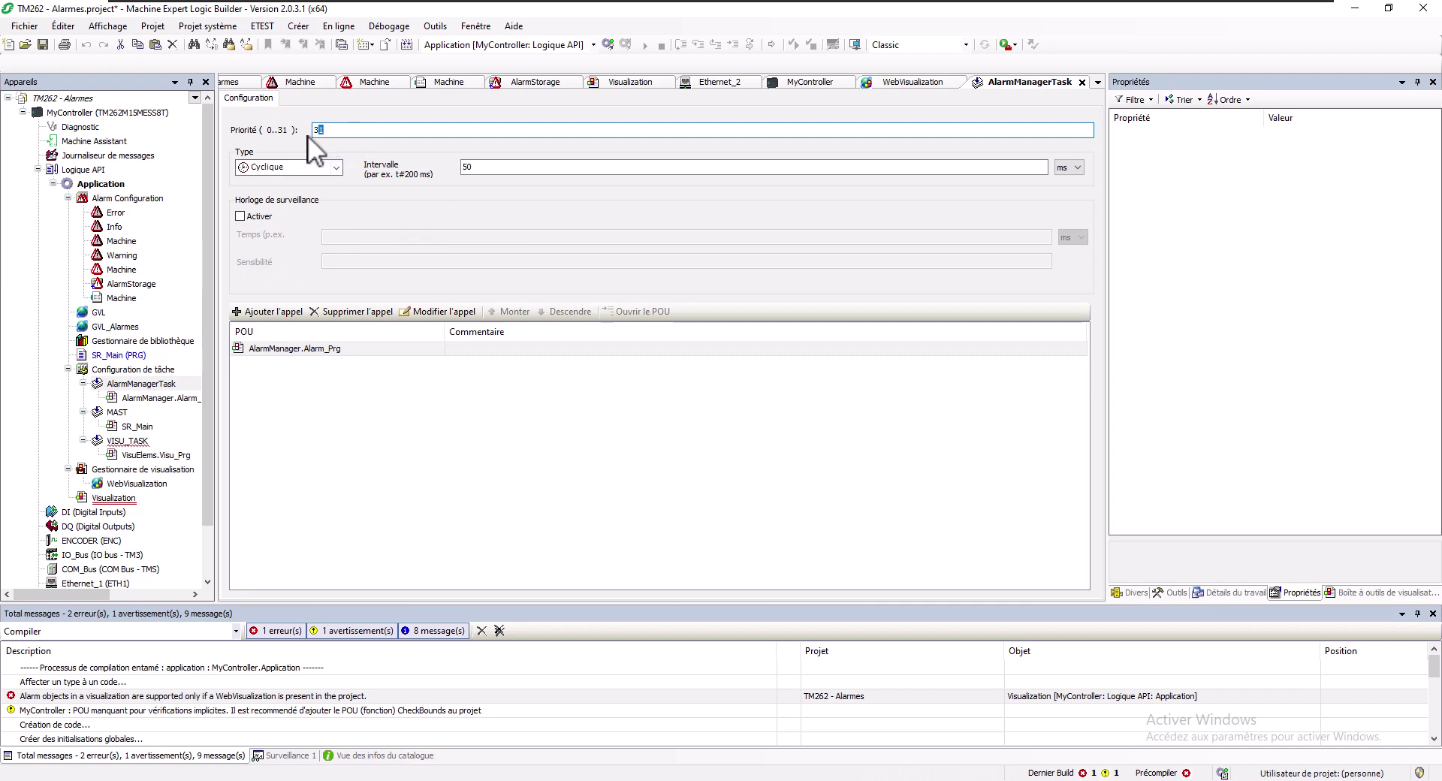
text(0)
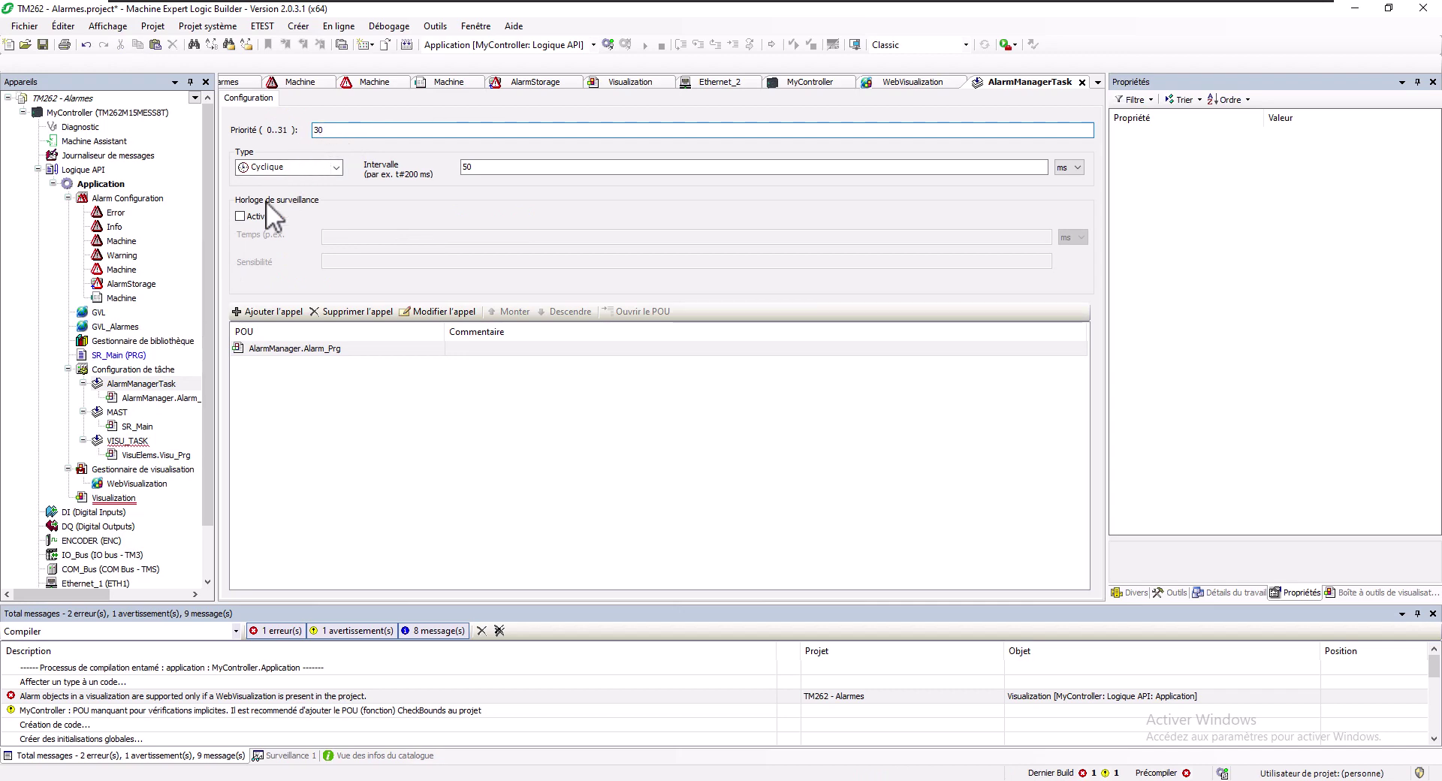
click(121, 440)
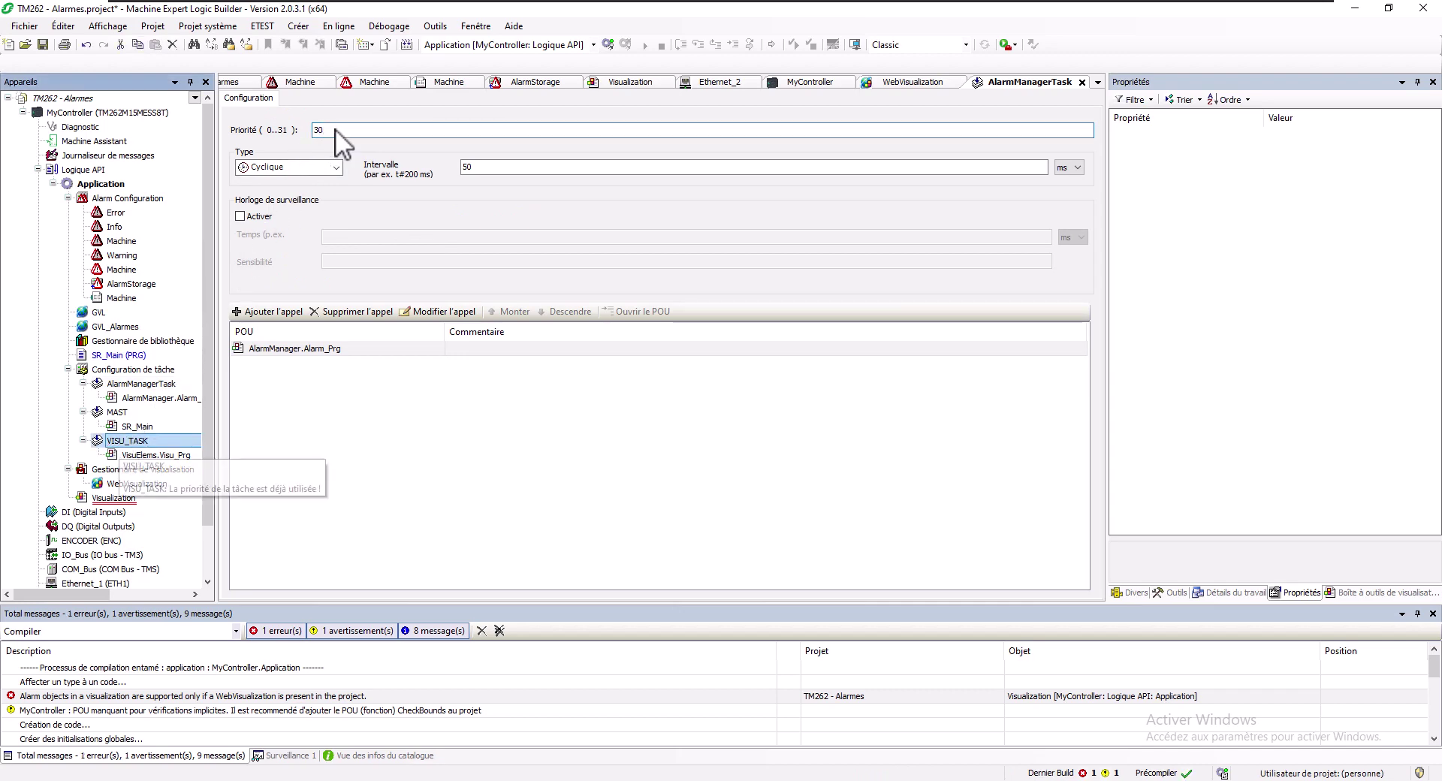
key(Return)
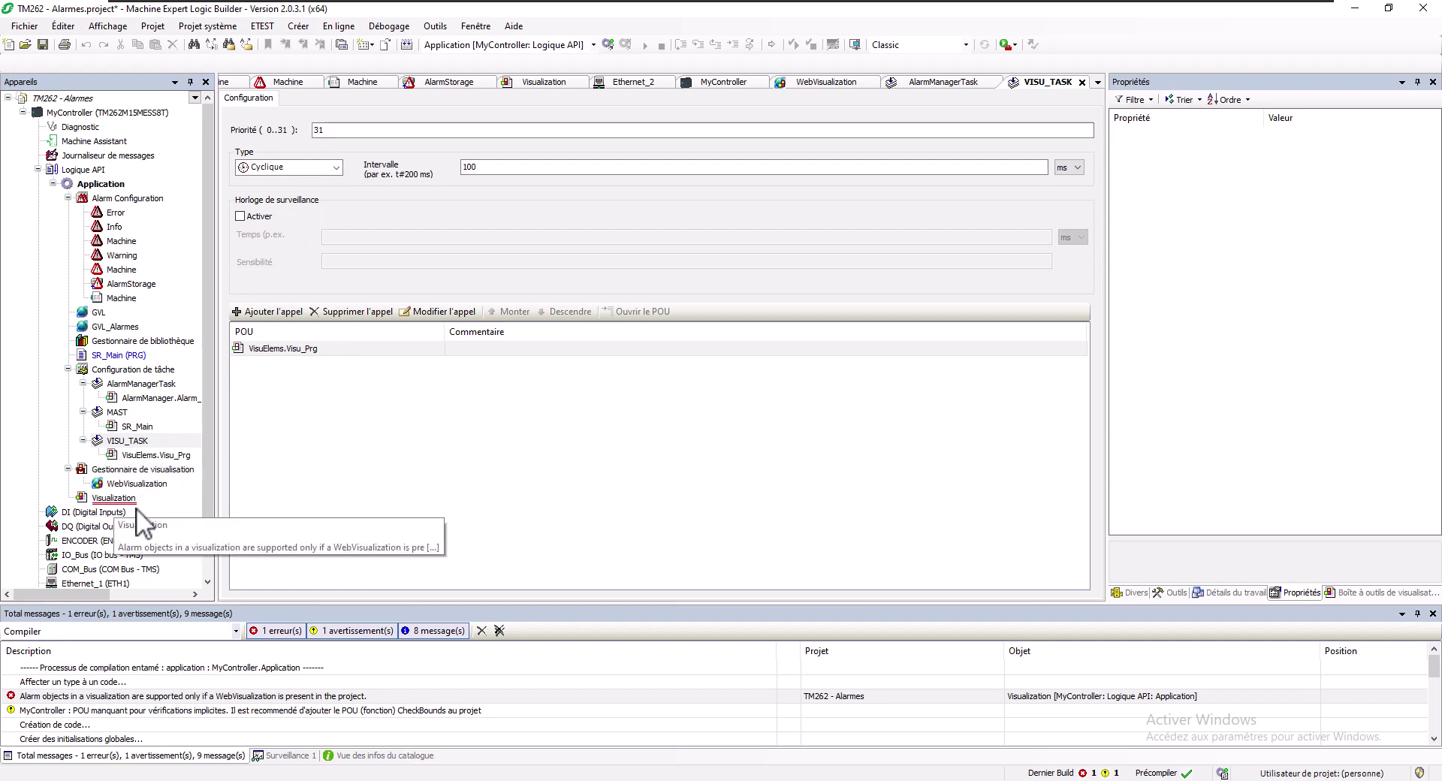
Log in with Oui, replace the controller's existing application with this one, then request Démarrer
click(490, 162)
click(607, 44)
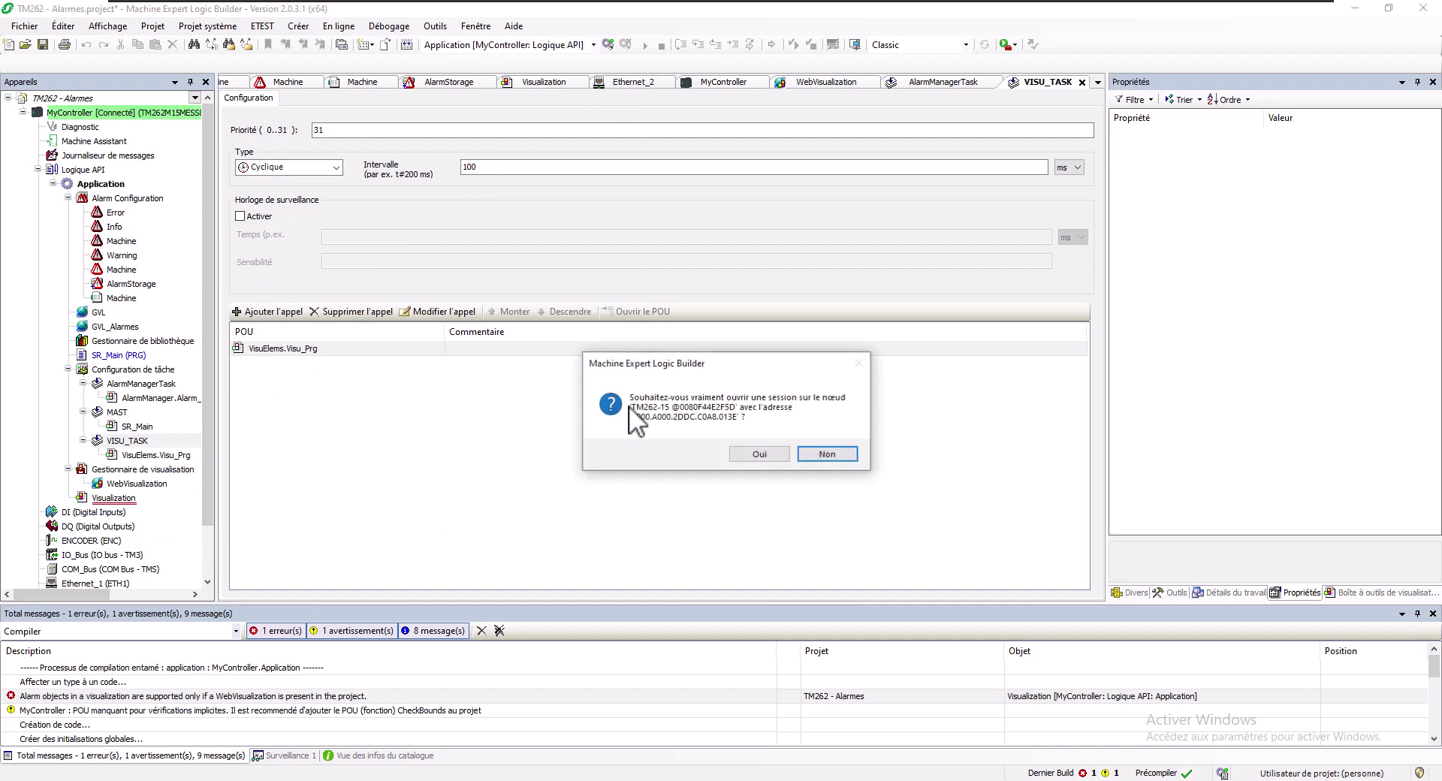
click(765, 453)
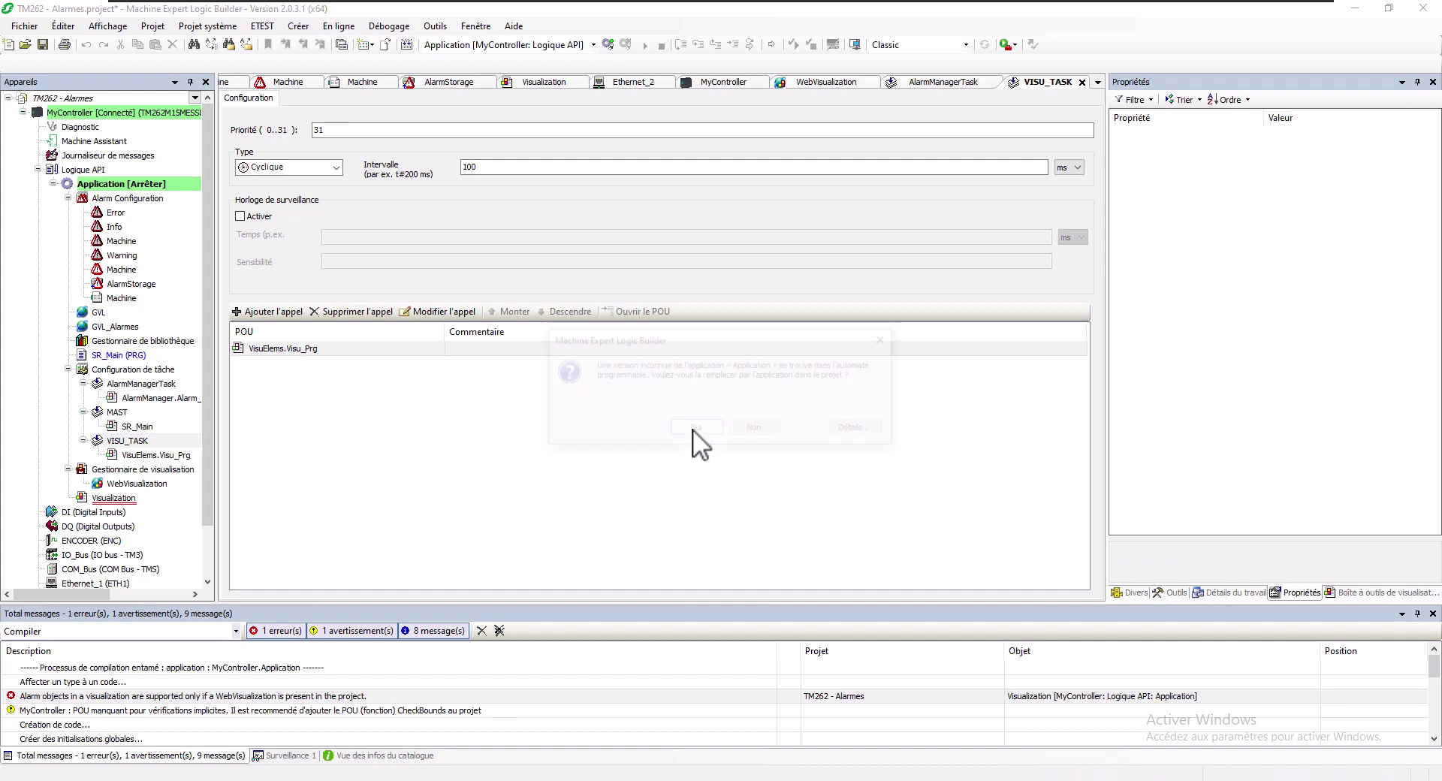
click(692, 429)
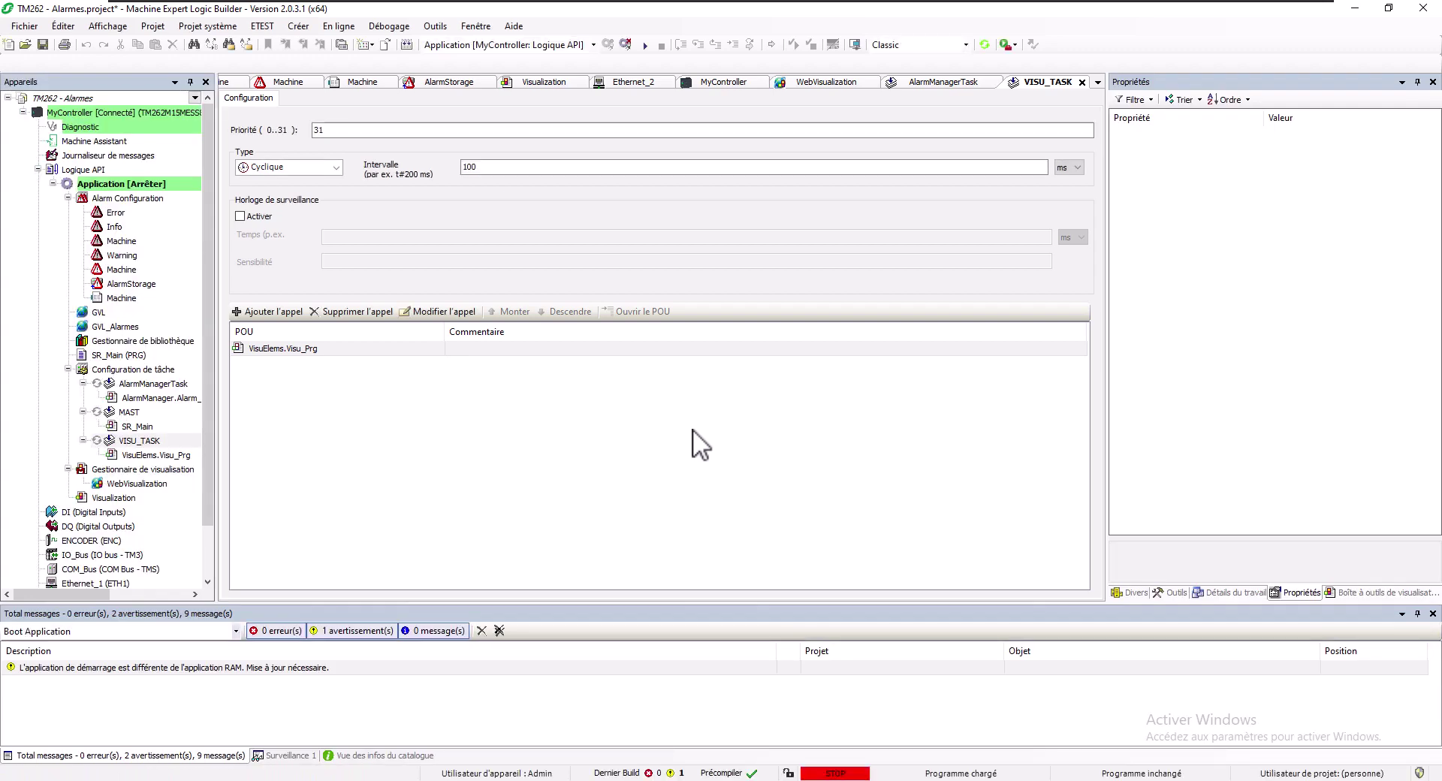
click(642, 46)
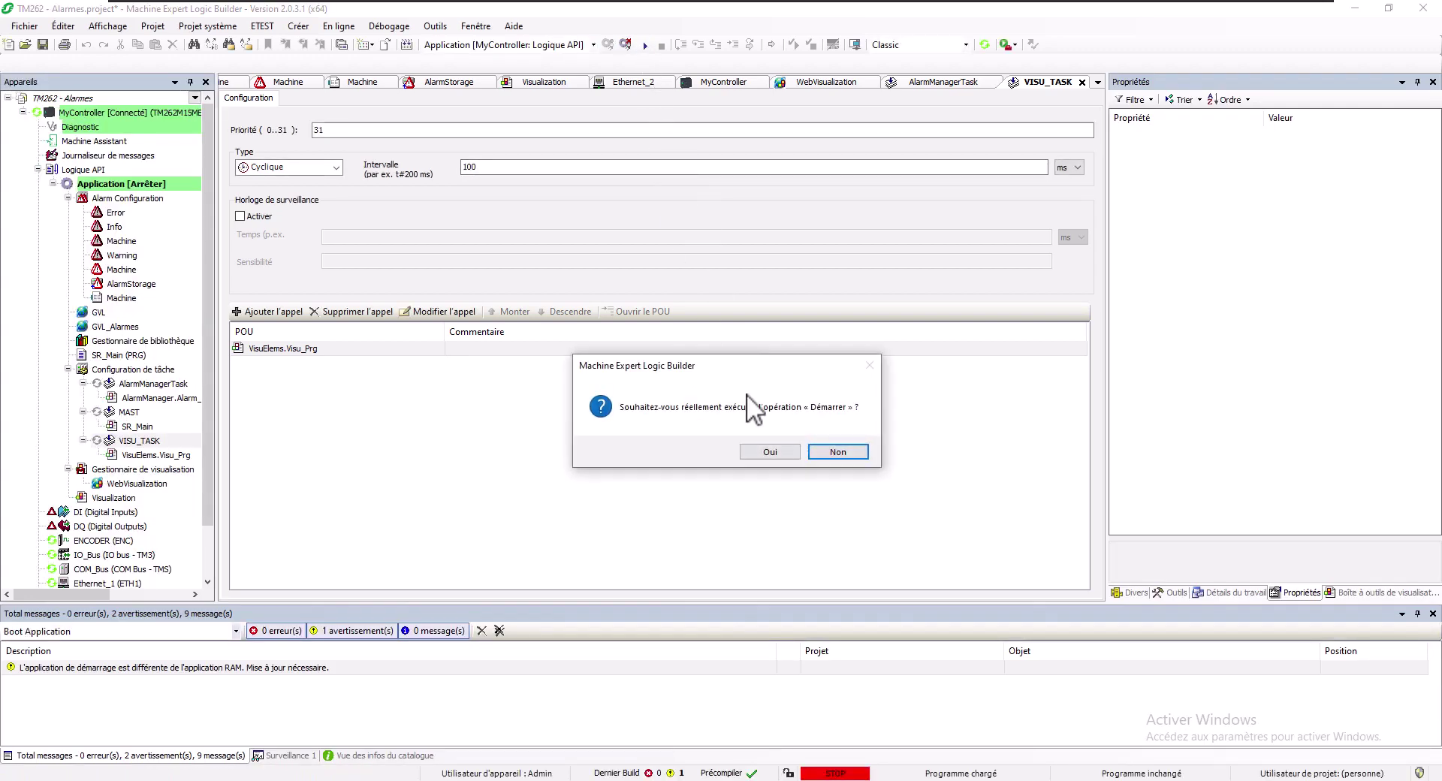
Confirm starting the application, log off via Déconnexion, and open the Visualization with the alarm table
click(766, 452)
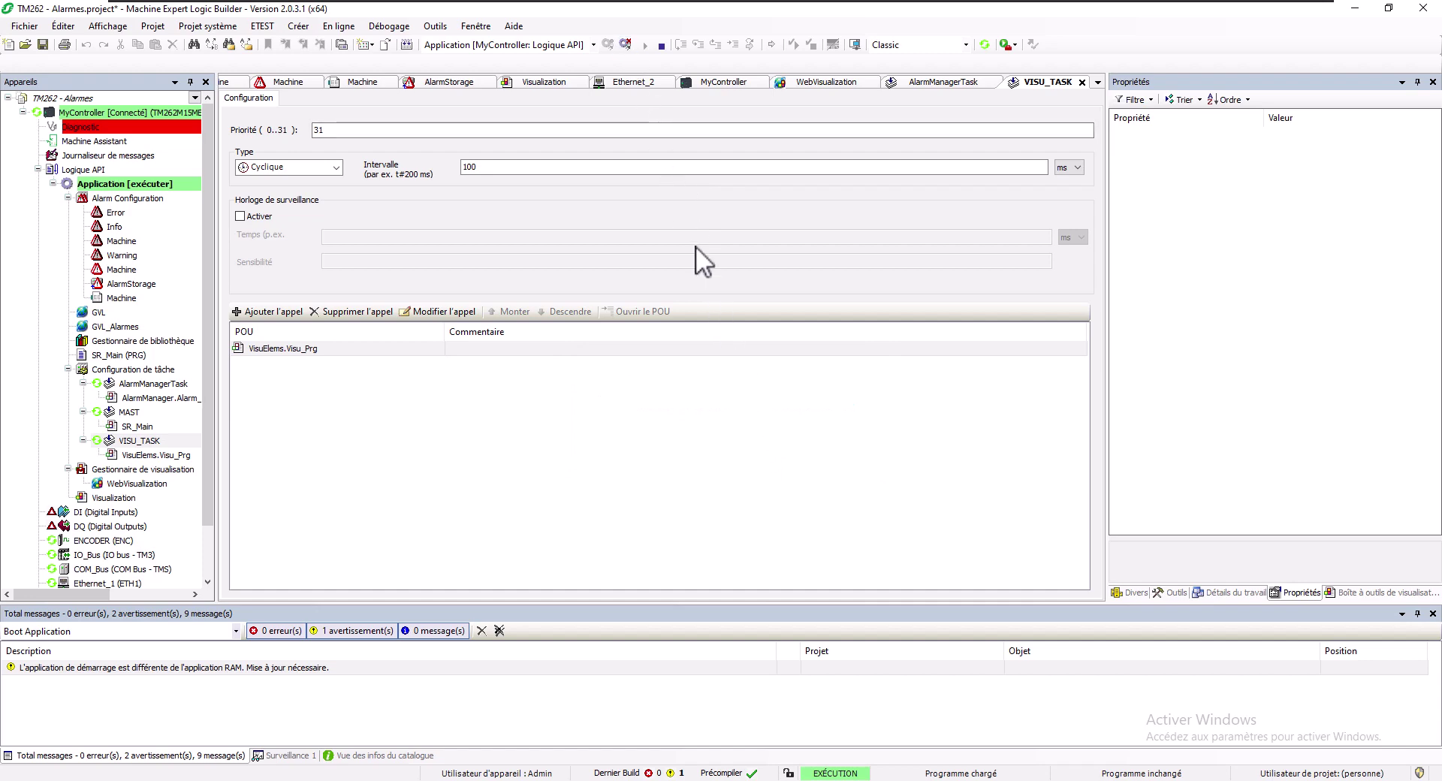
click(626, 44)
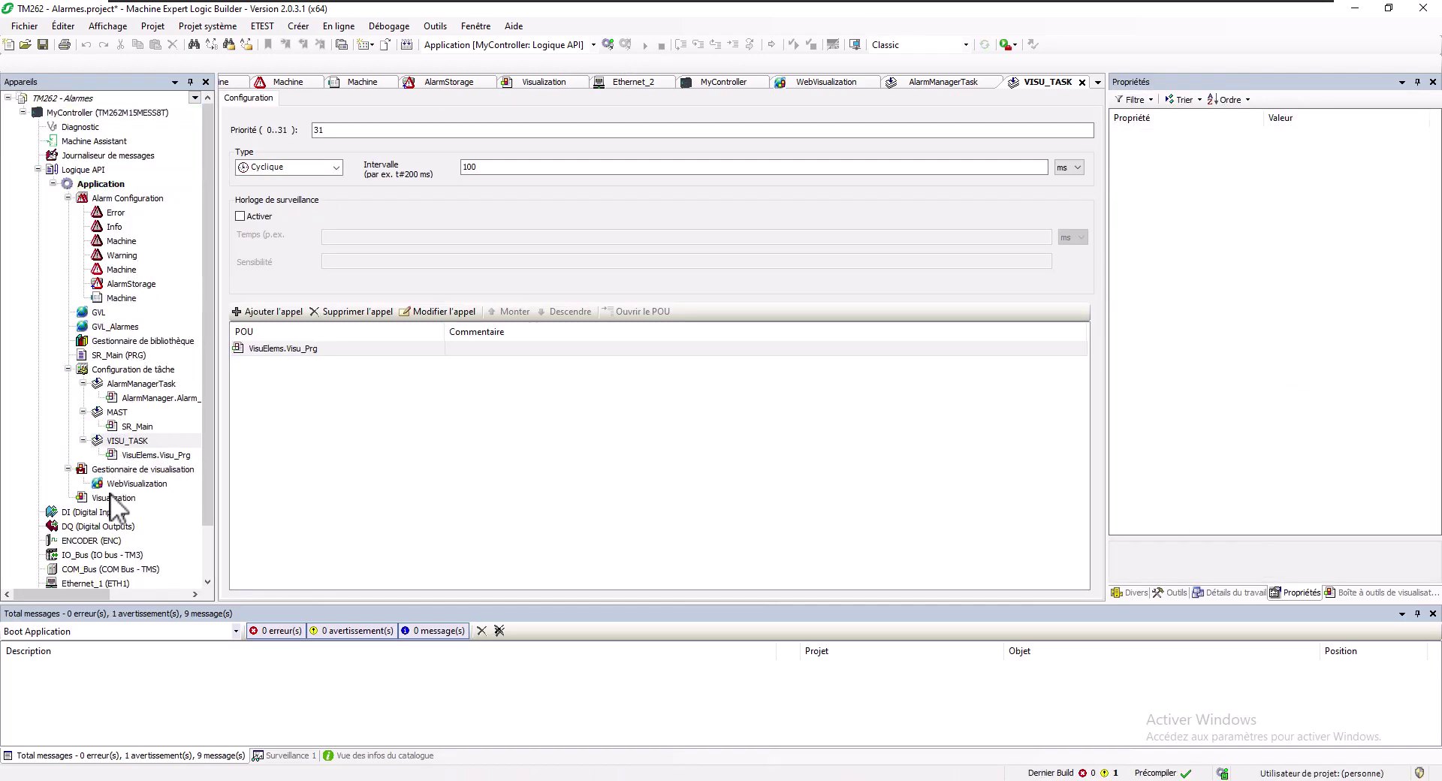
double_click(112, 497)
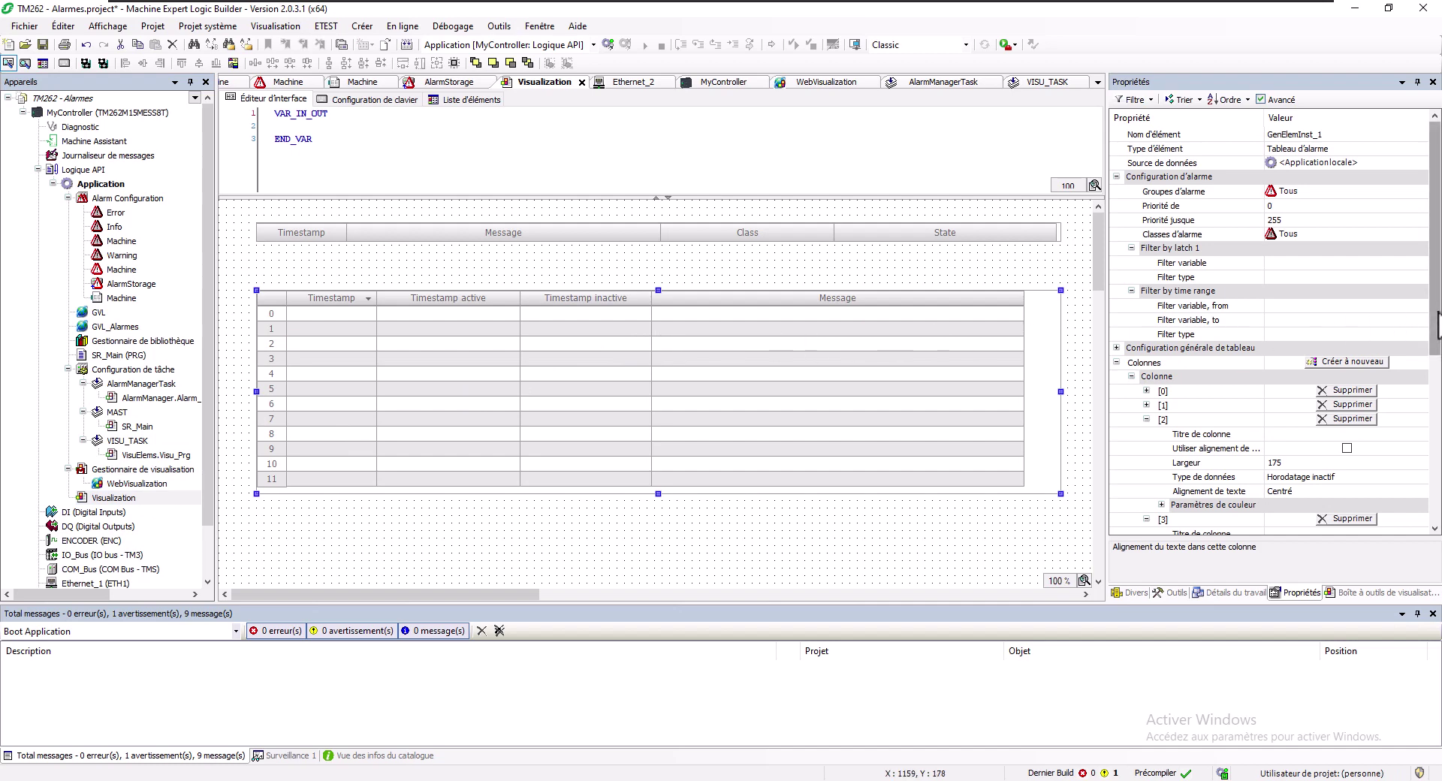
Bind the alarm table's Confirmer la sélection command variable to GVL_Alarmes.xAcq
drag(1437, 323, 1436, 488)
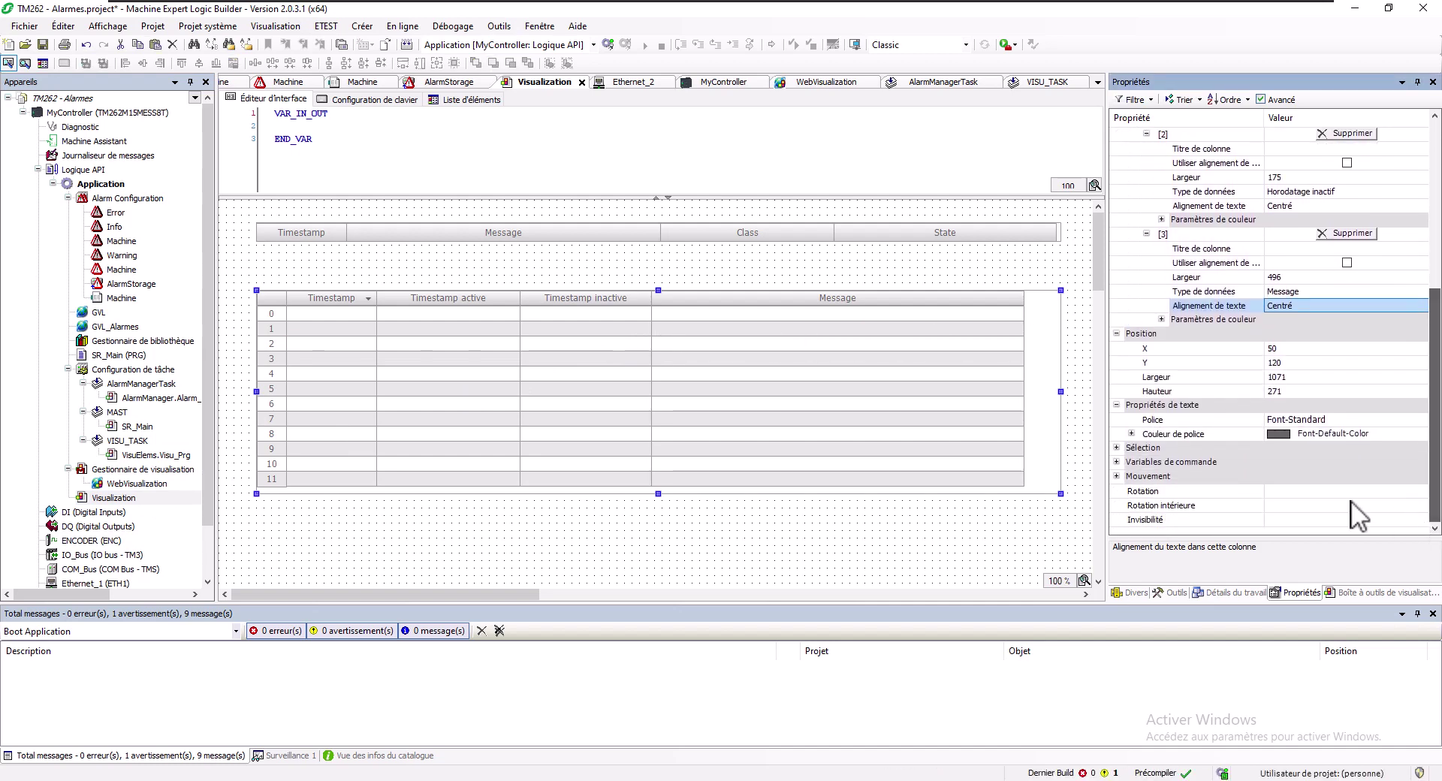
click(1117, 461)
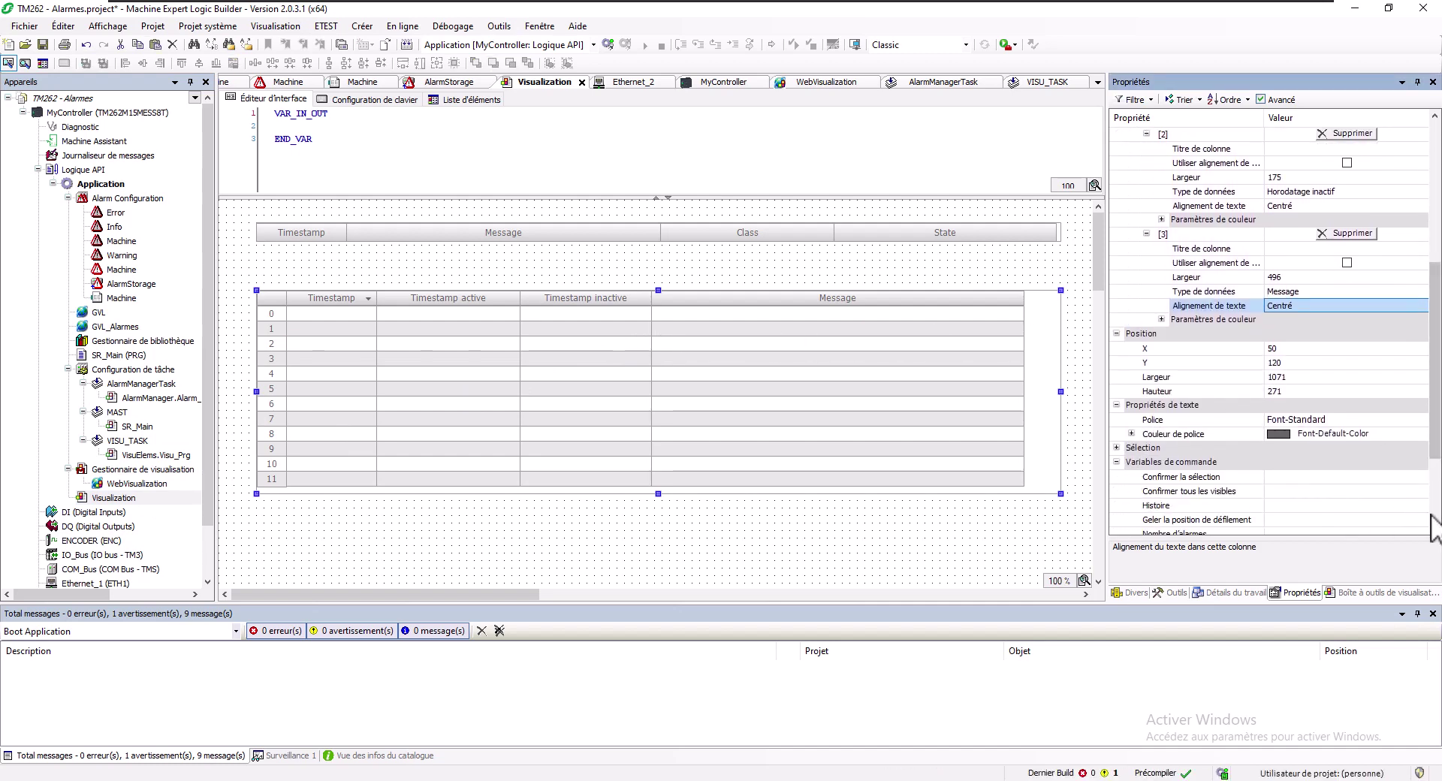
click(1300, 476)
click(1300, 476)
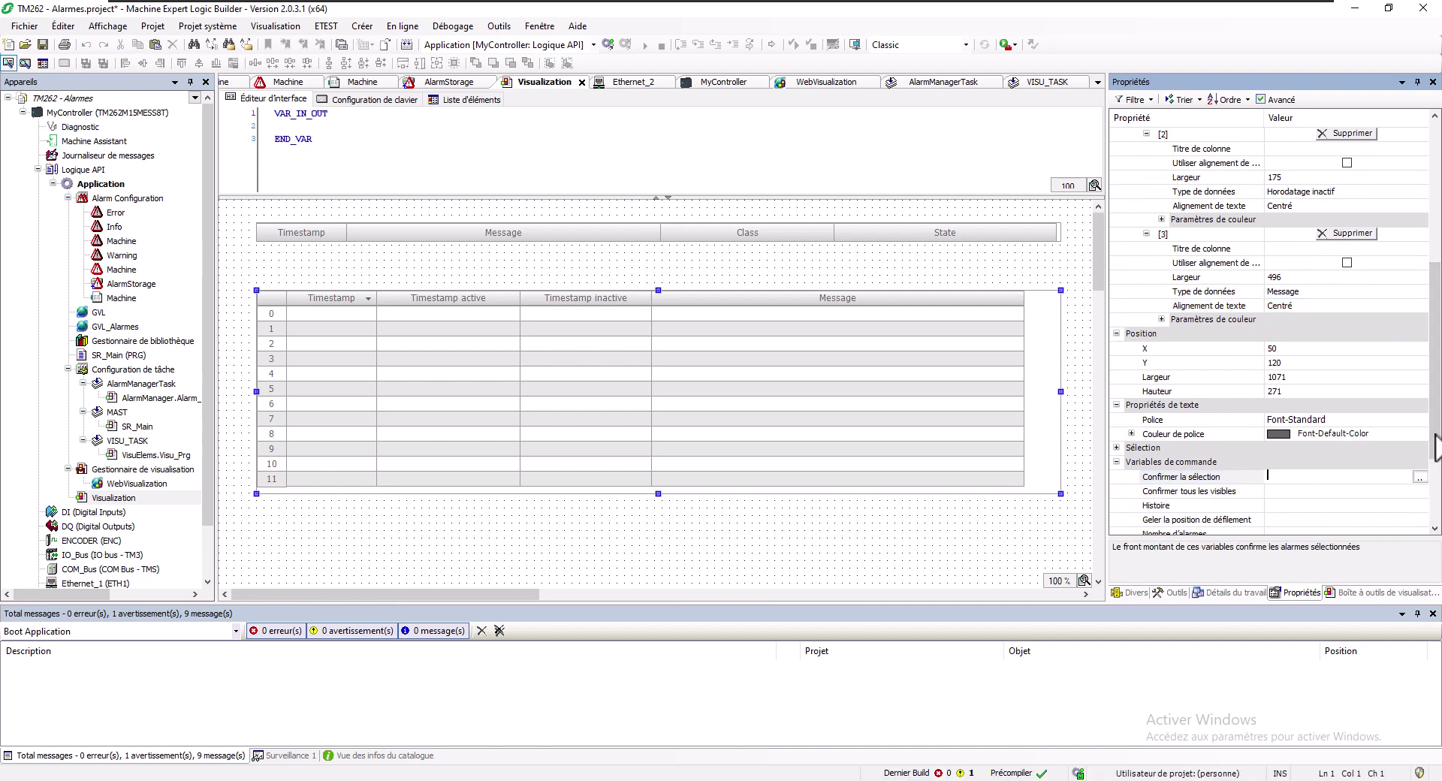
scroll(1434, 448, down, 3)
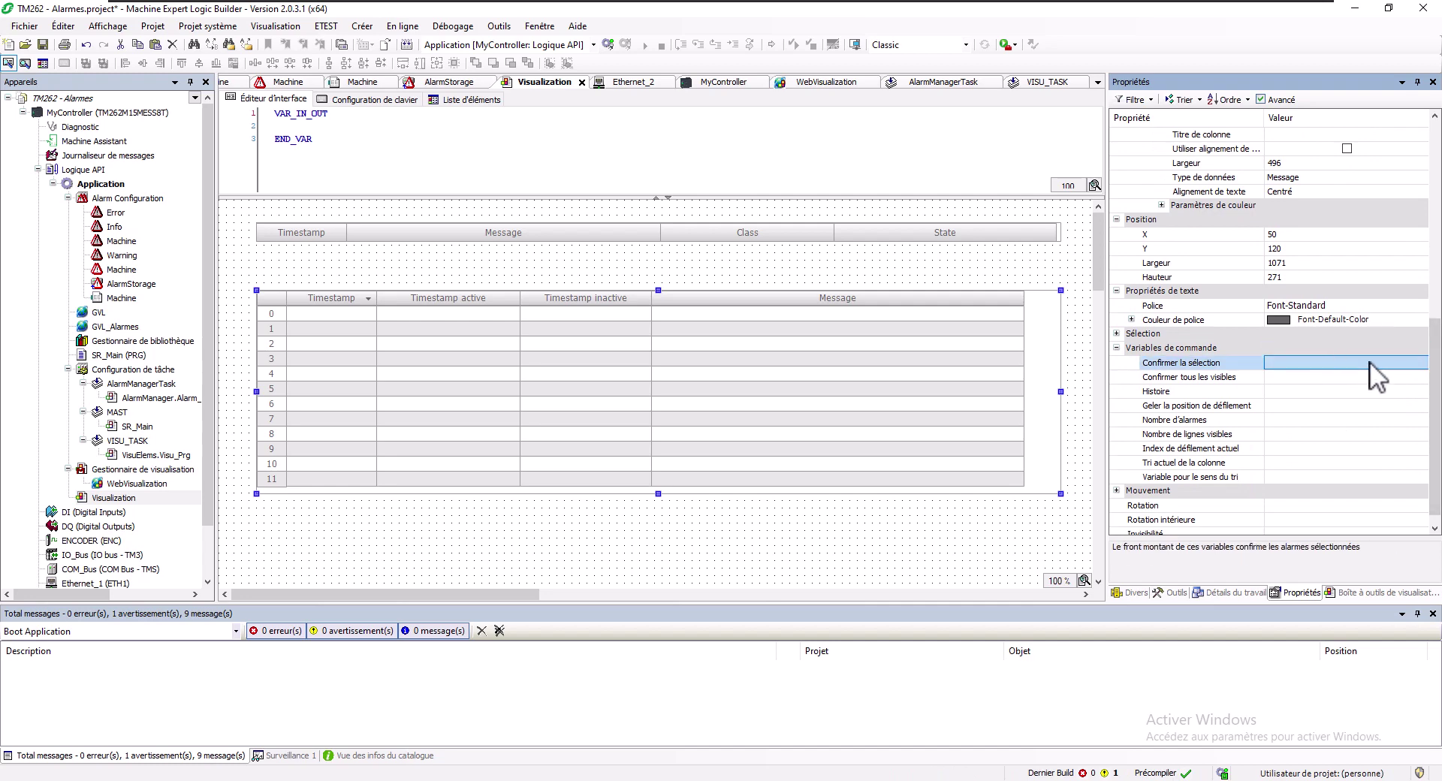
drag(1109, 370, 1034, 372)
click(1329, 367)
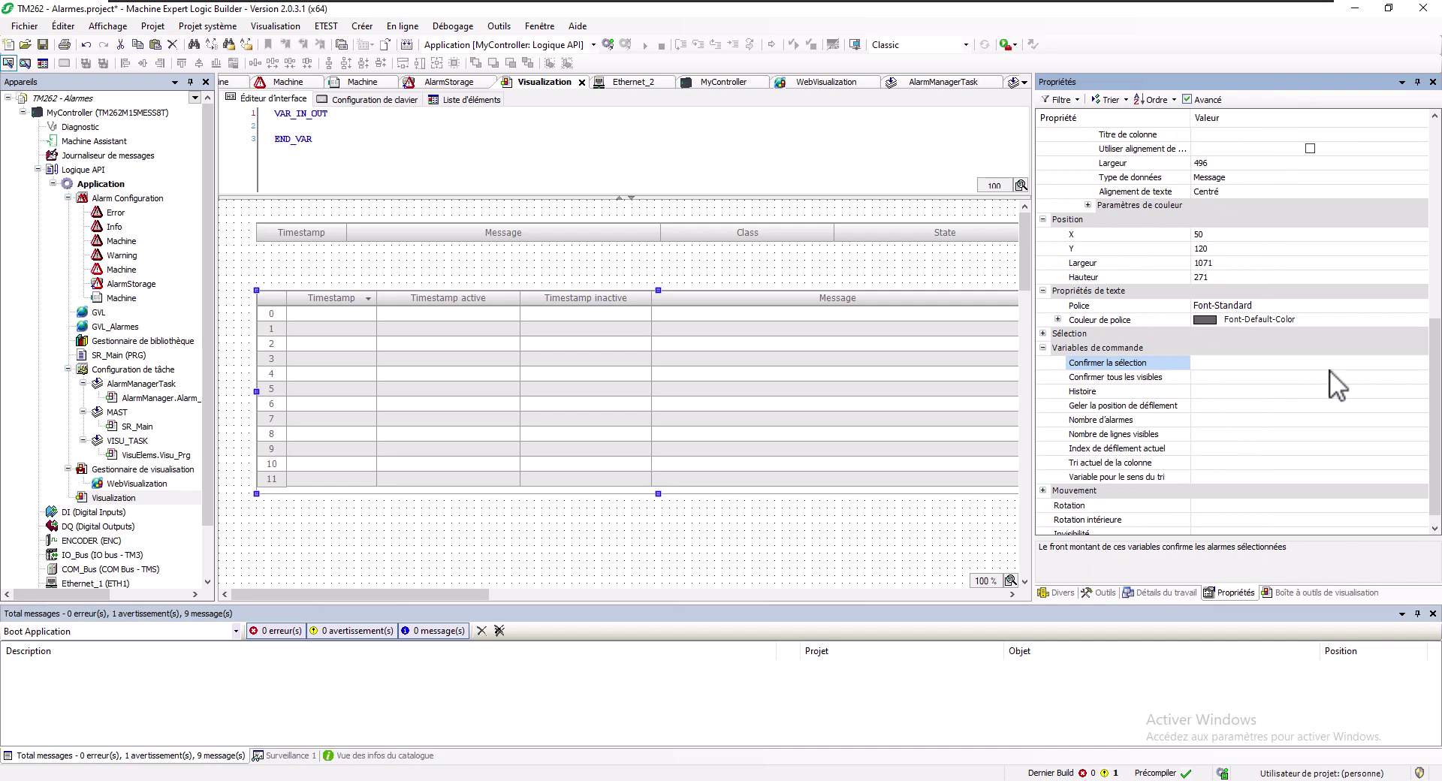
key(F2)
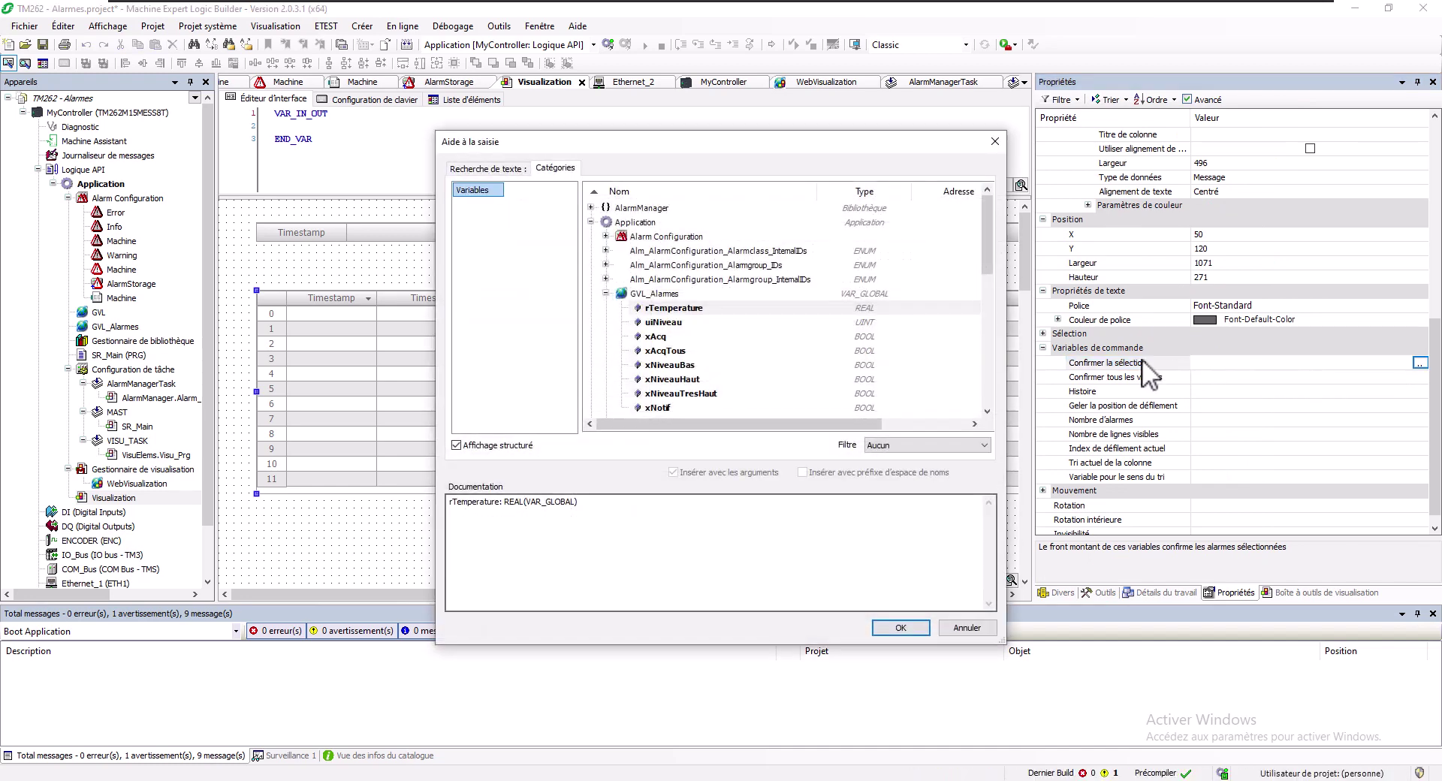
click(665, 336)
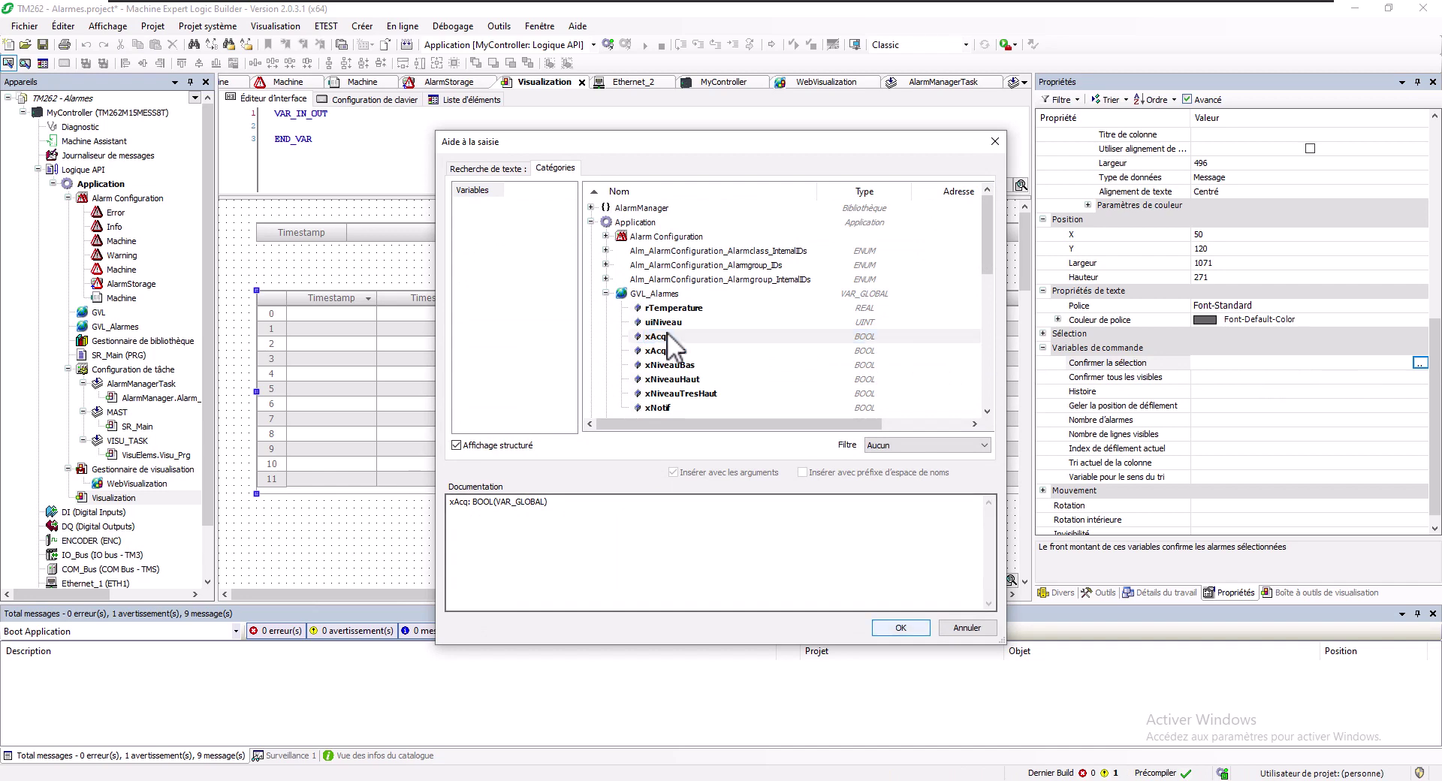
click(905, 627)
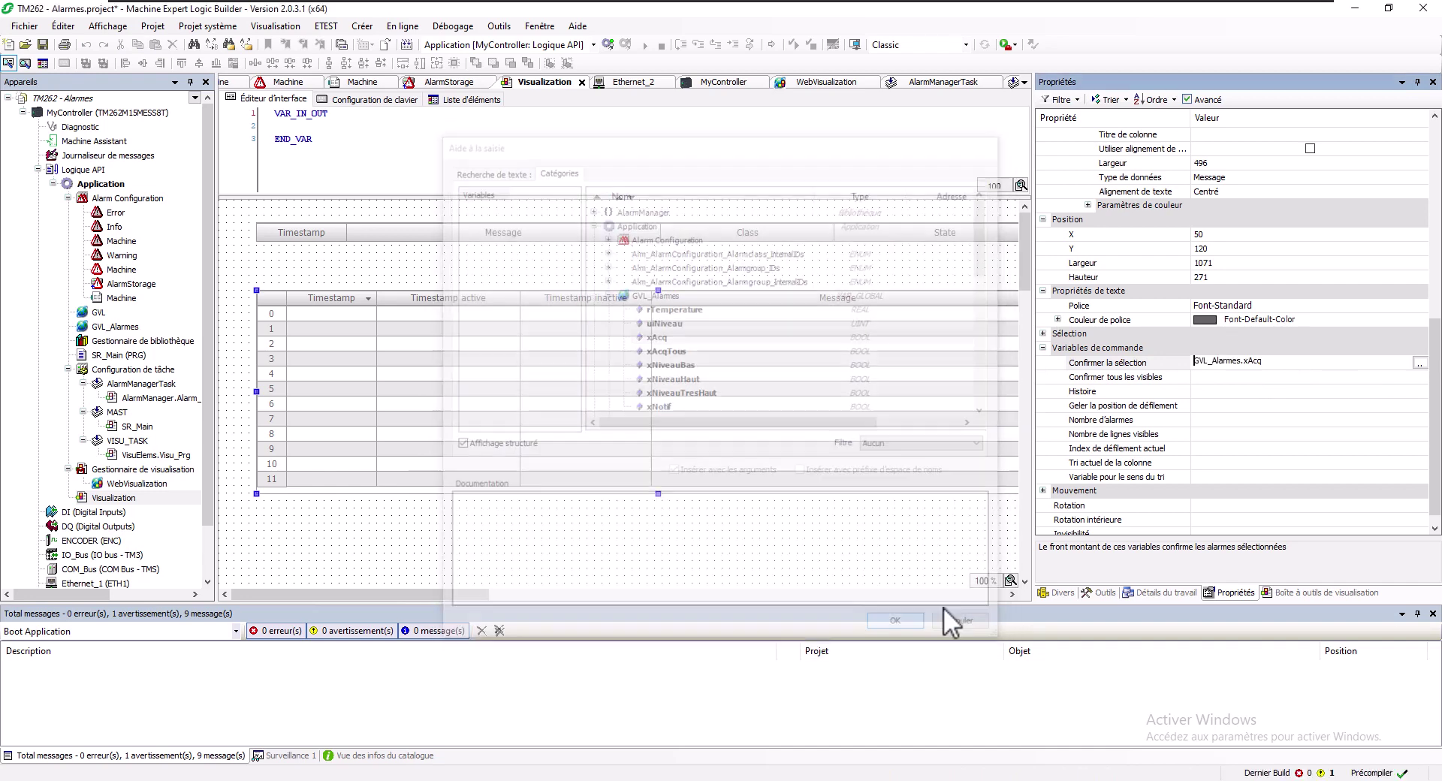
Bind Confirmer tous les visibles to GVL_Alarmes.xAcqTous
click(1260, 376)
click(1262, 377)
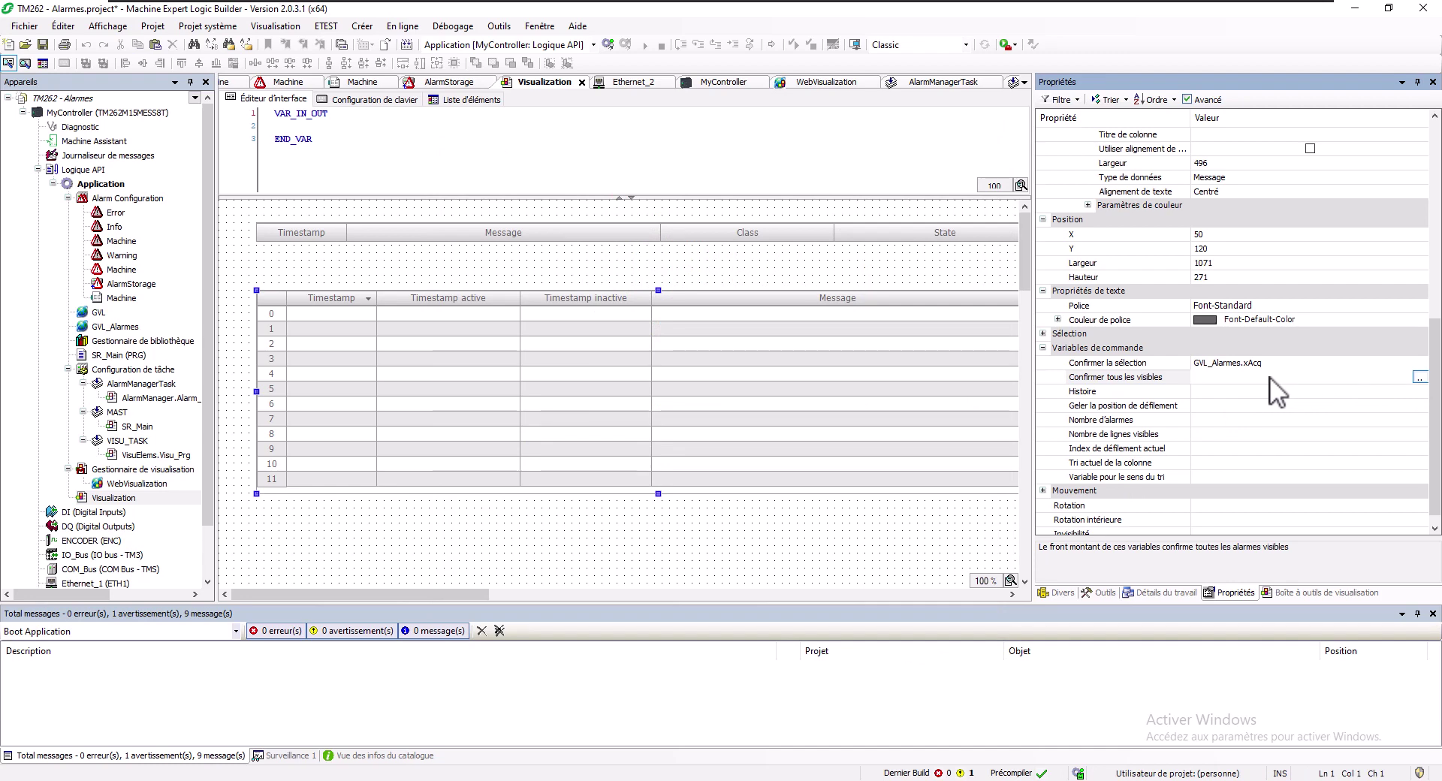
click(1419, 377)
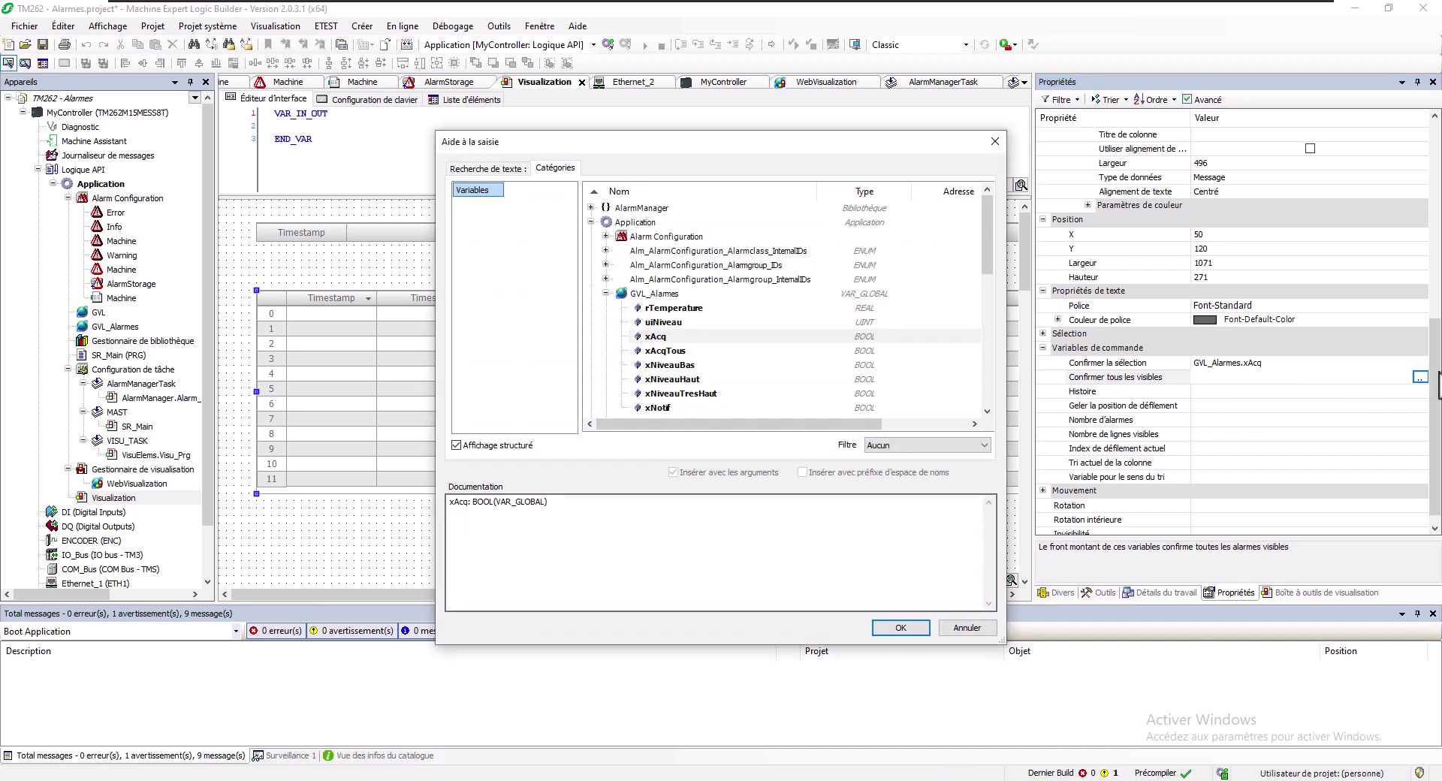
key(Down)
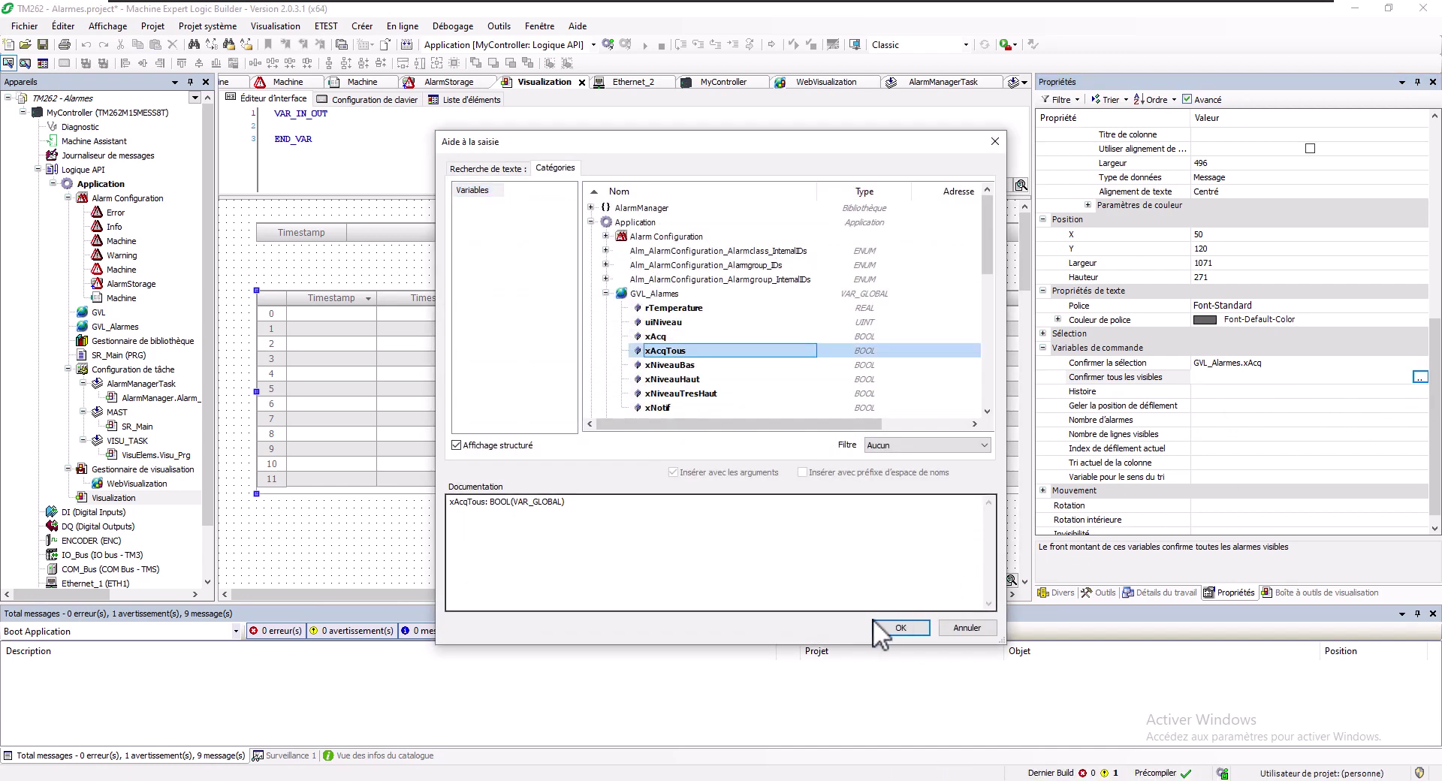
click(873, 619)
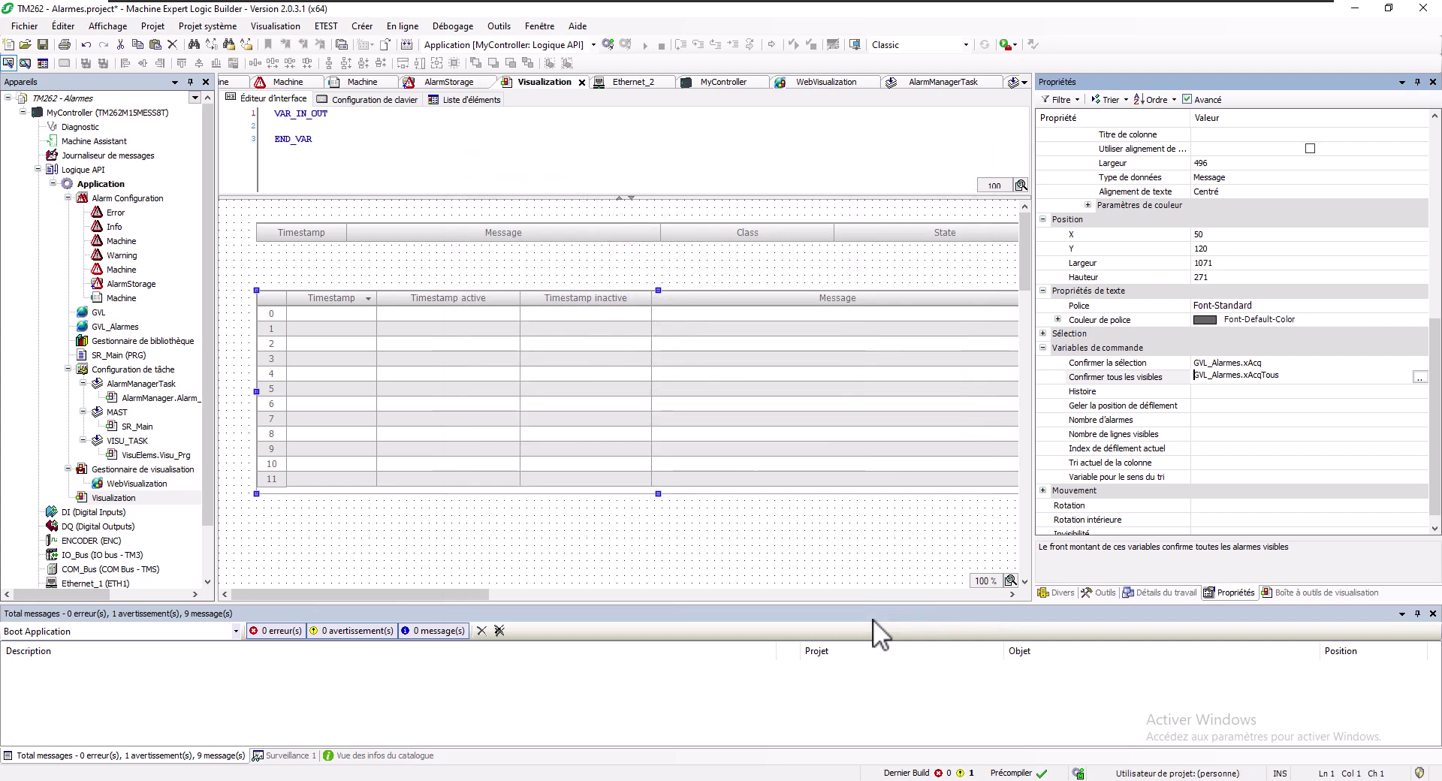
click(1109, 392)
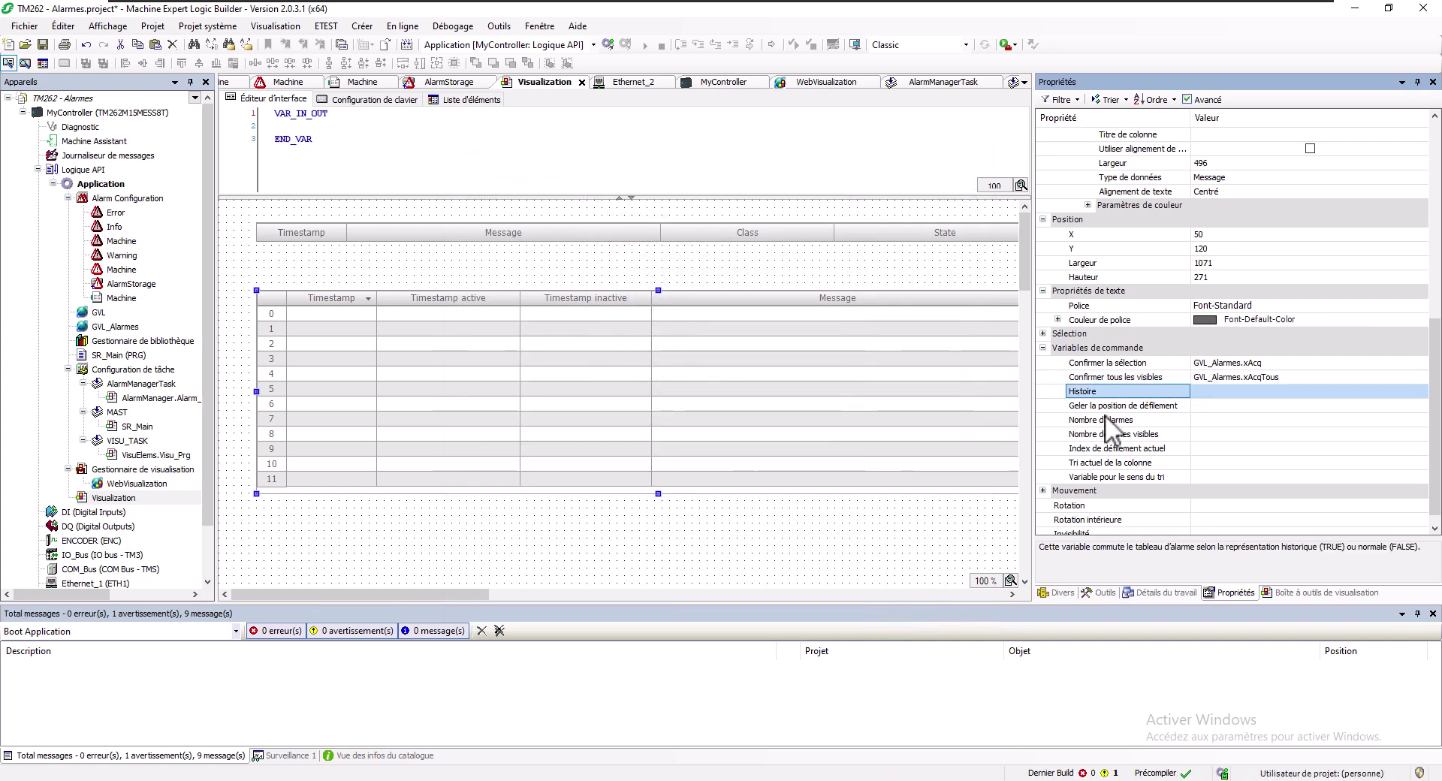
Log back in and apply an online change with Actualiser projet de démarrage ticked
click(609, 45)
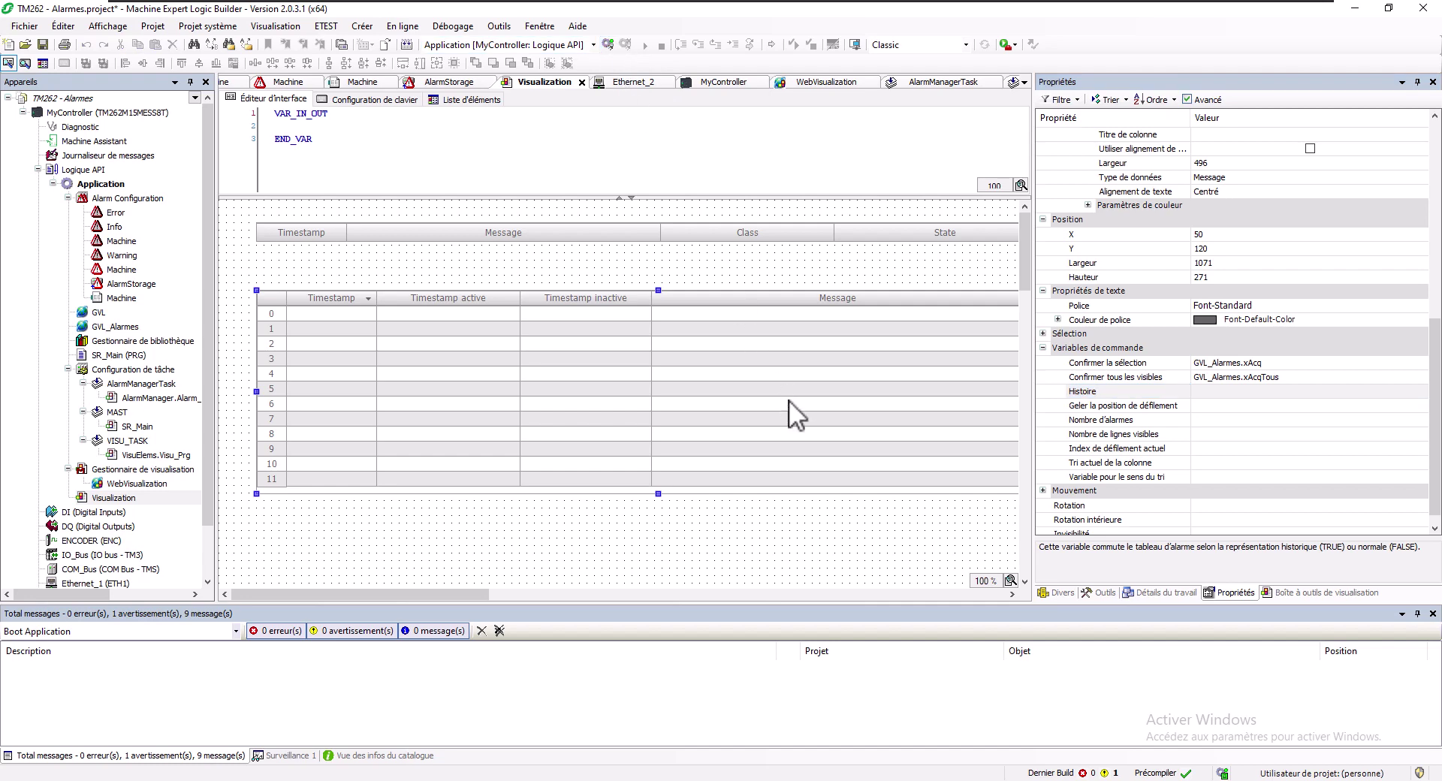
click(773, 456)
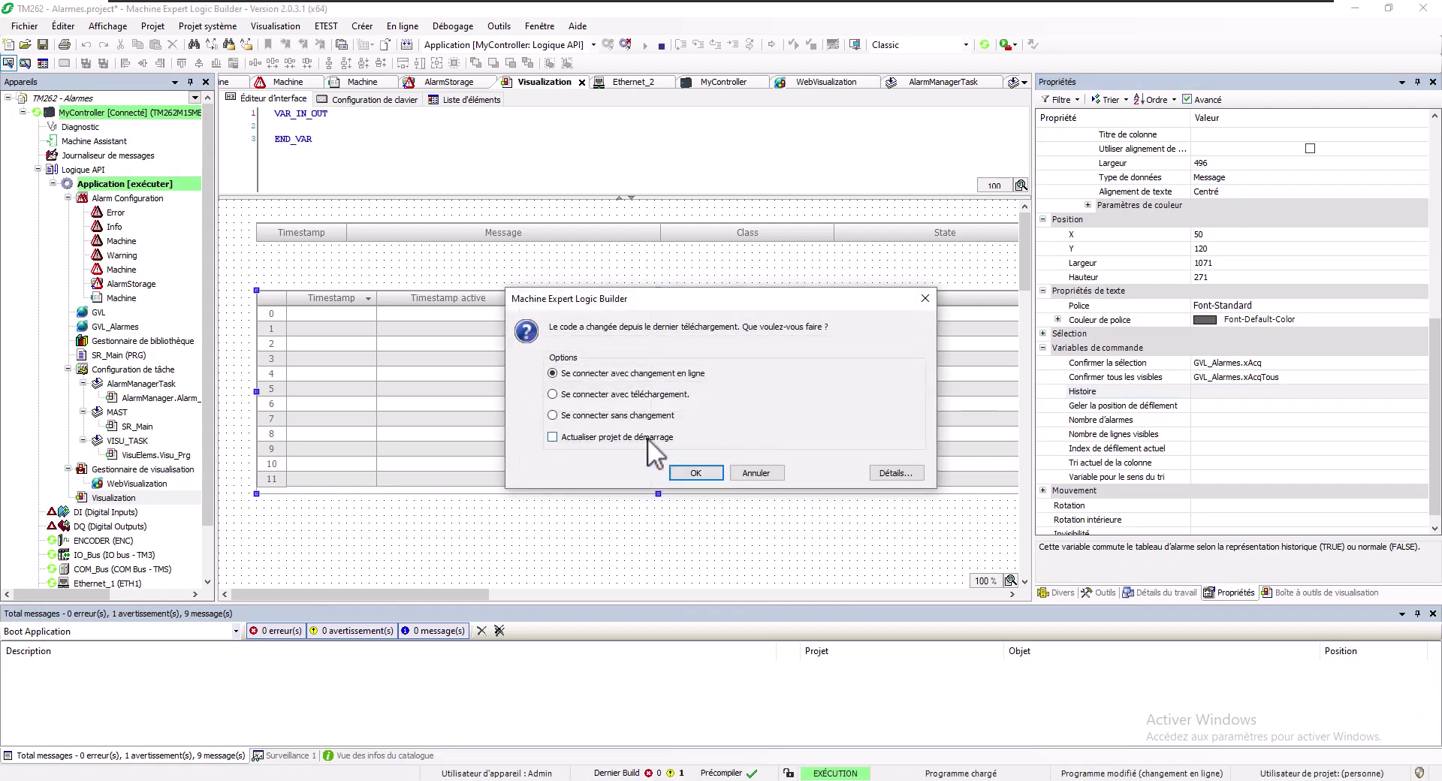
click(648, 438)
click(687, 471)
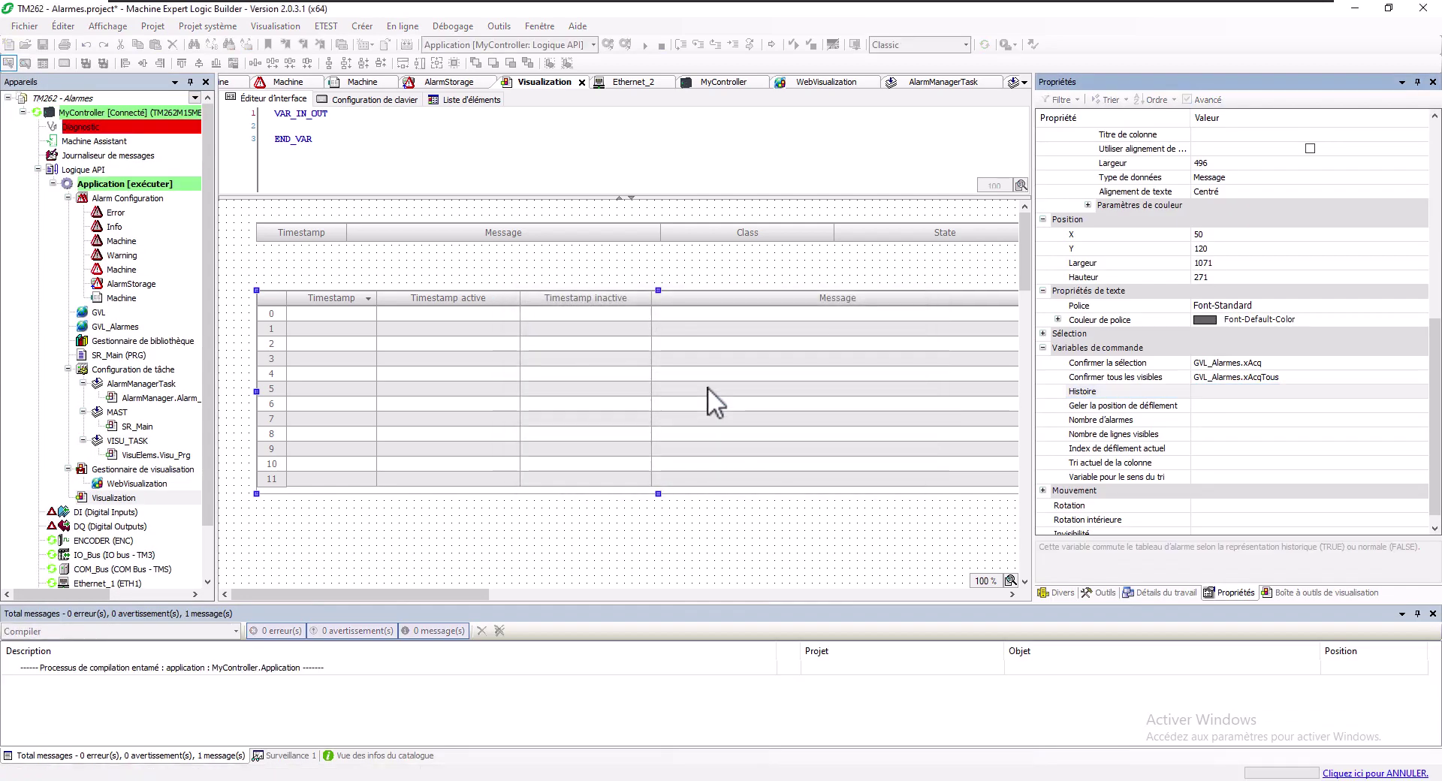
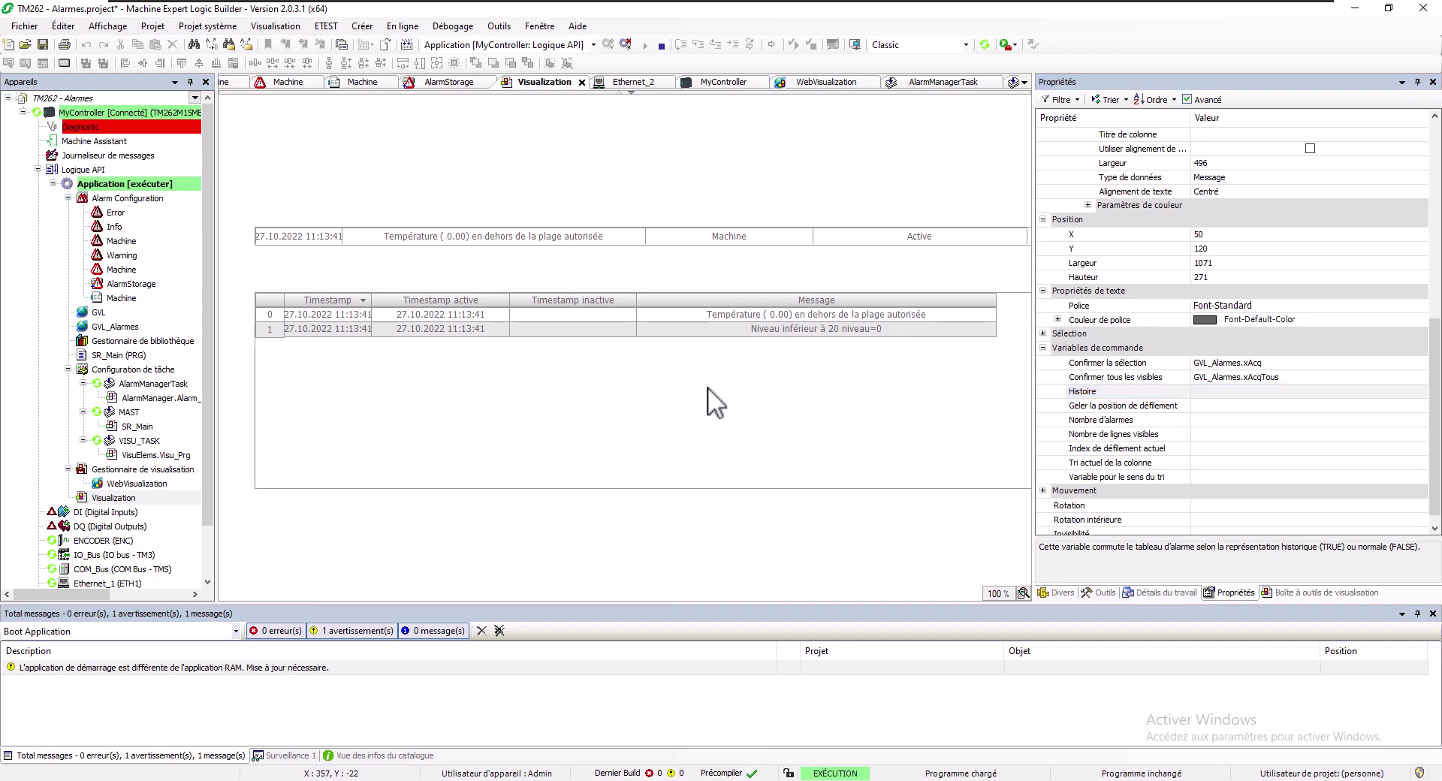
Open GVL_Alarmes from the open-editors list and dock its online values below the alarm visualization
click(102, 326)
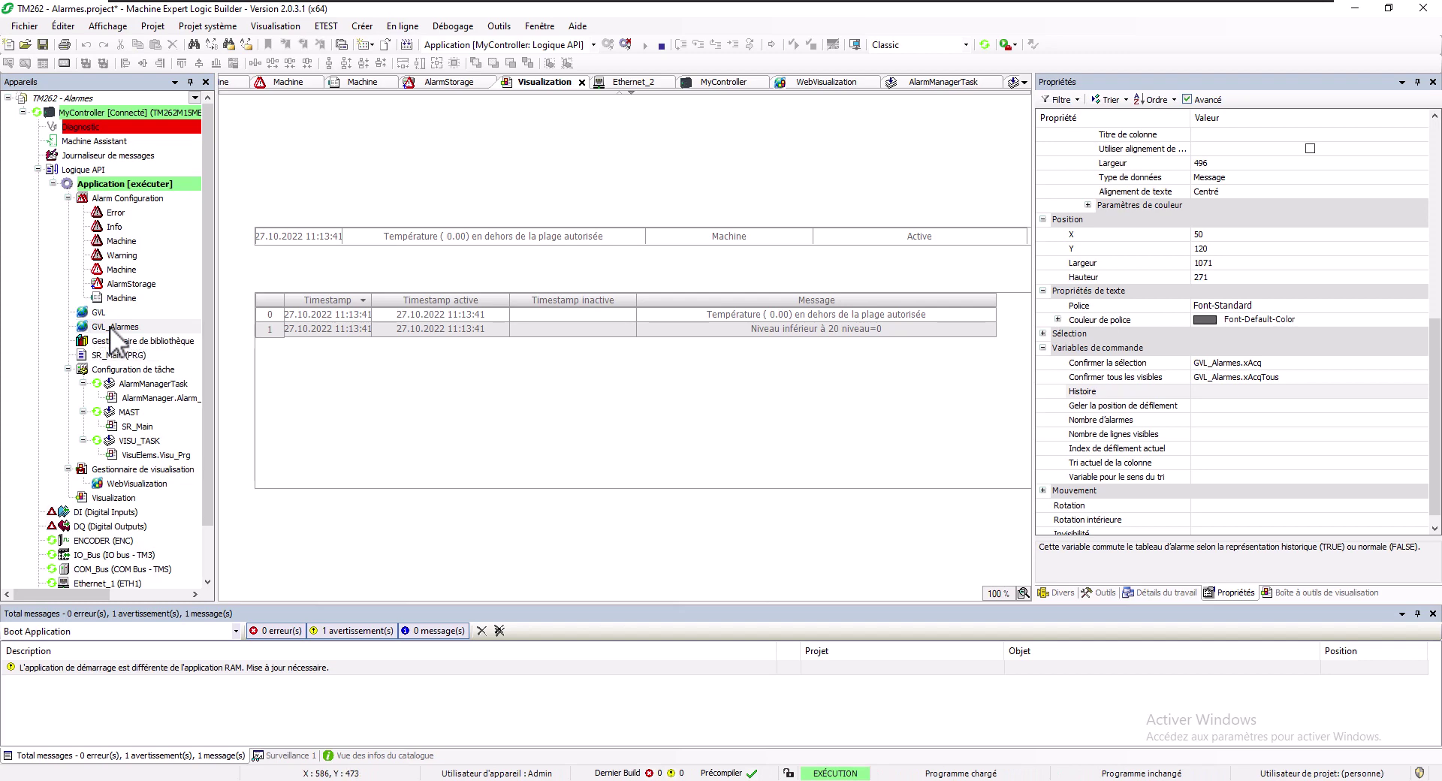
click(1026, 82)
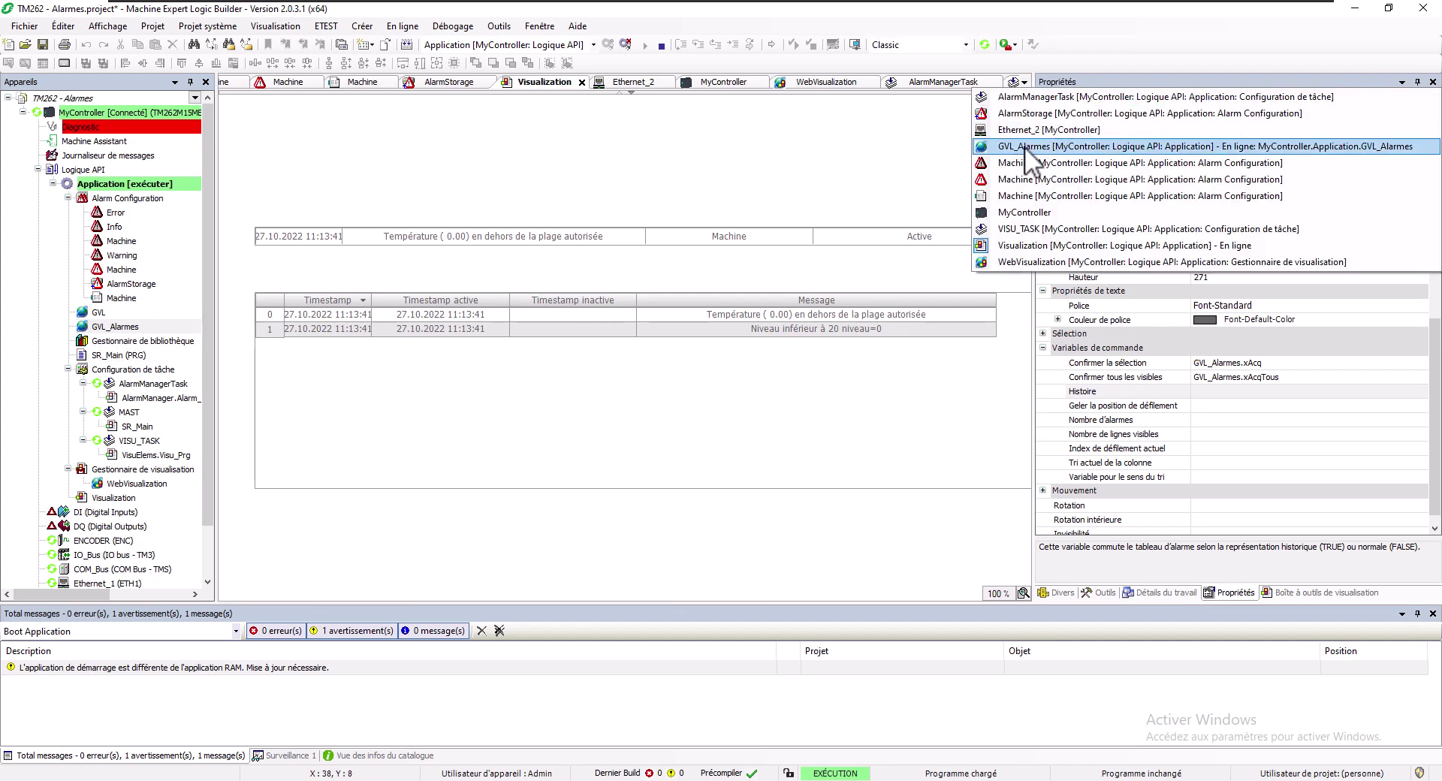
click(1024, 146)
drag(278, 82, 626, 383)
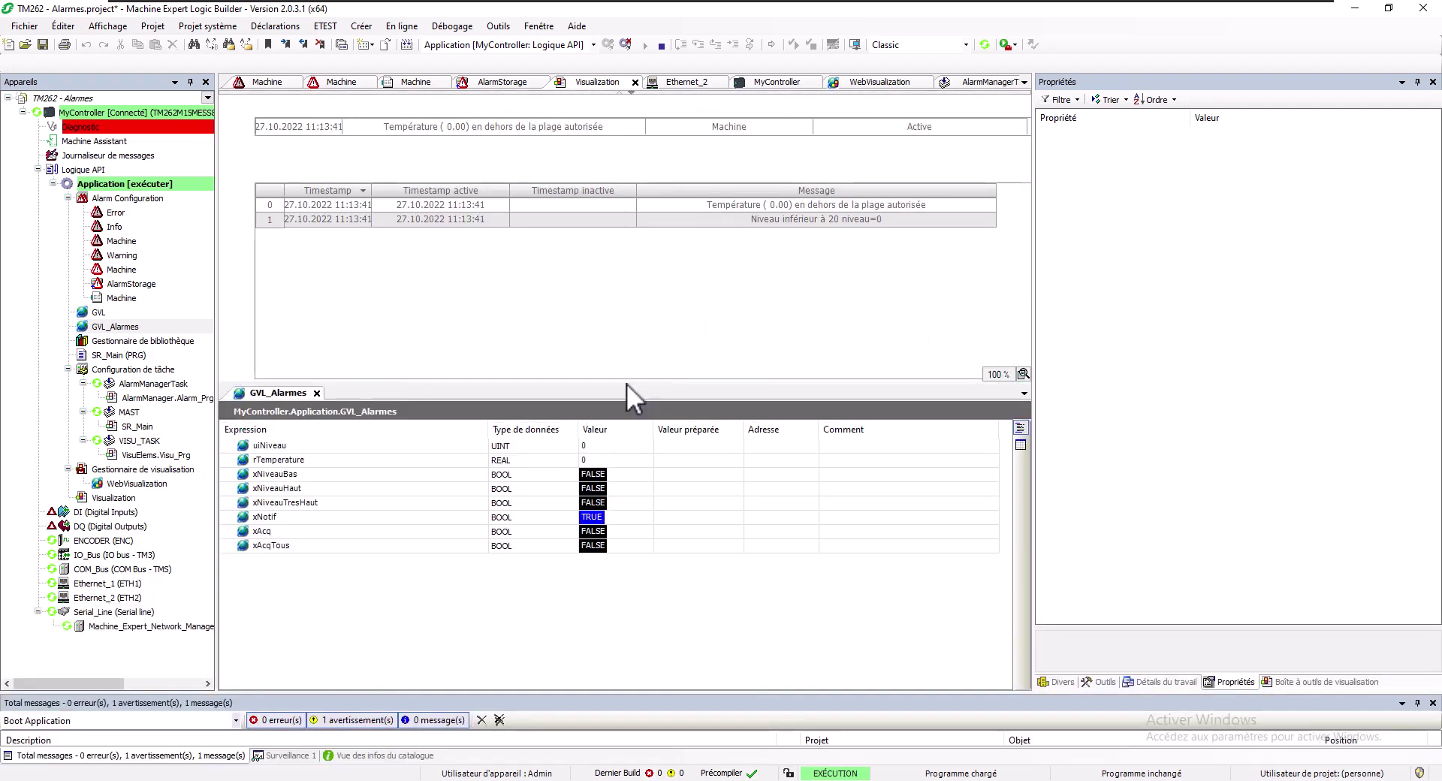
Prepare uiNiveau 20 and rTemperature 40, then write both values to the controller
double_click(697, 444)
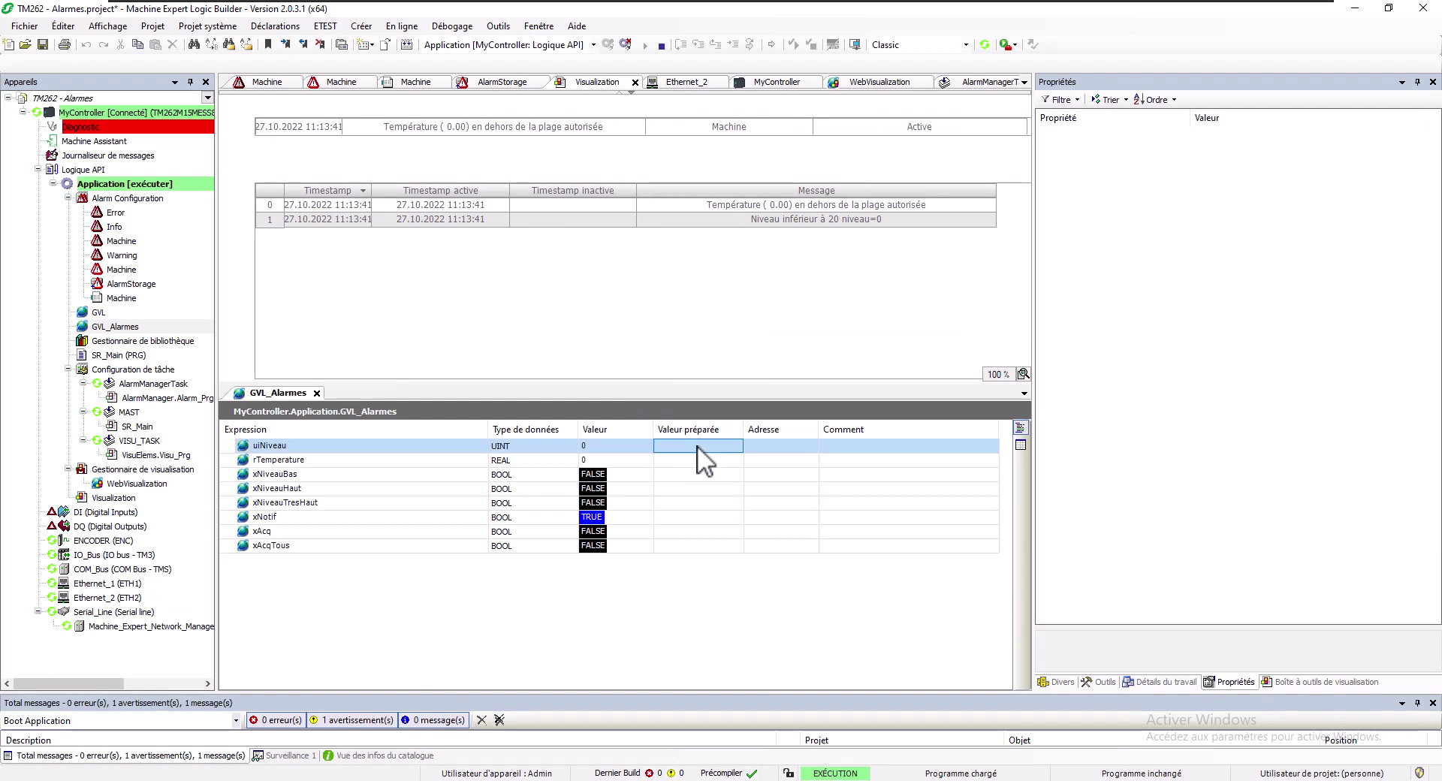
text(20)
key(Return)
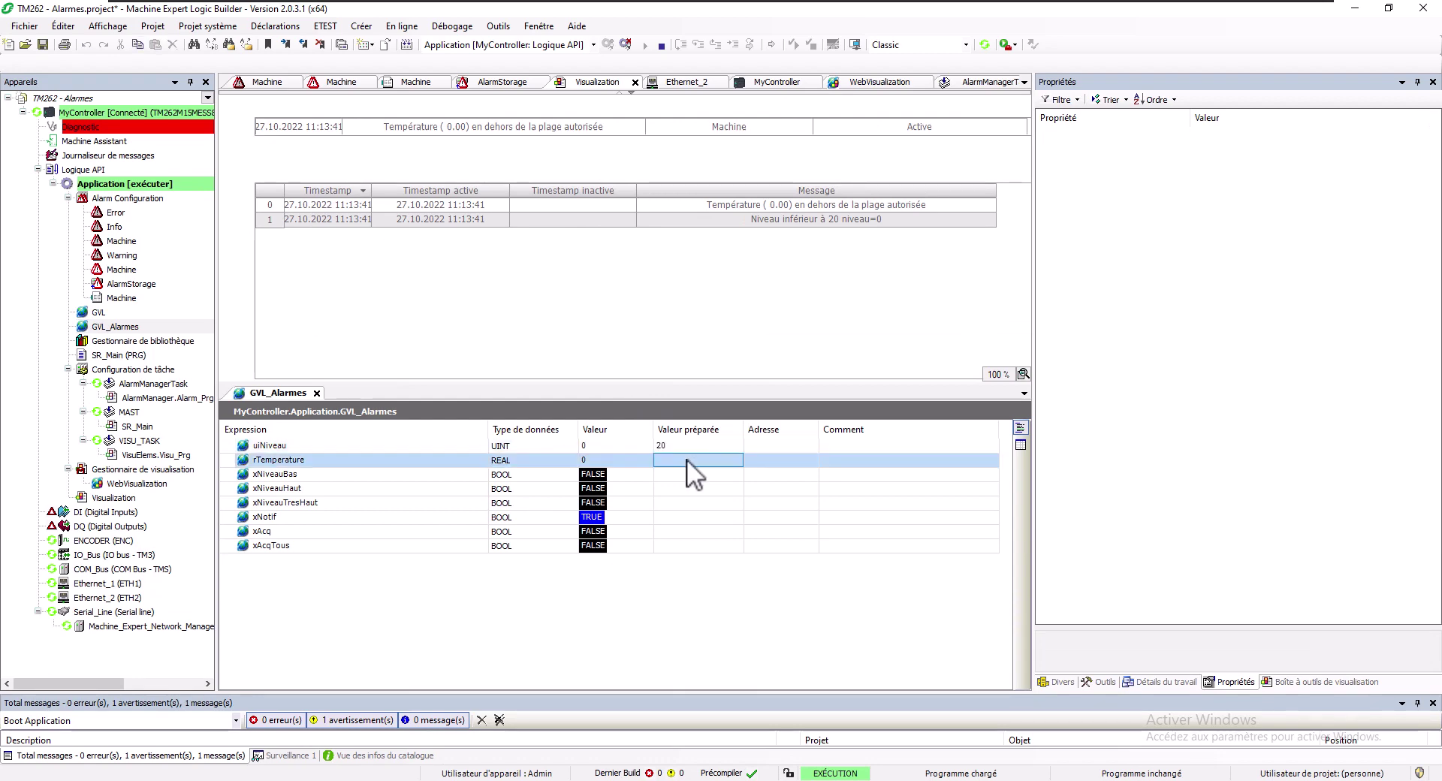
click(686, 458)
text(40)
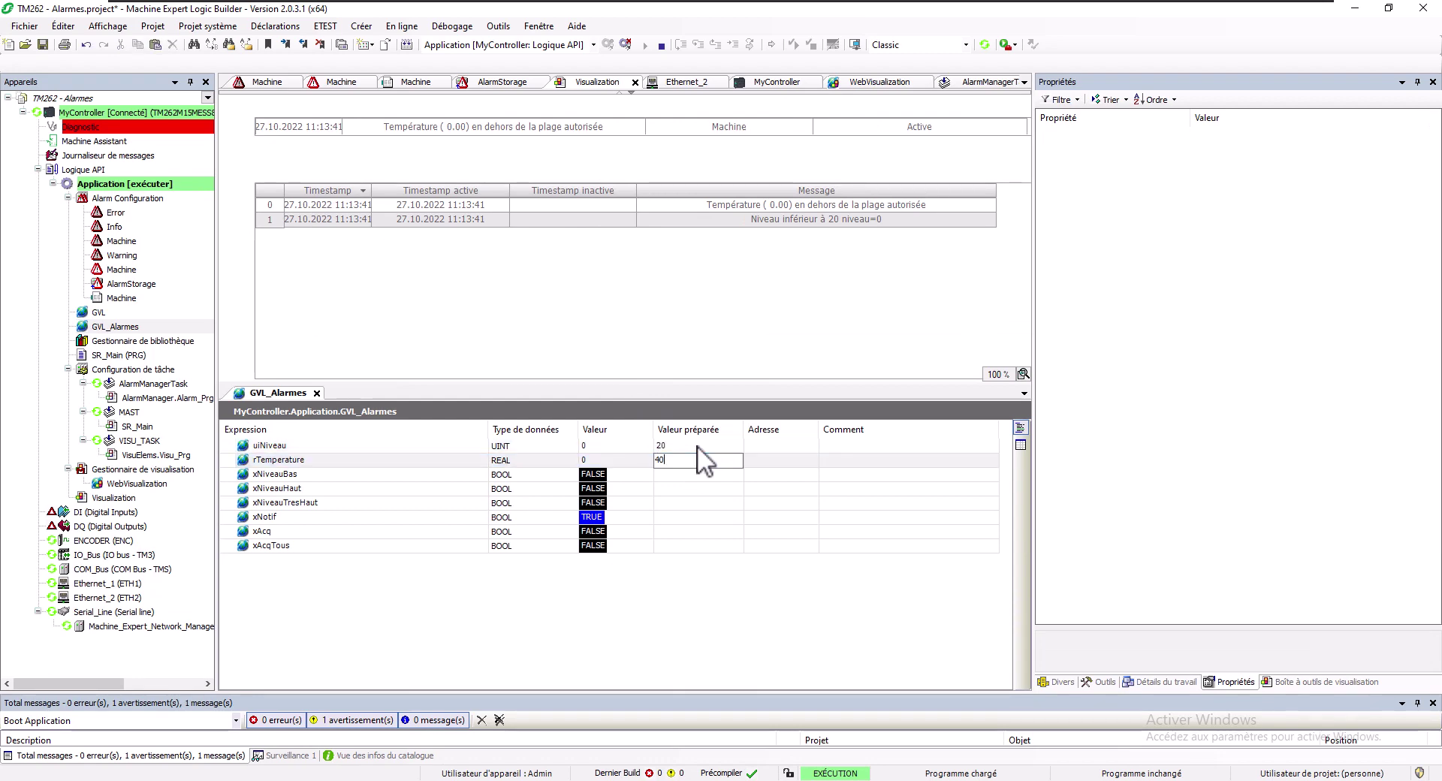
key(Return)
key(ctrl+F7)
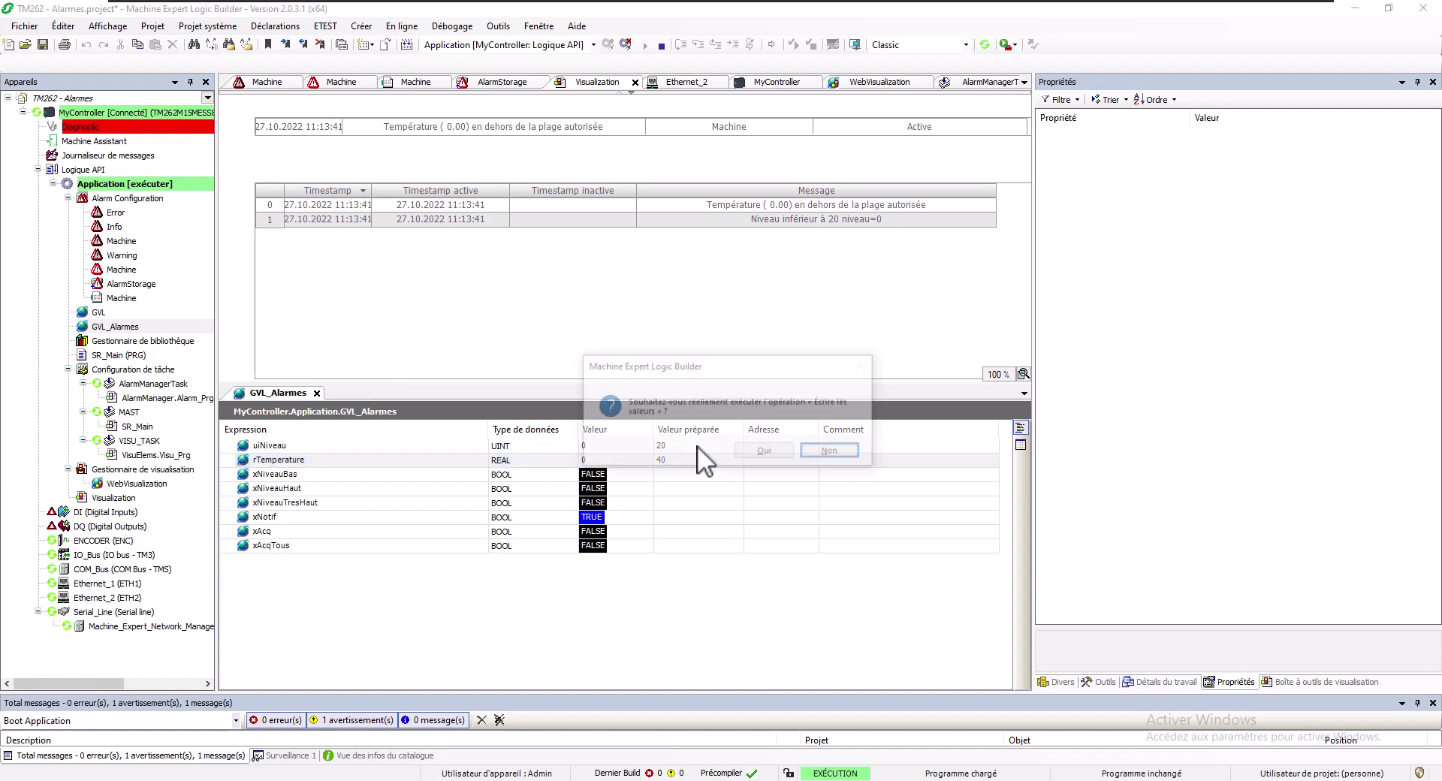
key(Return)
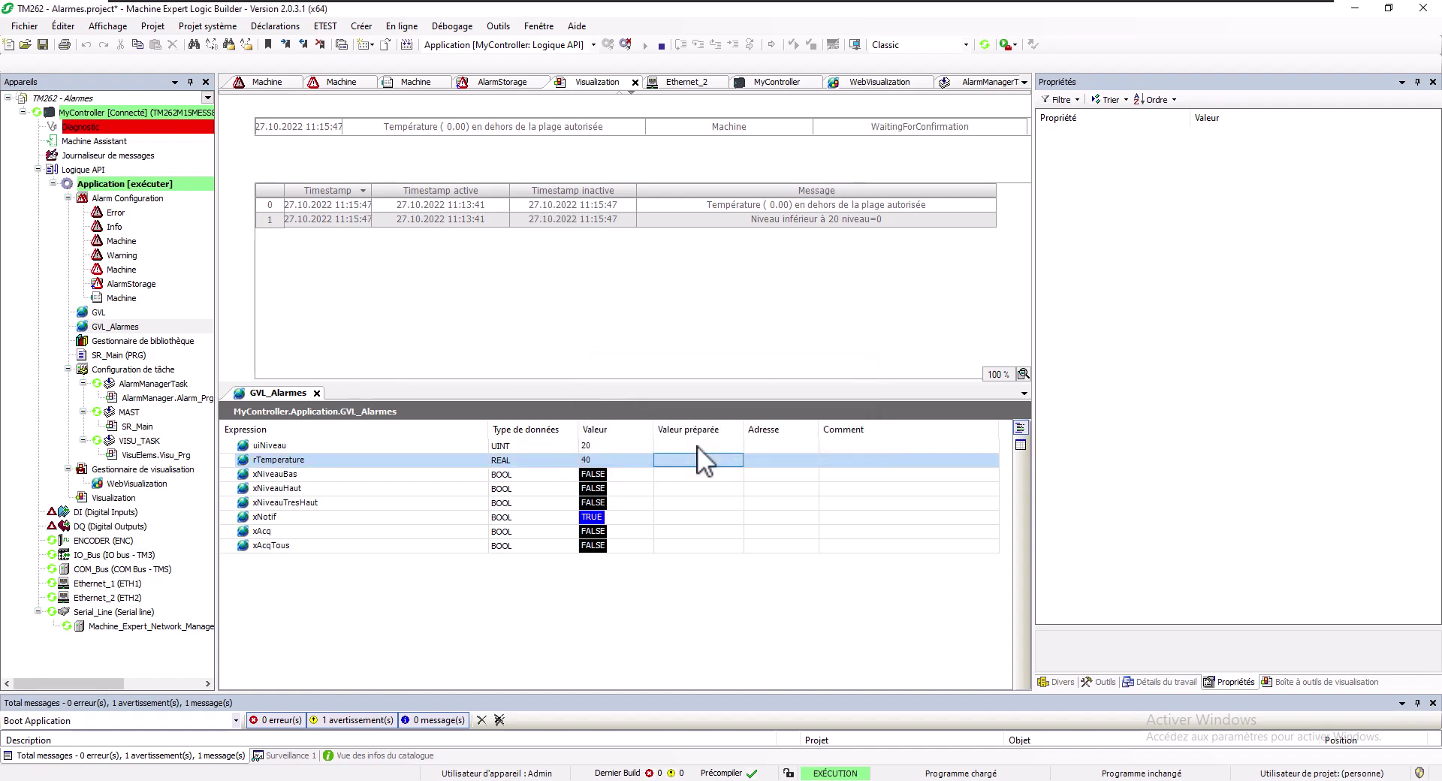
Select the first alarm and prepare TRUE on xAcqTous and xAcq, cancelling the first write request
click(608, 201)
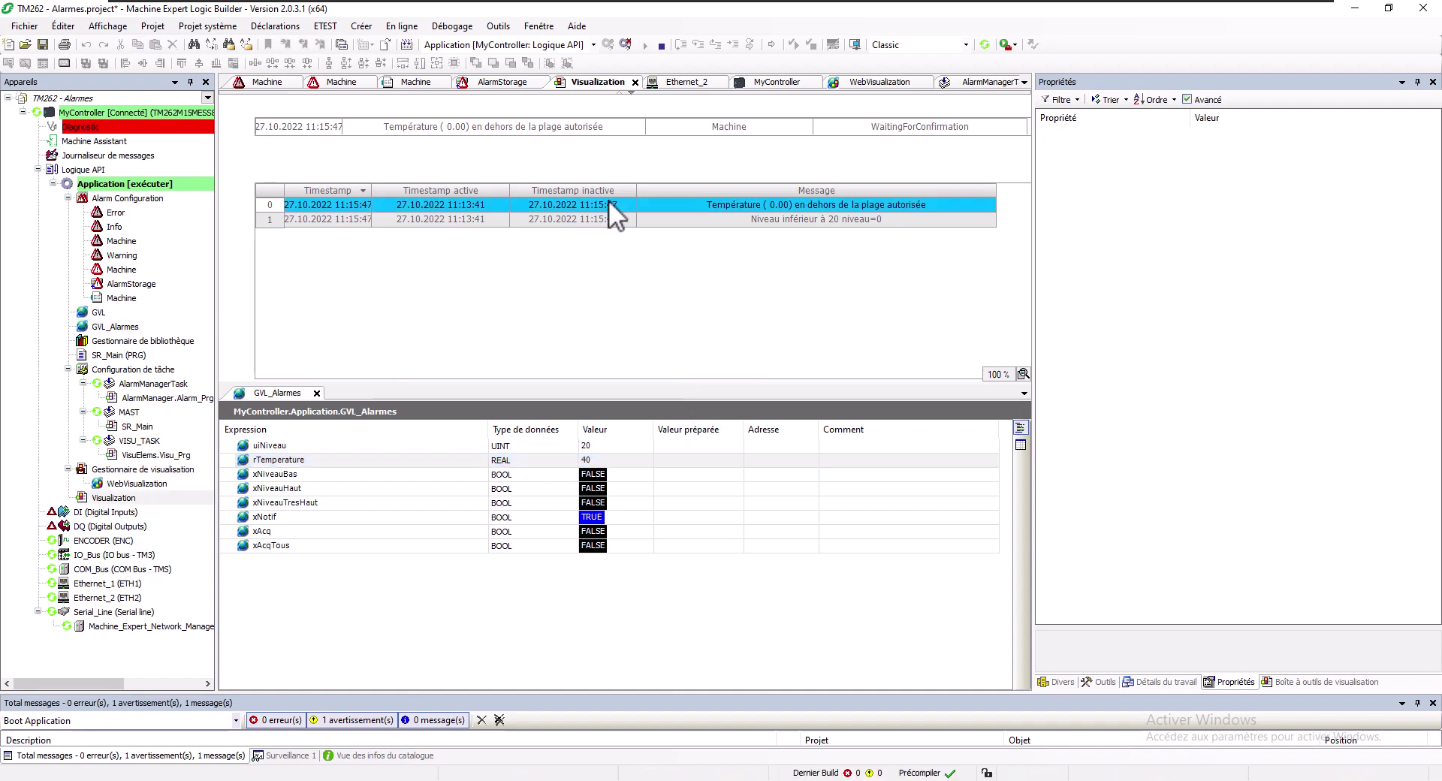
click(672, 545)
click(673, 531)
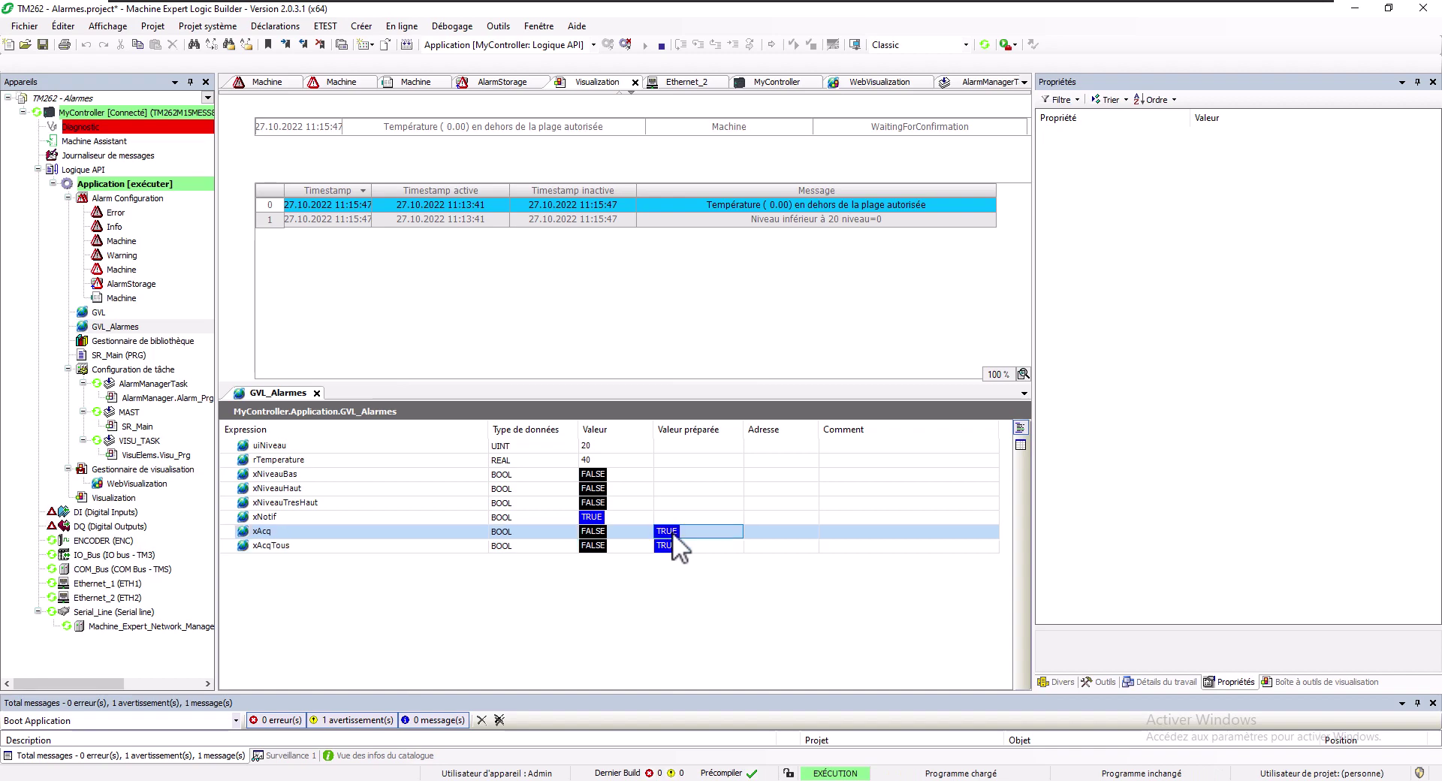
key(ctrl+F7)
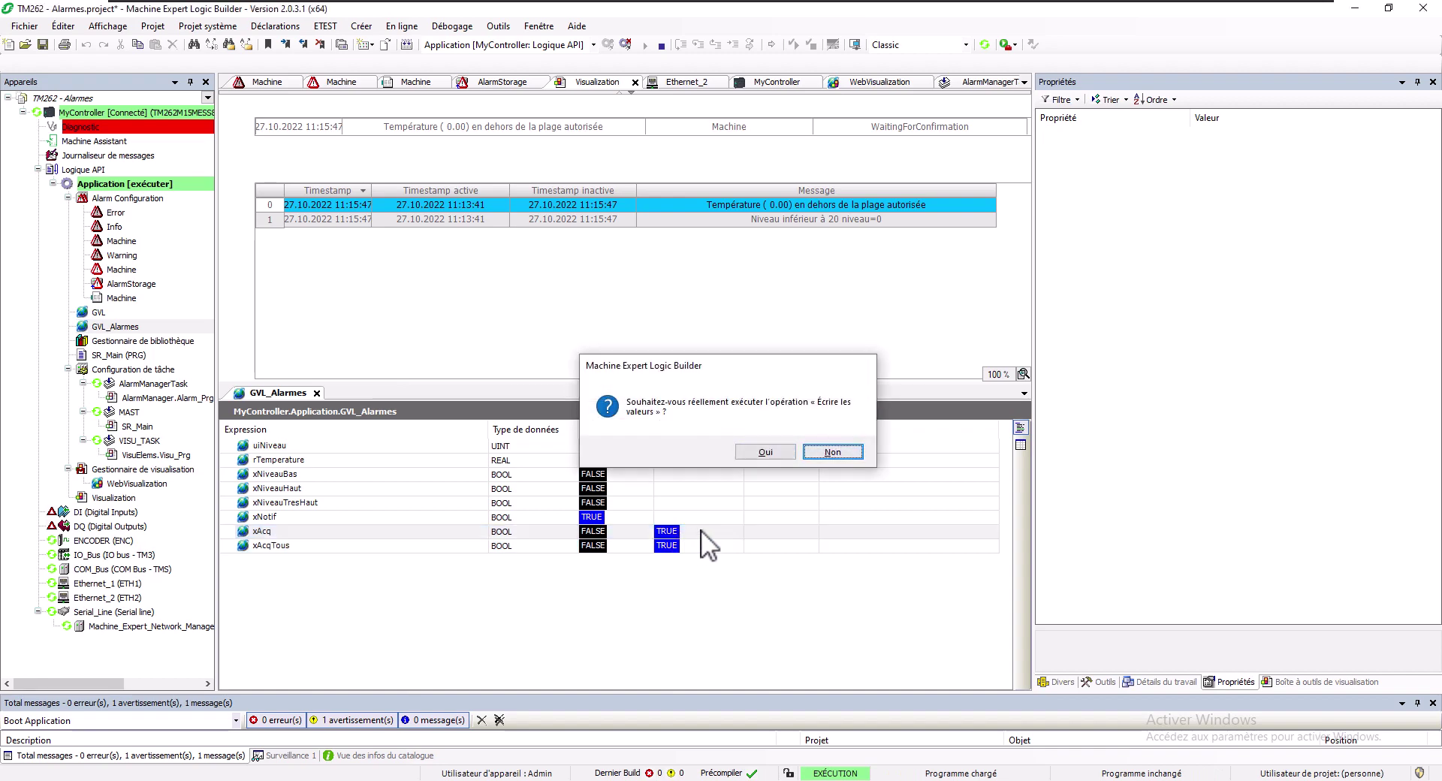
key(Return)
Remove the xAcq preparation and write xAcqTous TRUE to the controller
click(701, 531)
key(ctrl+F7)
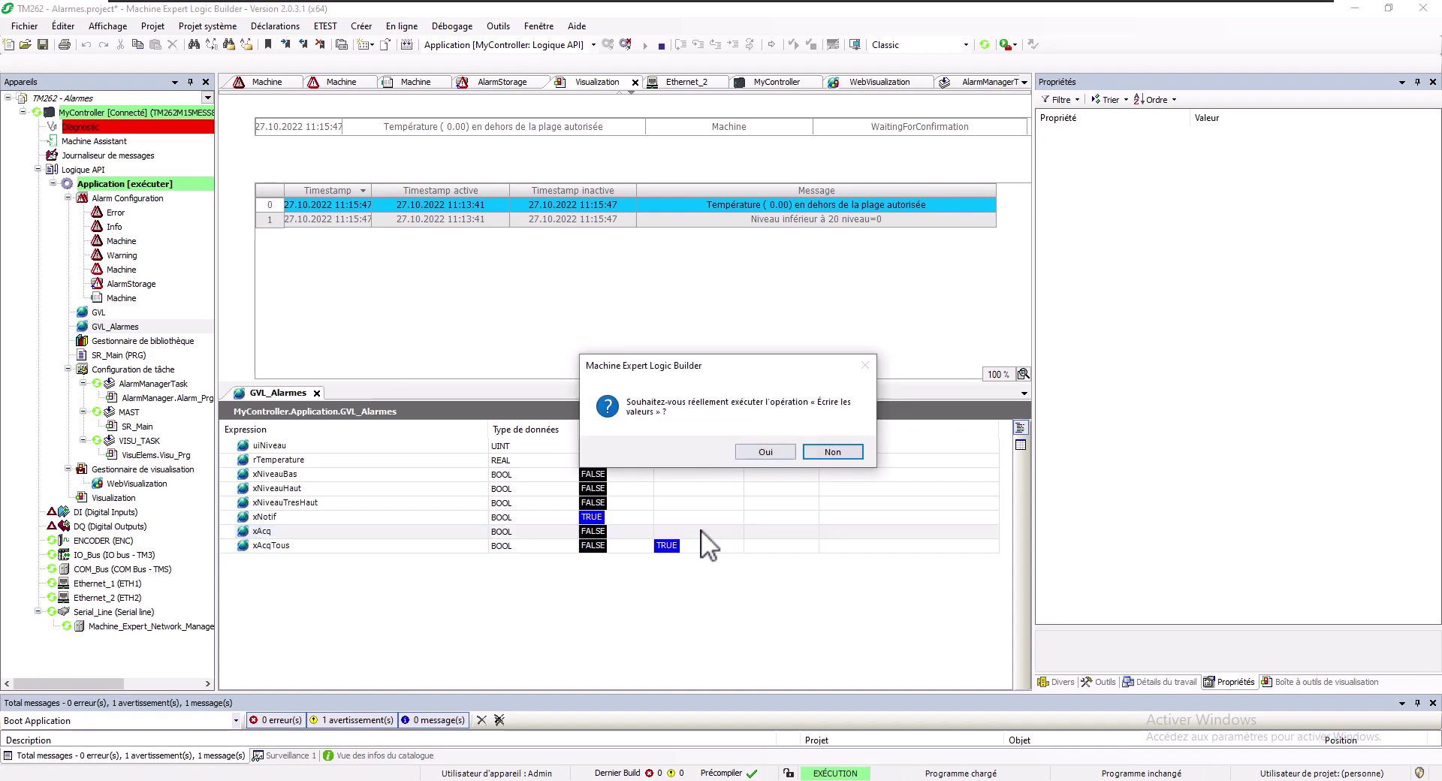
key(Return)
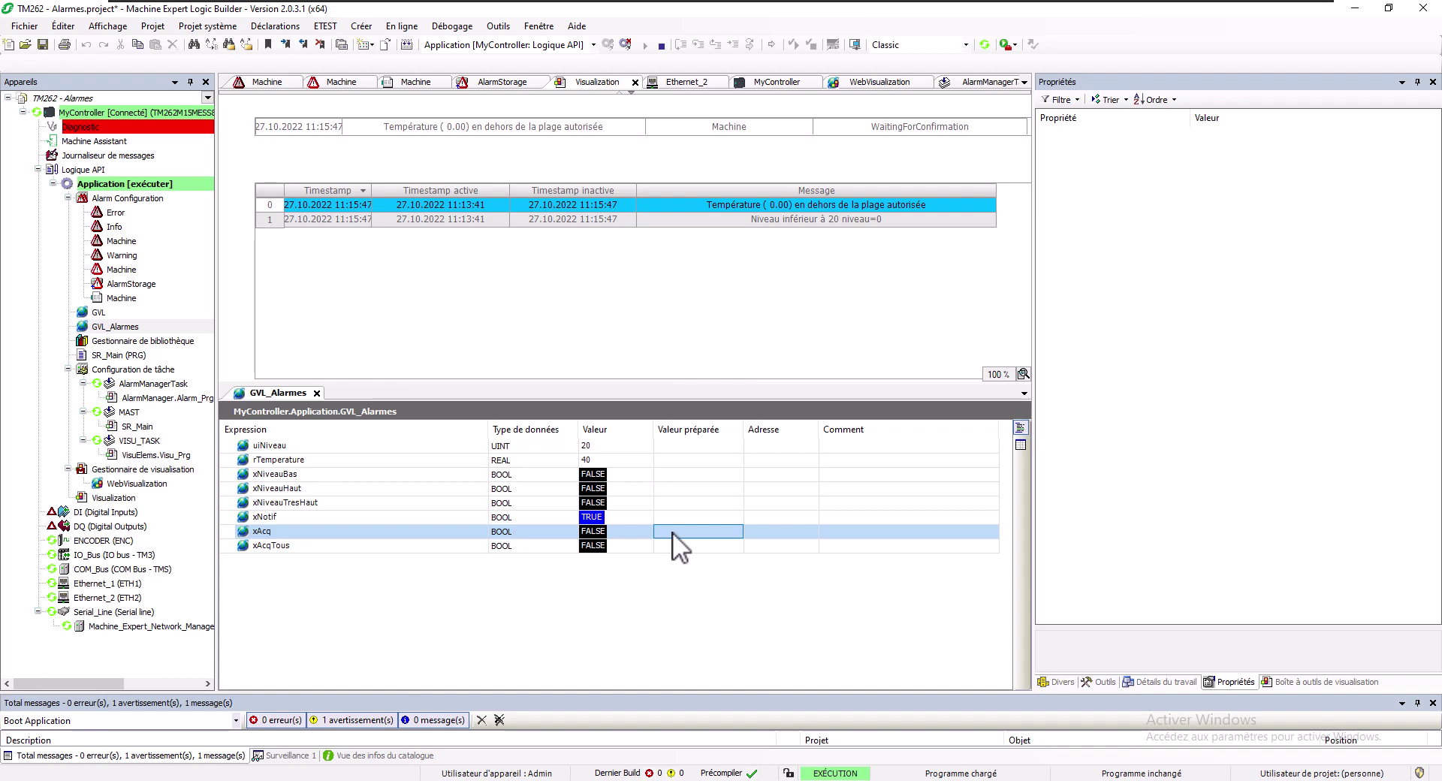
Write xAcq TRUE twice to acknowledge both alarms and empty the table
key(ctrl+F7)
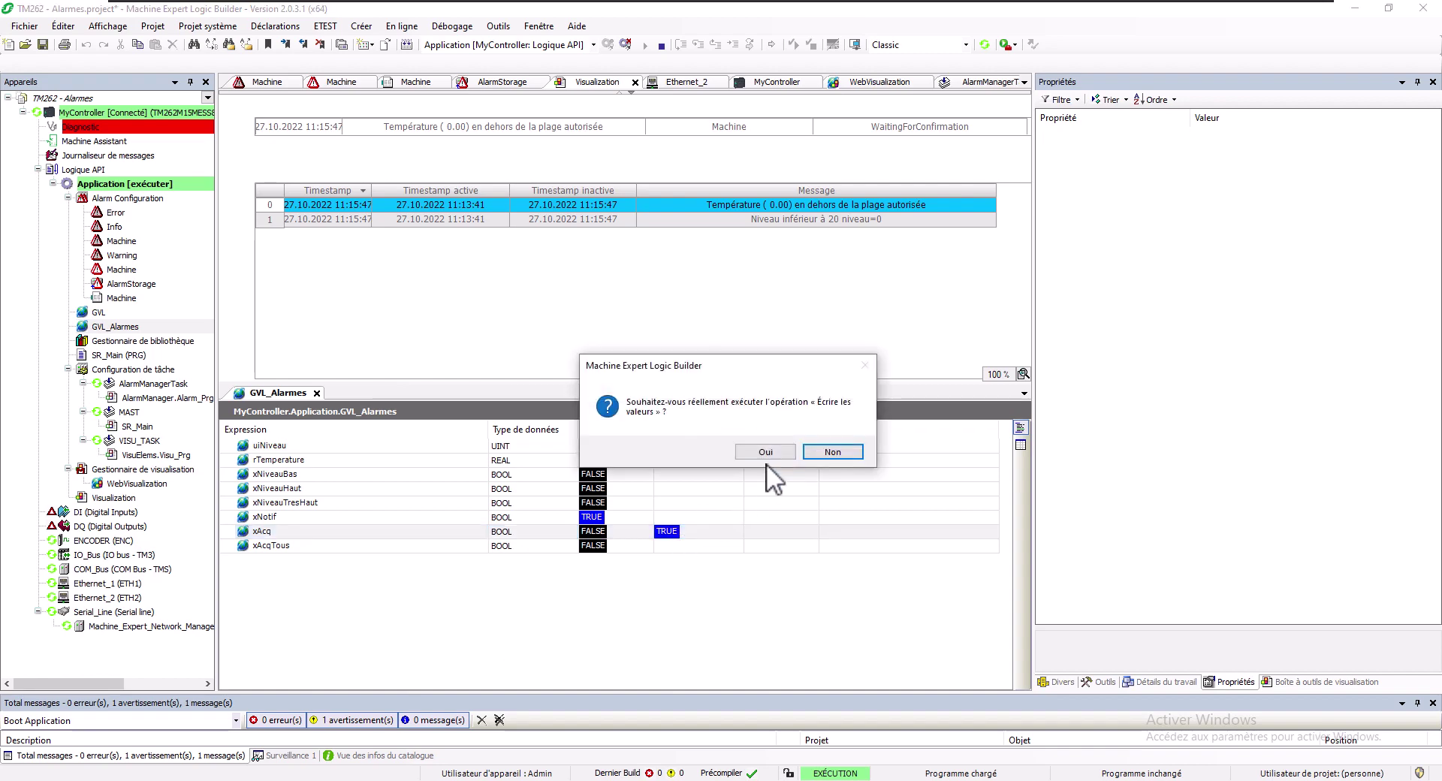
click(766, 462)
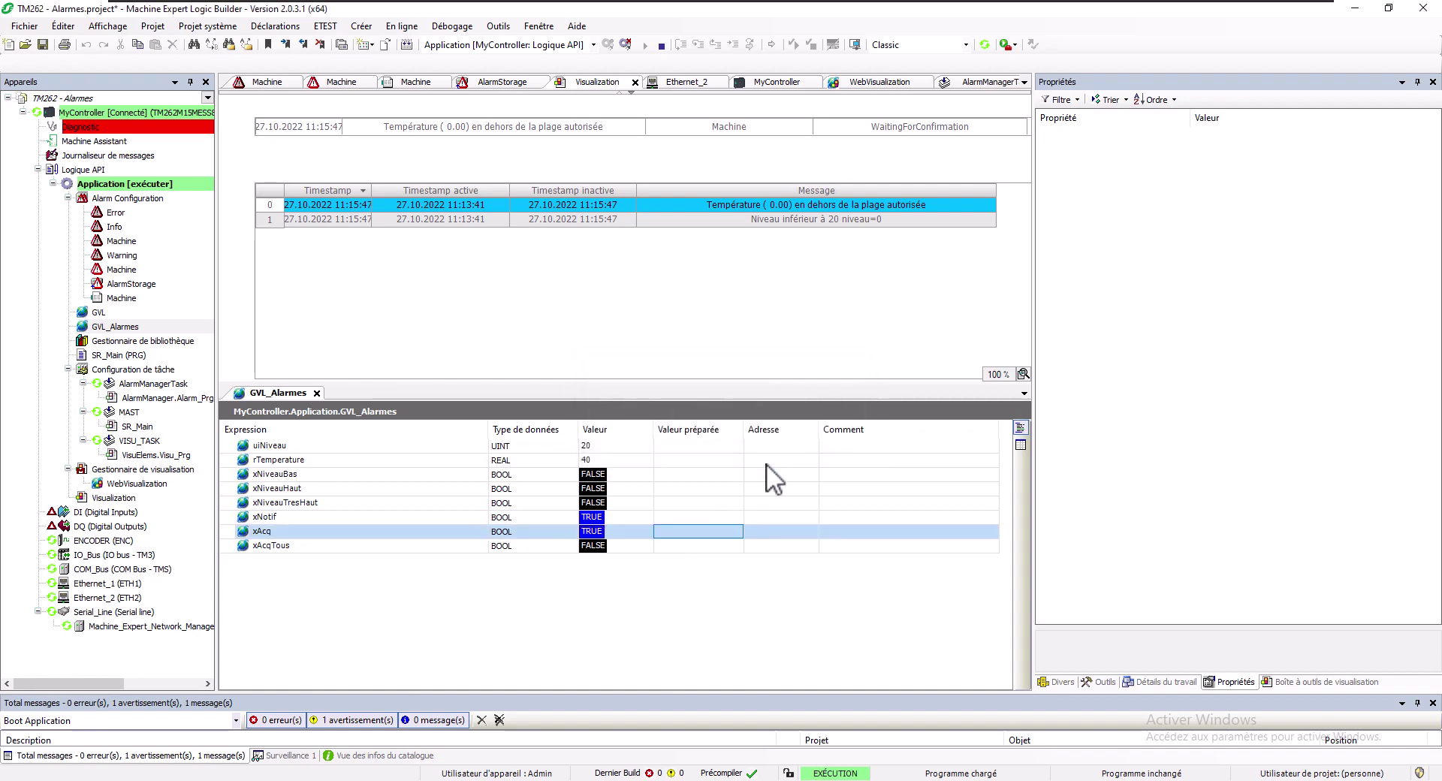
click(682, 529)
key(ctrl+F7)
key(Left)
key(Return)
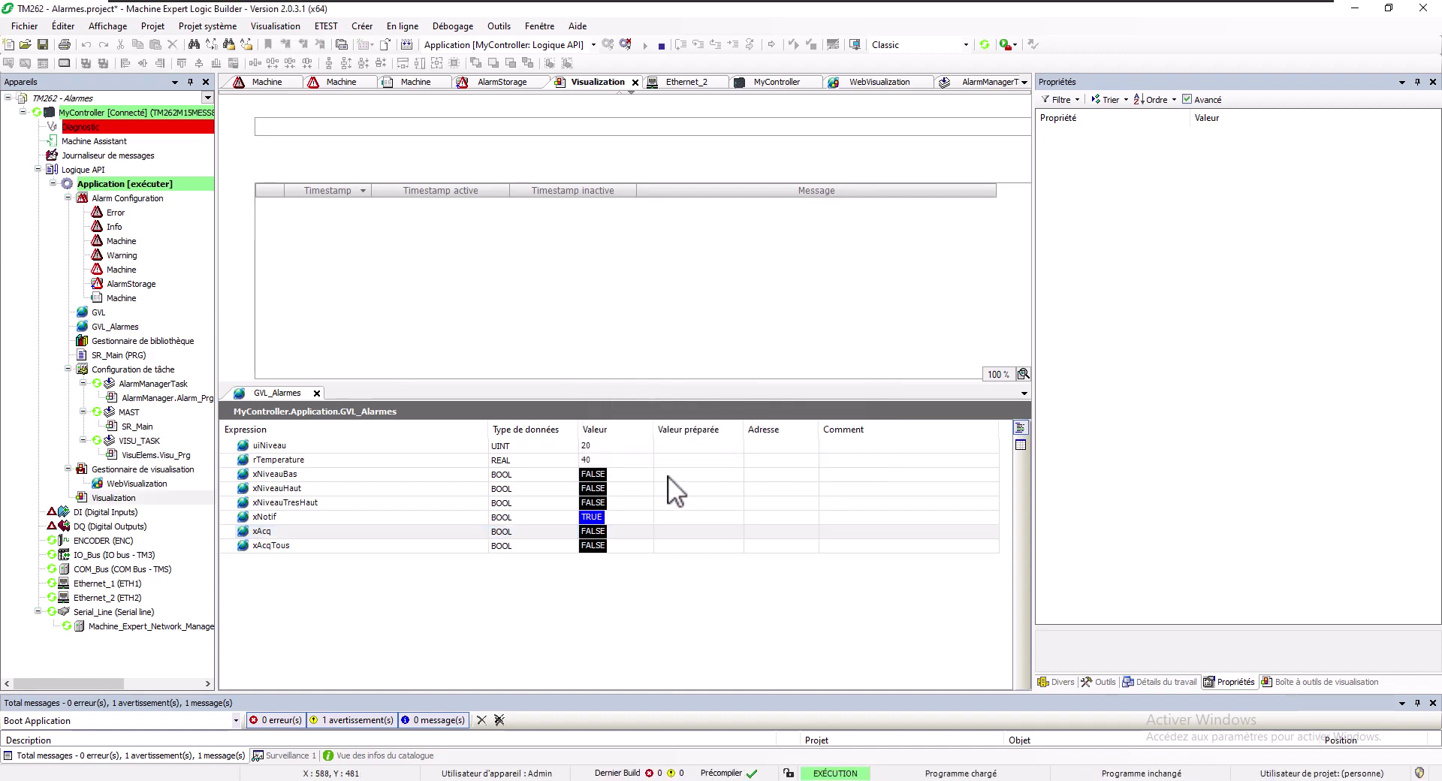
Write xNiveauBas TRUE, then FALSE, to raise and clear the Niveau bas alarm
click(668, 475)
key(ctrl+F7)
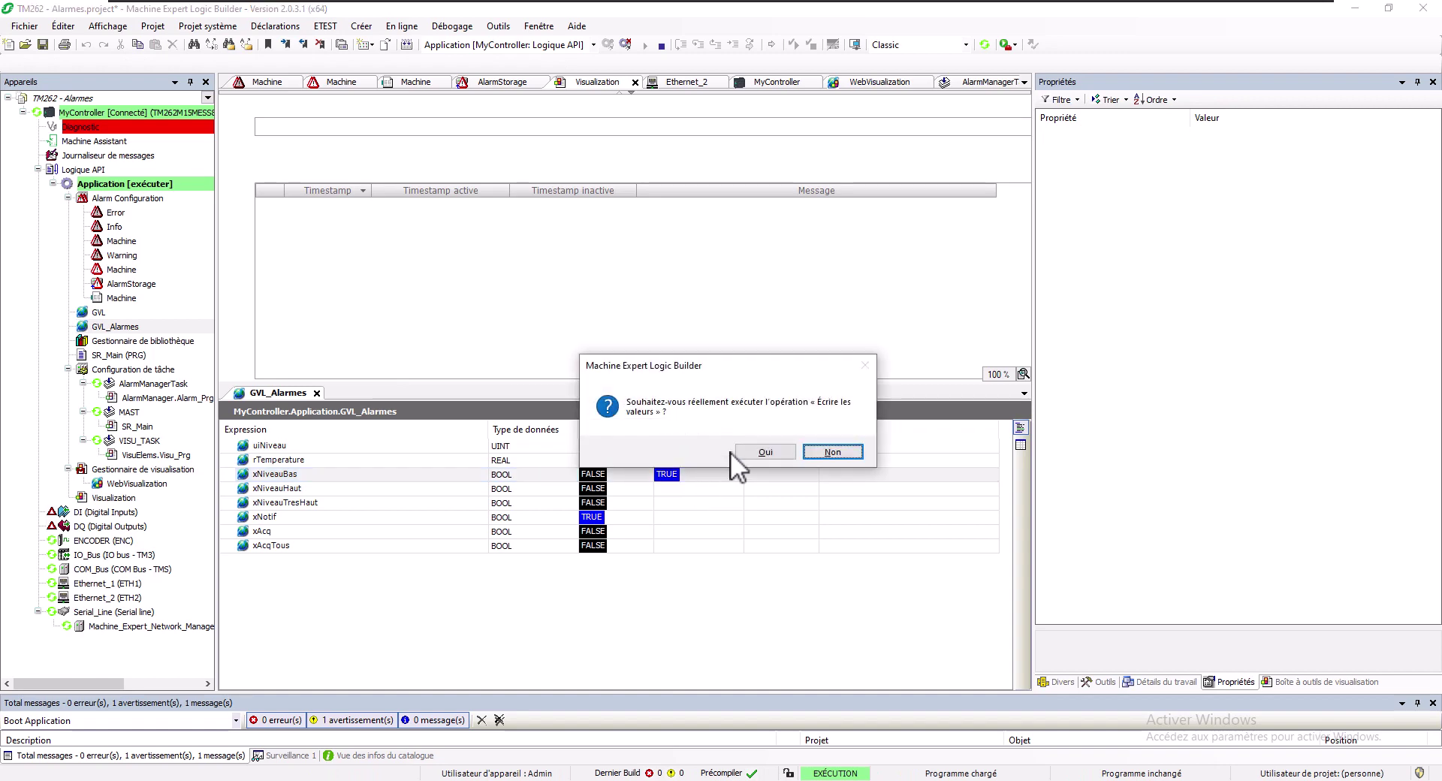
click(751, 450)
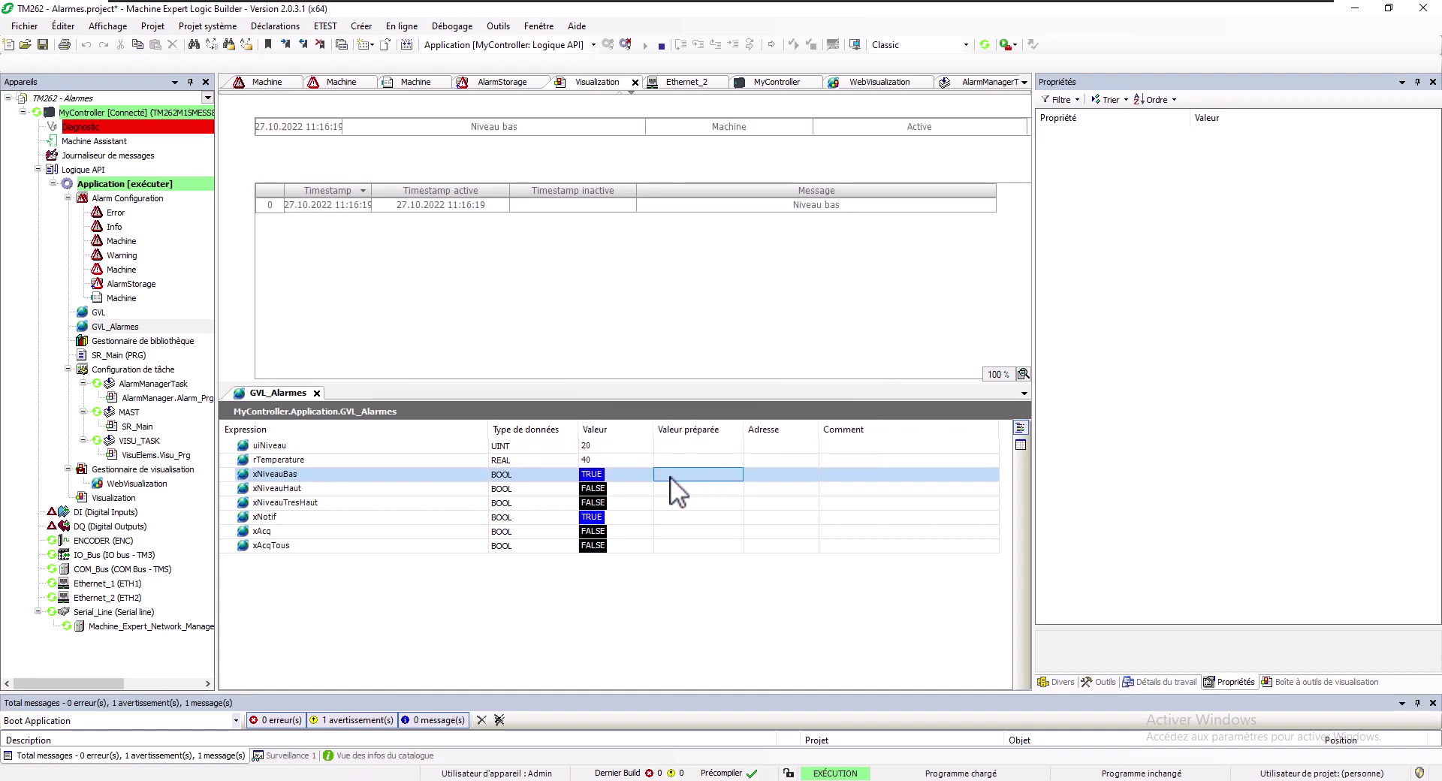
click(714, 480)
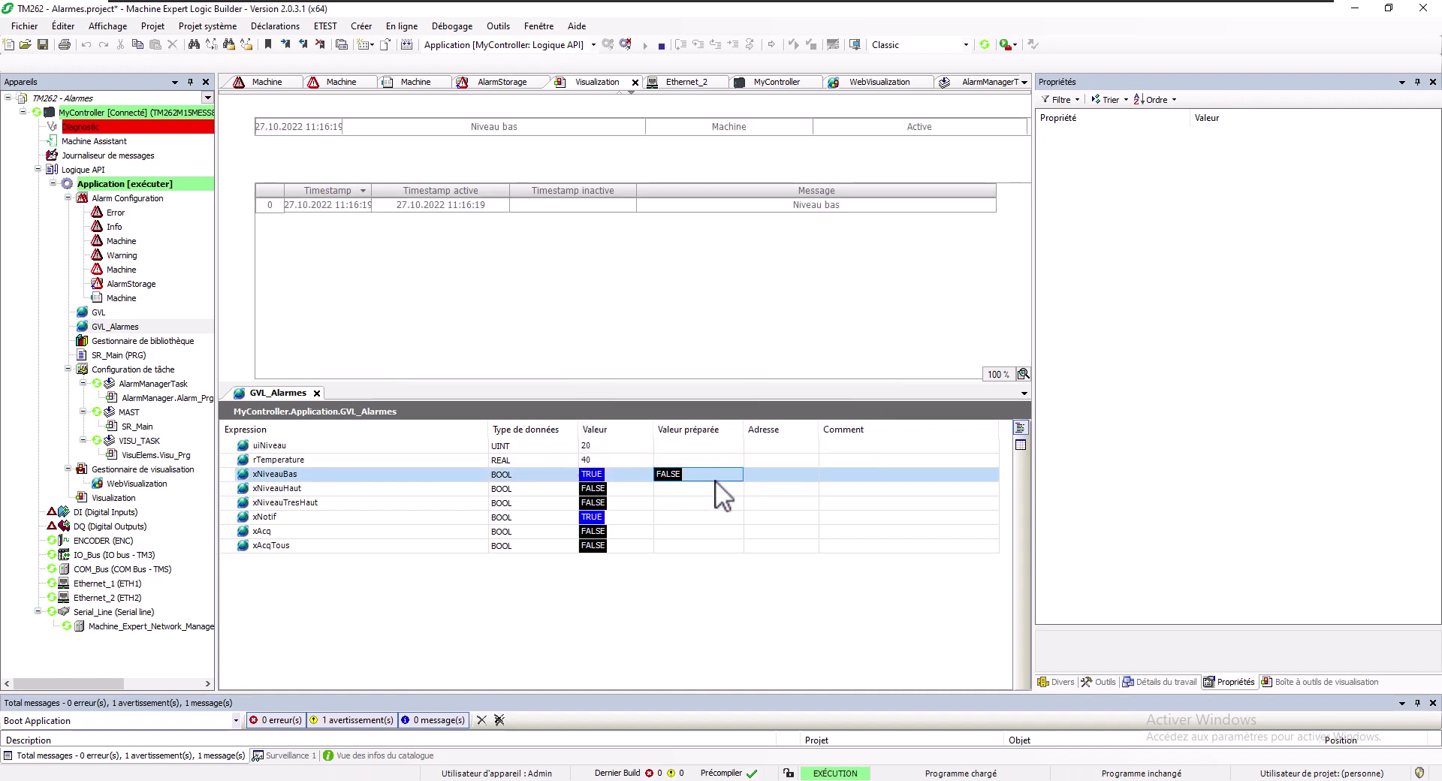
key(ctrl+F7)
click(766, 452)
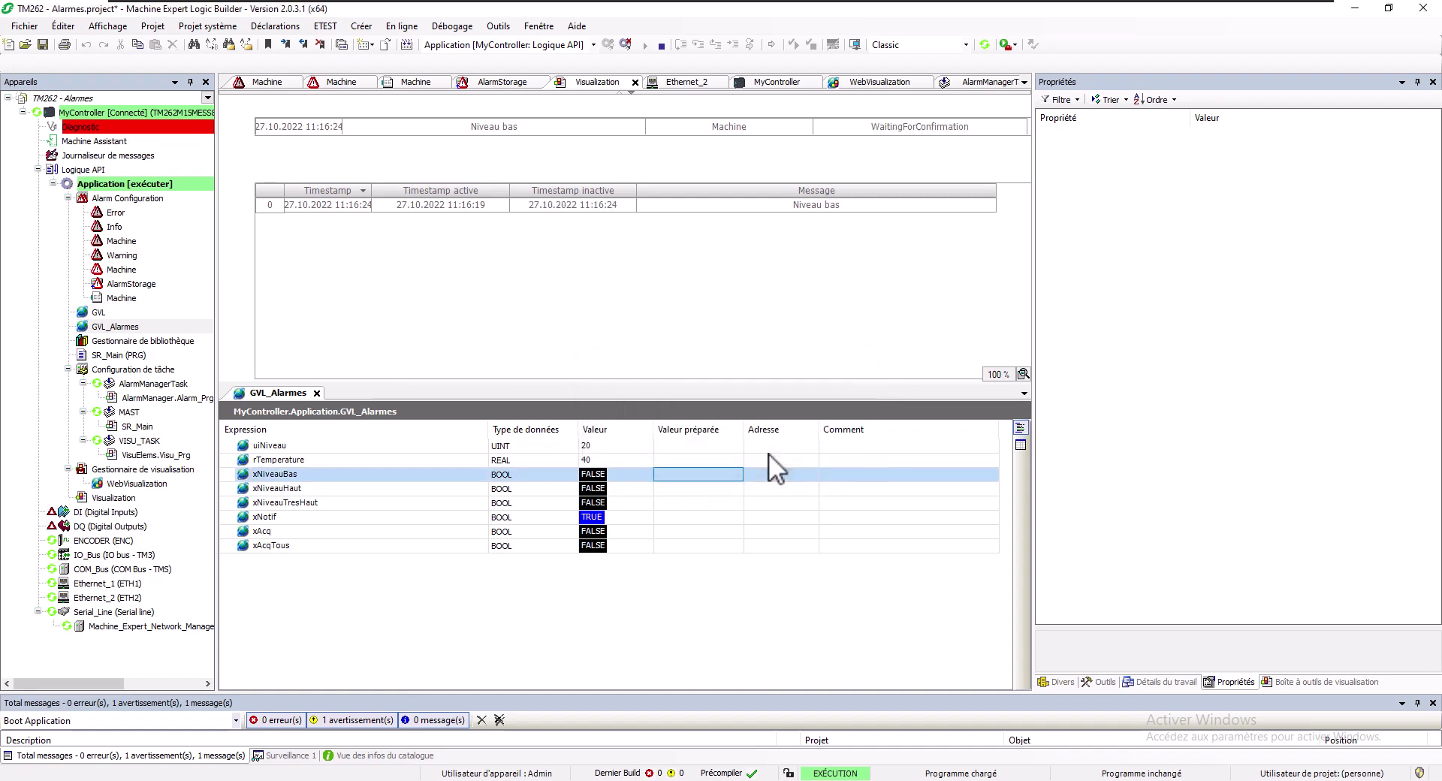
Select the Niveau bas alarm and write xAcq TRUE to acknowledge it
click(691, 531)
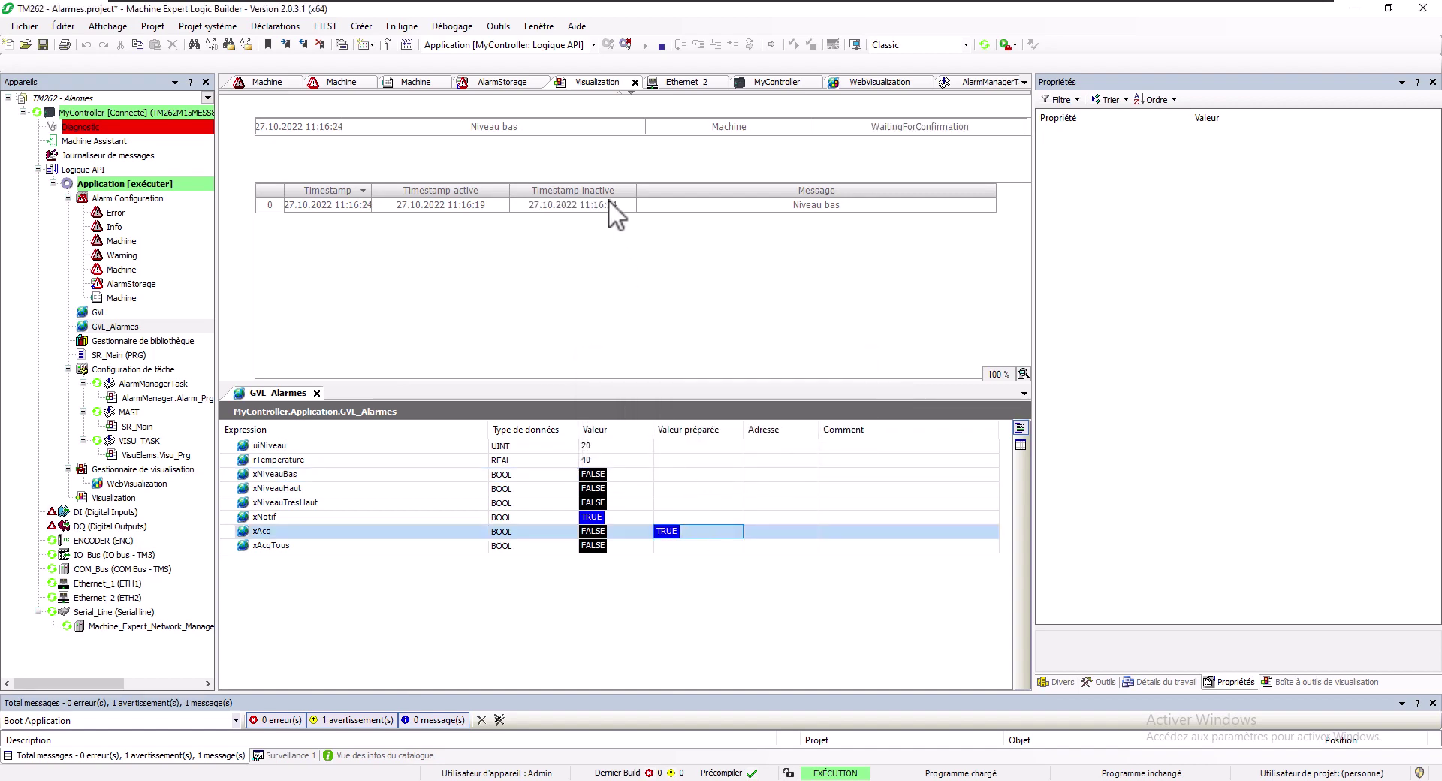
click(607, 201)
key(ctrl+F7)
click(769, 452)
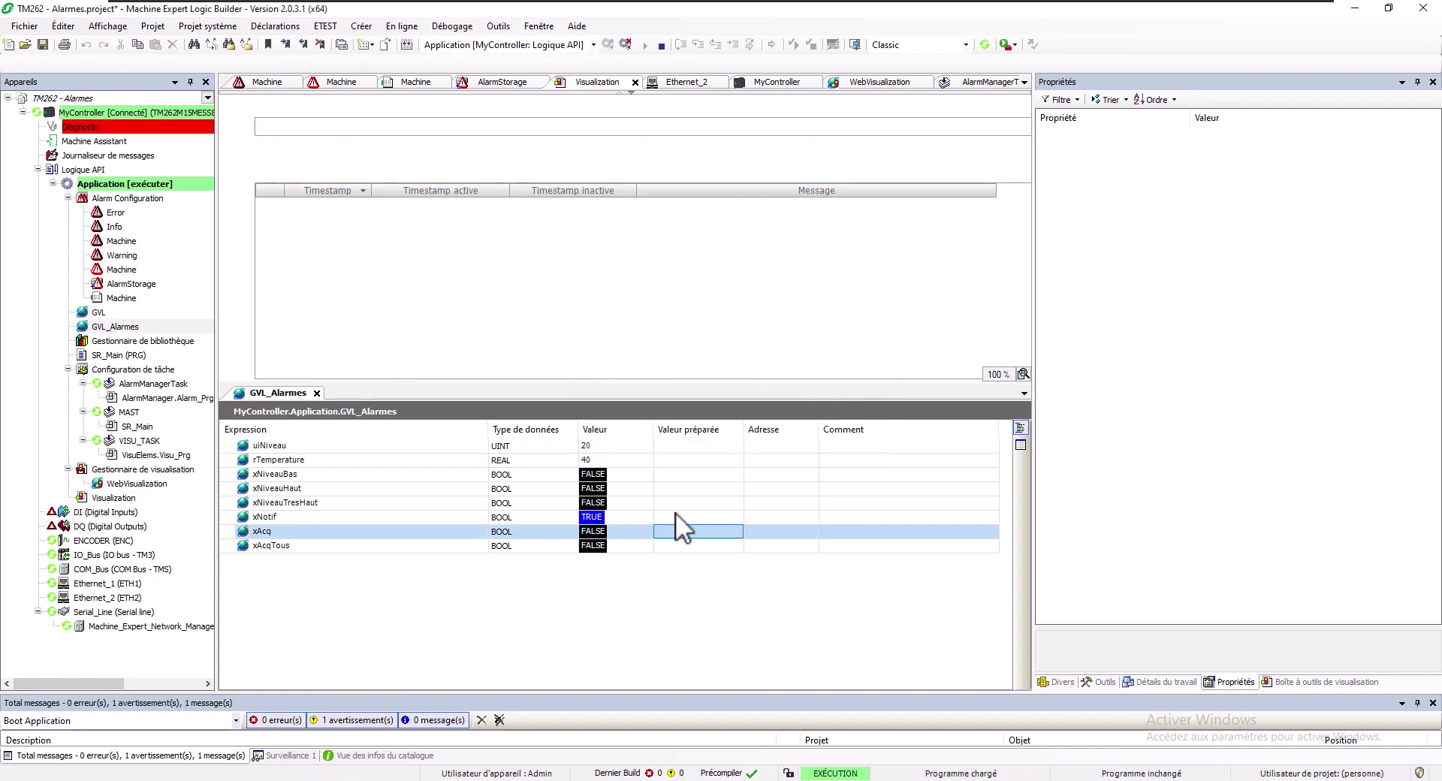
Write xNiveauHaut TRUE to raise the Niveau haut alarm
key(Up)
key(Up)
key(Up)
key(Return)
key(ctrl+F7)
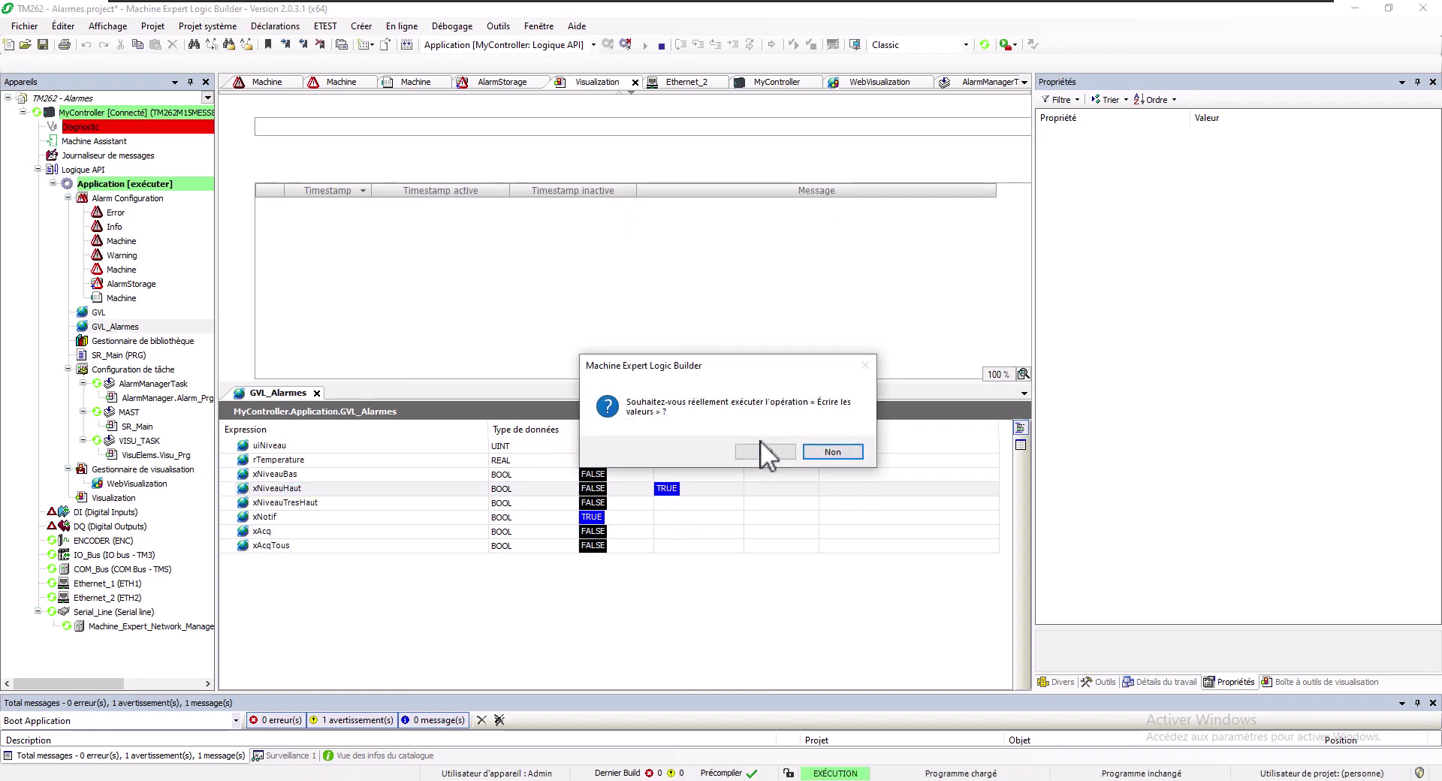
click(760, 441)
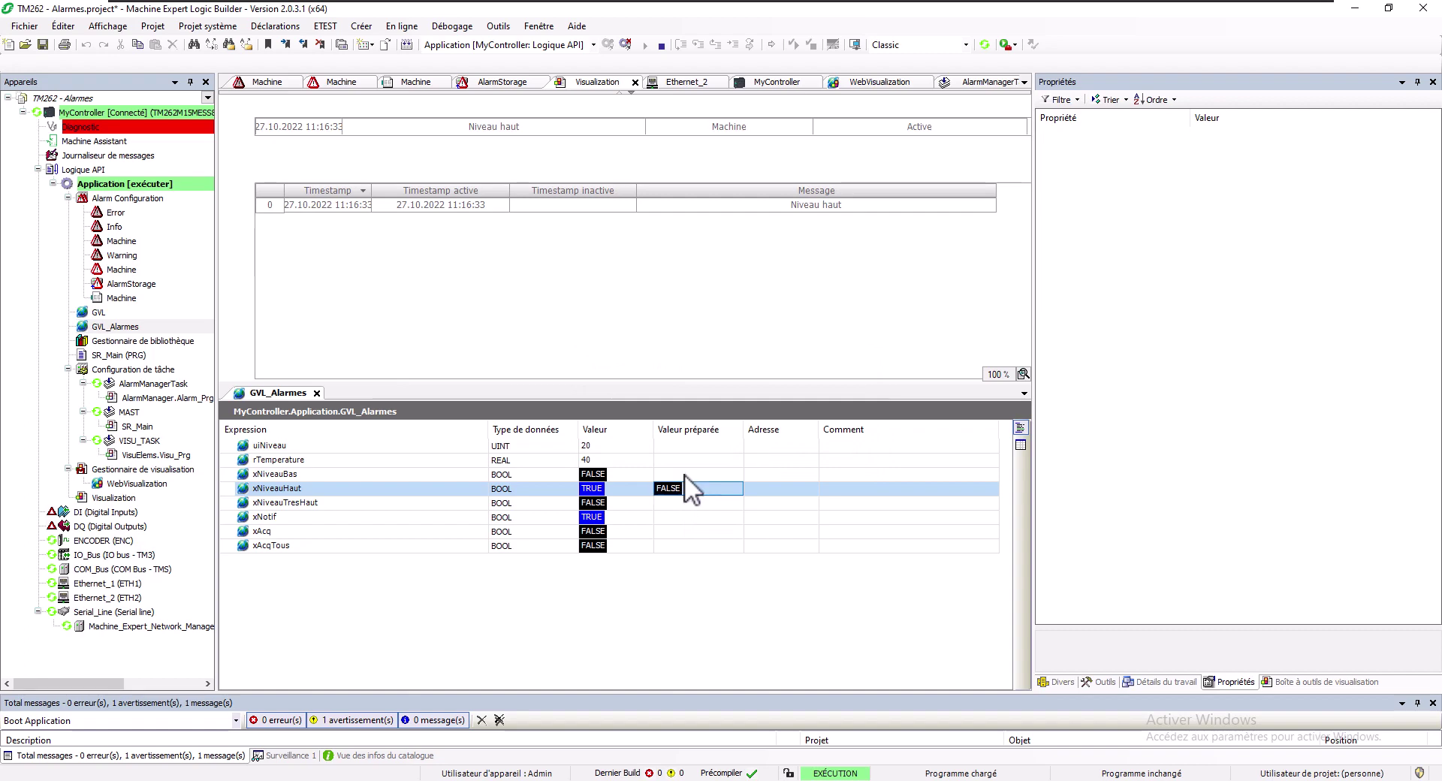
Select the Niveau haut alarm row and write xAcq TRUE to acknowledge it
key(Down)
key(Down)
key(Down)
key(Return)
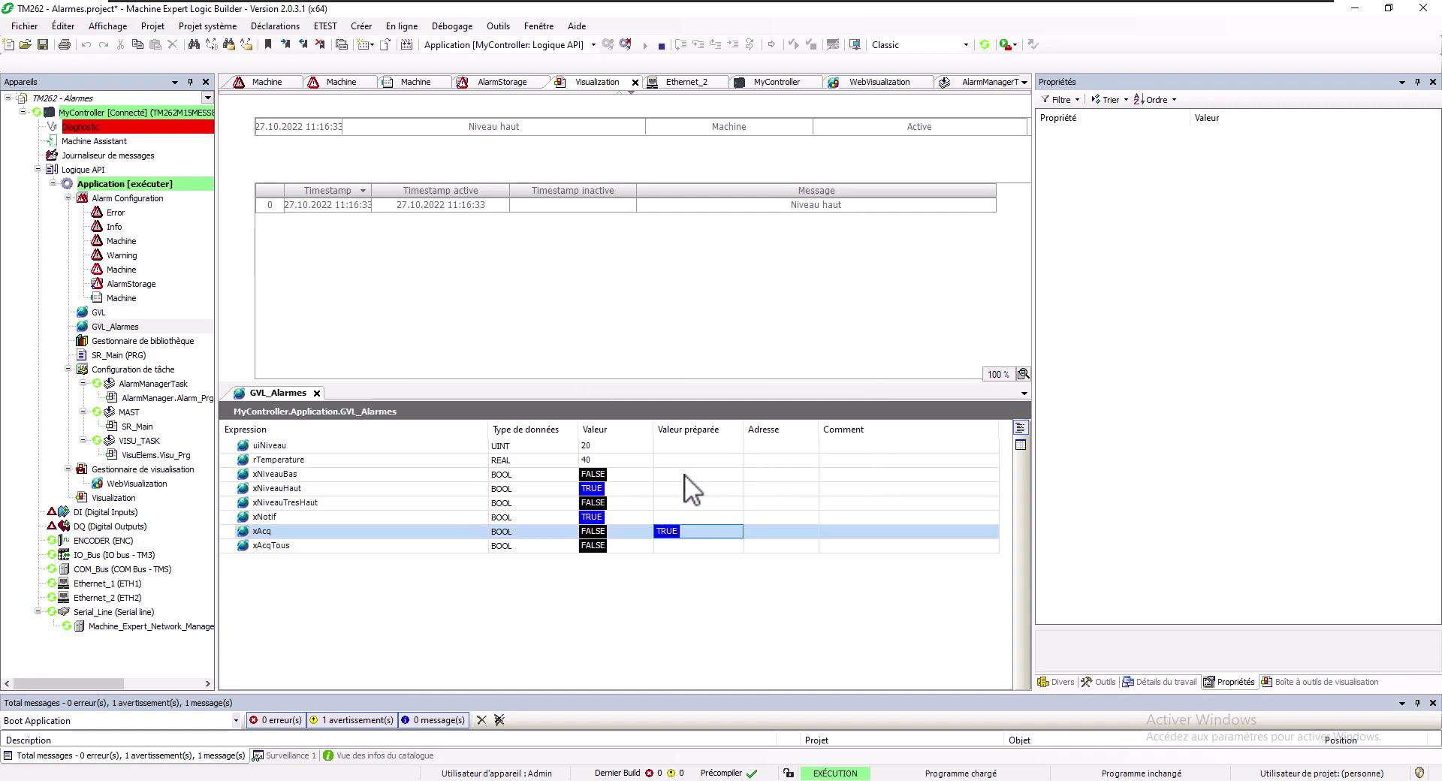
key(ctrl+F7)
click(763, 450)
click(586, 204)
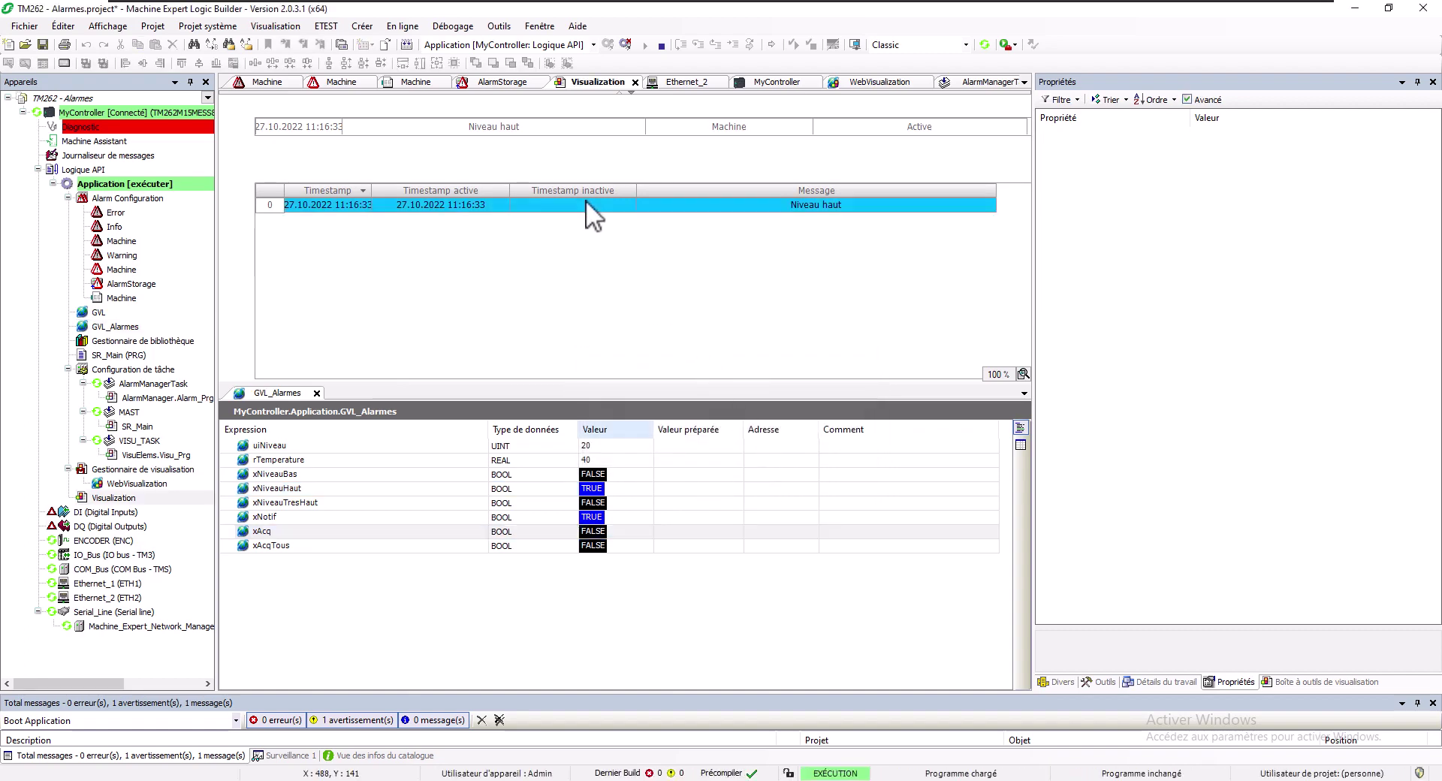
click(676, 534)
key(ctrl+F7)
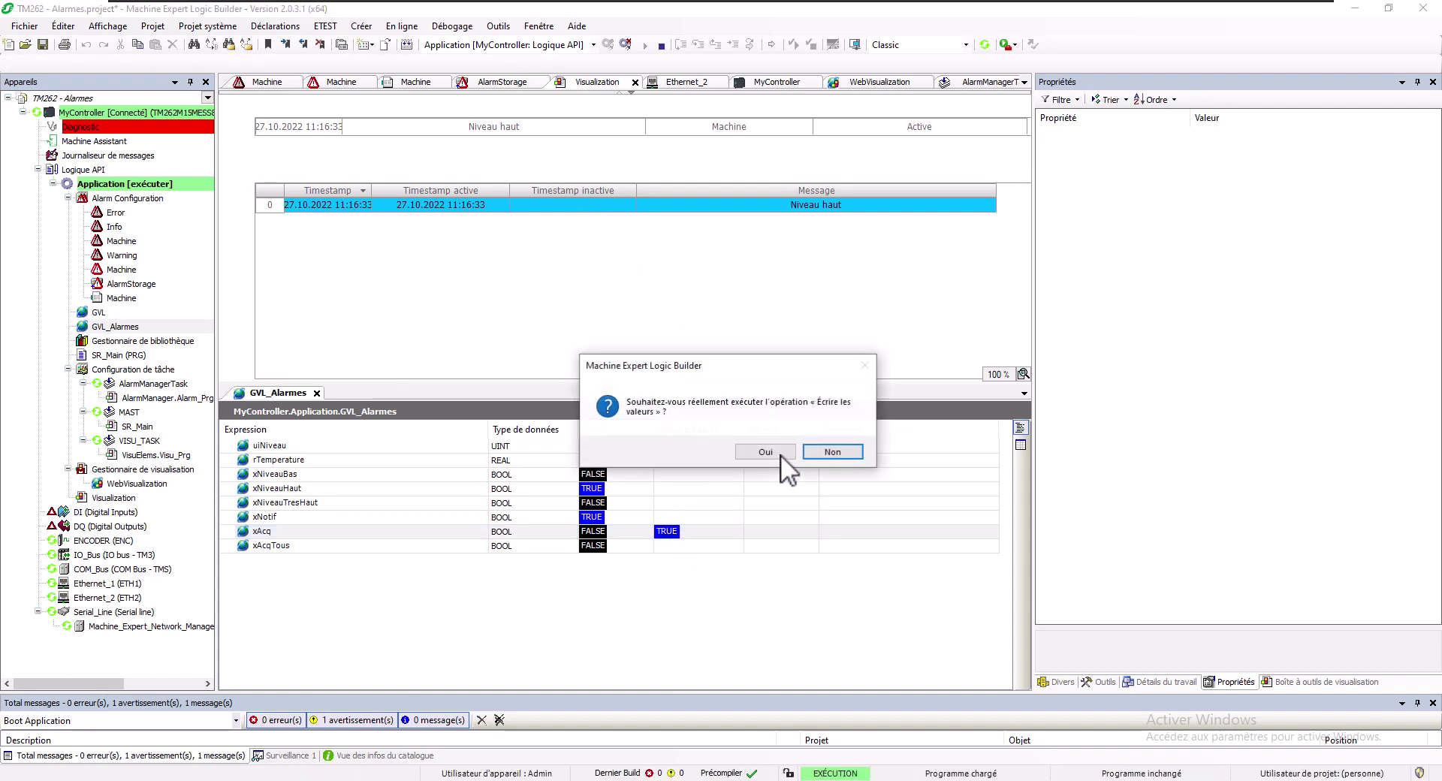
click(781, 453)
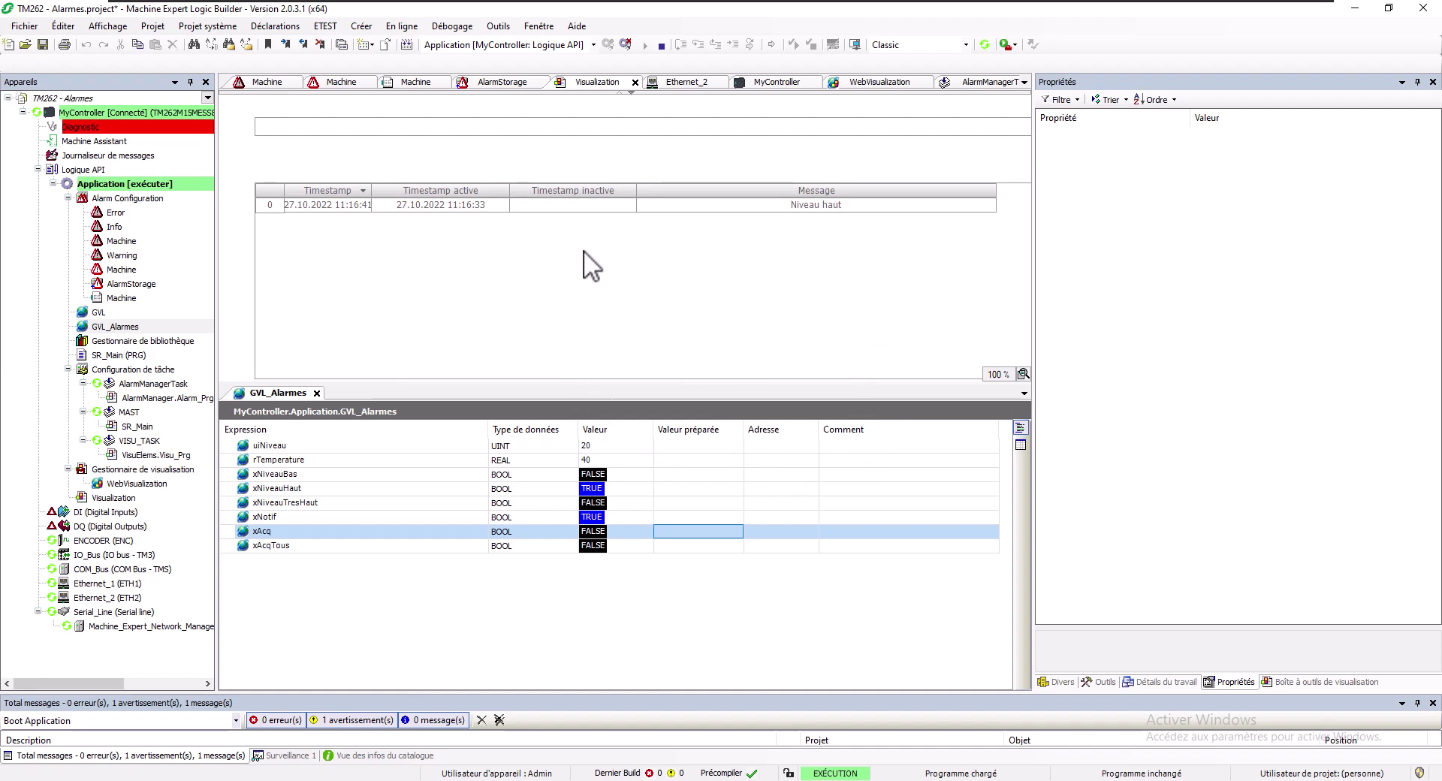
Prepare FALSE for xNotif and xNiveauHaut and request writing them
click(673, 513)
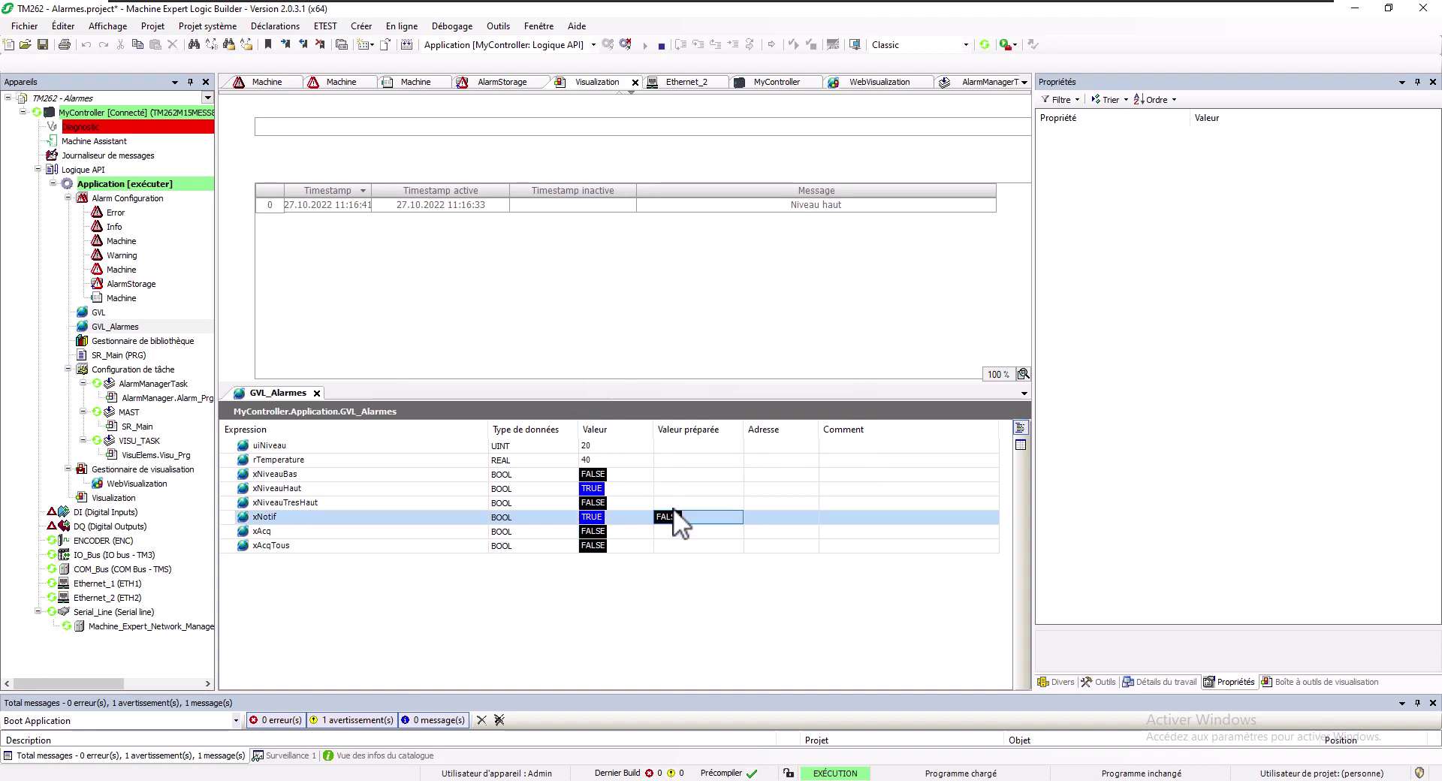
key(Up)
key(Up)
key(Return)
key(ctrl+F7)
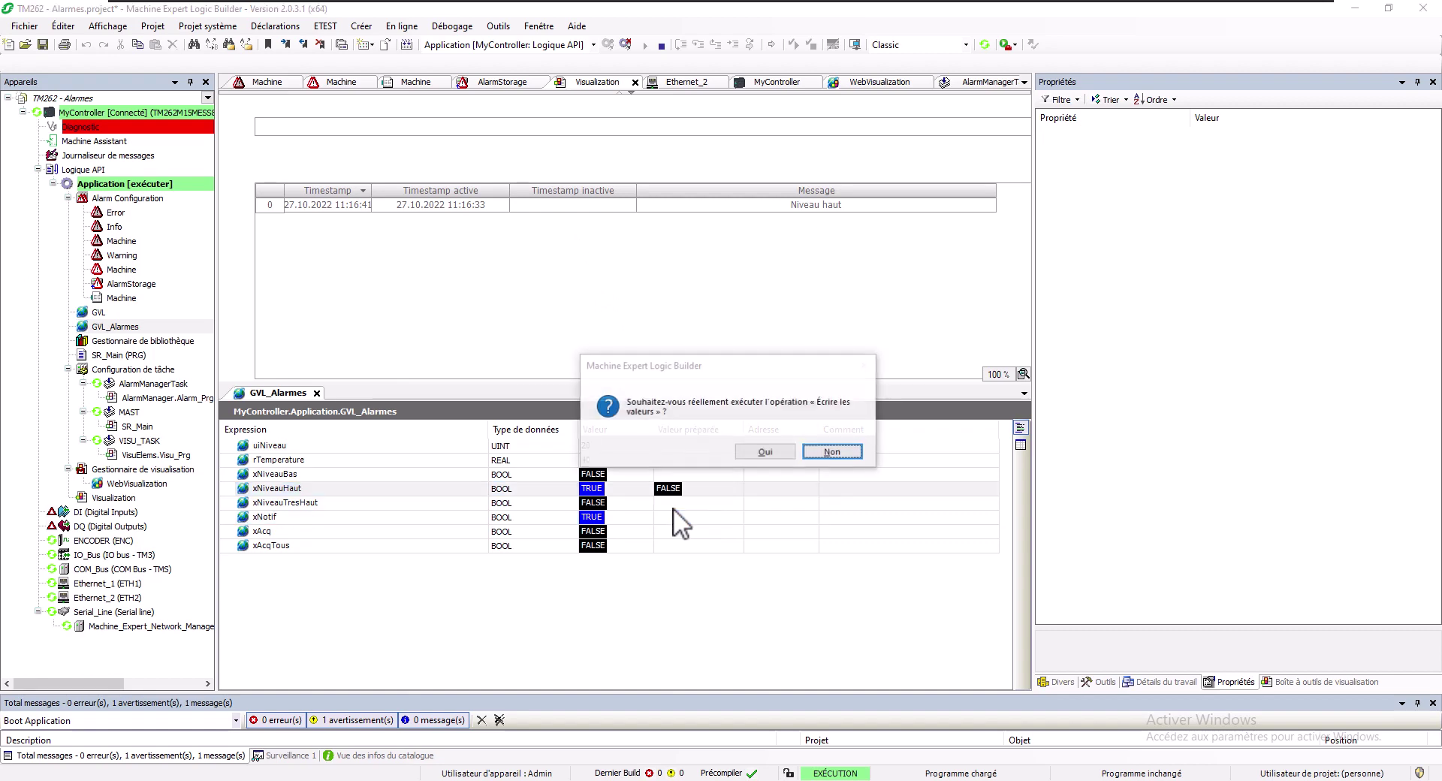
key(Return)
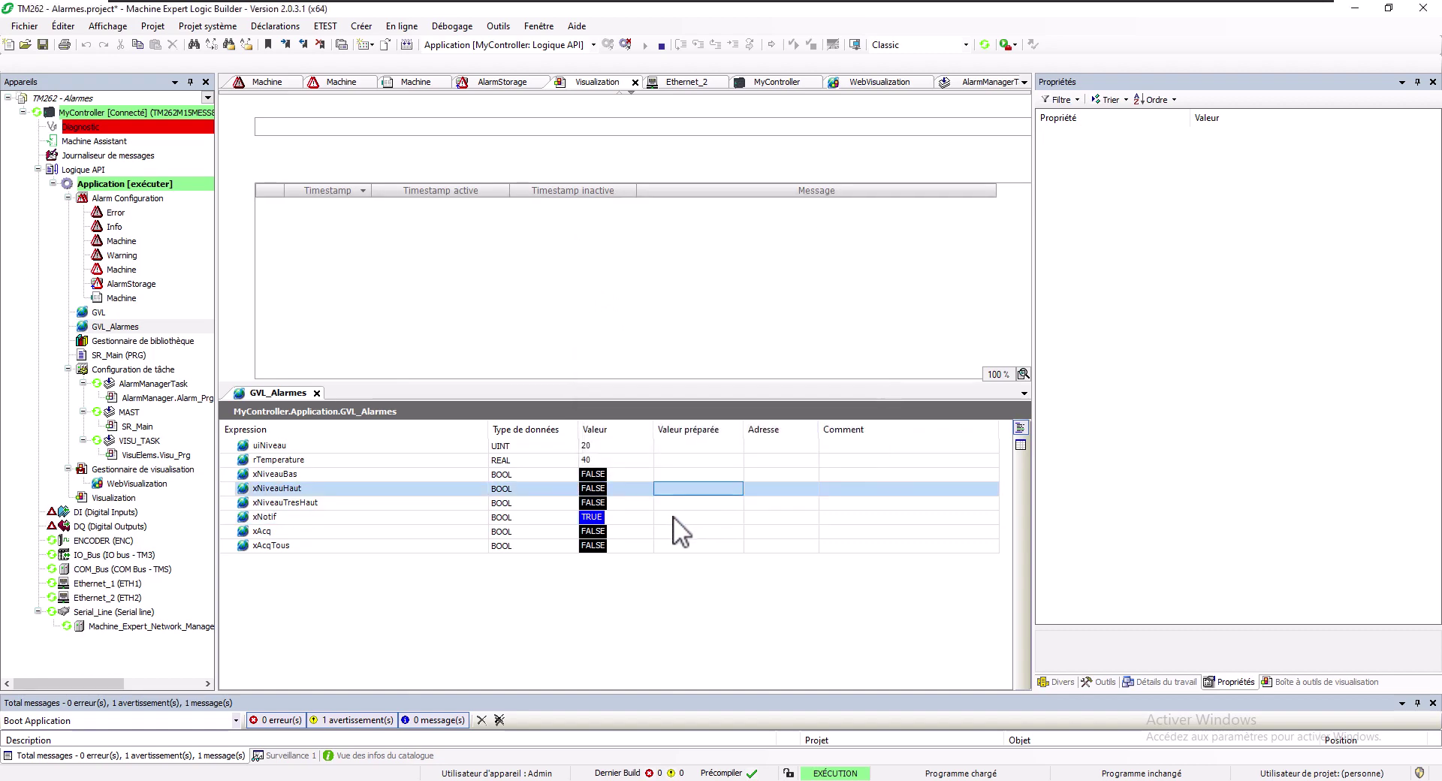
Write xNotif FALSE to the controller
click(662, 517)
key(ctrl+F7)
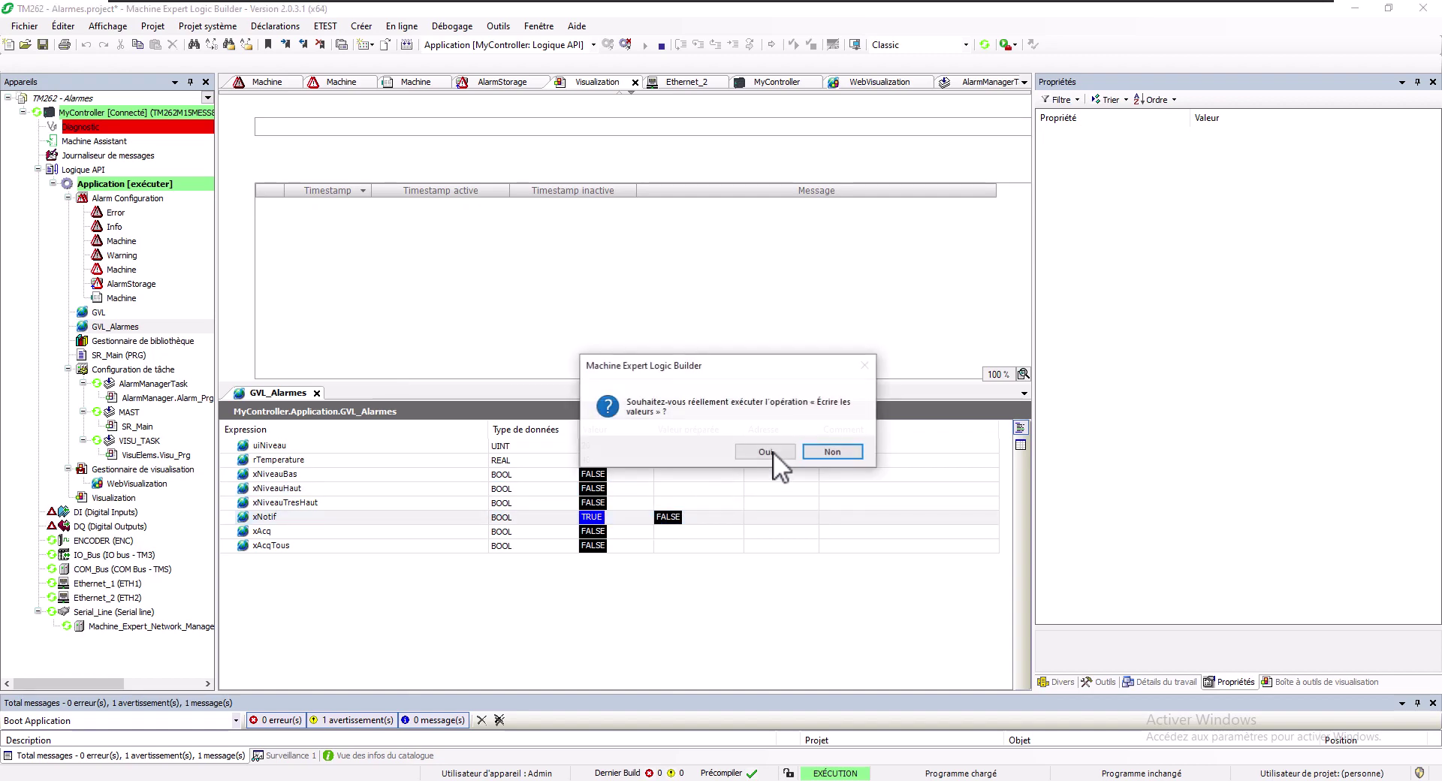
click(766, 451)
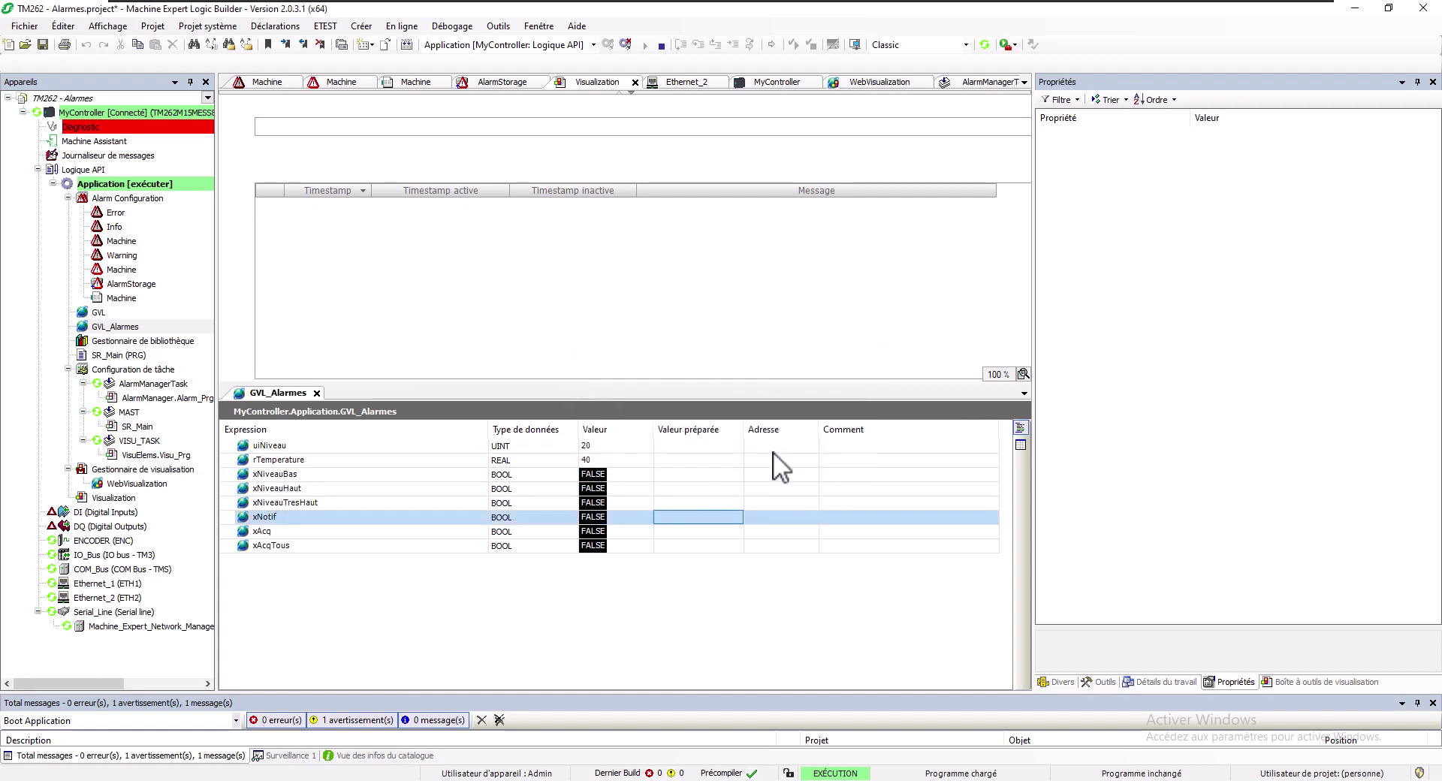
Write rTemperature 60 to raise the temperature alarm, then prepare xNotif FALSE
click(679, 460)
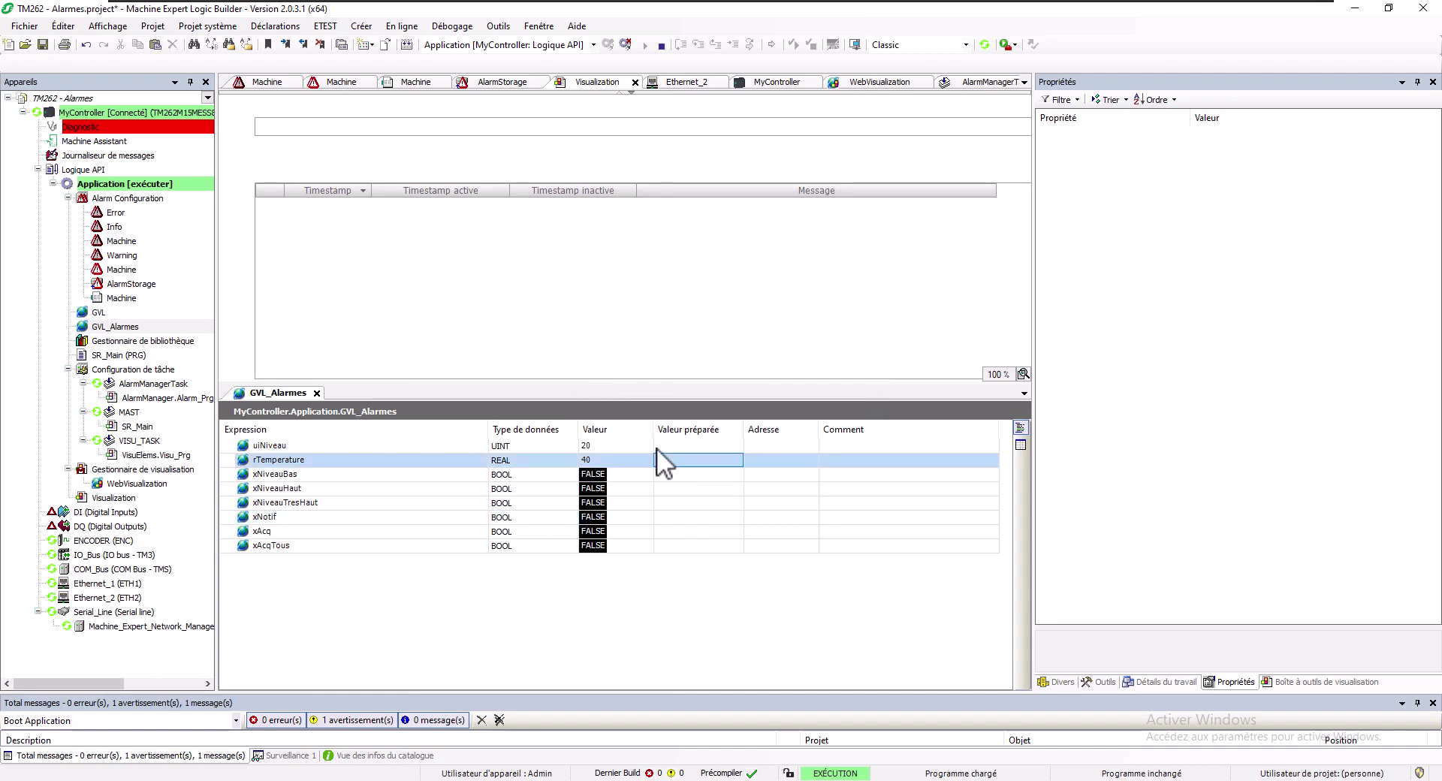
key(ctrl+F7)
click(777, 452)
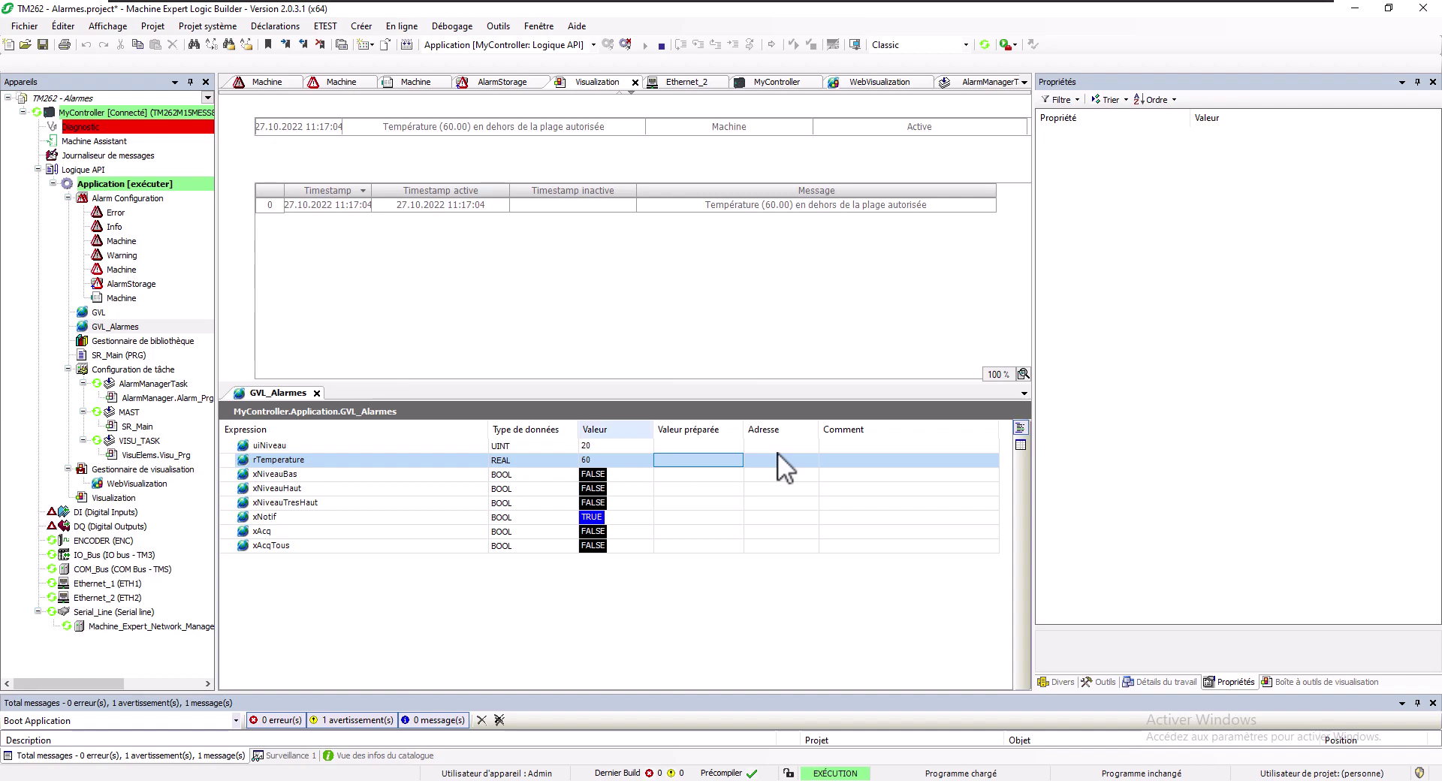
click(693, 519)
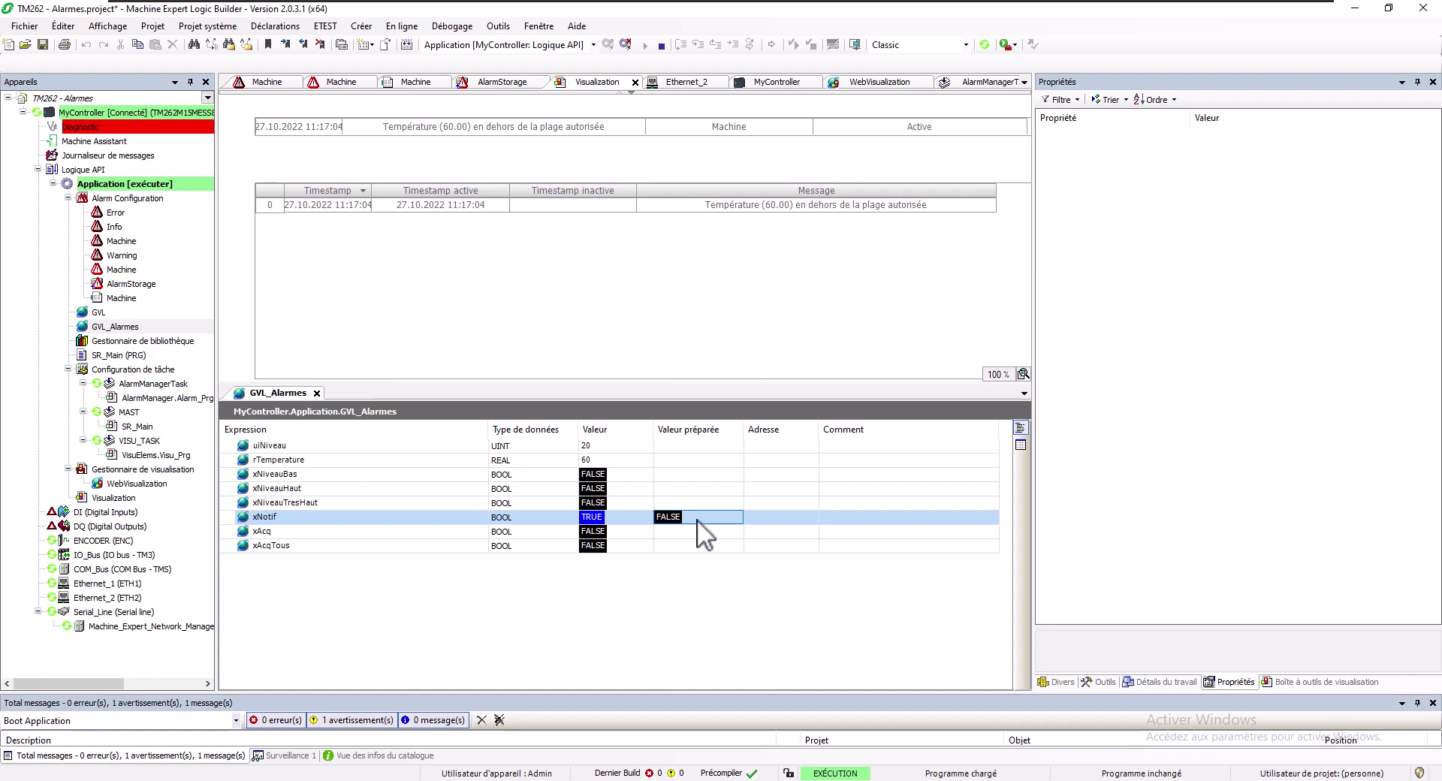
Prepare rTemperature 40 and write it to the controller
click(688, 460)
text(40)
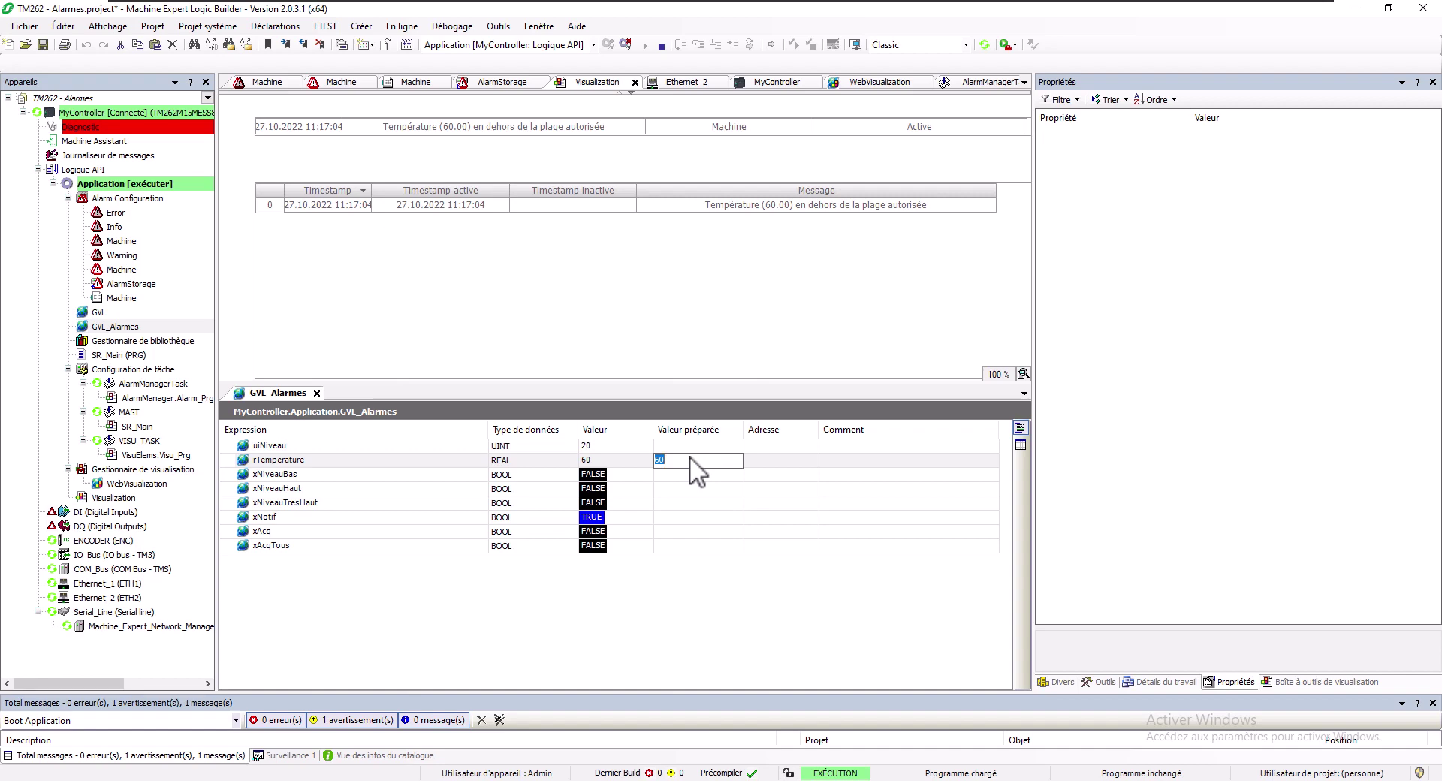
key(Return)
key(ctrl+F7)
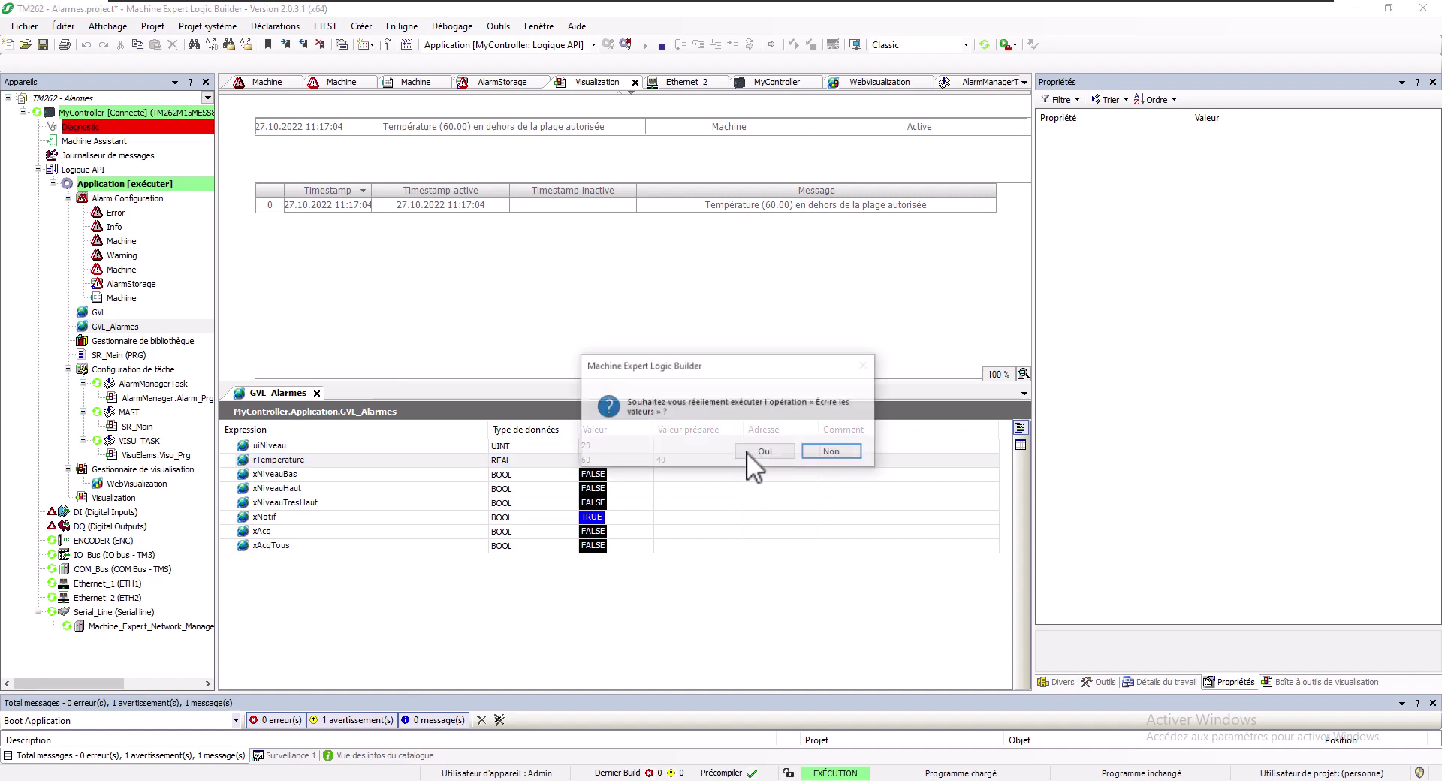
click(765, 452)
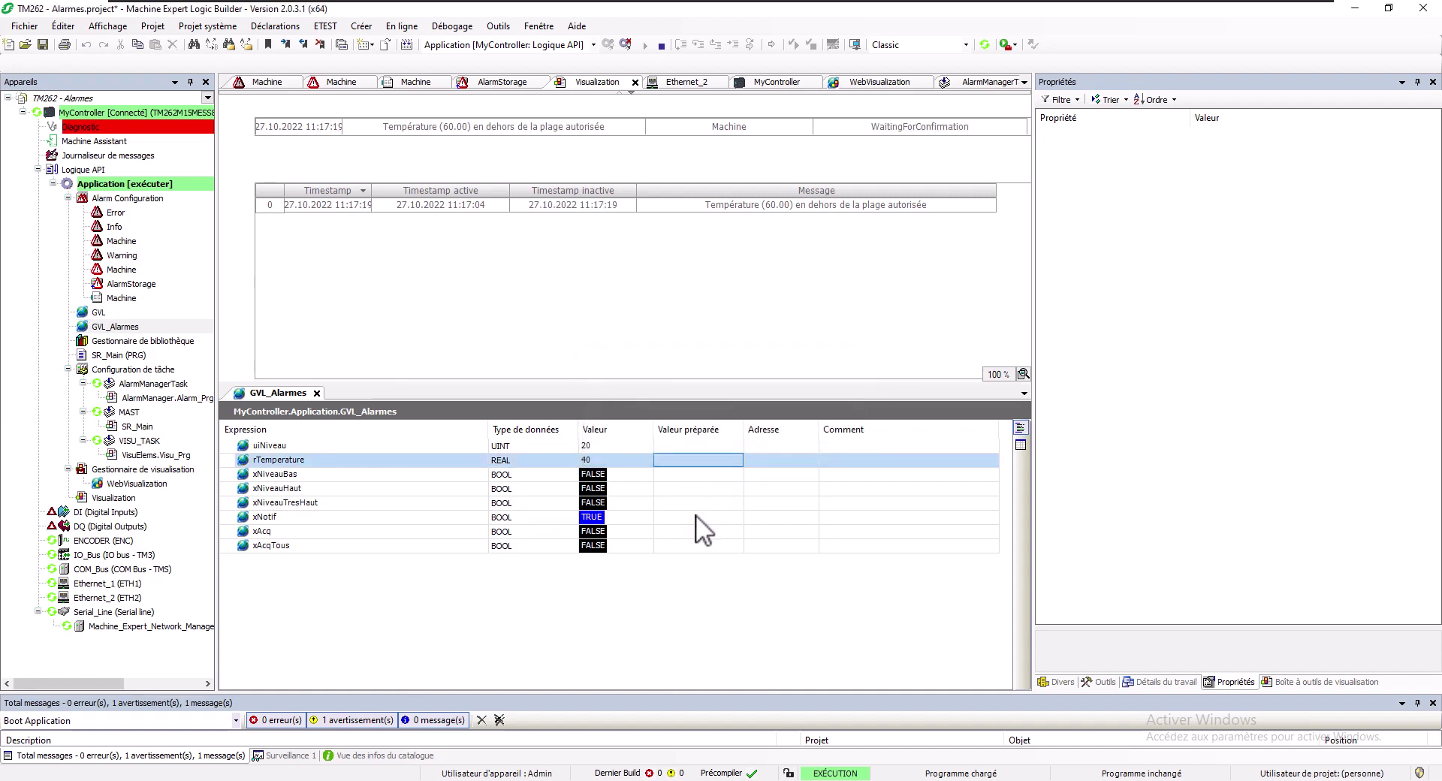
Acknowledge the temperature alarm with xAcq TRUE, then write xNotif FALSE
click(620, 205)
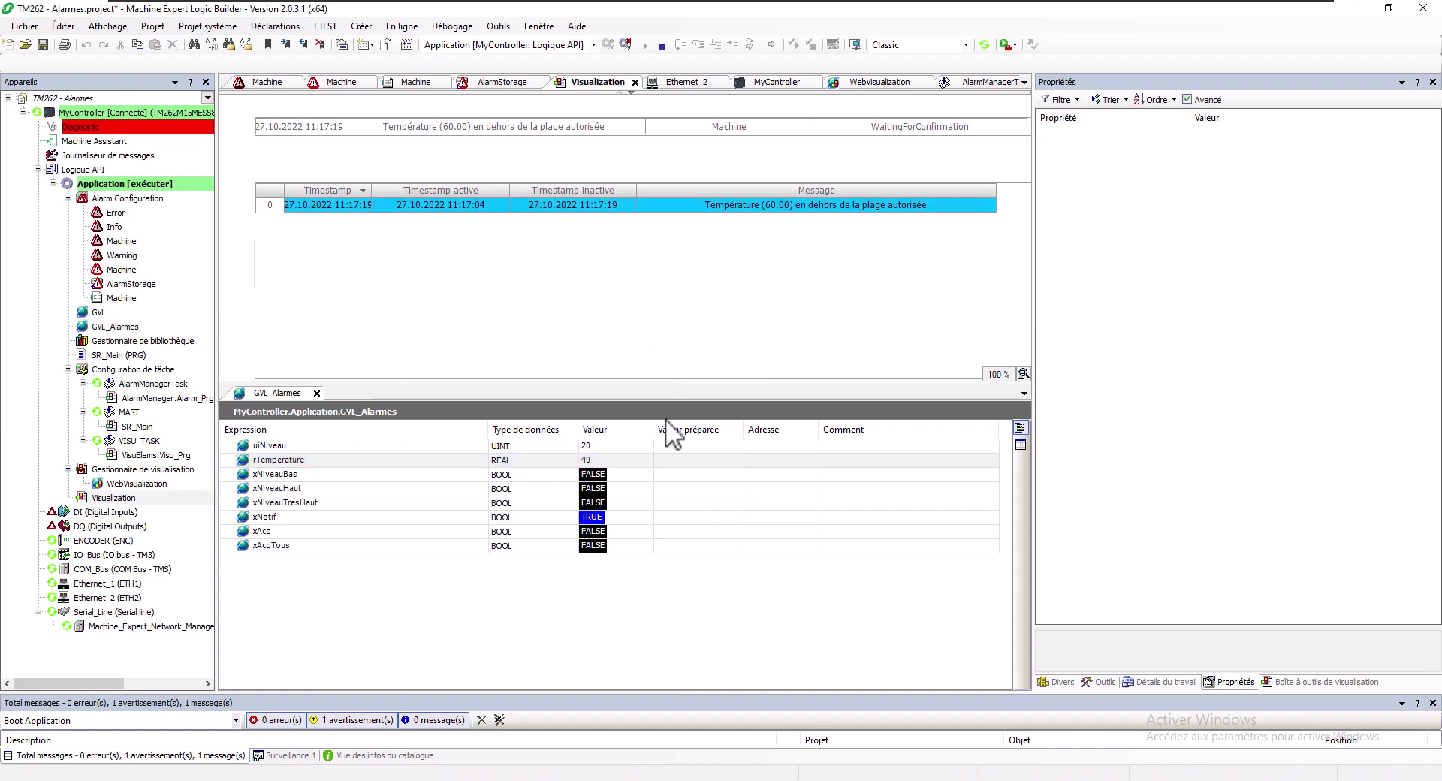
click(688, 531)
key(ctrl+F7)
click(771, 457)
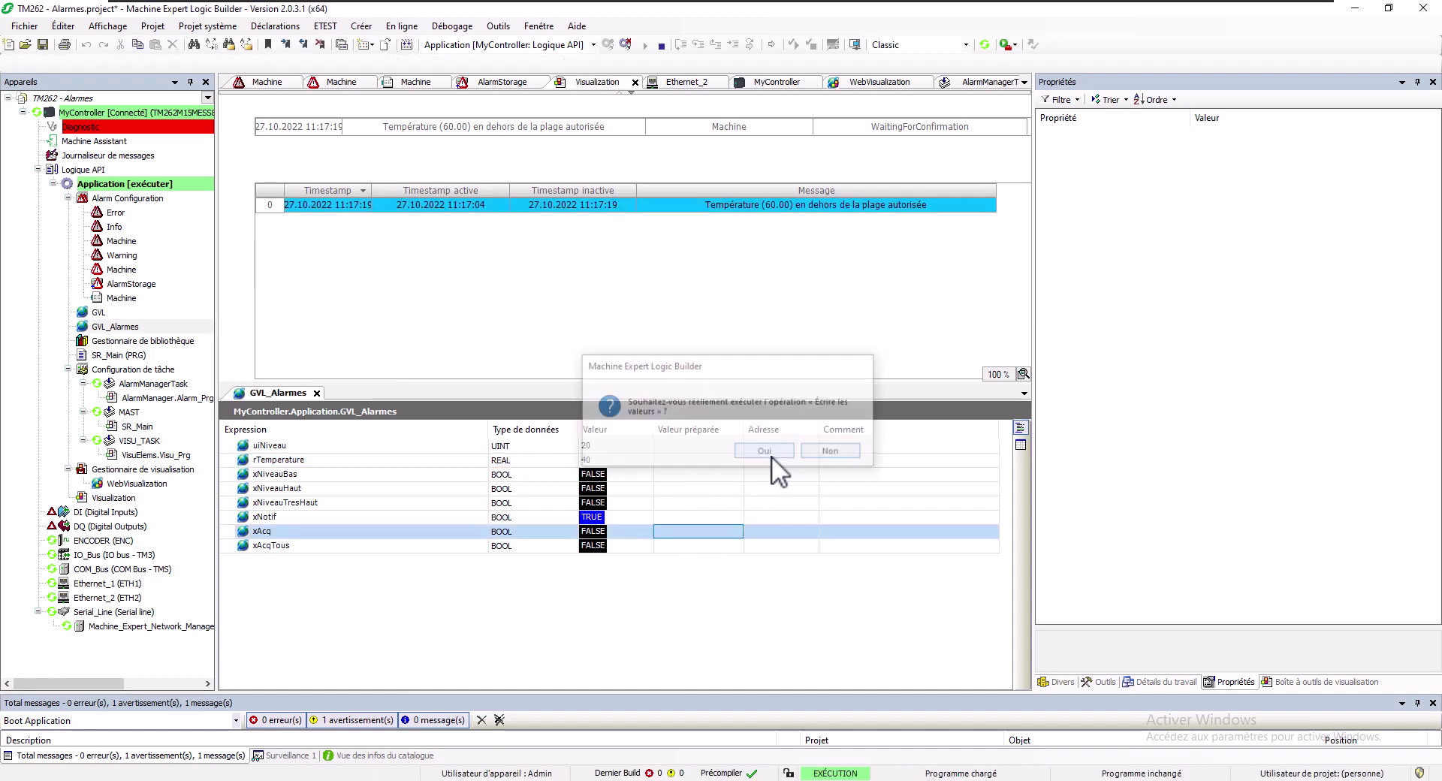
click(678, 516)
key(ctrl+F7)
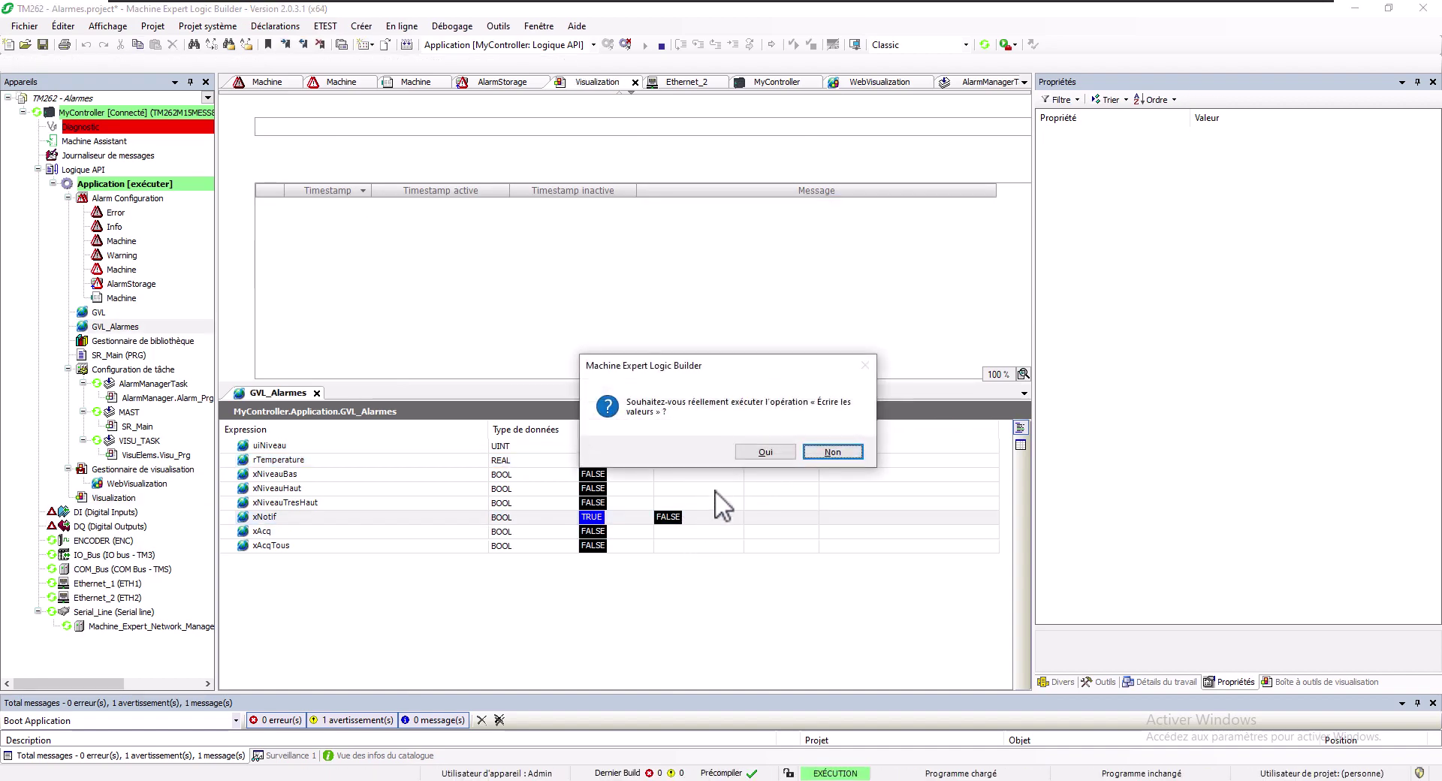
click(766, 451)
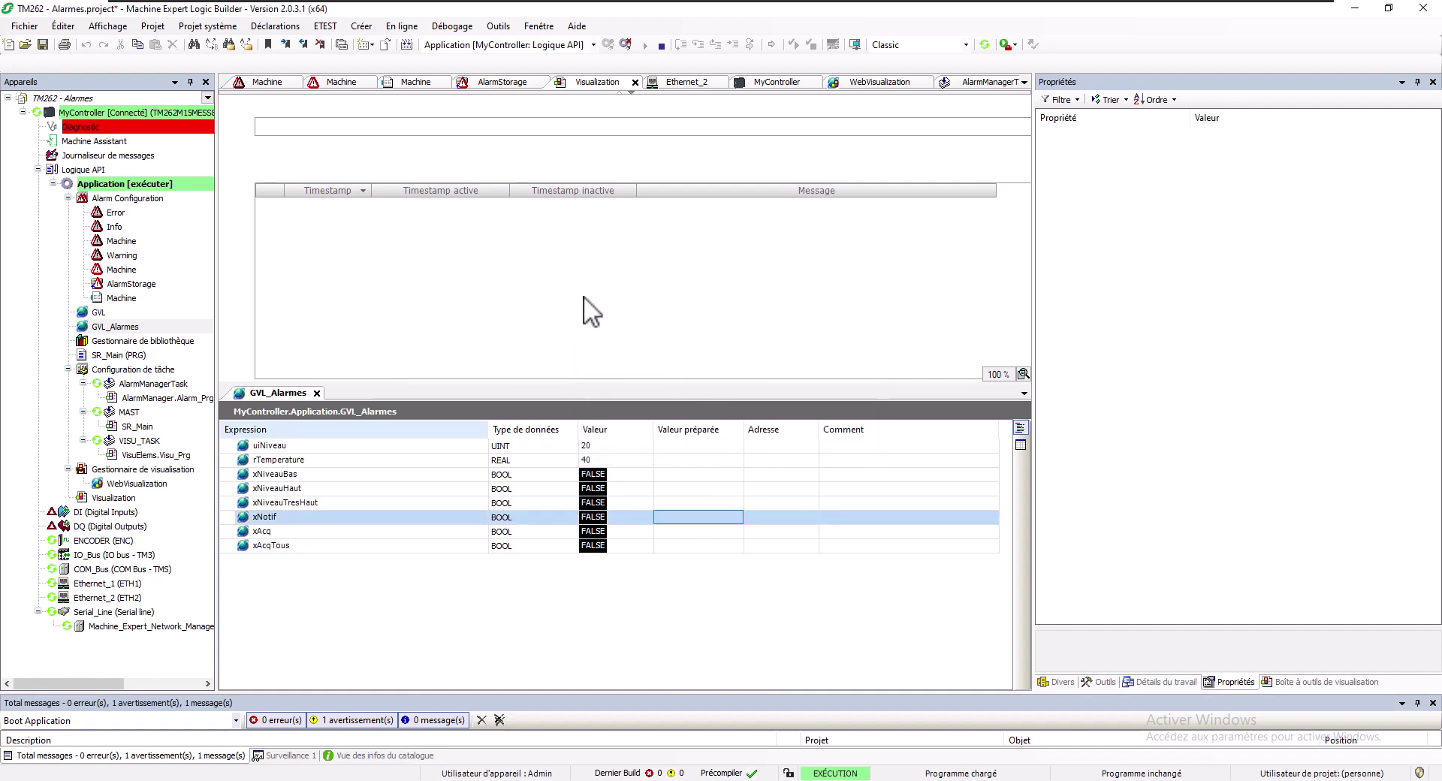